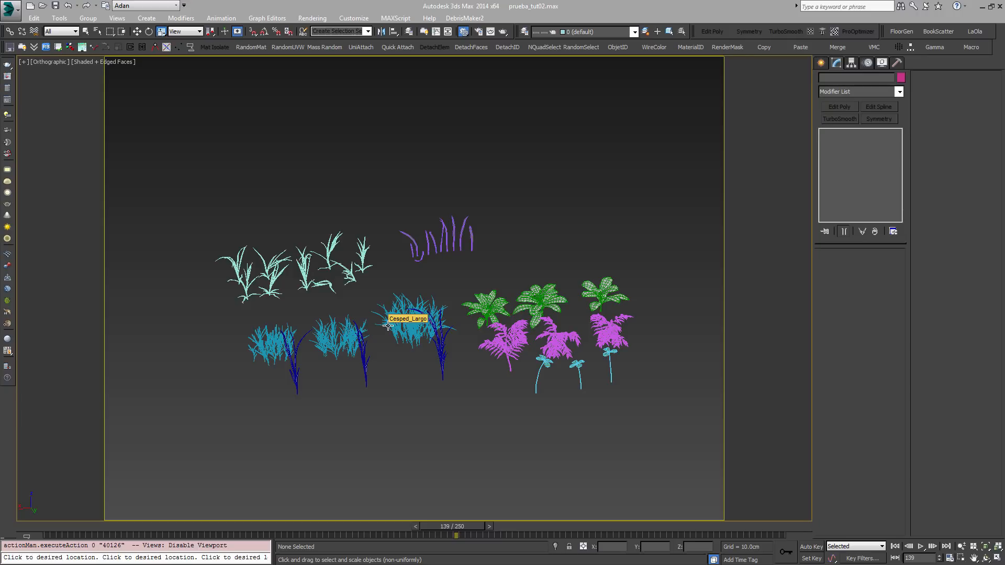
Examine the grass, leafy plant, fern and clover models from several angles, with and without edged faces.
alt+middle_drag(387, 326, 428, 308)
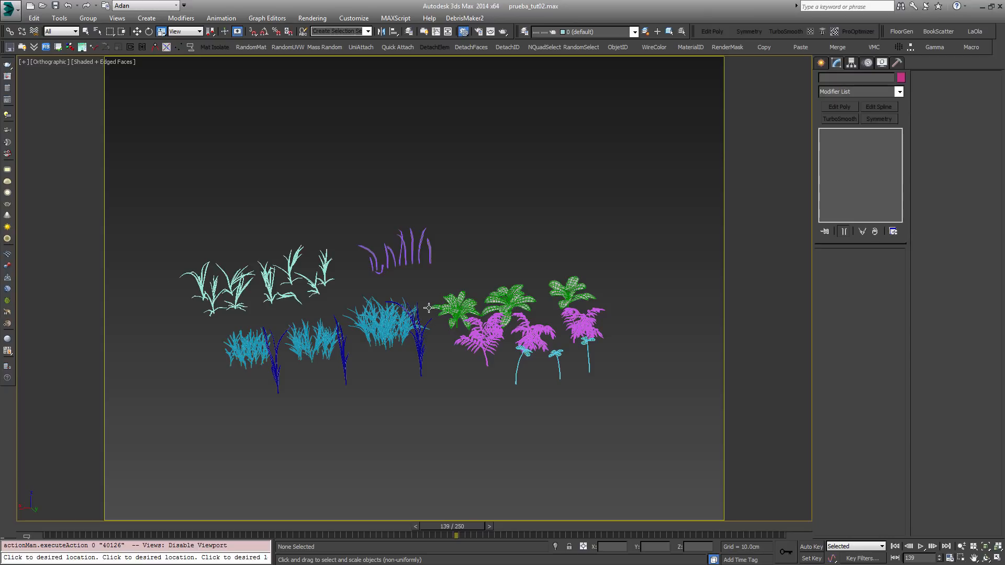
scroll(428, 308, up, 3)
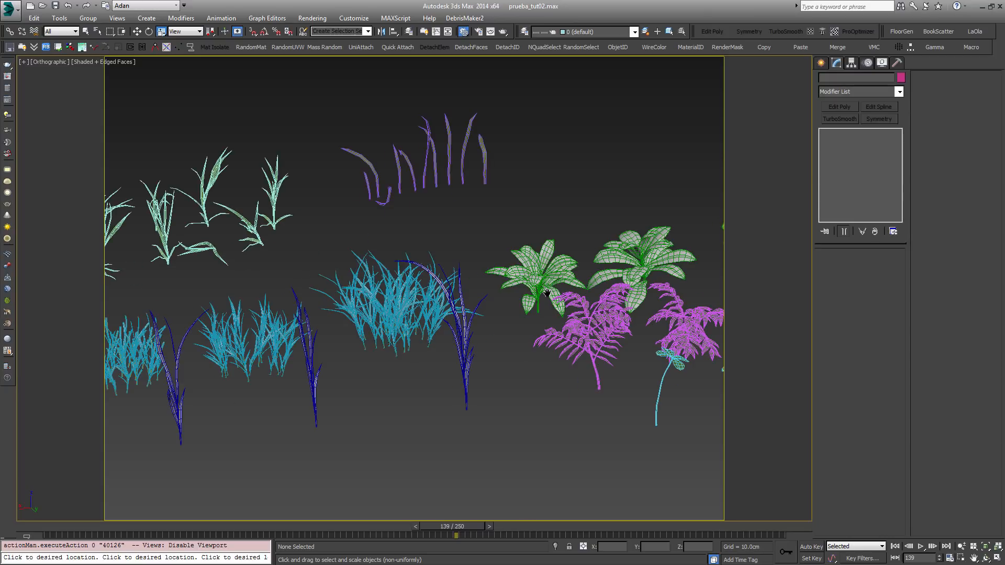
scroll(448, 307, up, 2)
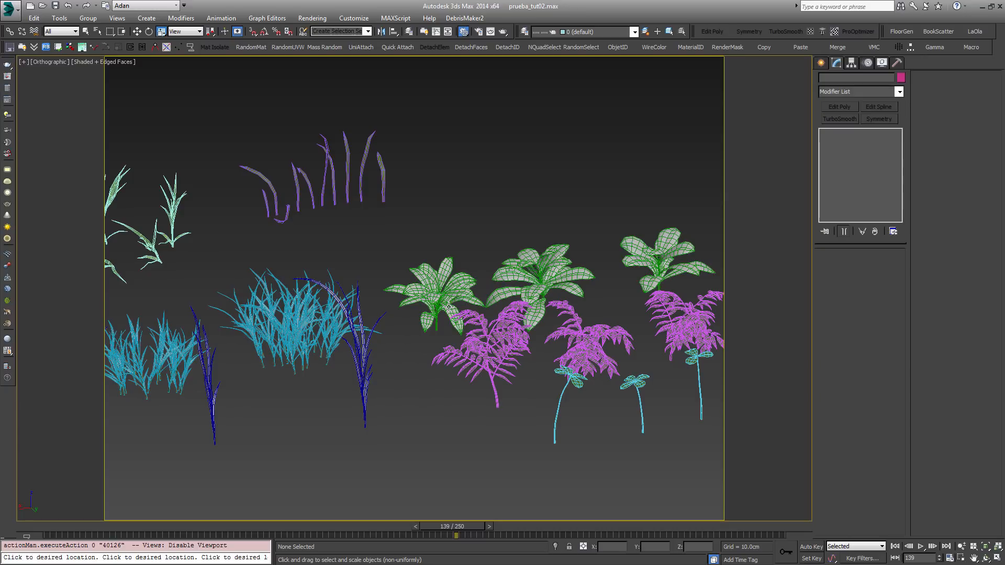
scroll(448, 307, down, 2)
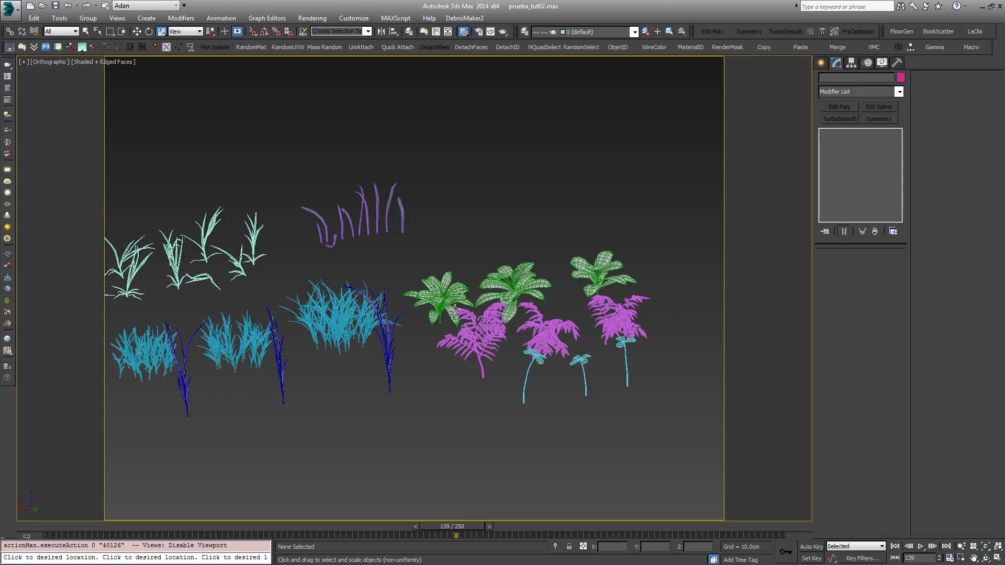
key(F4)
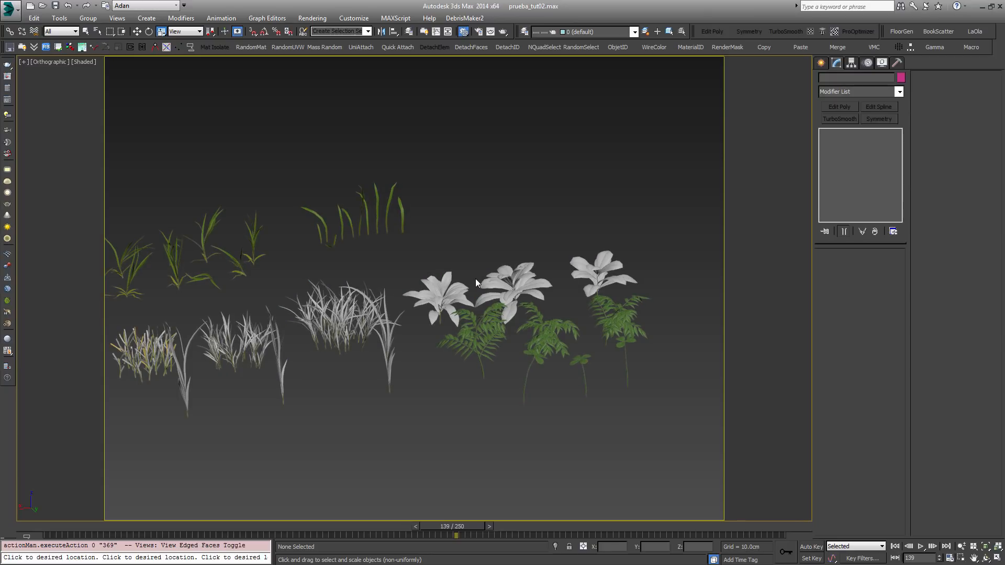
scroll(475, 278, down, 2)
alt+middle_drag(406, 295, 377, 287)
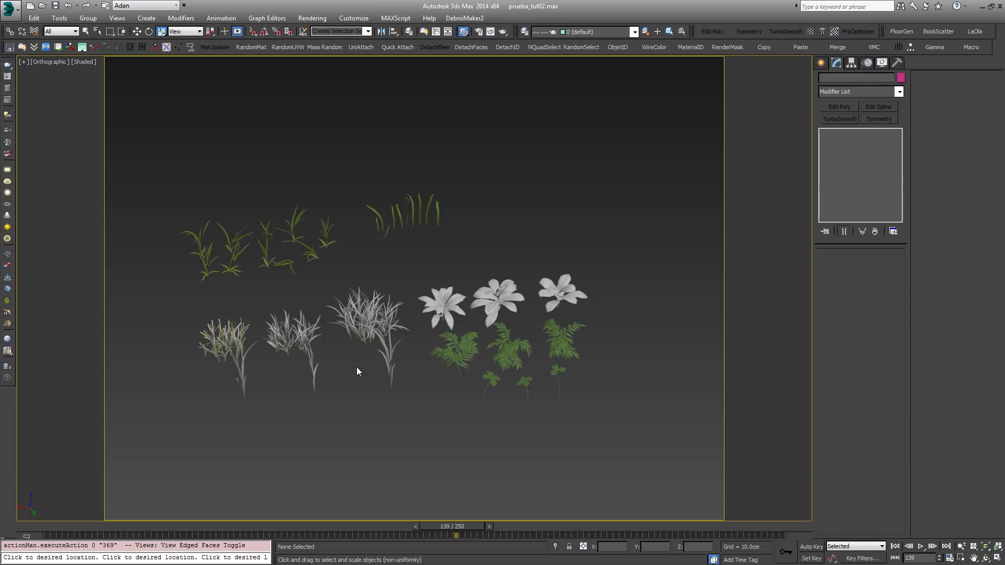
mouse_move(402, 293)
alt+middle_down()
mouse_move(397, 307)
mouse_move(395, 287)
mouse_move(413, 287)
alt+middle_up()
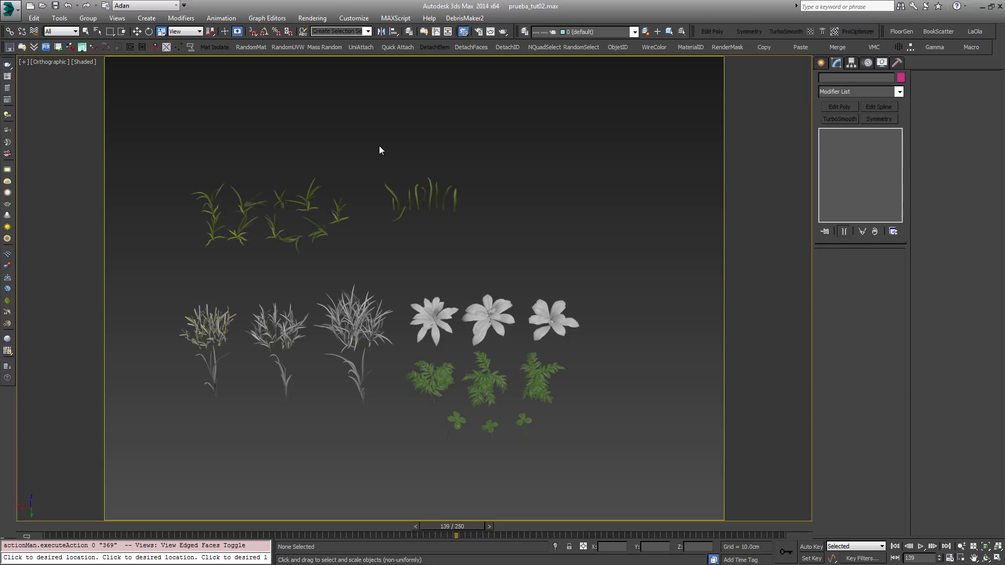
Isolate the ten single grass blades and frame them in the front view.
drag(494, 266, 494, 267)
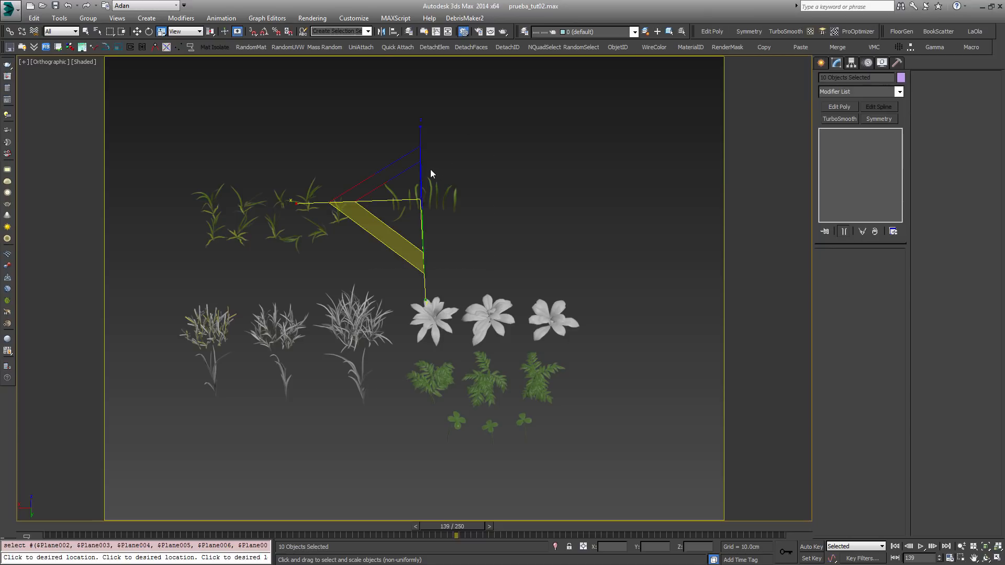
middle_drag(452, 275, 468, 311)
scroll(377, 298, up, 2)
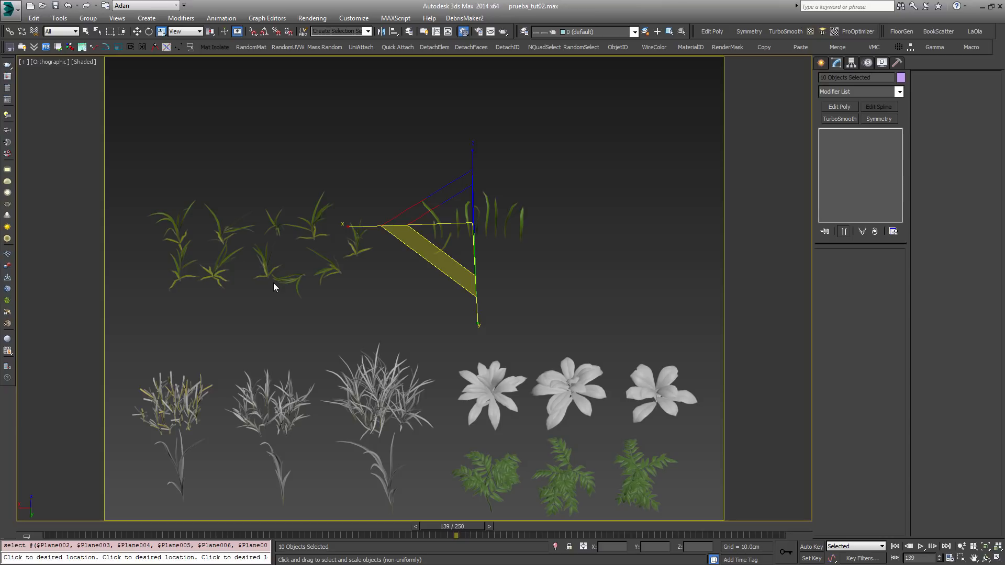
key(alt+q)
alt+middle_drag(497, 274, 537, 278)
key(f)
key(z)
Create a narrow upright plane about 23 cm tall and place it beside the row of grass blades.
click(823, 66)
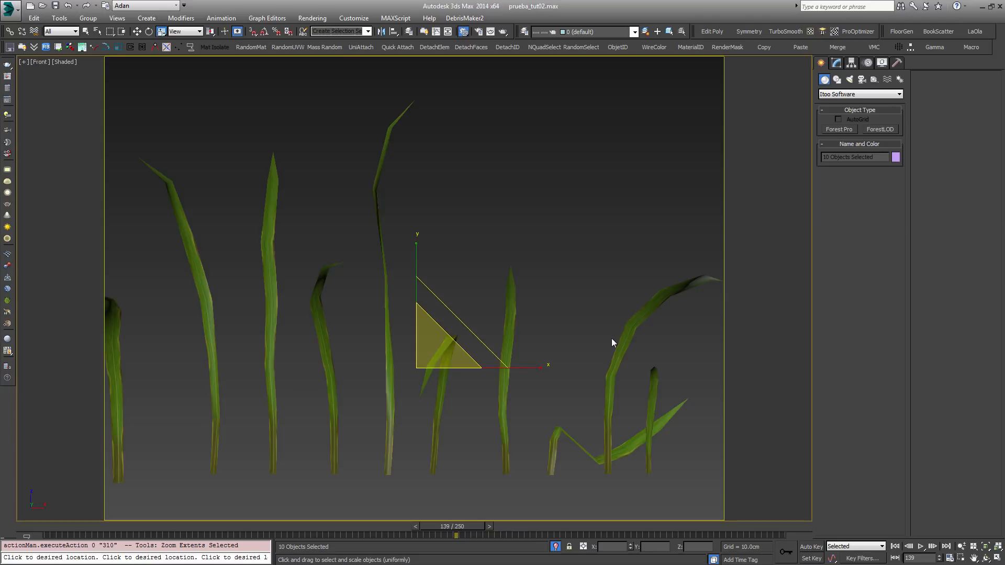
middle_drag(611, 338, 461, 299)
click(848, 95)
click(843, 104)
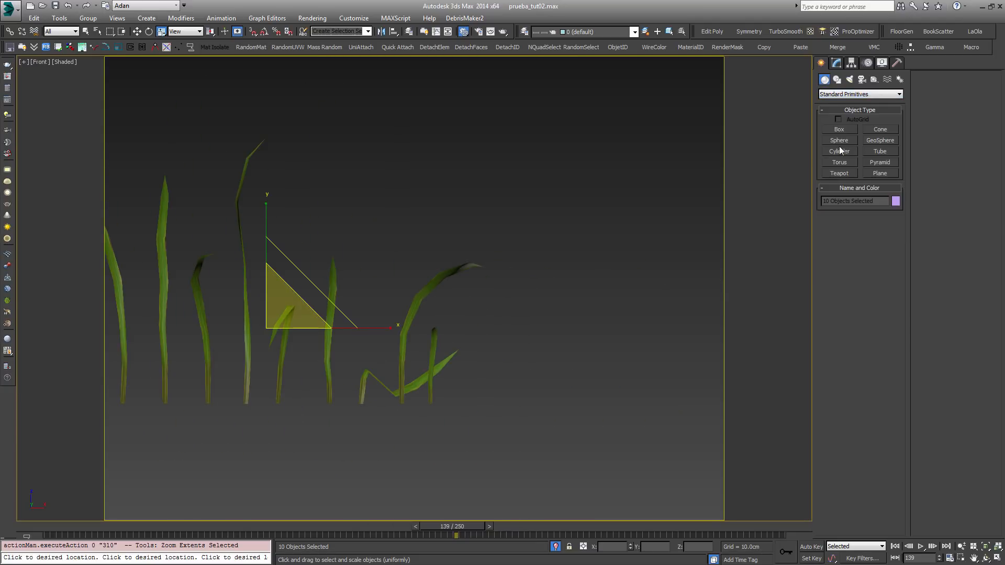
click(880, 173)
middle_drag(514, 390, 391, 406)
drag(383, 420, 391, 156)
key(w)
drag(454, 288, 475, 287)
scroll(371, 319, down, 3)
middle_drag(370, 320, 401, 324)
Convert the plane to Editable Poly and collapse its three uppermost vertices into a pointed tip.
click(836, 63)
right_click(858, 132)
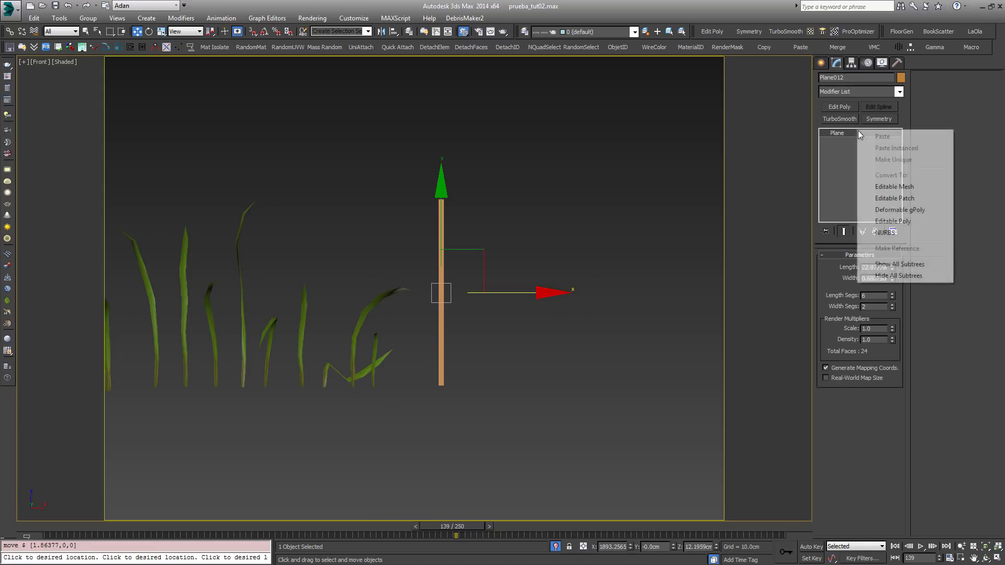
click(904, 222)
scroll(428, 173, up, 2)
key(1)
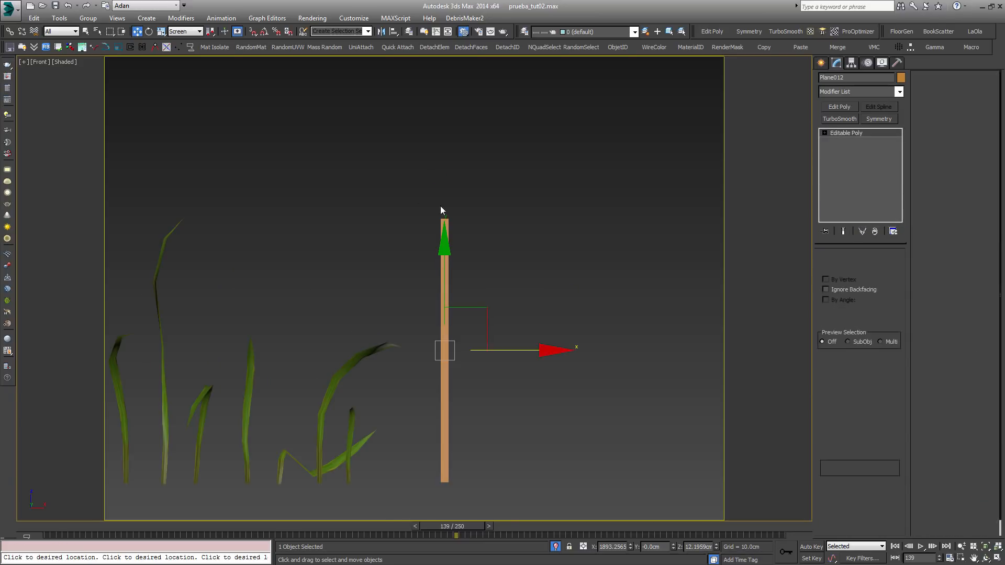
drag(438, 206, 476, 228)
right_click(454, 216)
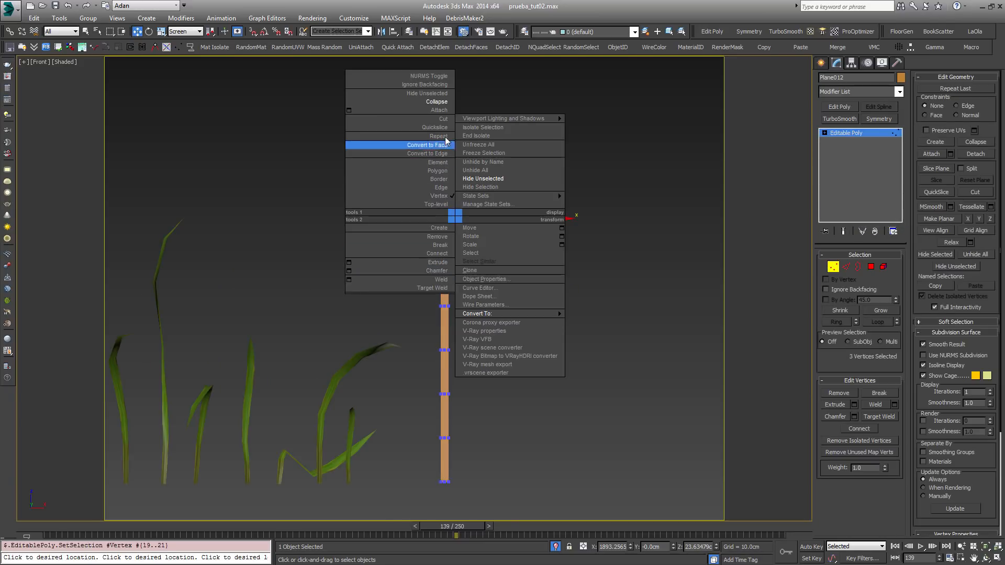
click(436, 101)
Refine the blade outline by widening its middle vertex rows horizontally and adjusting the vertices near the tip.
drag(444, 202, 445, 191)
drag(386, 265, 499, 453)
key(r)
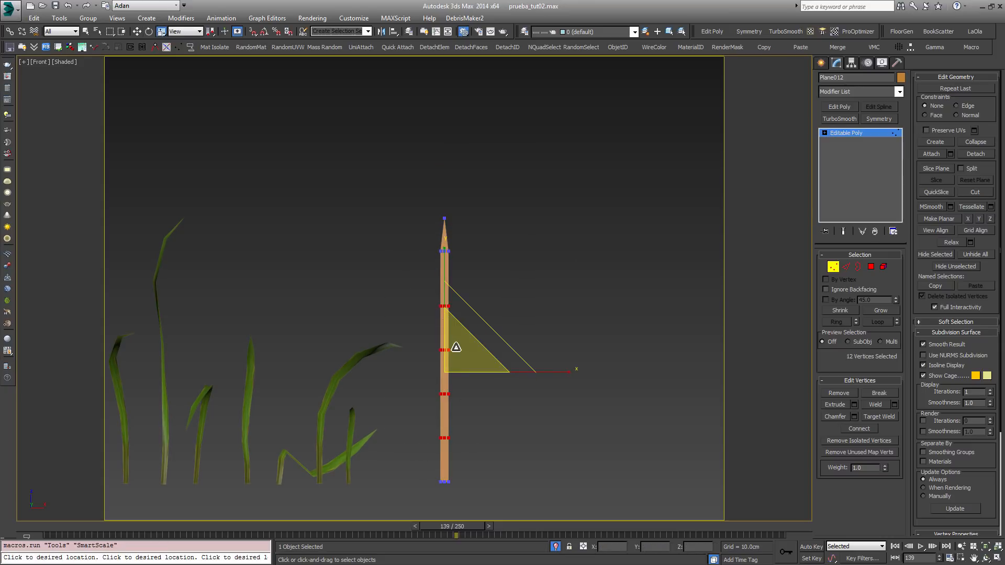
drag(541, 373, 554, 372)
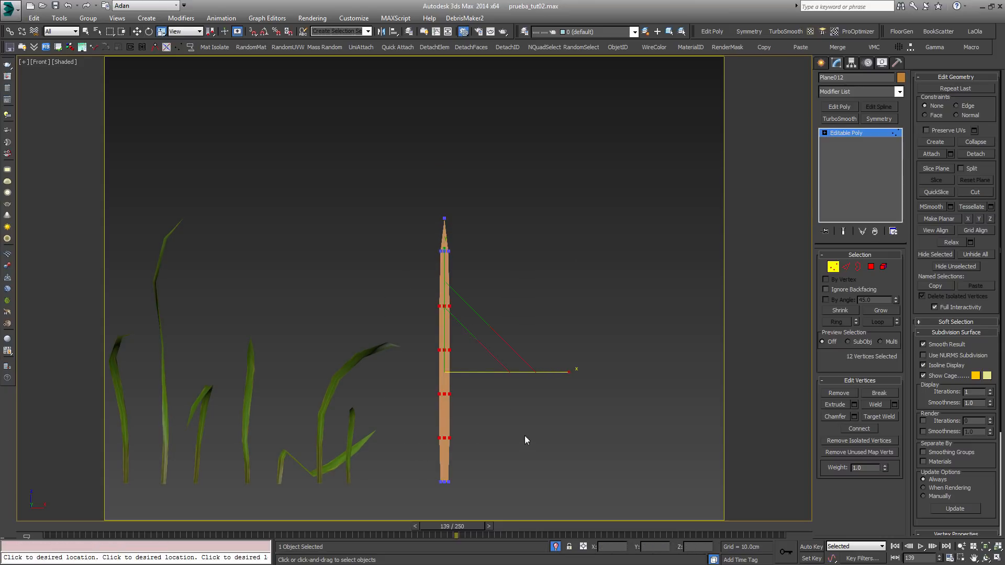
drag(496, 422, 448, 279)
key(w)
click(444, 218)
drag(445, 149, 445, 153)
Offset the blade's central lengthwise edges out of plane to give it a folded cross-section.
alt+middle_drag(446, 157, 451, 238)
key(2)
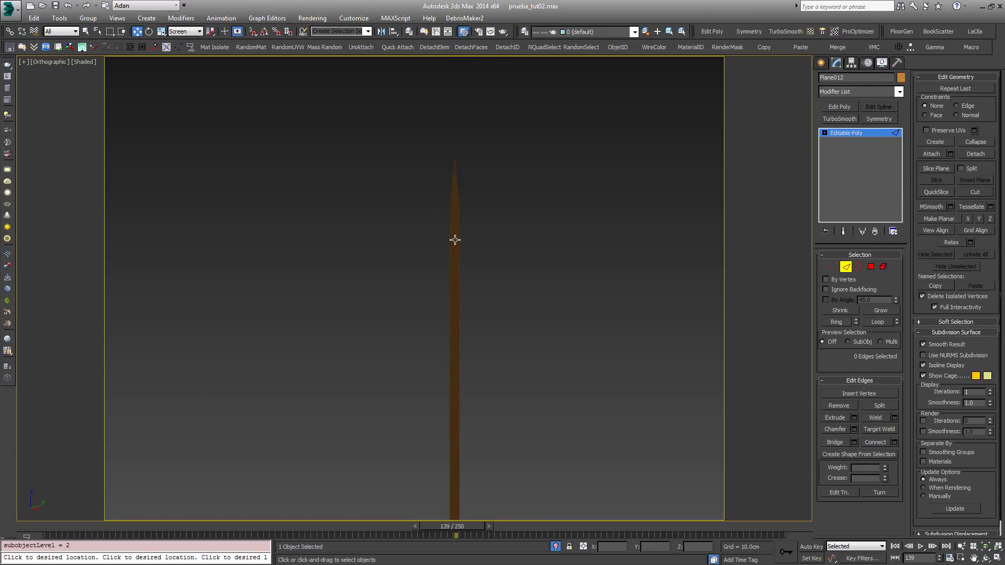
double_click(455, 240)
key(F4)
scroll(460, 408, up, 2)
alt+drag(443, 474, 421, 459)
middle_drag(504, 289, 466, 404)
alt+middle_drag(466, 404, 487, 334)
drag(490, 316, 484, 315)
key(ctrl+z)
alt+middle_drag(509, 307, 501, 329)
drag(502, 321, 499, 320)
Start bending the blade in side view by rotating the vertex rows above its base.
alt+middle_drag(500, 321, 492, 257)
drag(404, 177, 491, 364)
key(1)
key(e)
drag(531, 227, 516, 202)
middle_drag(516, 202, 447, 224)
key(w)
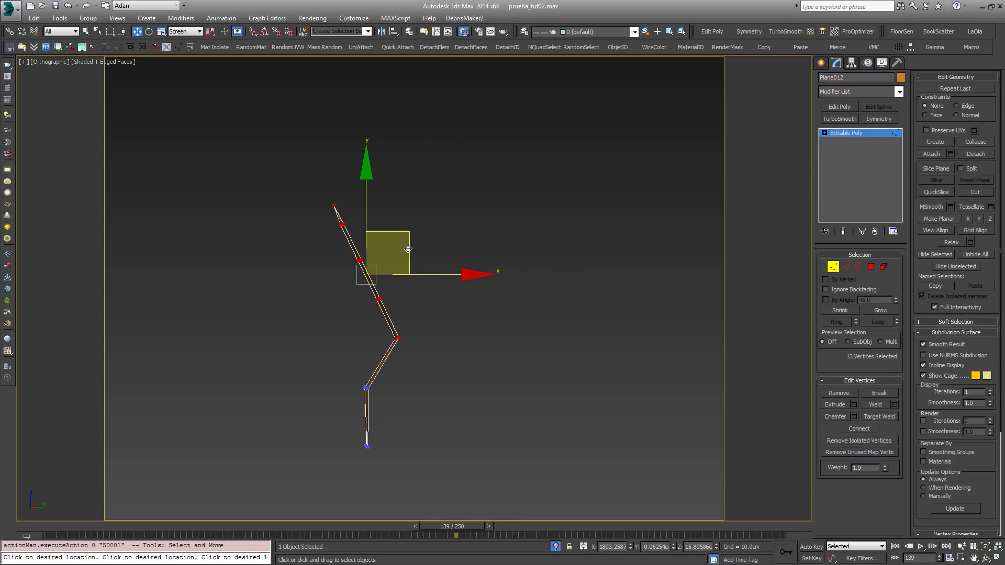
key(ctrl+z)
drag(210, 174, 387, 327)
key(e)
drag(411, 230, 424, 214)
Rotate progressively smaller groups of vertices near the tip to curve the blade over in an arc.
key(w)
drag(213, 175, 395, 274)
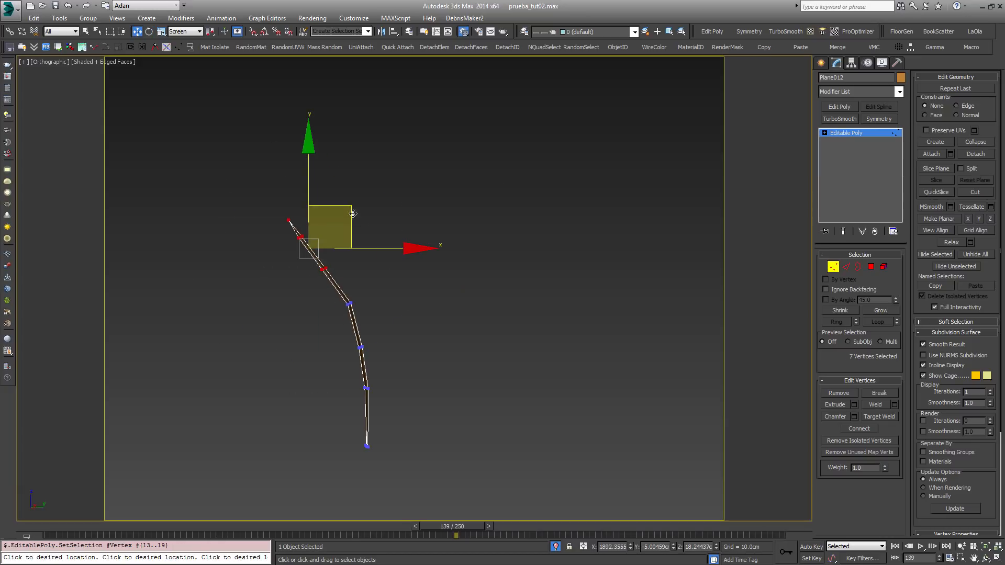
key(e)
drag(397, 206, 391, 195)
key(w)
drag(186, 179, 306, 255)
key(e)
drag(382, 200, 372, 181)
click(402, 338)
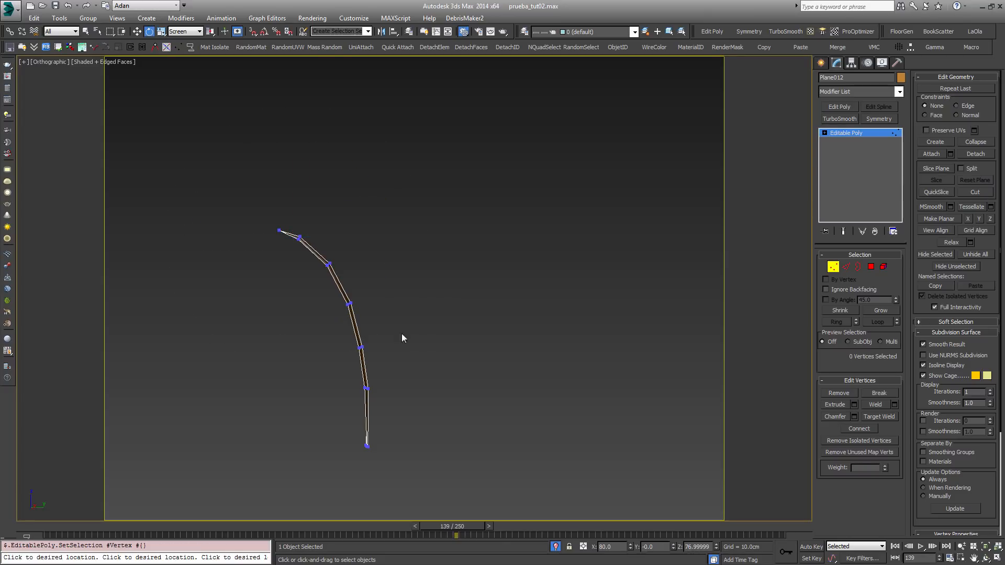
Select all blade vertices above the base row and apply a Noise modifier to them.
drag(185, 138, 185, 138)
drag(361, 318, 364, 319)
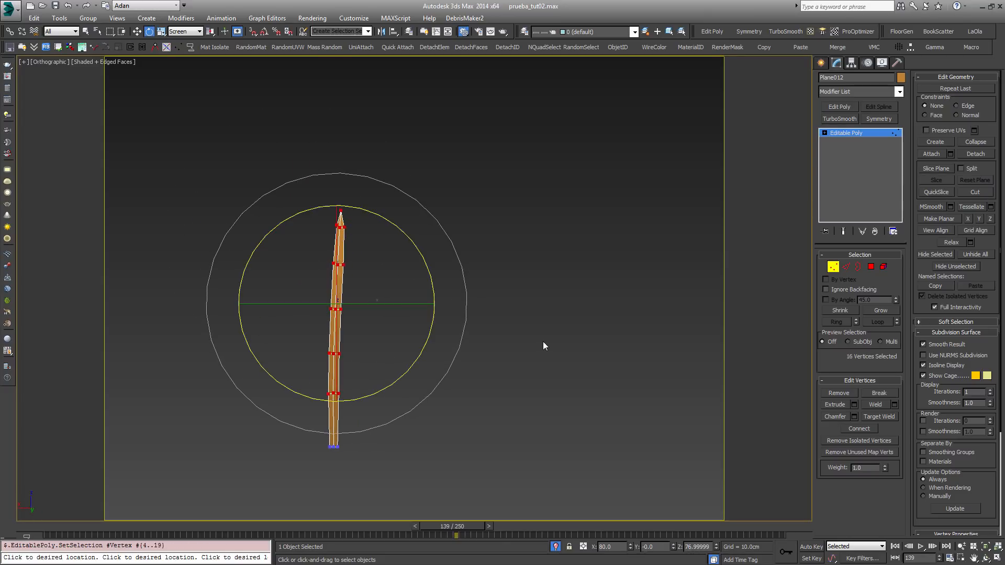
key(1)
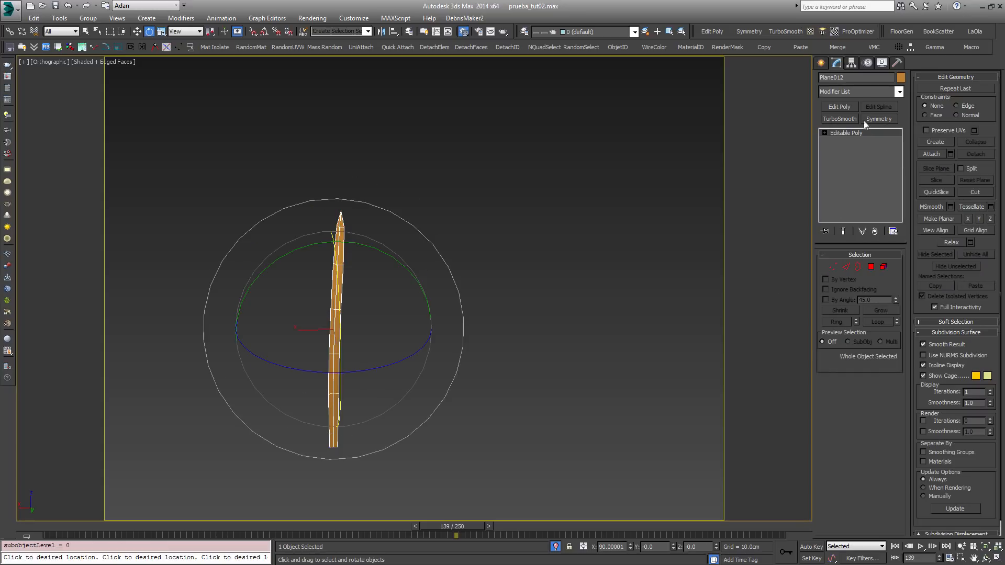
key(1)
drag(259, 125, 456, 399)
click(857, 95)
key(n)
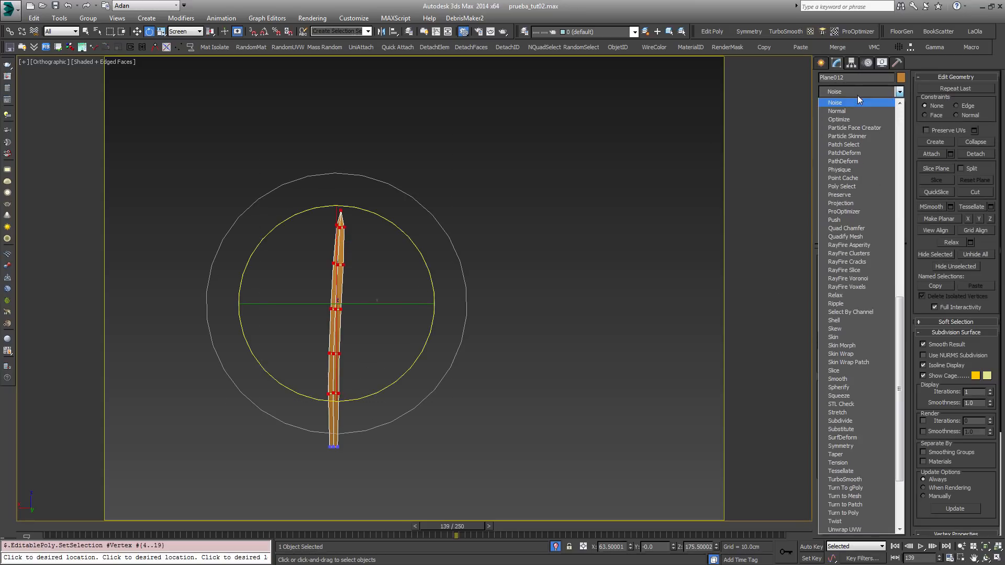
key(n)
key(Return)
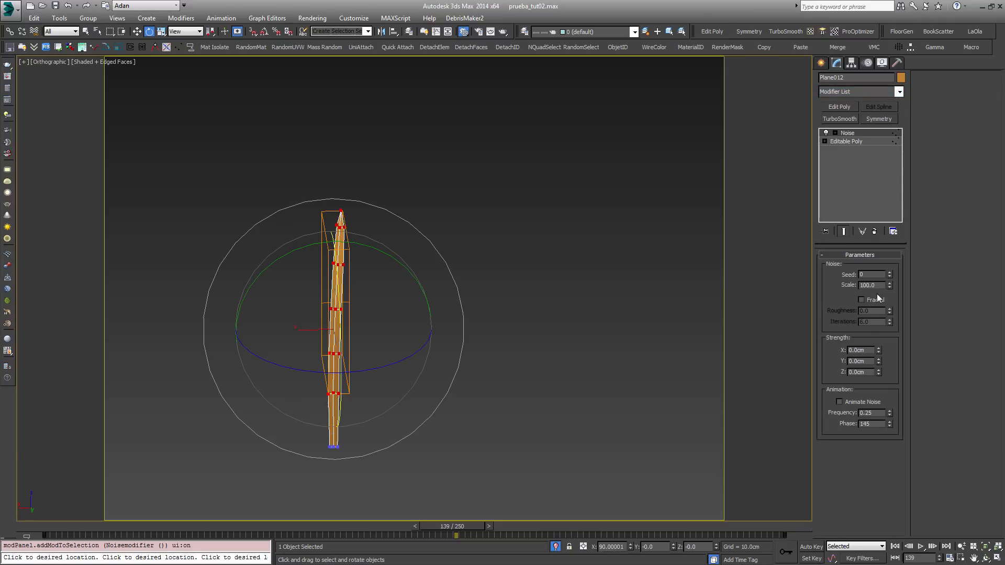
Set the noise strength to 10 cm in X, Y and Z and its scale to 12.
double_click(861, 350)
text(10)
key(Tab)
text(10)
key(Tab)
text(10)
key(Return)
drag(889, 286, 887, 332)
mouse_move(403, 323)
alt+middle_down()
mouse_move(415, 309)
mouse_move(534, 296)
mouse_move(397, 339)
alt+middle_up()
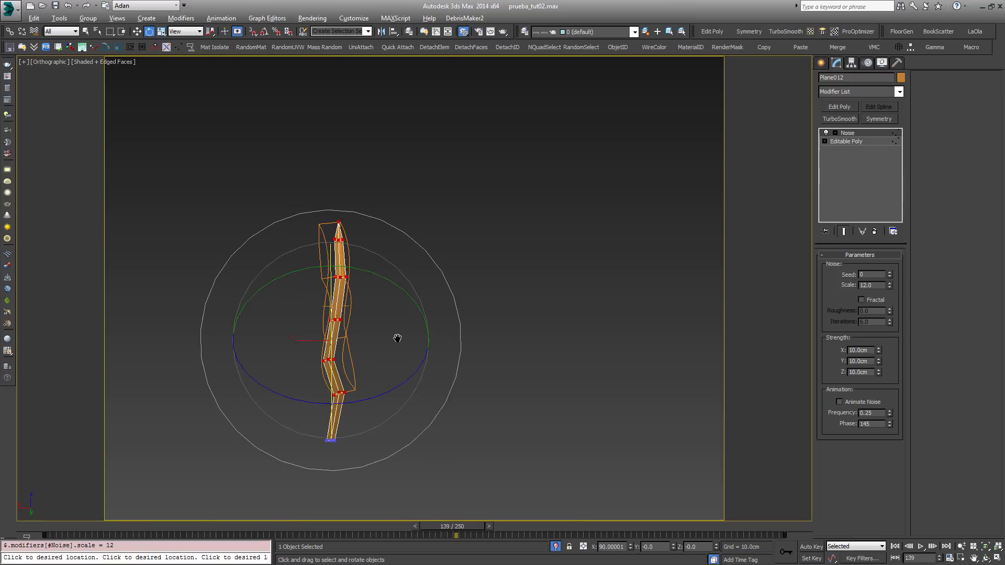
Clone the noisy blade along X as an independent copy.
key(w)
middle_drag(261, 351, 323, 270)
shift+drag(314, 259, 190, 273)
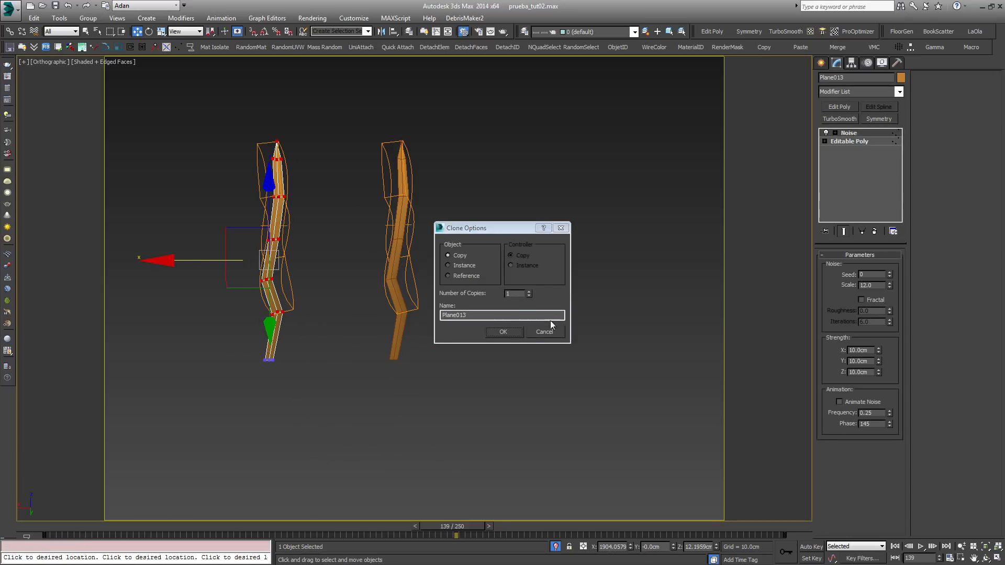
click(520, 332)
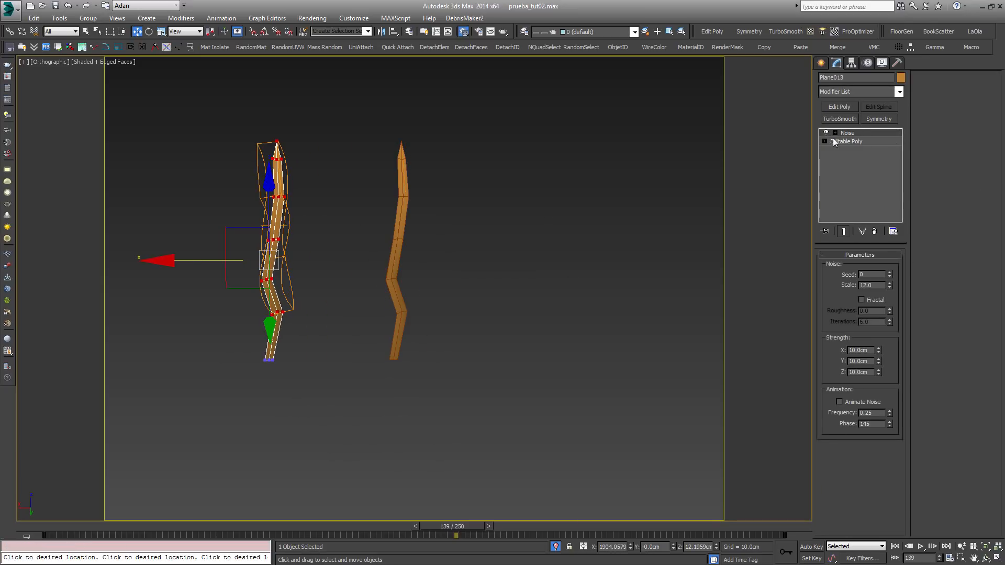
Set the copied blade's noise seed to 2 to give it a different shape.
click(889, 273)
click(890, 273)
alt+middle_drag(276, 290, 305, 283)
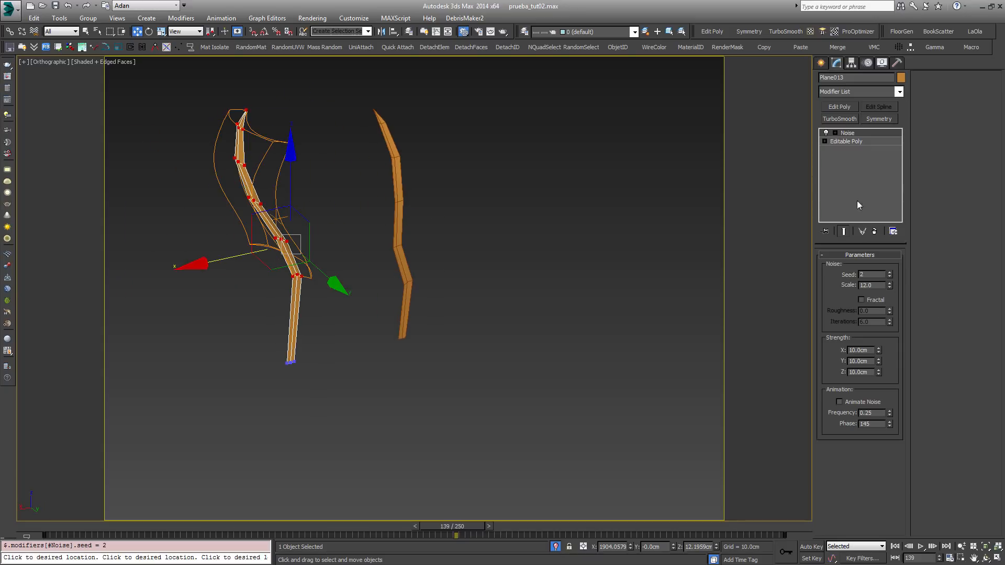
Delete both test blades and exit isolation mode.
click(861, 231)
drag(528, 407, 211, 193)
key(Delete)
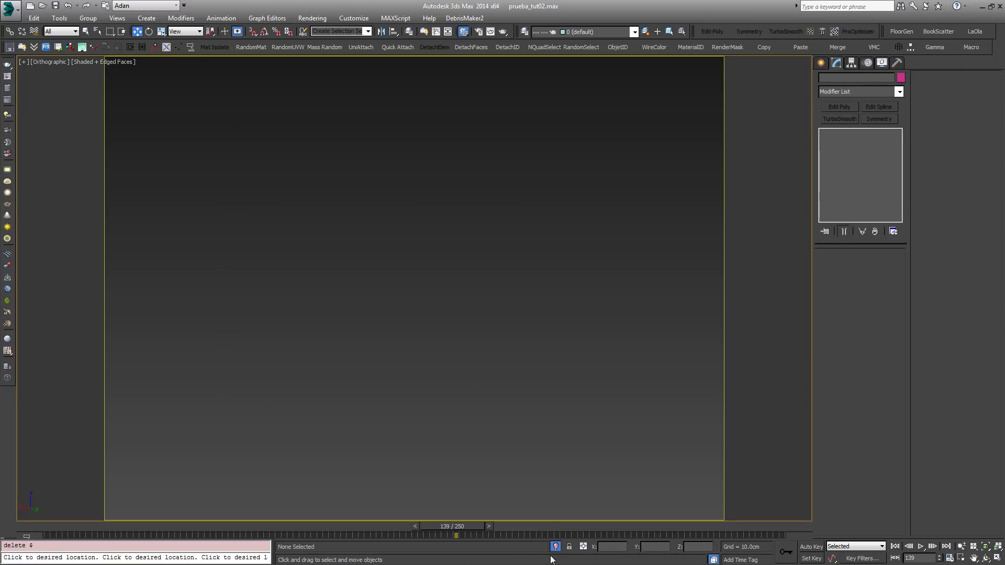
click(555, 546)
Isolate the ten finished grass blades and inspect their shapes from different angles.
drag(371, 174, 517, 277)
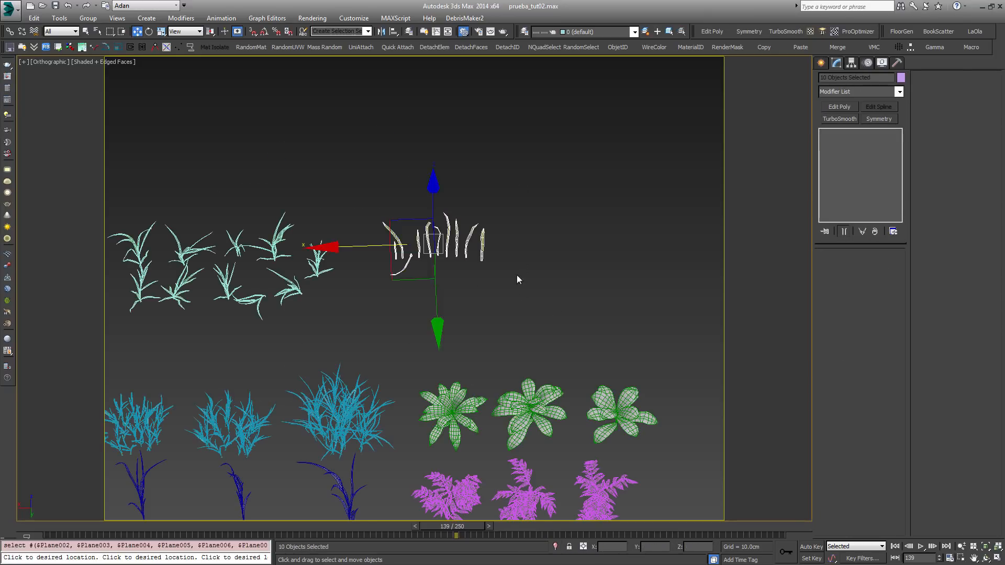
key(alt+q)
alt+middle_drag(495, 268, 448, 280)
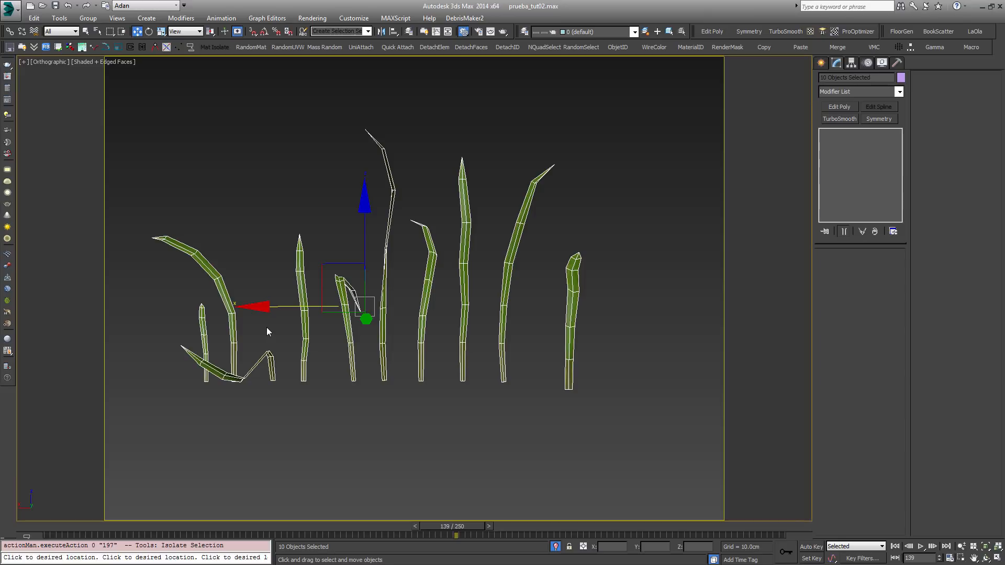
alt+middle_drag(267, 328, 438, 340)
click(380, 328)
Select all ten grass blades beside the brown terrain.
scroll(380, 329, down, 3)
drag(401, 359, 196, 183)
middle_drag(413, 303, 336, 274)
scroll(347, 328, down, 3)
middle_drag(348, 329, 412, 347)
scroll(493, 369, up, 3)
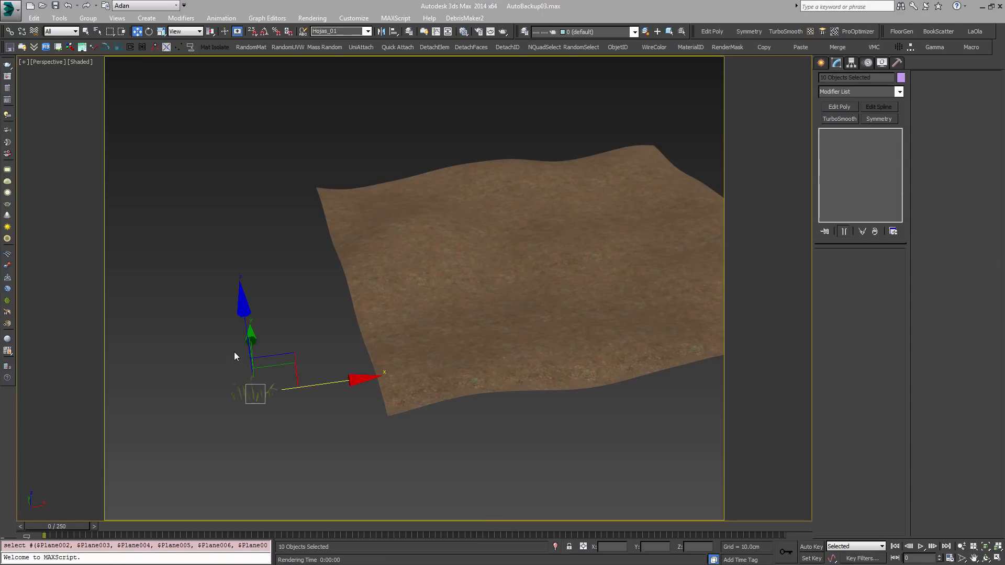
Move the group of grass blades about 26 cm along X toward the terrain.
middle_drag(234, 352, 226, 338)
drag(307, 357, 338, 350)
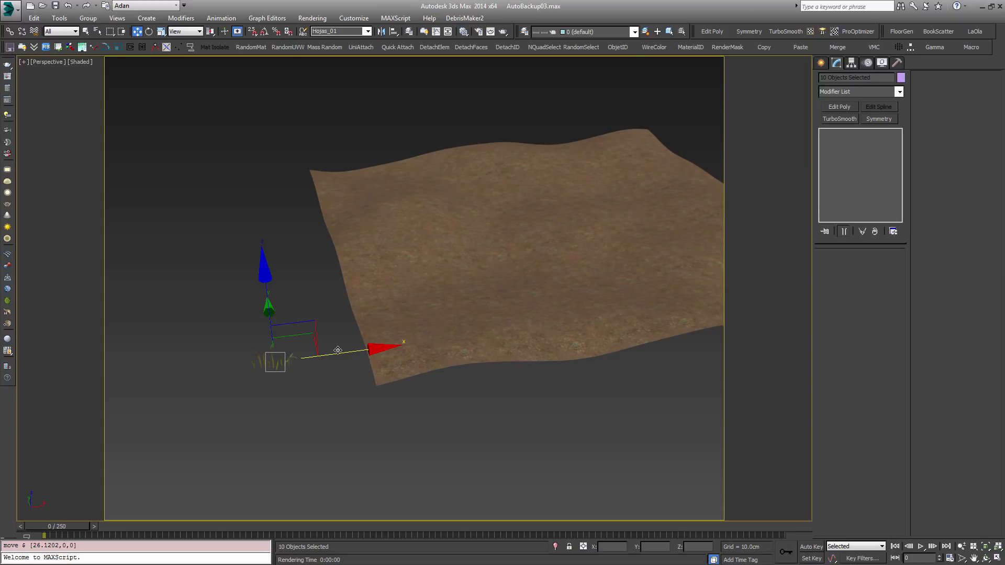
middle_drag(338, 350, 290, 362)
alt+middle_drag(290, 362, 309, 359)
alt+middle_drag(470, 234, 418, 296)
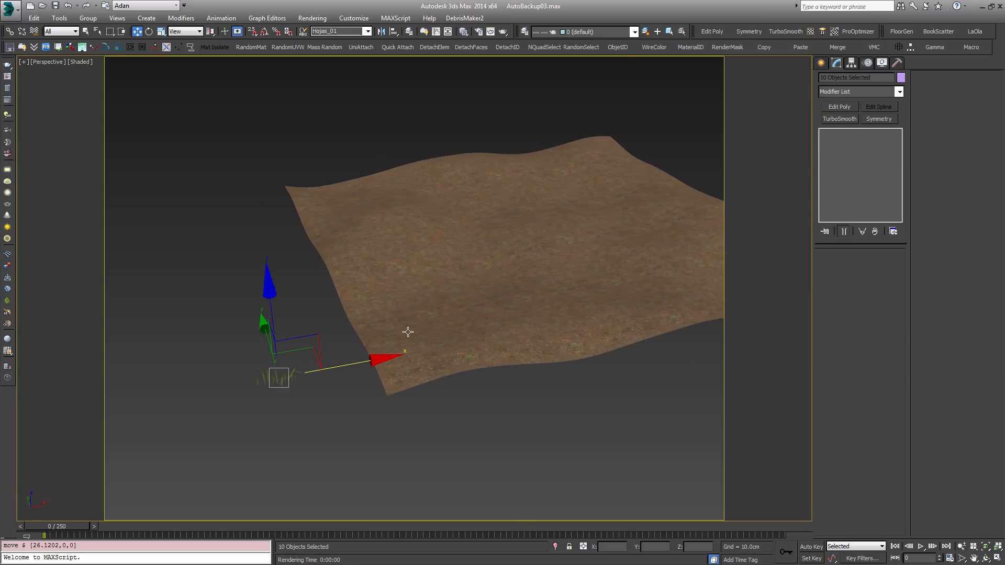
Reselect the ten grass blades and bring them into a low close-up view.
click(235, 364)
drag(310, 403, 311, 403)
scroll(297, 396, up, 5)
middle_drag(277, 394, 359, 404)
alt+middle_drag(359, 404, 350, 384)
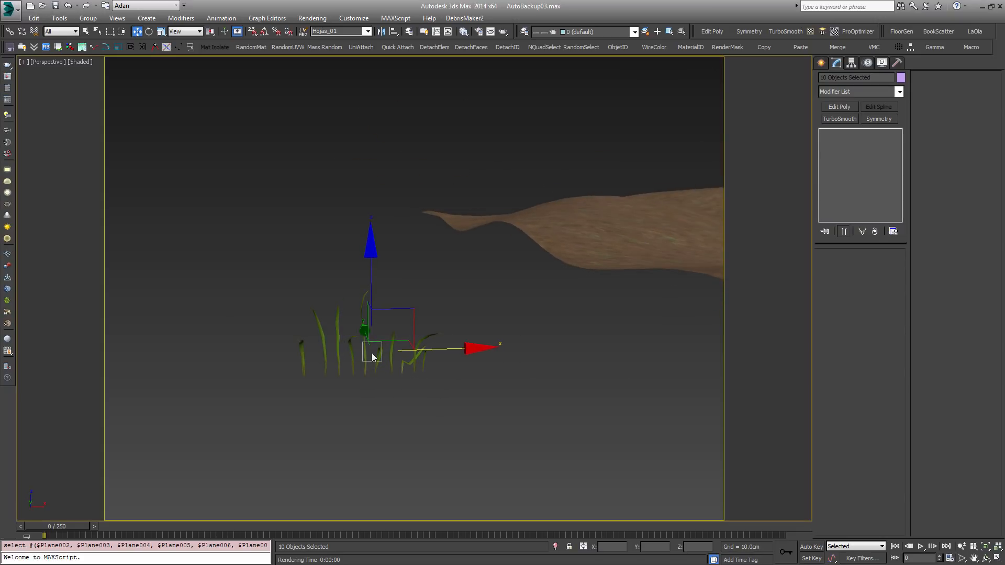
Create a Forest Pro object that uses the brown terrain plane as its scattering surface, and open its parameters for editing.
alt+middle_drag(421, 350, 491, 308)
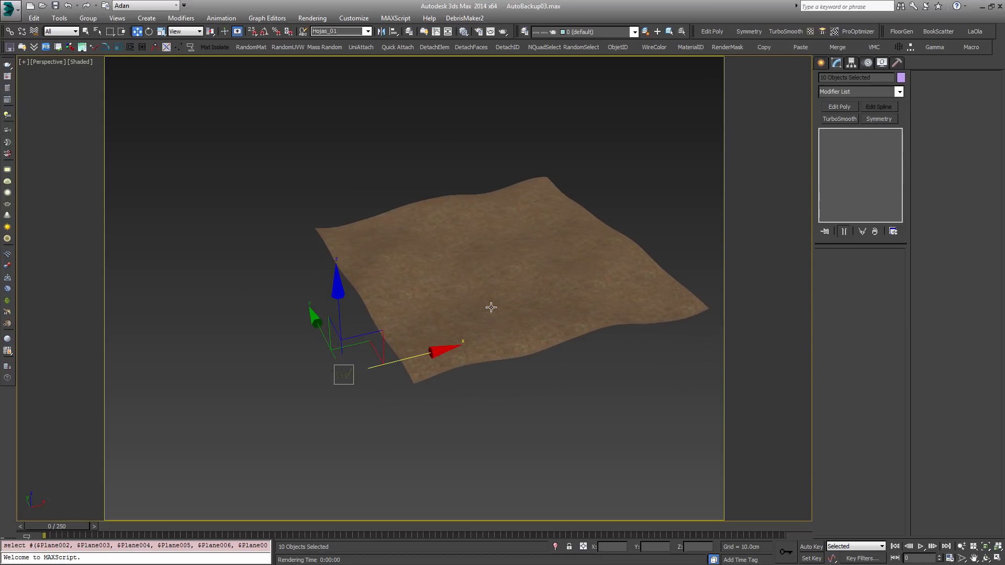
click(459, 294)
alt+middle_drag(544, 342, 475, 337)
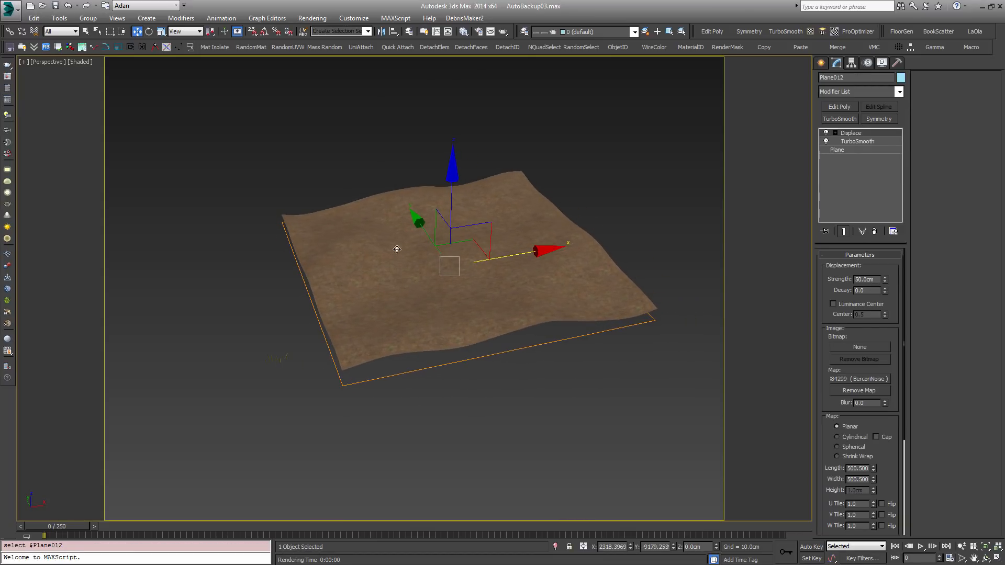
alt+middle_drag(406, 281, 418, 288)
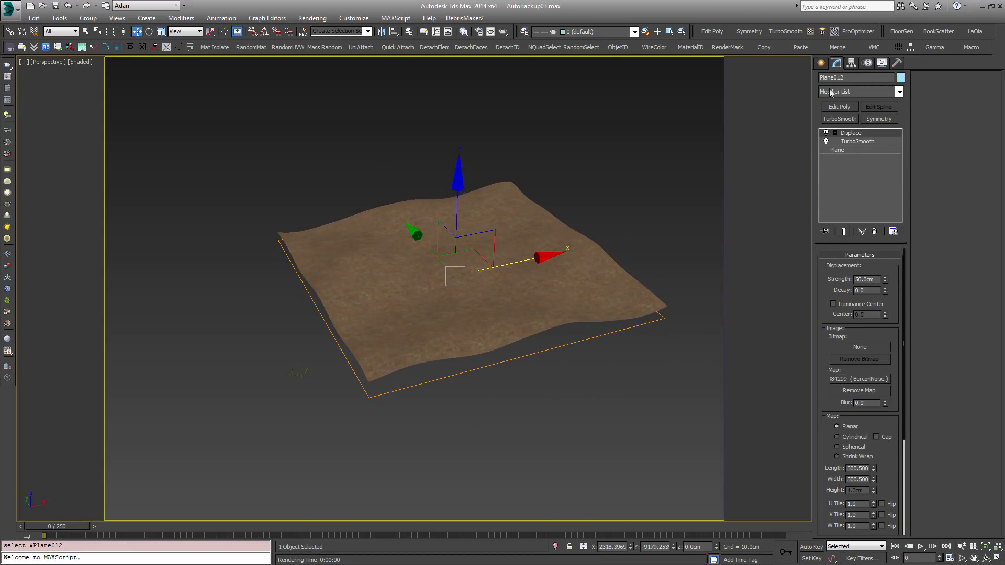
click(819, 62)
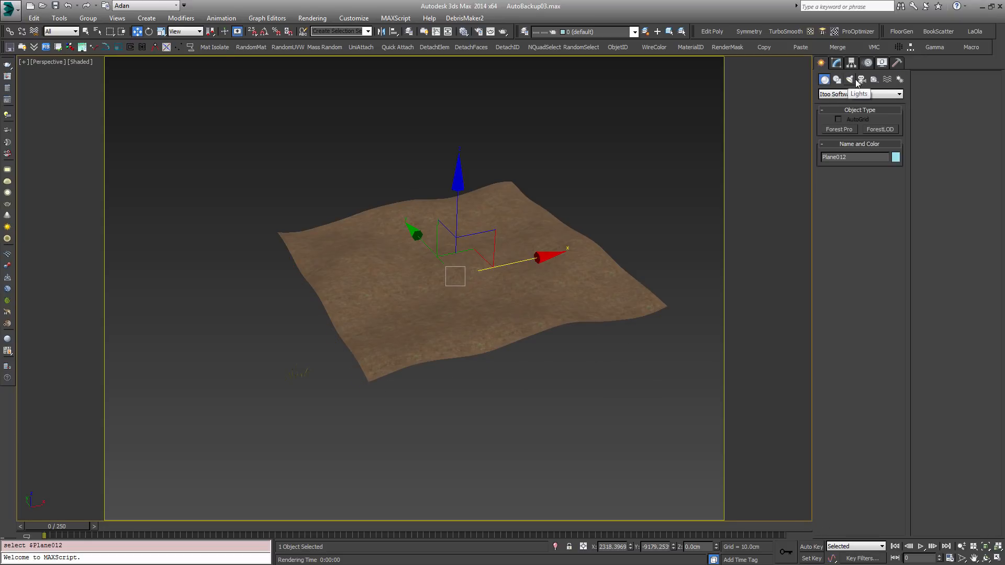
click(838, 129)
click(436, 287)
click(549, 318)
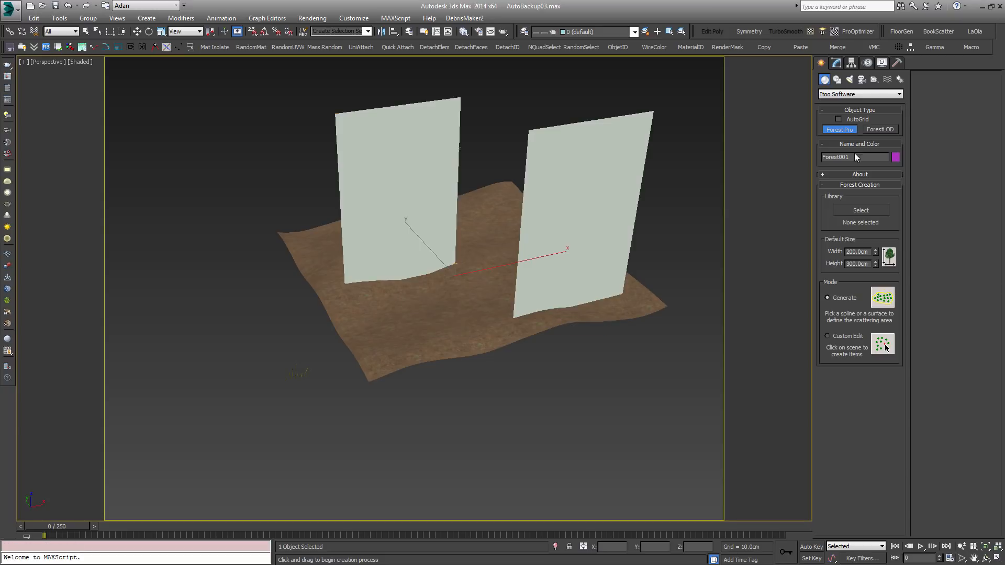
click(836, 63)
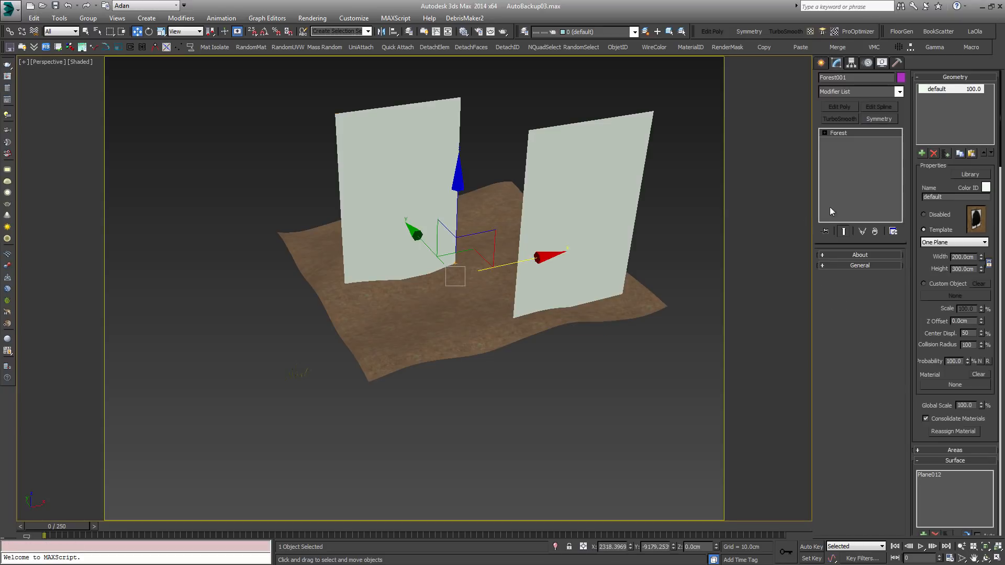
Check the named selection set of the ten grass blades beside the terrain, and reselect the Forest object.
drag(311, 391, 318, 391)
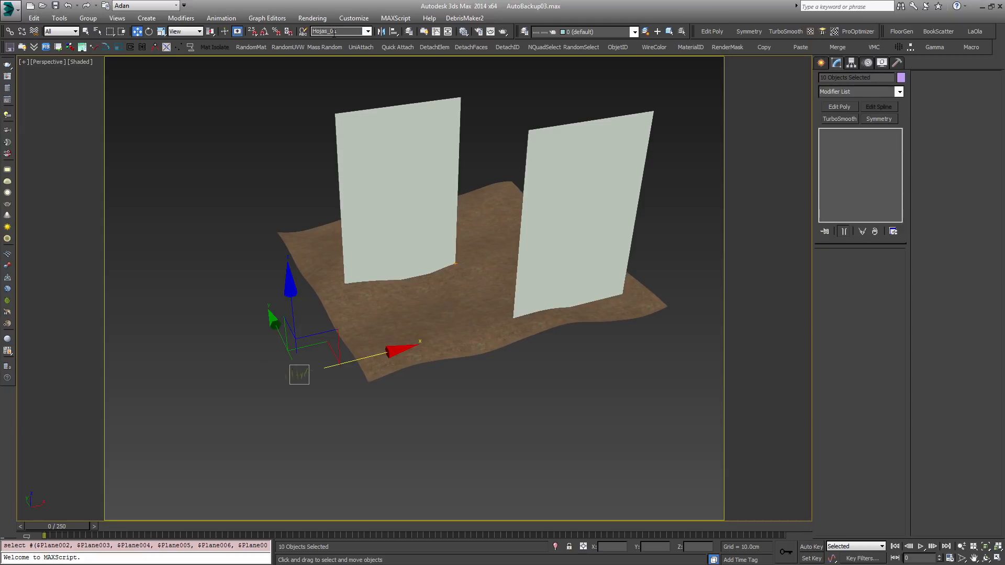
click(368, 31)
click(368, 32)
click(598, 137)
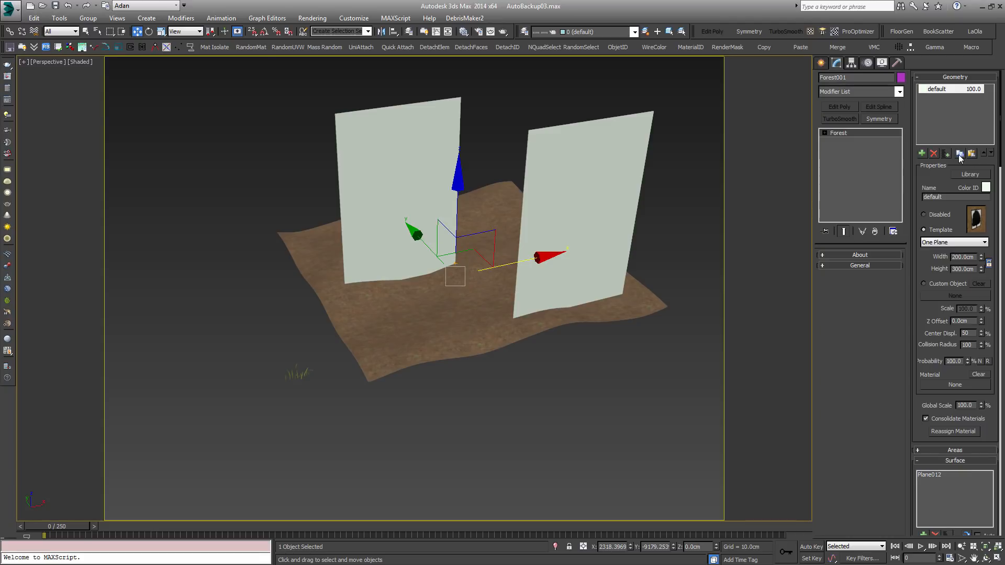
Add all grass blades from the Hojas_01 selection set to the Forest geometry and delete the default item.
click(945, 153)
click(739, 104)
click(692, 115)
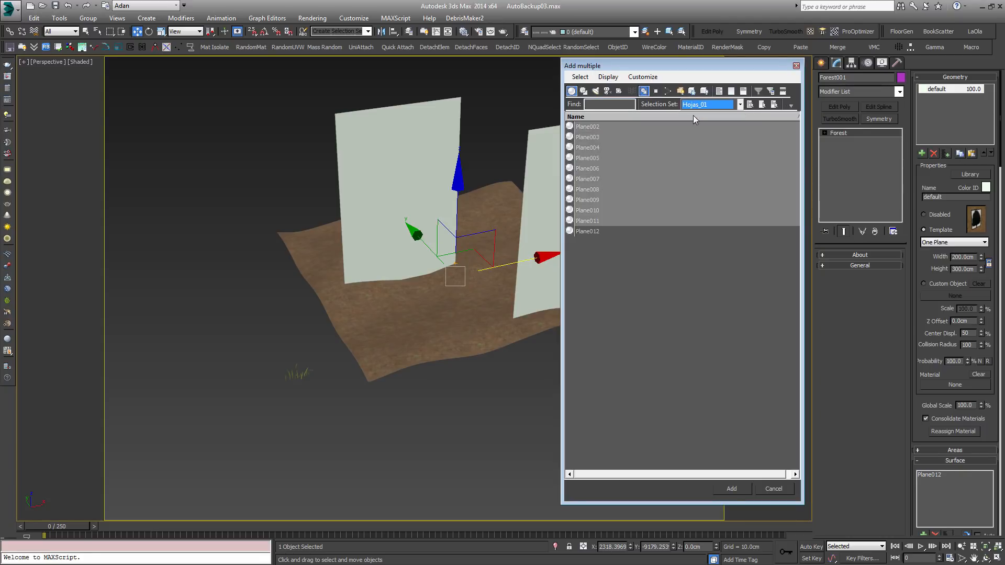
click(730, 490)
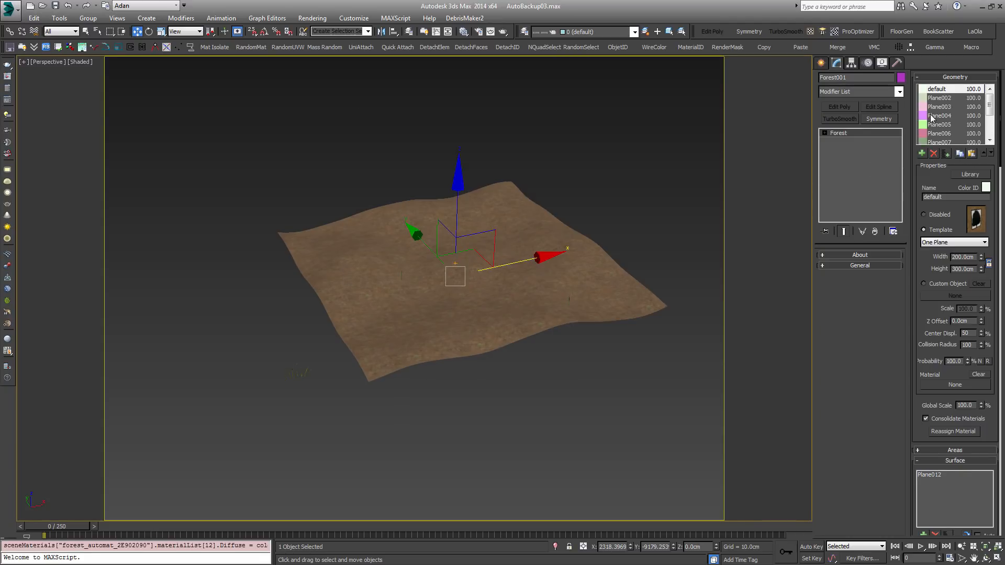
click(932, 153)
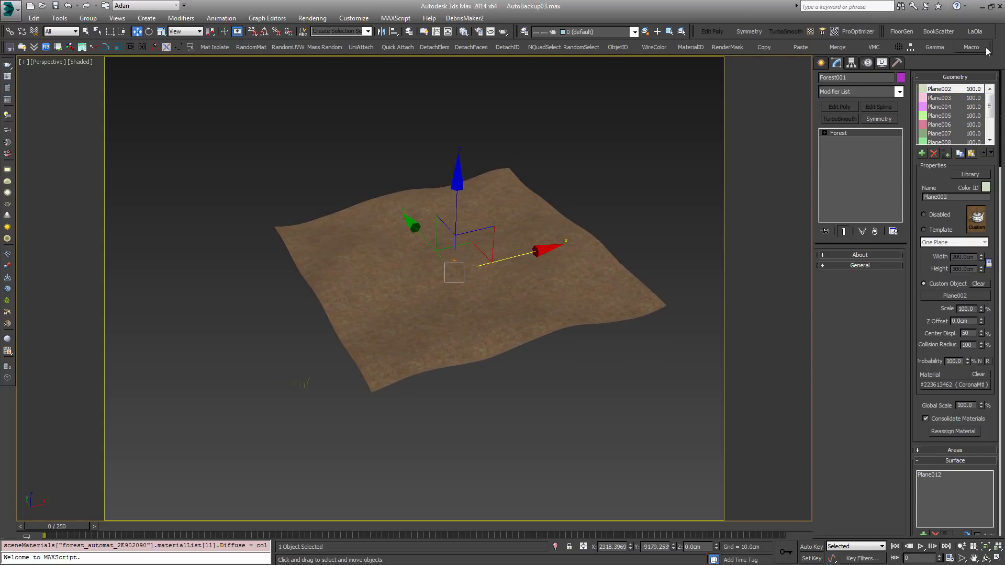
Set the Forest distribution map's X density to 50 cm.
scroll(989, 138, down, 2)
scroll(989, 137, up, 2)
click(927, 459)
drag(987, 495, 988, 263)
drag(981, 403, 791, 395)
key(BackSpace)
text(50)
key(Return)
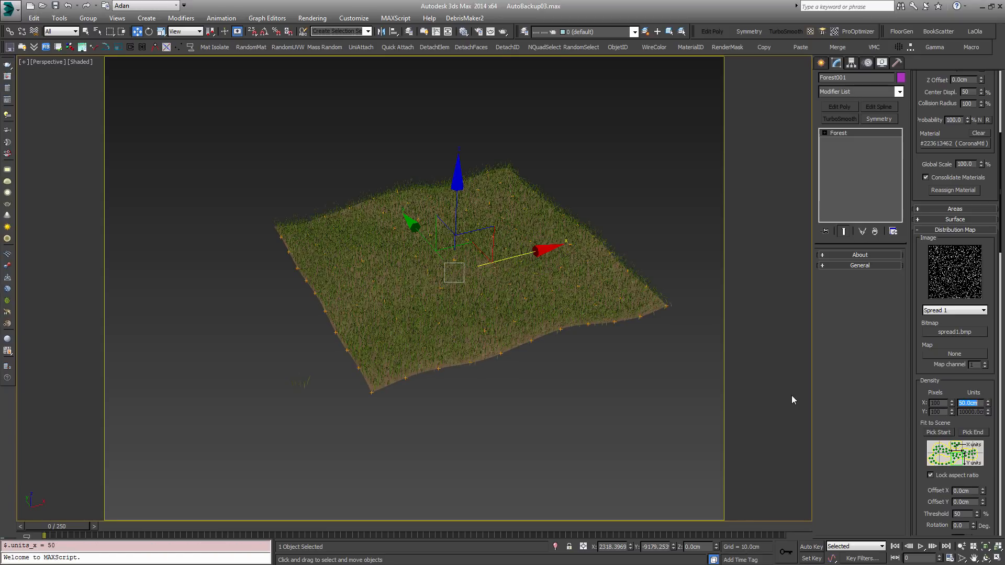
Set the distribution map's X density to 100 cm and inspect the grass coverage on the terrain.
text(100)
key(Return)
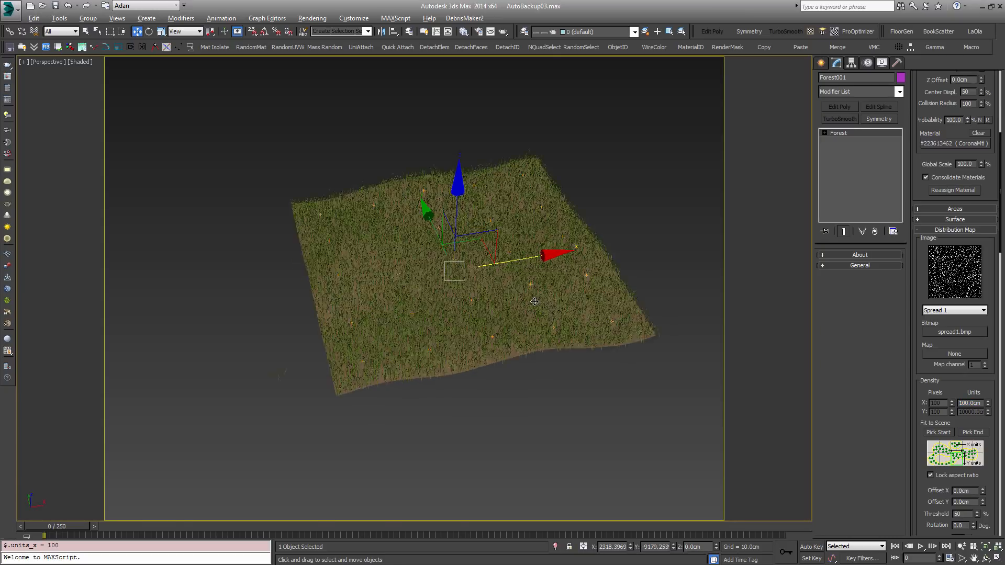
scroll(553, 307, up, 8)
scroll(499, 272, down, 5)
alt+middle_drag(499, 272, 537, 270)
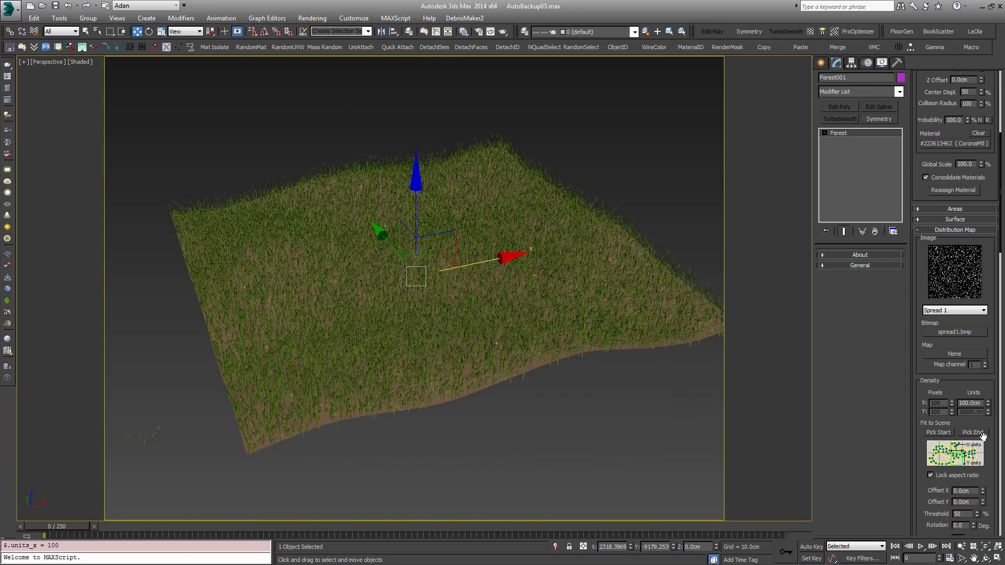
Enable random rotation for the scattered grass, with X and Y both ranging from -10 to 10.
scroll(973, 402, down, 5)
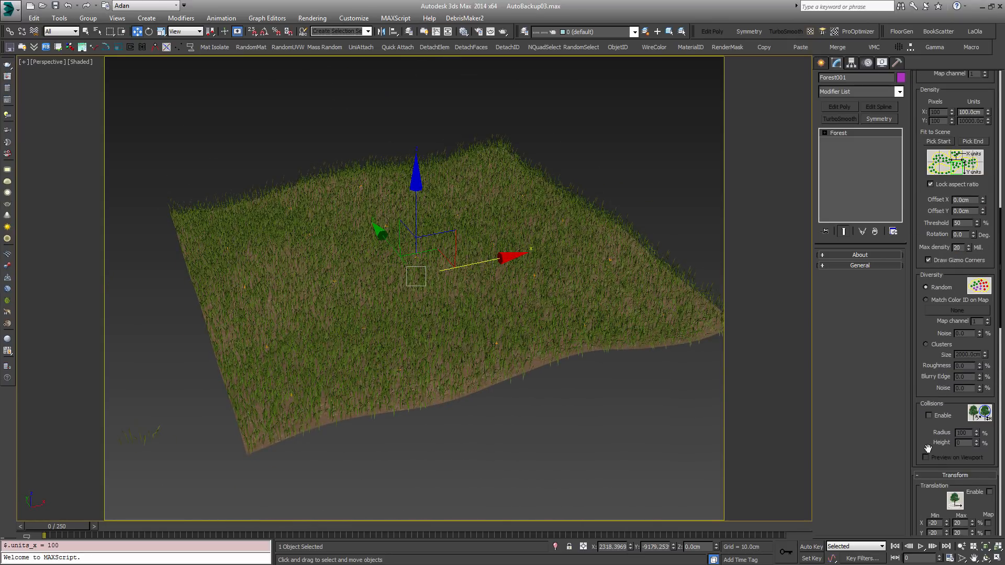
scroll(926, 445, down, 3)
scroll(983, 293, down, 3)
click(988, 262)
text(-10)
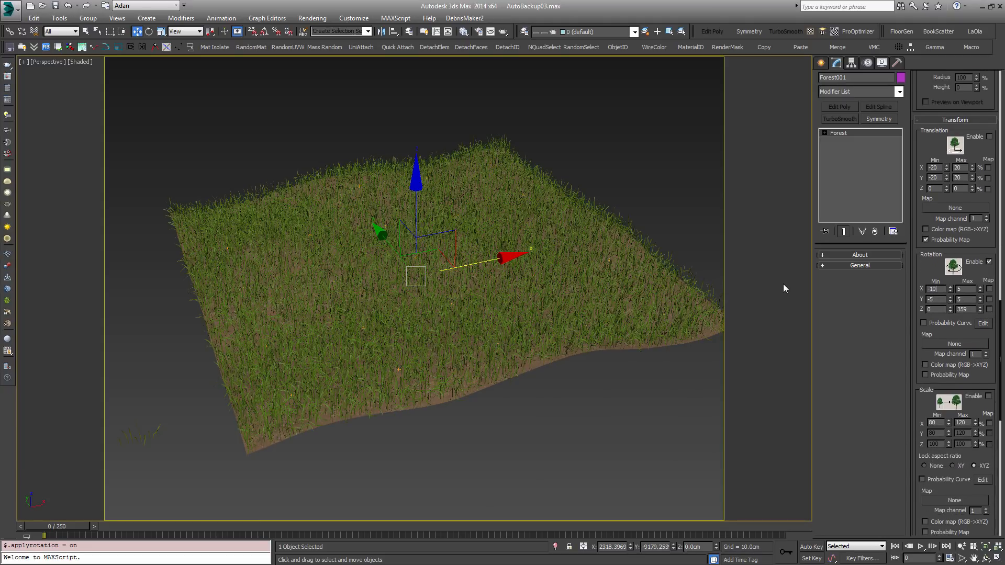
key(Return)
key(Tab)
text(10)
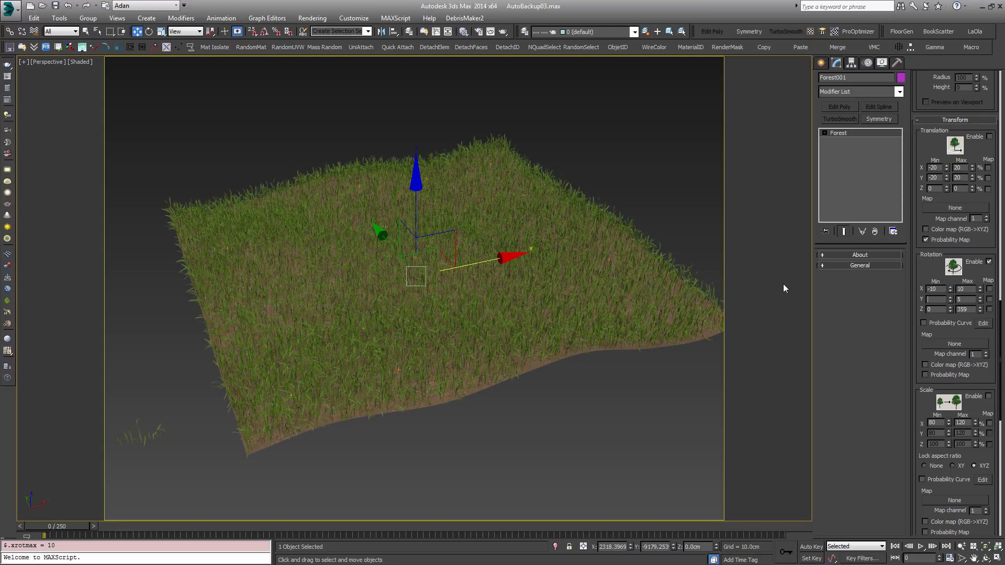
text(-10)
key(Tab)
text(10)
Enable random scale for the scattered grass with a minimum of 50% and check the size variation.
click(989, 396)
text(50)
key(Return)
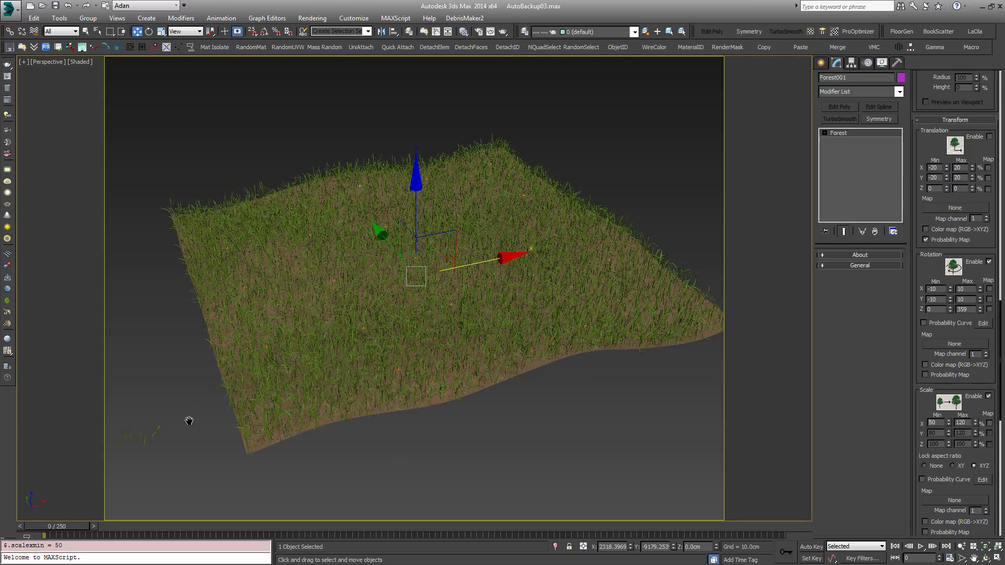
middle_drag(189, 420, 201, 403)
middle_drag(478, 351, 449, 372)
mouse_move(448, 373)
alt+middle_down()
mouse_move(442, 395)
mouse_move(445, 387)
alt+middle_up()
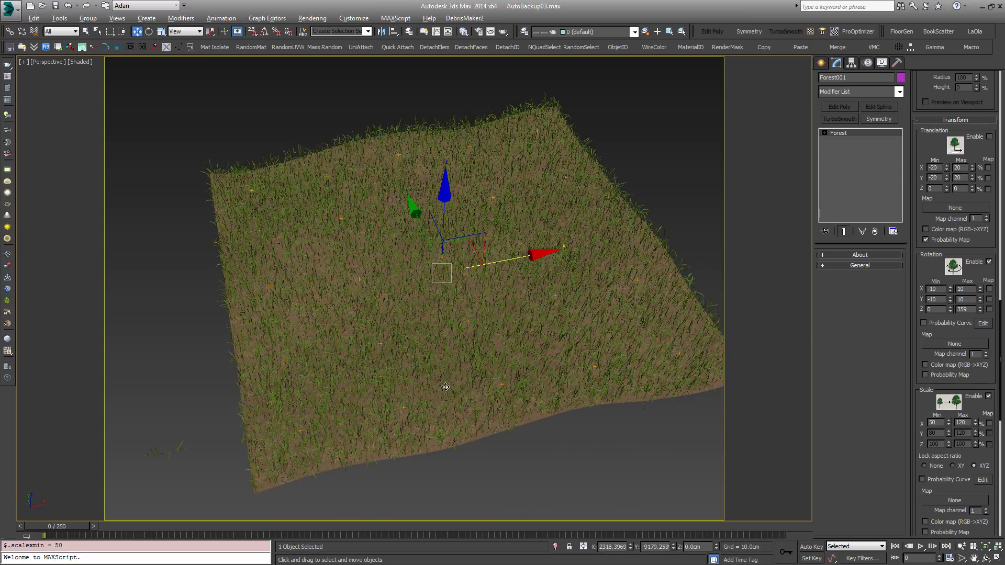
Try a distribution map X density of 10 cm and dismiss the density warning.
drag(929, 149, 974, 309)
drag(994, 168, 1001, 404)
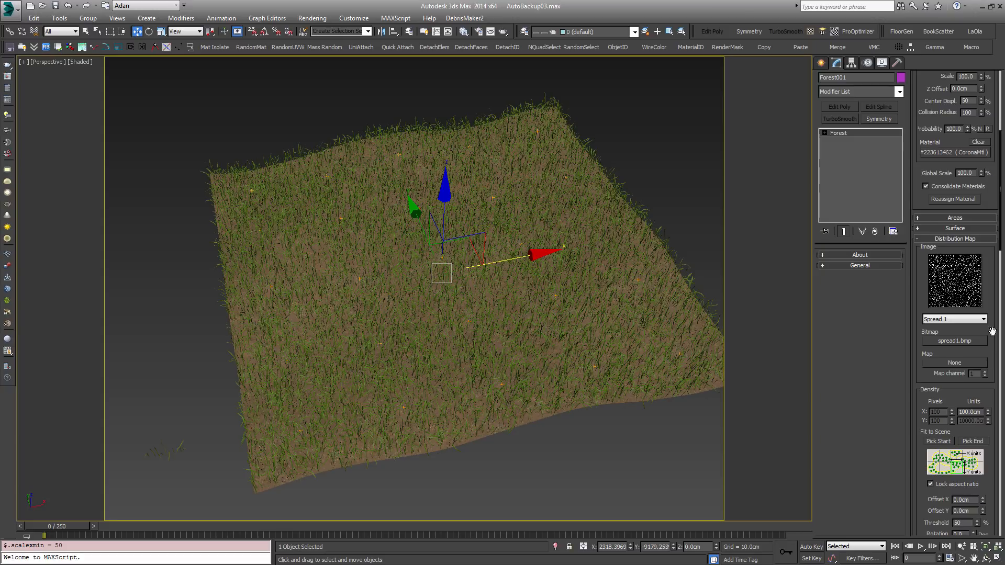
scroll(992, 331, down, 2)
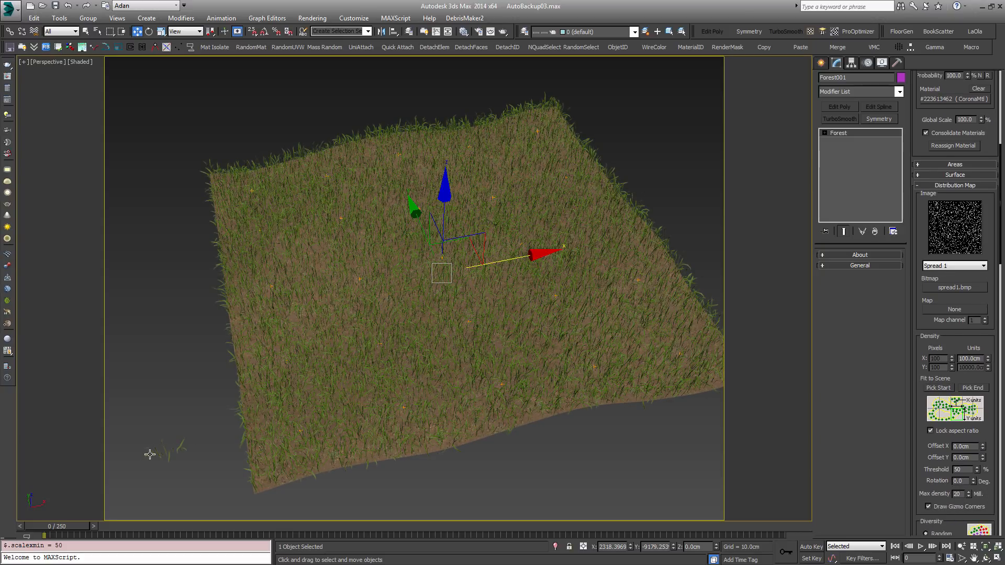
text(10)
key(Return)
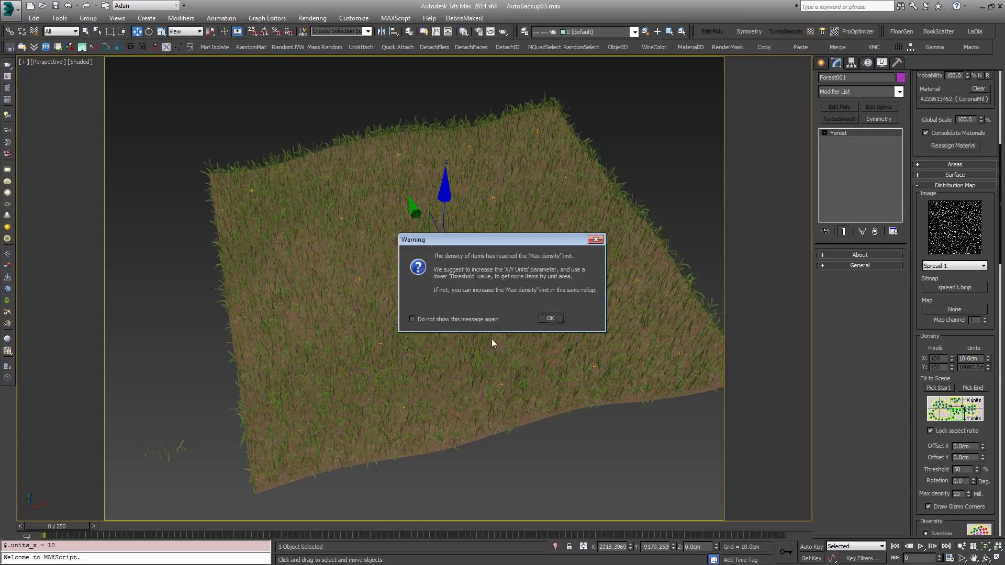
drag(491, 244, 428, 200)
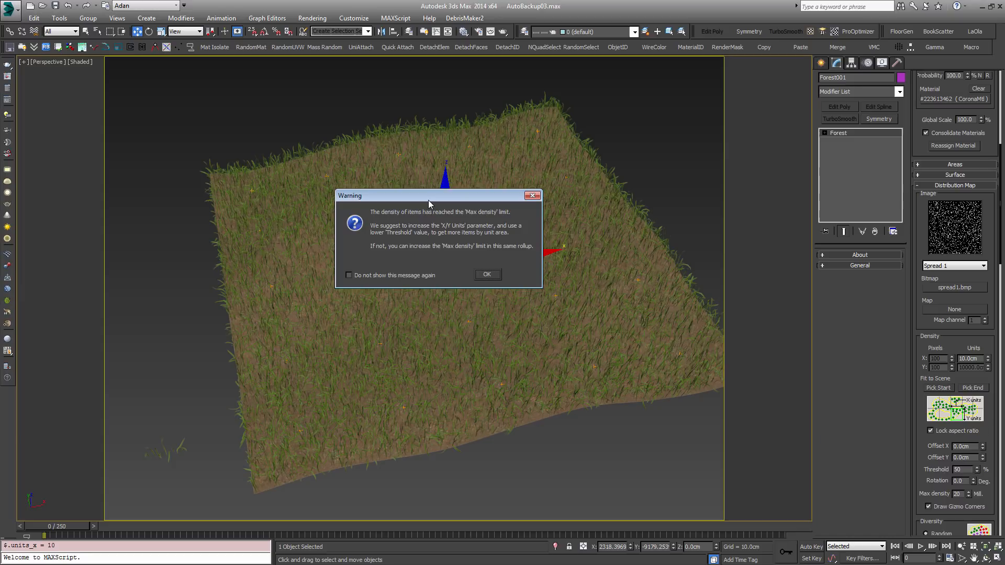
click(487, 274)
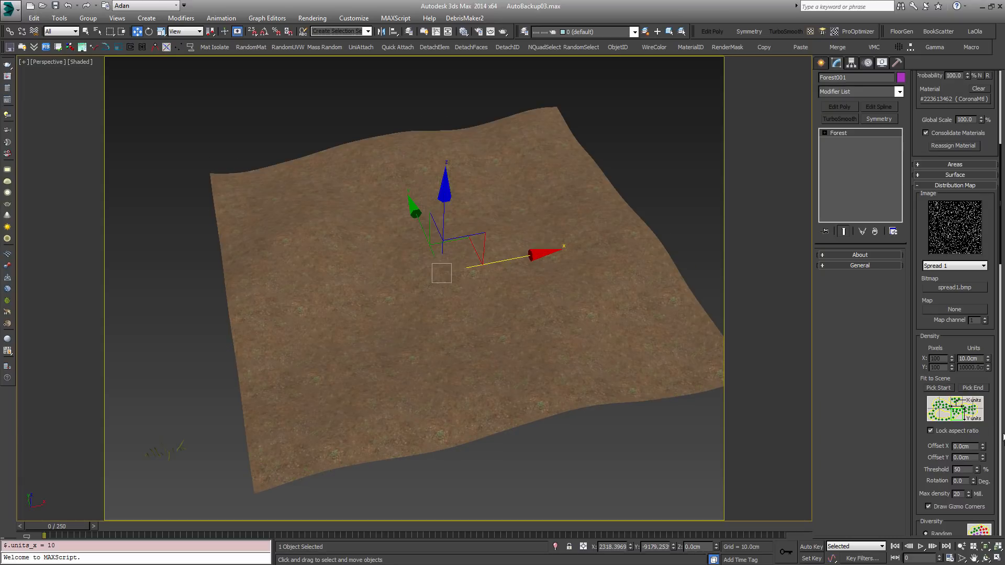
Set the distribution map's maximum density to 40 million.
scroll(957, 366, down, 5)
text(40)
key(Return)
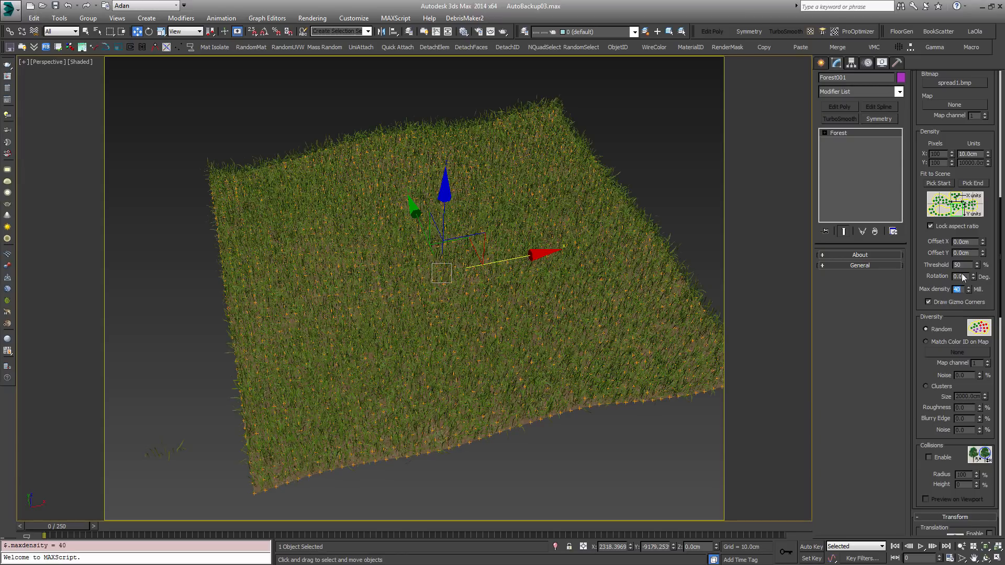
Set the Forest object's maximum number of render items to 100000000.
scroll(984, 335, down, 7)
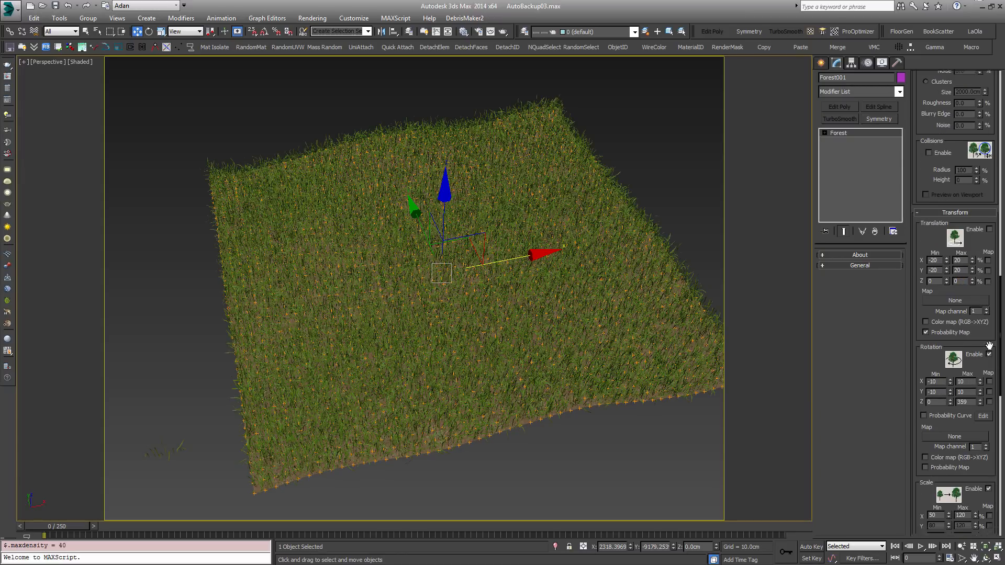
scroll(968, 473, down, 9)
scroll(991, 482, down, 4)
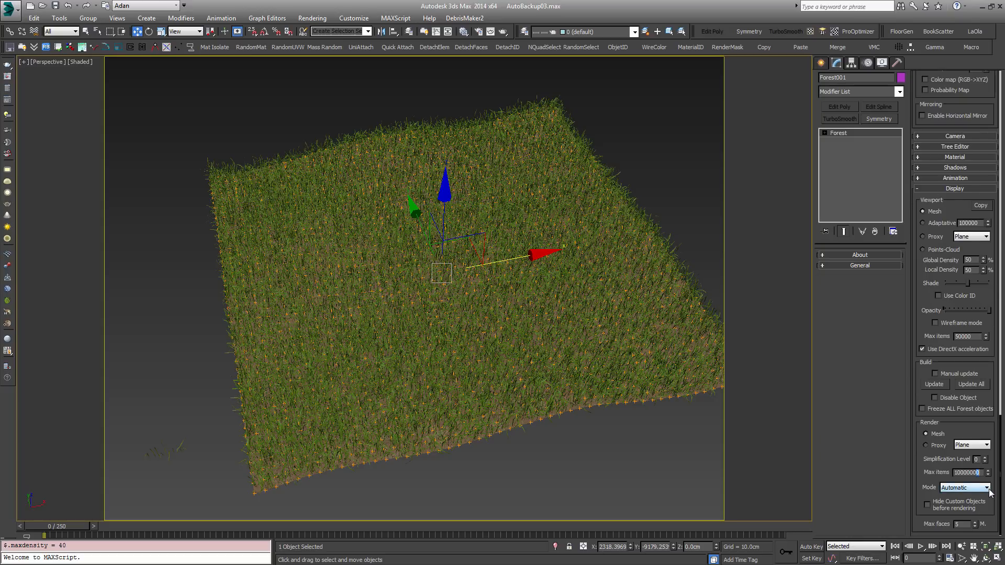
key(Return)
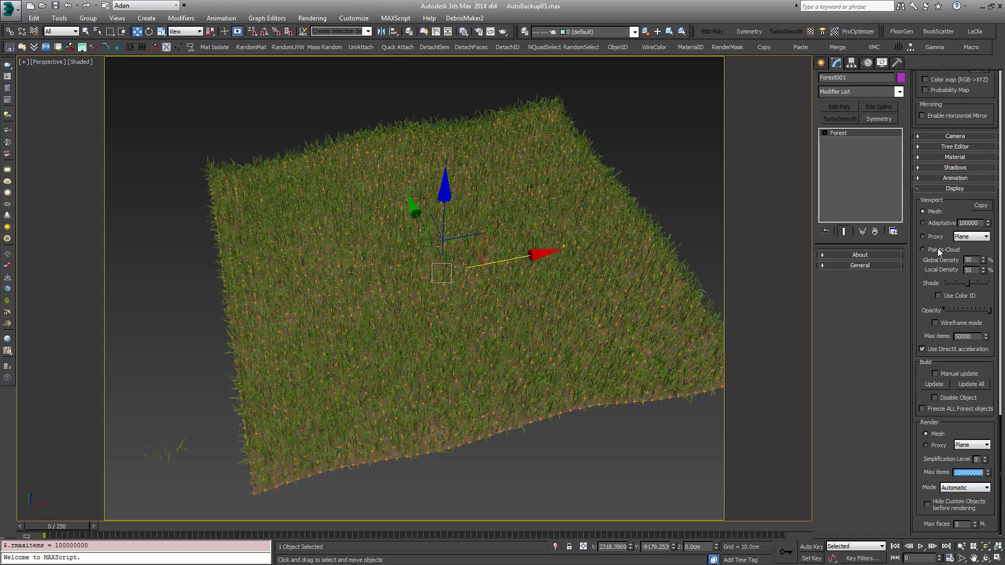
Set the distribution map's X density to 30 cm and frame the grassy terrain closely in the perspective view.
scroll(950, 203, up, 5)
scroll(986, 236, up, 10)
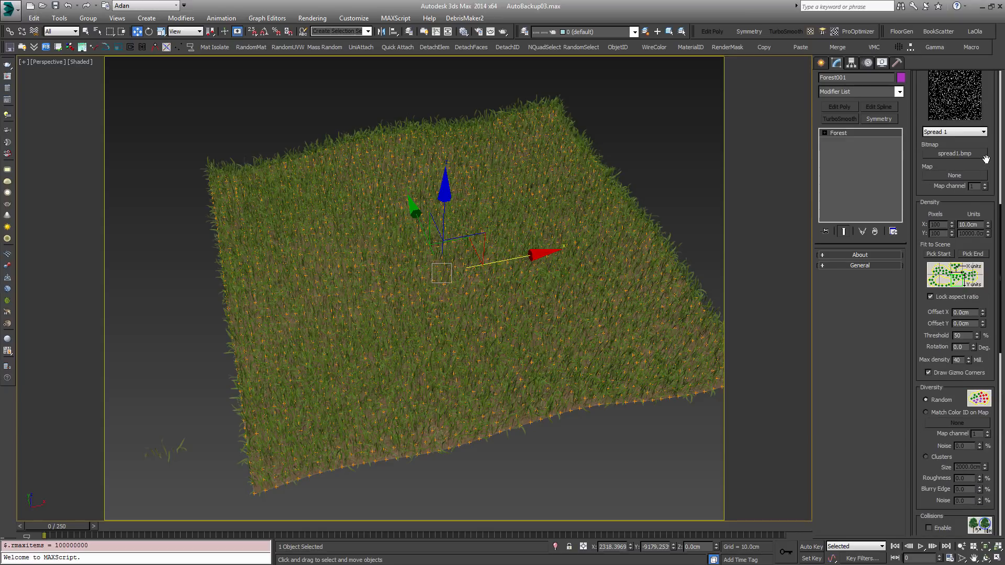
scroll(952, 366, up, 3)
text(30)
key(Return)
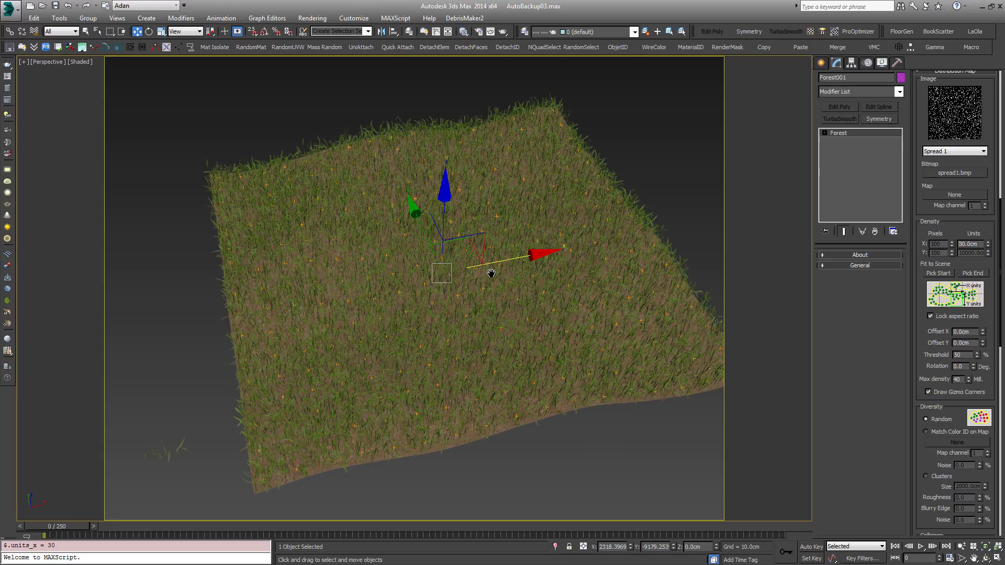
click(968, 244)
scroll(617, 274, up, 6)
middle_drag(527, 280, 568, 250)
scroll(558, 293, down, 2)
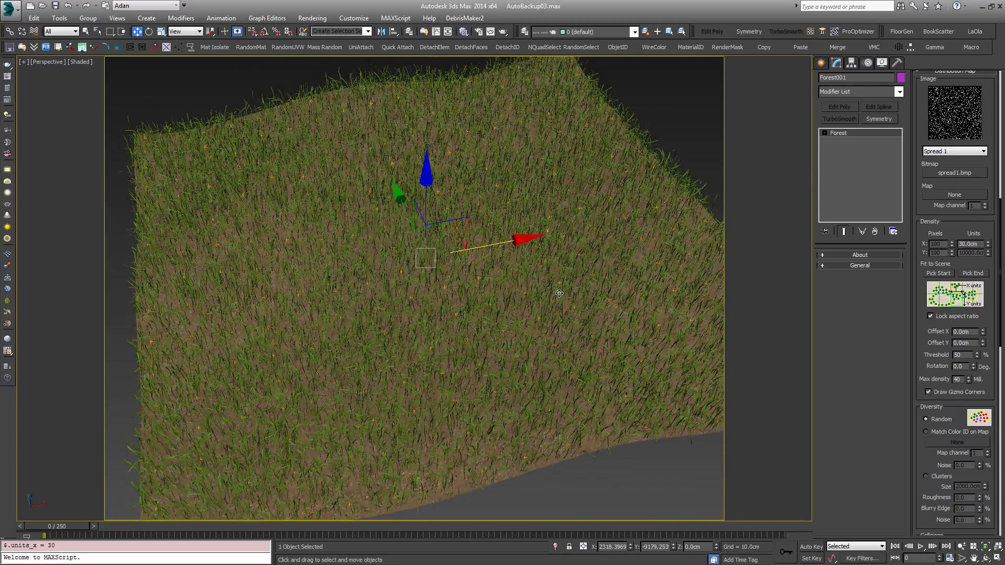
middle_drag(559, 293, 529, 292)
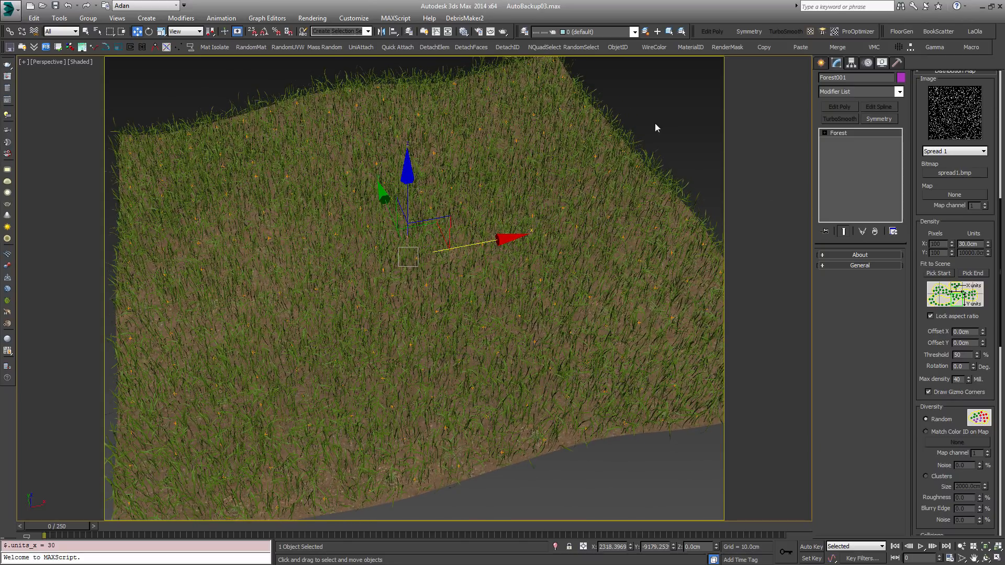
Render the perspective view with Corona, examine the grass coverage, and close the frame buffer to return to the source blades.
key(F9)
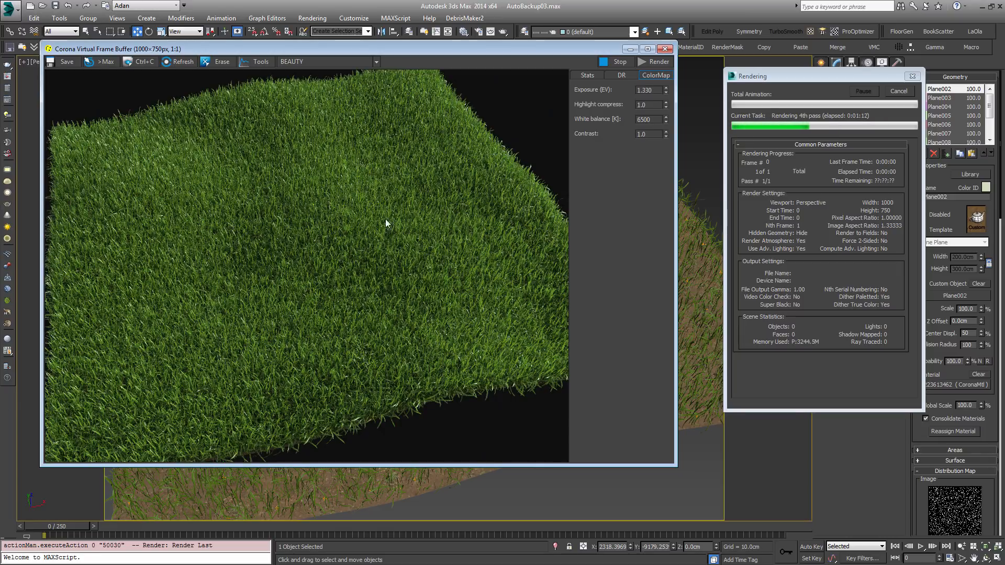
scroll(268, 259, up, 1)
scroll(269, 258, down, 1)
scroll(339, 273, up, 1)
scroll(339, 273, down, 1)
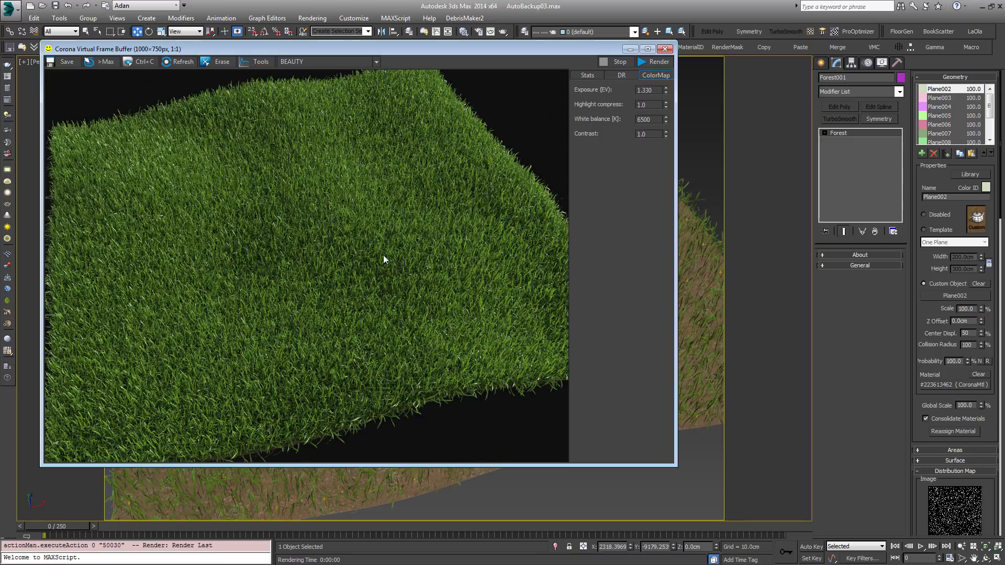
click(665, 48)
middle_drag(280, 281, 515, 183)
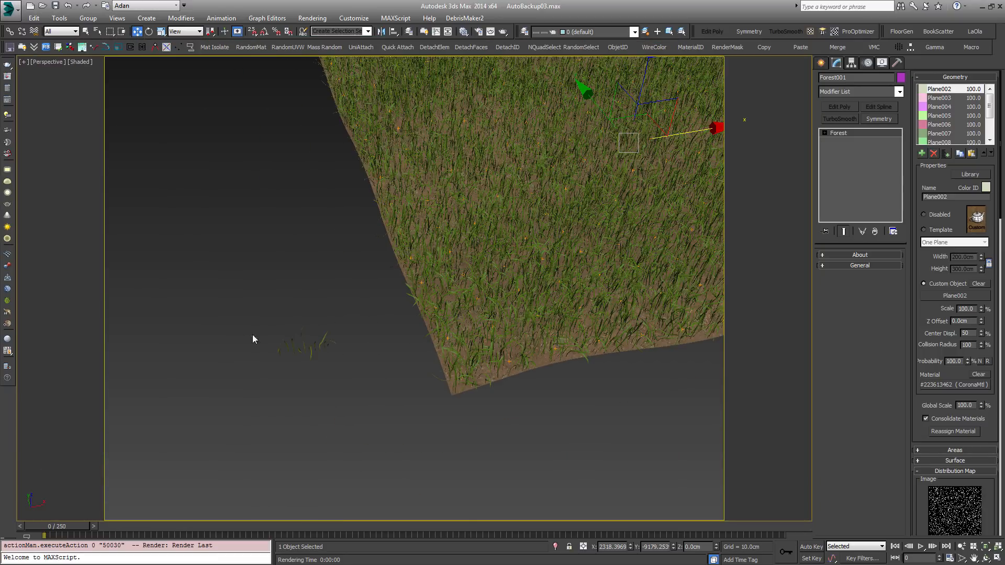
Examine the ten source grass blades next to the scattered terrain from near and far.
drag(337, 380, 340, 383)
middle_drag(588, 160, 336, 322)
scroll(336, 323, down, 3)
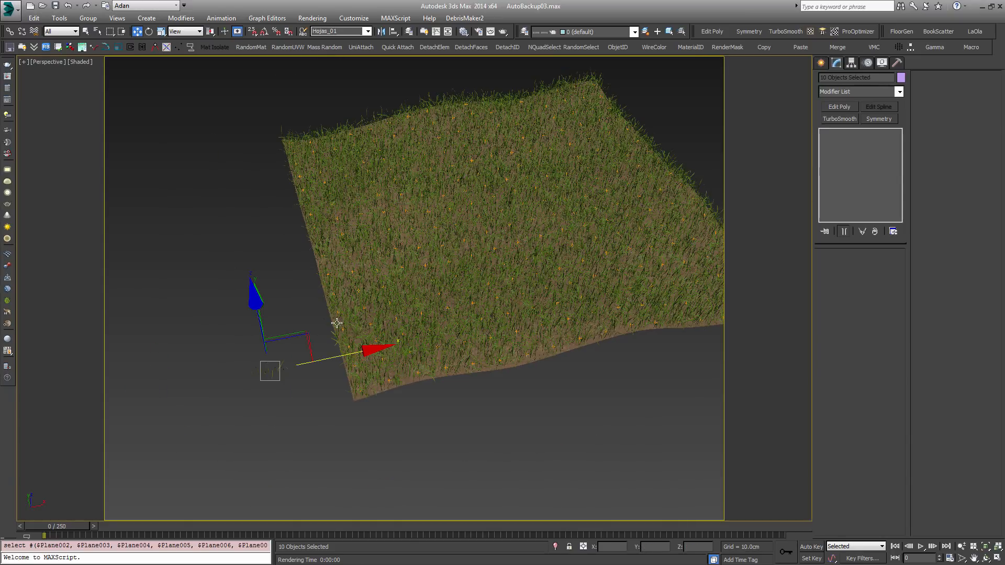
scroll(281, 375, up, 6)
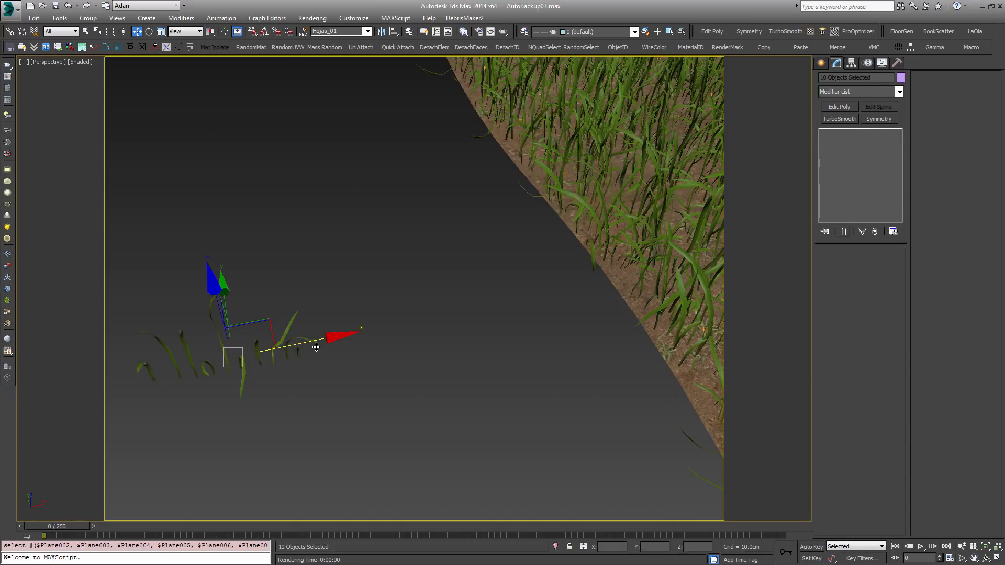
scroll(372, 337, down, 6)
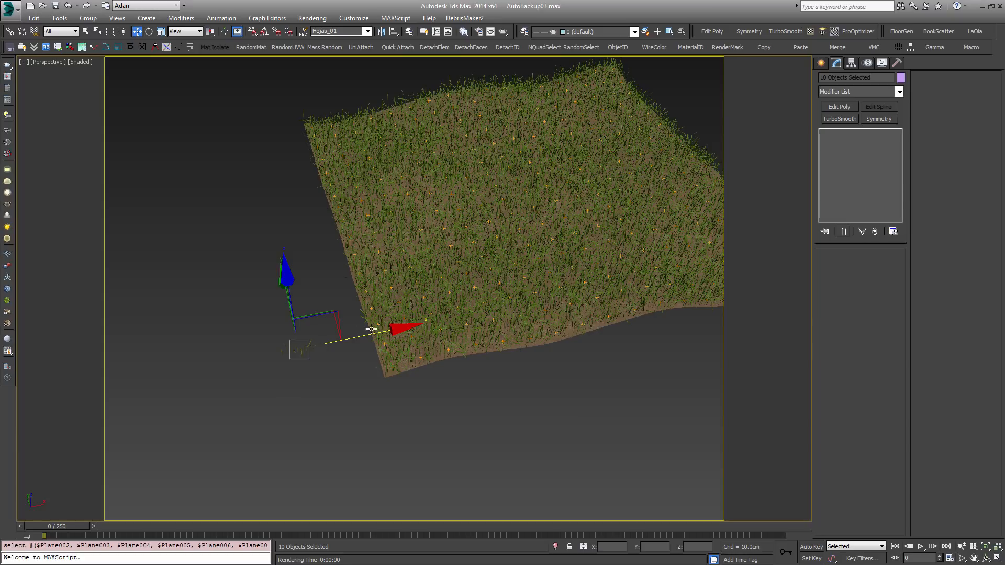
middle_drag(340, 300, 363, 282)
scroll(363, 282, up, 6)
drag(333, 271, 464, 373)
scroll(588, 287, down, 3)
alt+middle_drag(588, 286, 565, 300)
middle_drag(565, 300, 453, 316)
scroll(453, 316, down, 3)
click(366, 355)
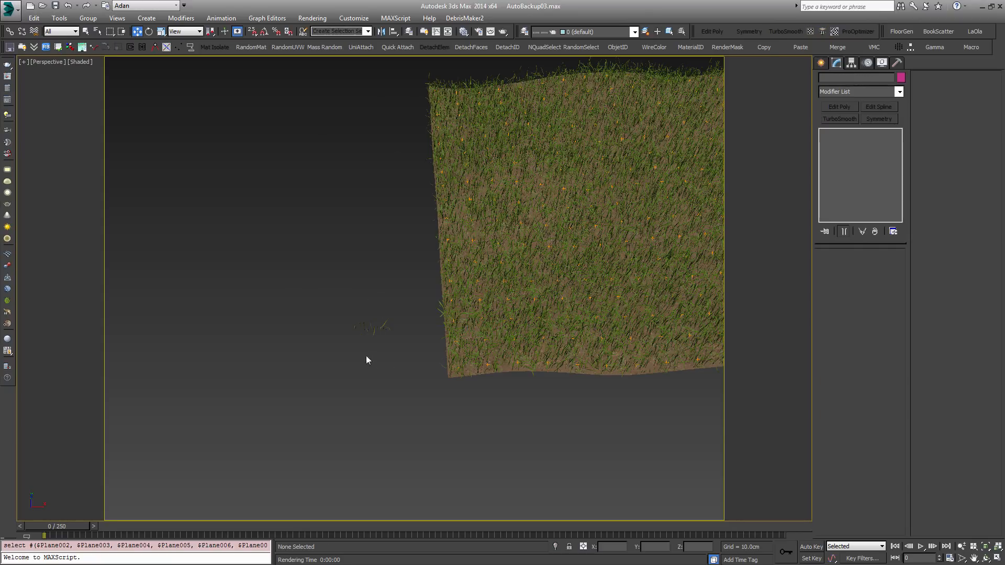
Draw a circle spline beside the ten source grass blades in the Top view.
scroll(364, 345, up, 6)
drag(329, 270, 468, 337)
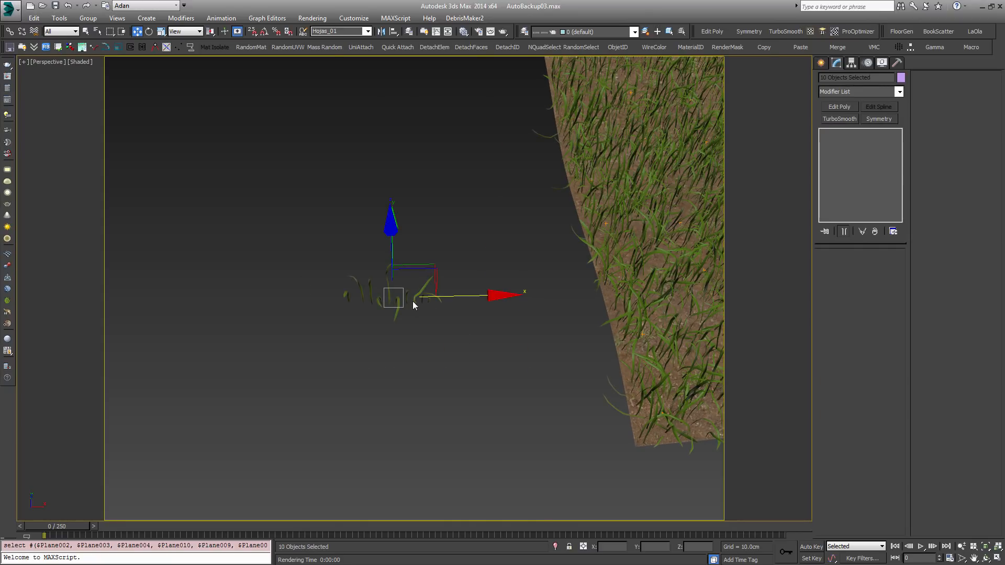
key(t)
key(z)
scroll(419, 336, down, 4)
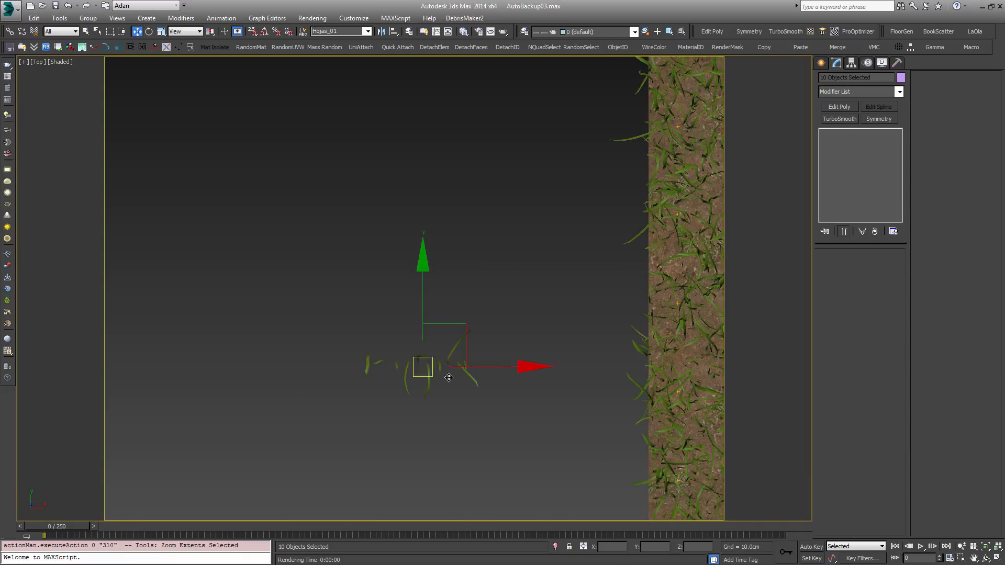
middle_drag(449, 376, 488, 223)
click(820, 62)
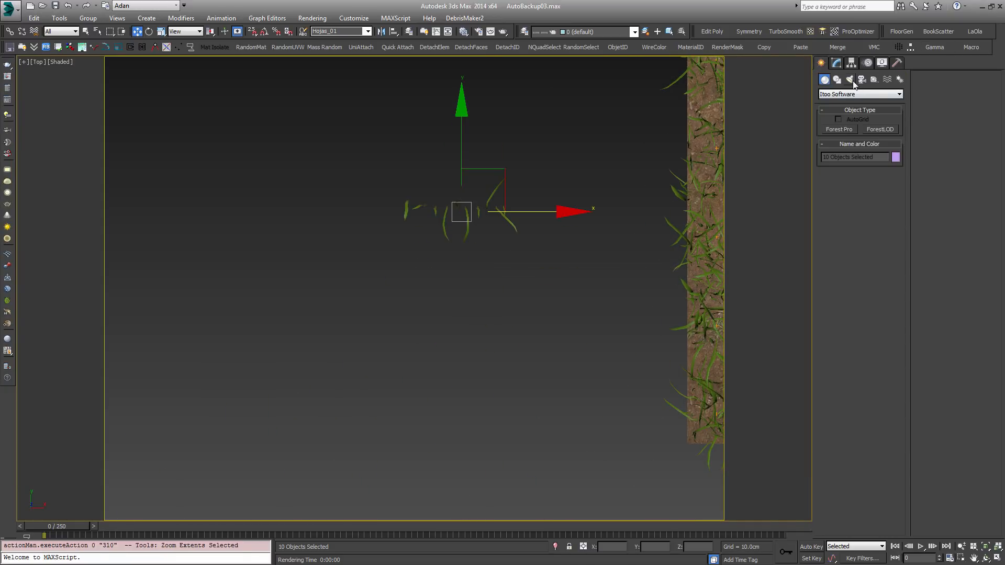
click(836, 79)
click(839, 148)
drag(251, 254, 293, 295)
middle_drag(342, 291, 390, 311)
right_click(437, 217)
Create a Forest Pro object that uses the new circle as its scattering area.
click(823, 82)
click(839, 129)
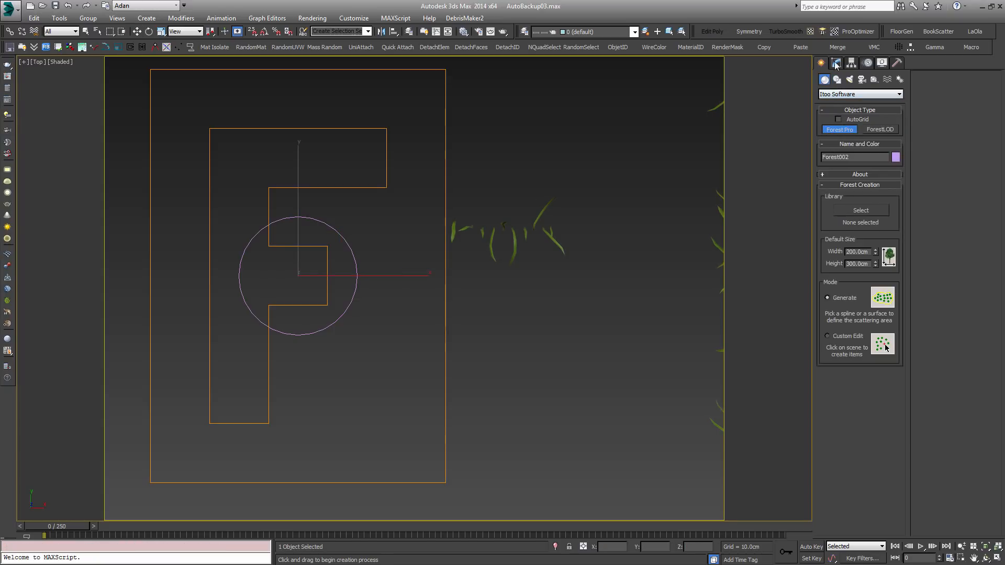
click(835, 63)
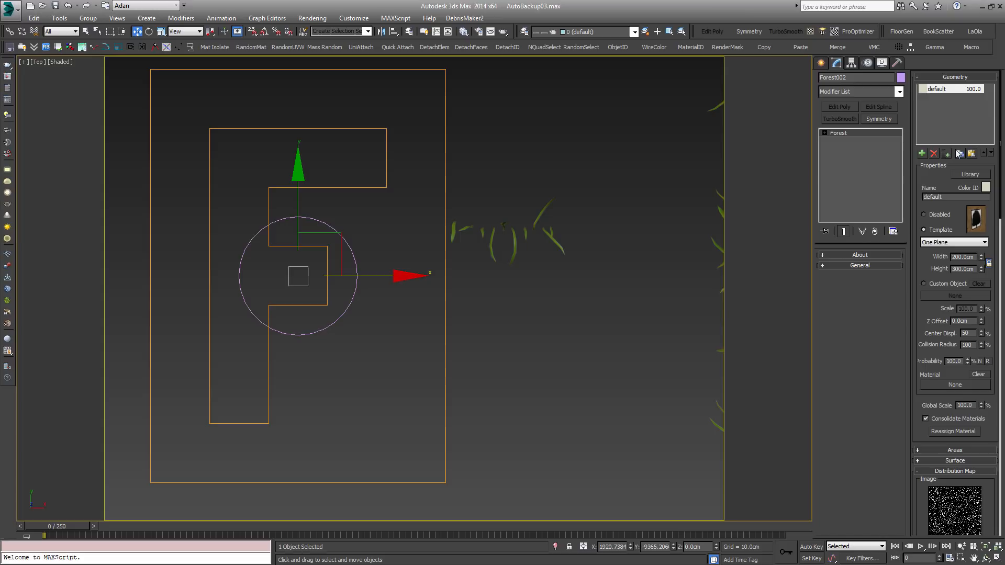
Add the Hojas_01 selection set as custom items of the new Forest object and remove its default item.
click(945, 154)
click(739, 104)
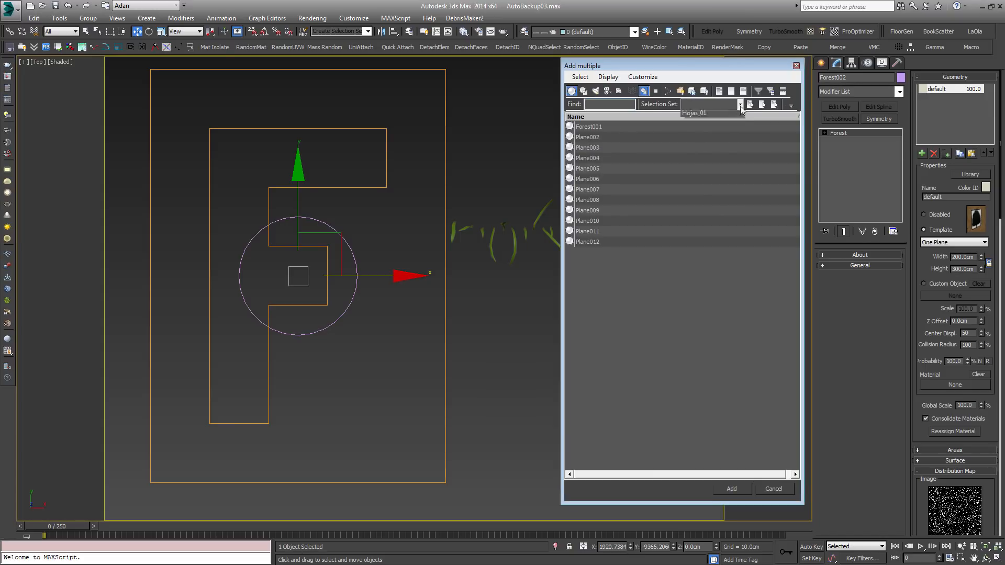
click(692, 116)
click(730, 488)
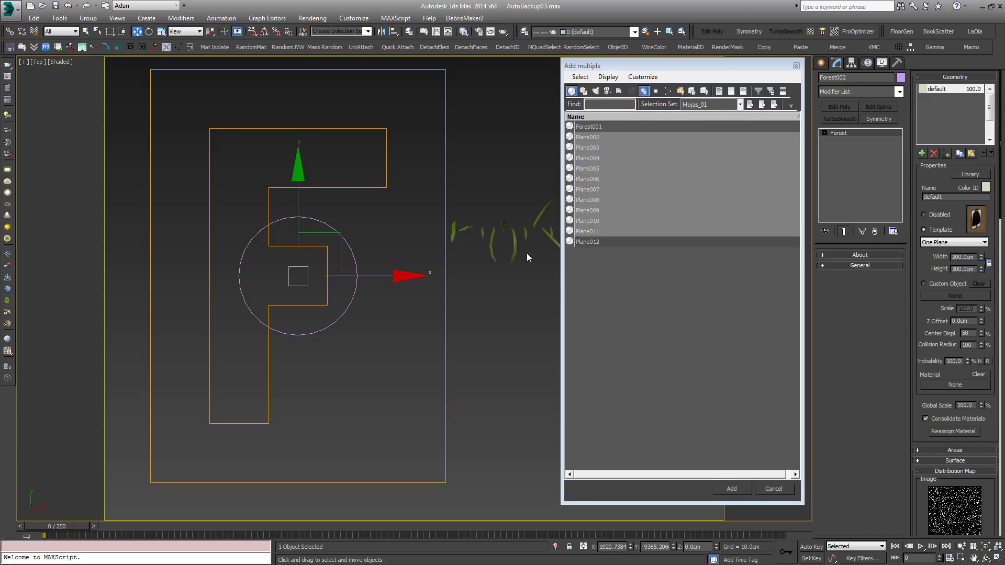
click(933, 153)
Delete the earlier Forest grass scatter from the terrain.
middle_drag(536, 199, 216, 220)
scroll(472, 224, up, 2)
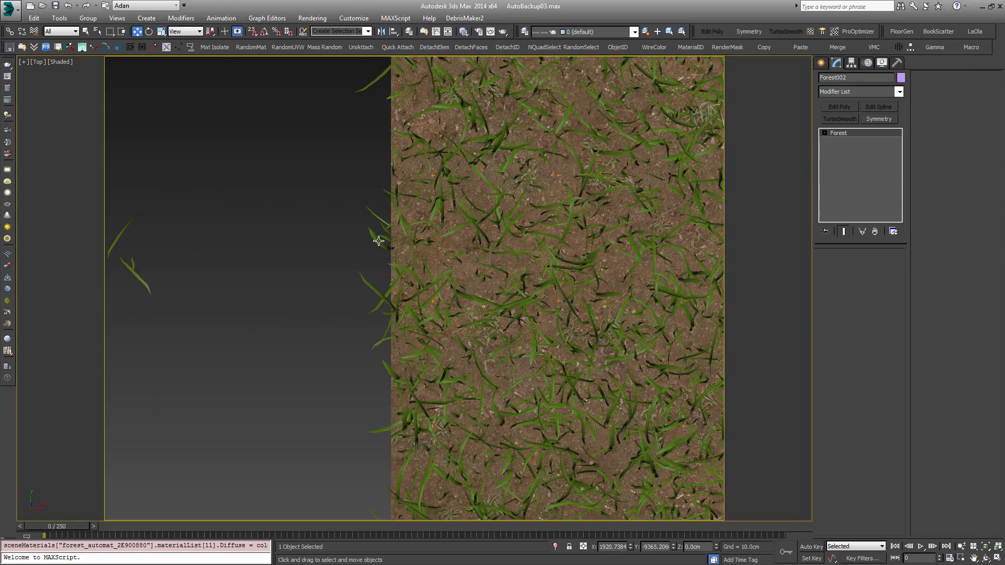
key(Delete)
middle_drag(378, 240, 656, 234)
middle_drag(208, 254, 511, 245)
Set the circle Forest's distribution map X density to 50 cm.
click(388, 255)
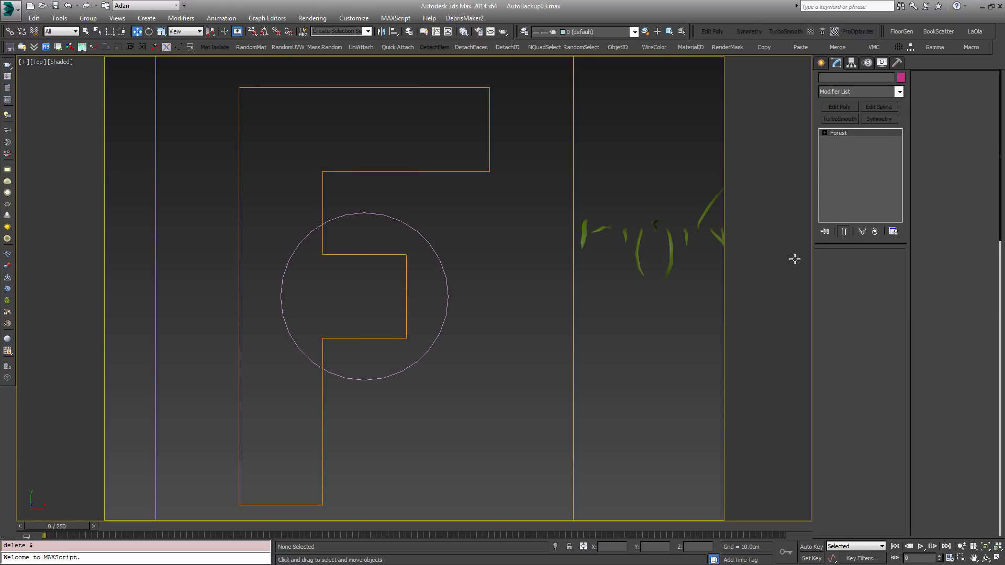
drag(994, 385, 997, 327)
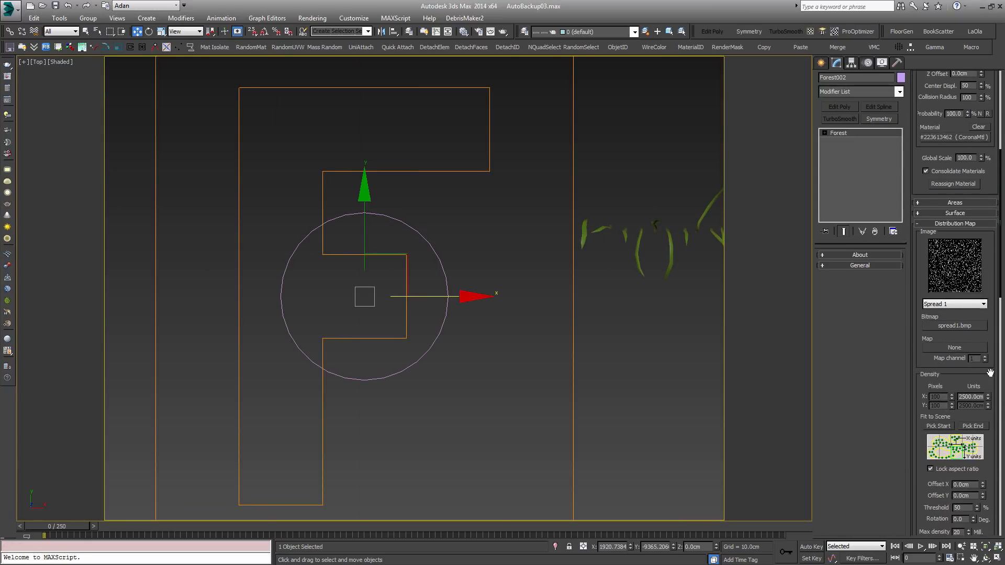
drag(987, 398, 982, 449)
Set the Forest's X and Y rotation ranges to -10 to 10, and enable random rotation and random scale.
scroll(984, 456, down, 10)
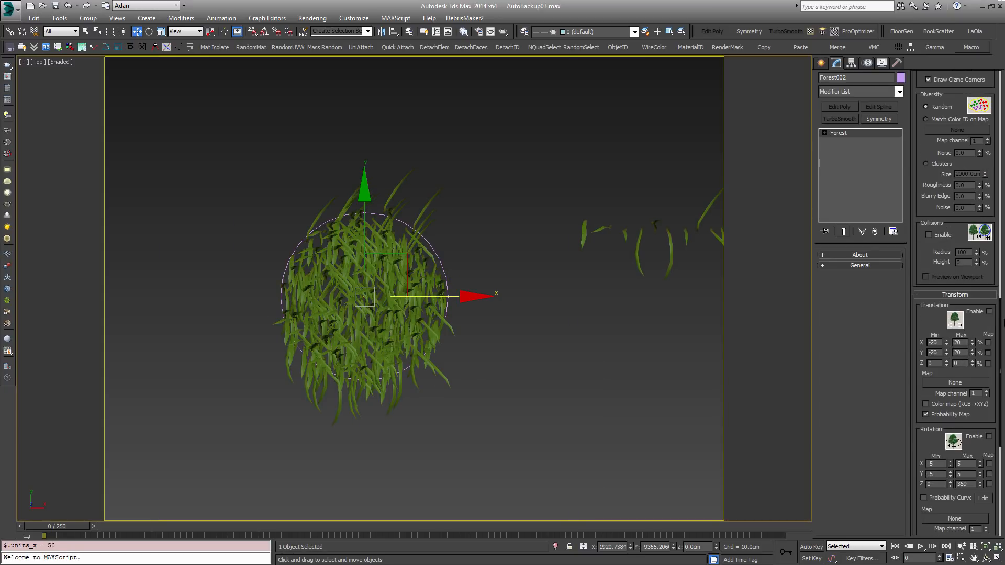
text(-10)
key(Tab)
text(10)
key(Tab)
text(-10)
key(Tab)
text(10)
key(Return)
click(989, 407)
scroll(966, 390, down, 5)
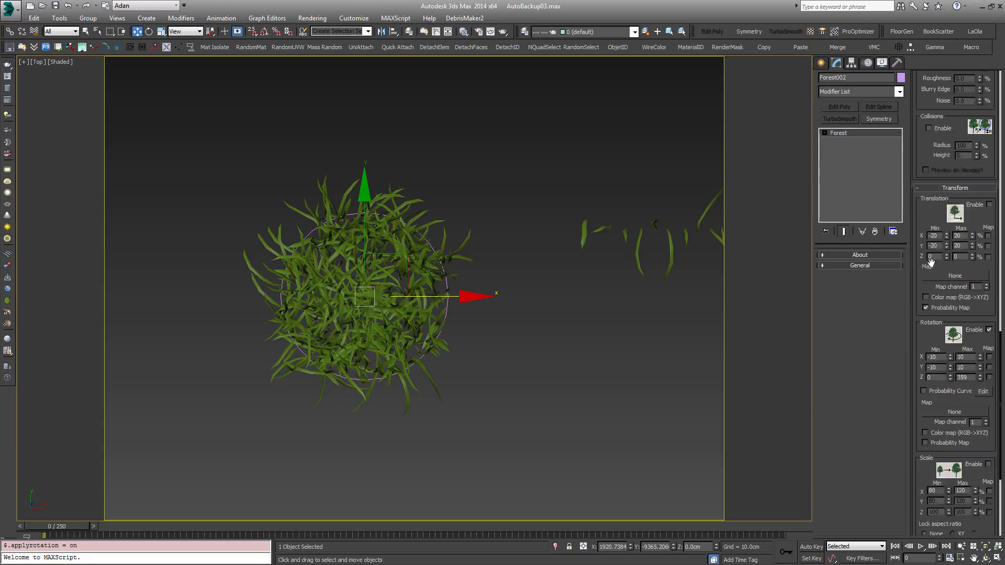
click(988, 296)
Copy the dense grass clump together with its circle to the left of the original.
middle_drag(466, 307, 514, 312)
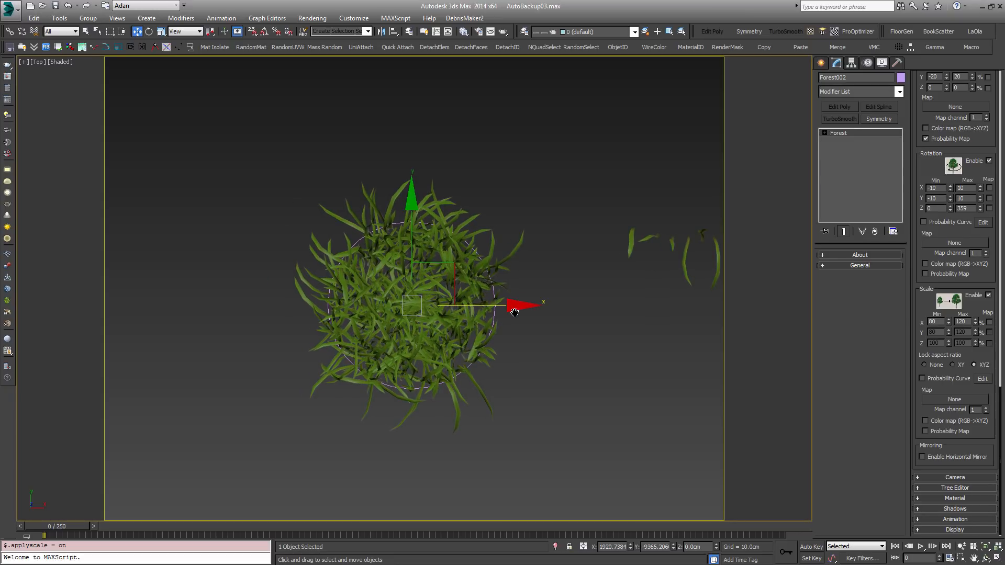
drag(303, 173, 522, 448)
scroll(441, 274, down, 2)
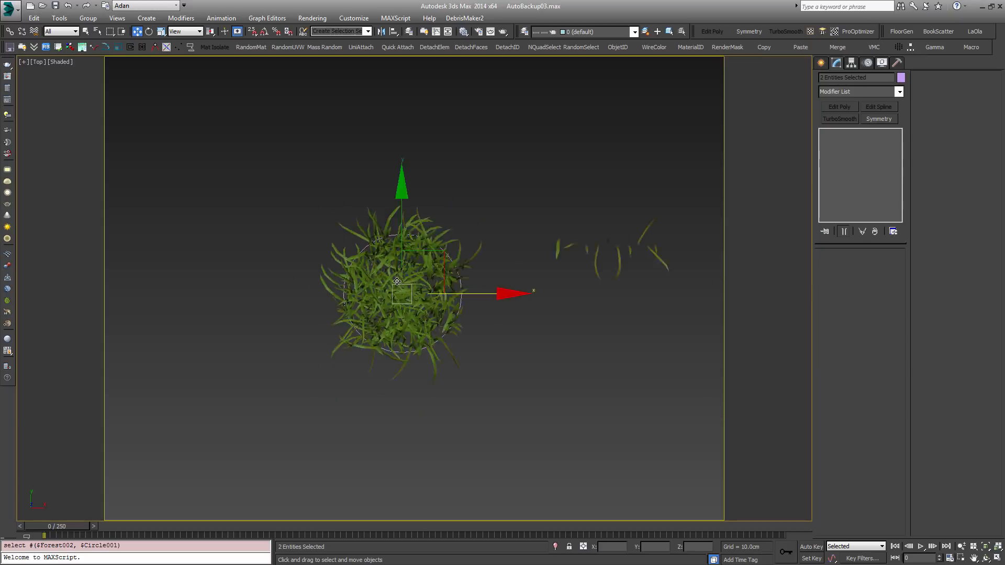
middle_drag(441, 274, 460, 240)
shift+drag(468, 236, 295, 253)
click(503, 331)
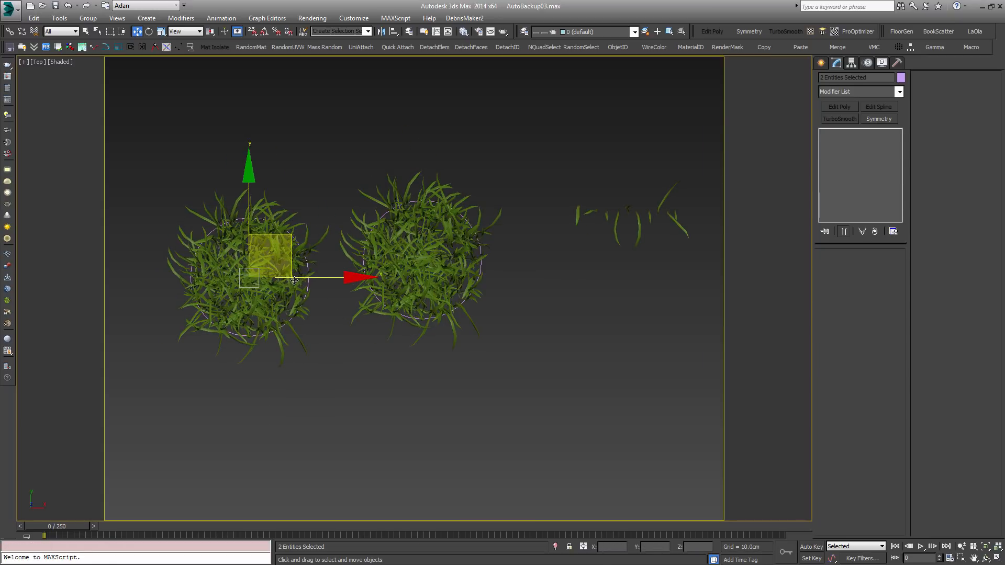
Place another copy of the dense clump above the other two so that their edges overlap.
scroll(263, 266, up, 3)
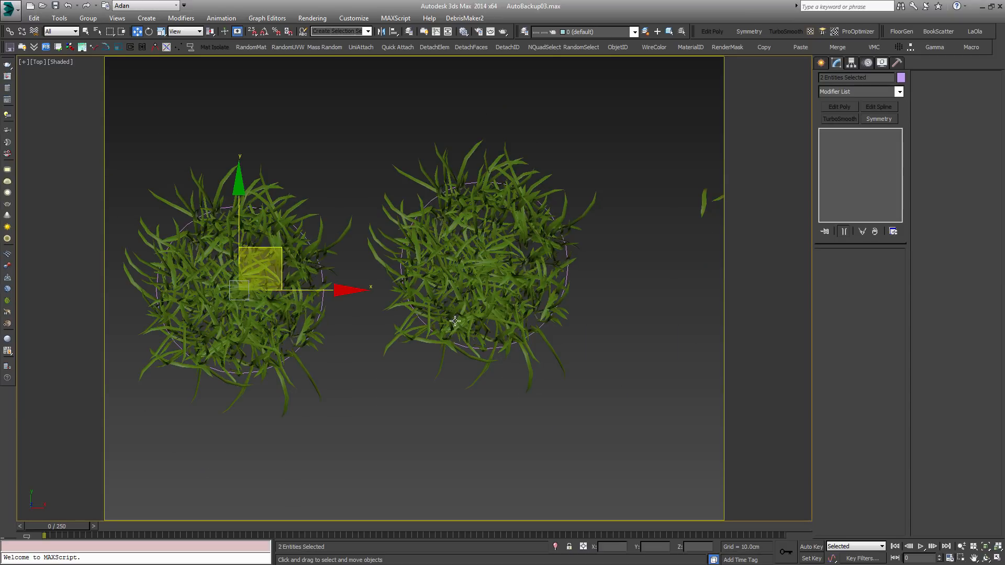
mouse_move(278, 261)
mouse_down()
mouse_move(358, 270)
mouse_move(420, 112)
mouse_up()
click(509, 328)
middle_drag(386, 225, 417, 270)
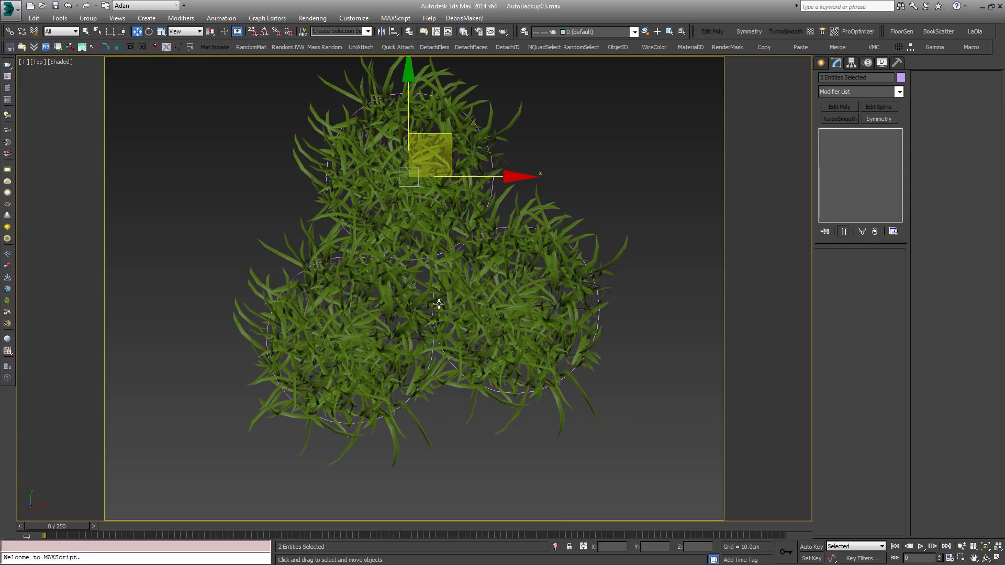
Examine the overlap between the dense clumps and delete the copies, keeping only the original.
scroll(438, 304, up, 5)
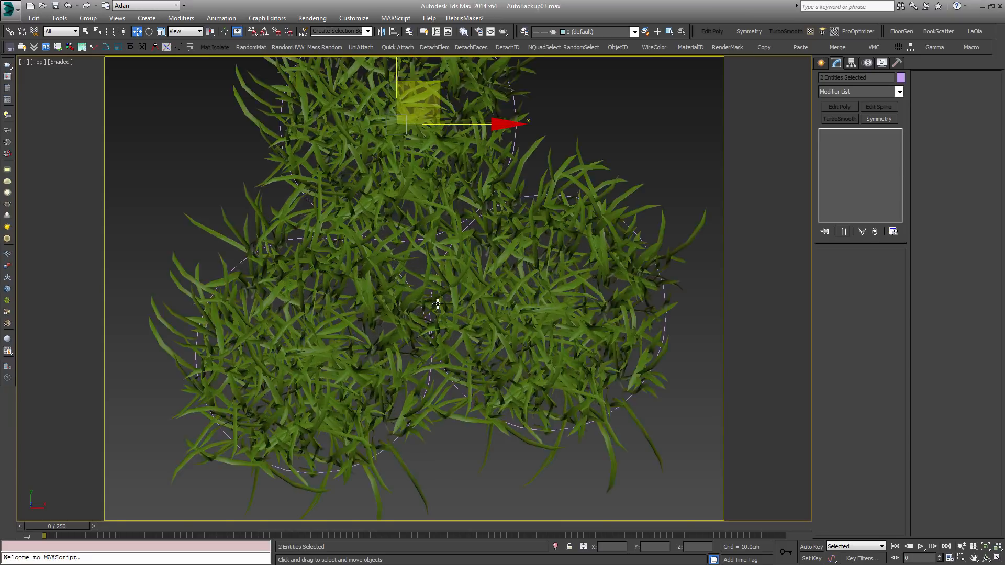
scroll(419, 274, down, 5)
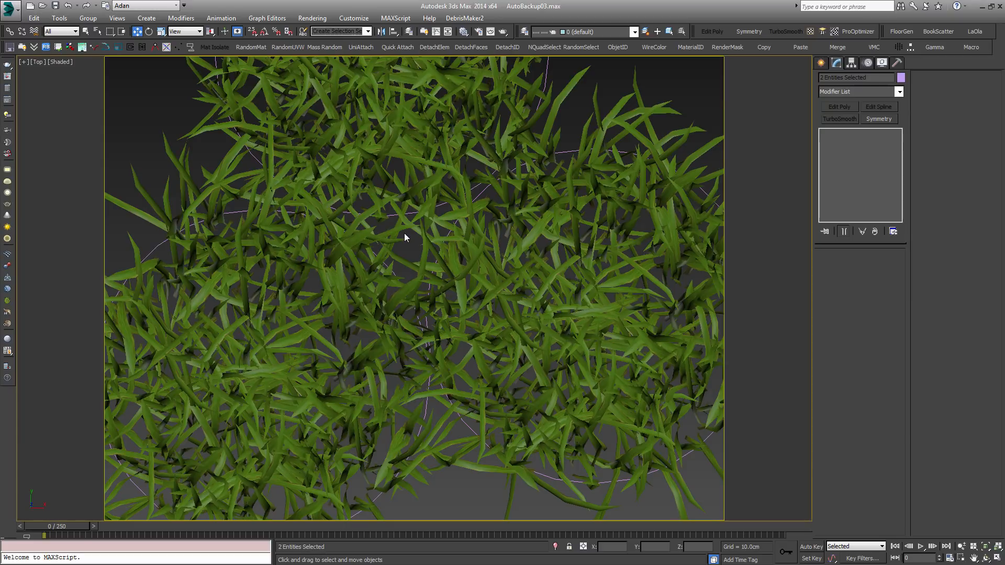
scroll(401, 267, down, 1)
key(Delete)
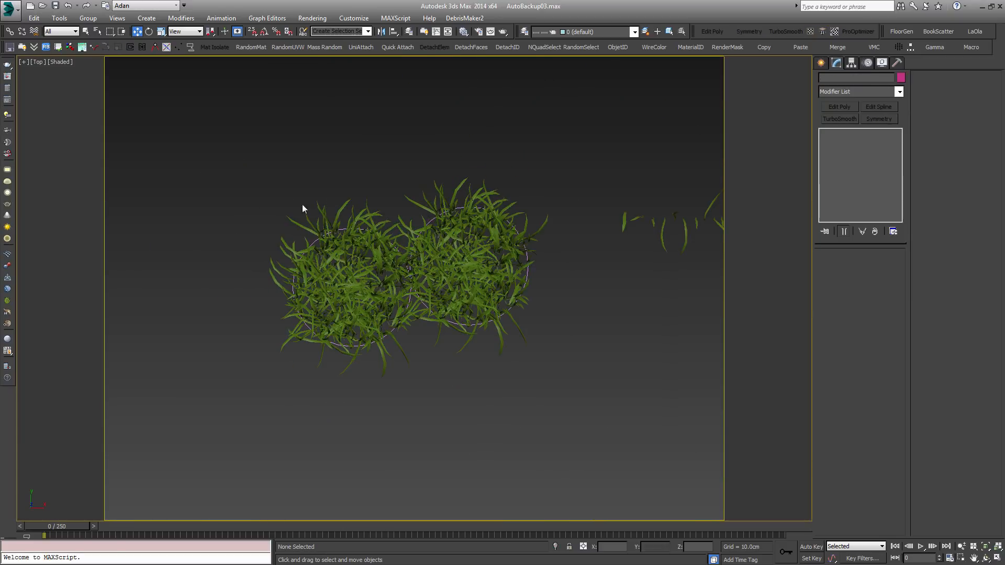
Set the original clump's distribution map X density to 100 cm.
click(473, 276)
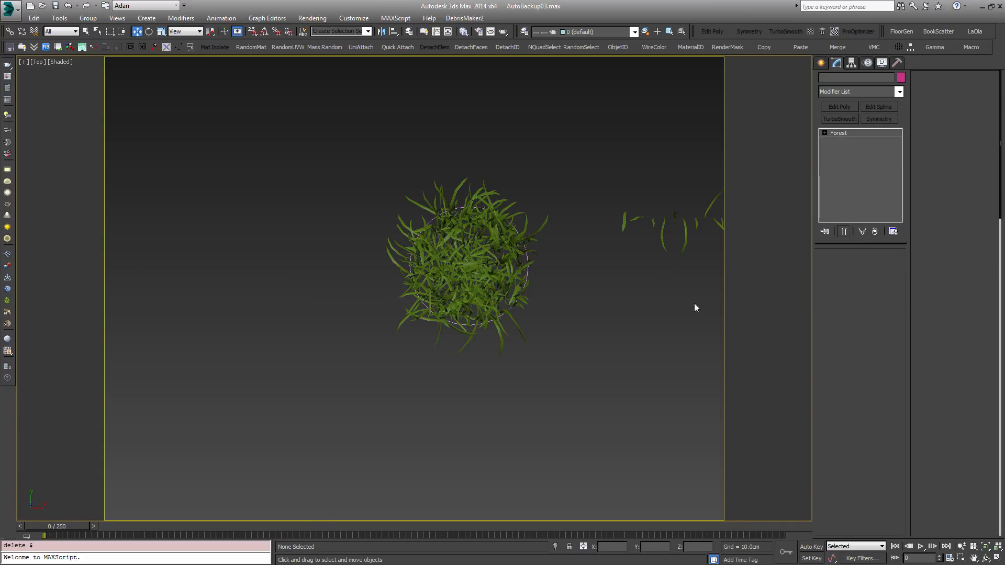
scroll(986, 433, down, 7)
drag(978, 466, 769, 438)
key(BackSpace)
text(100)
key(Return)
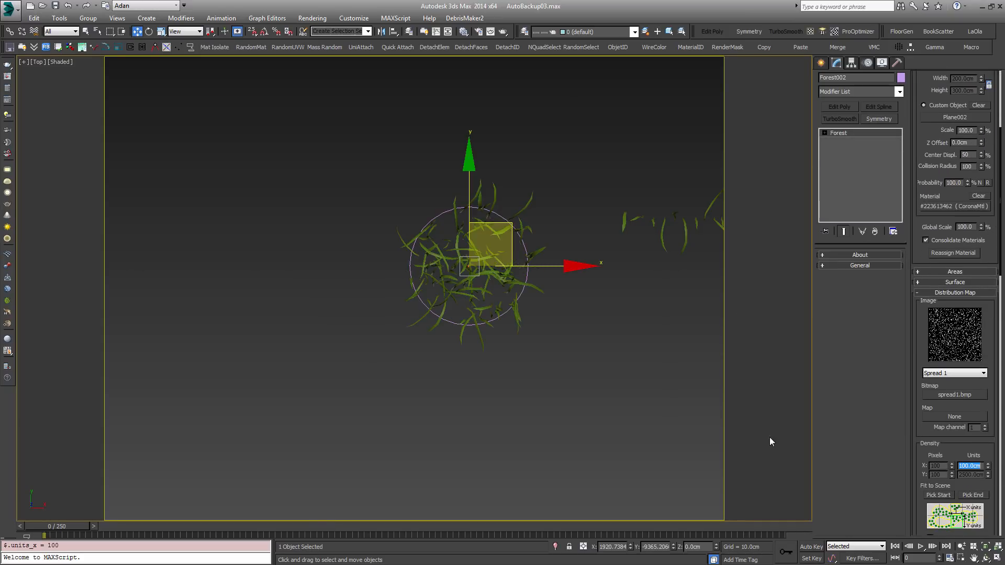
Copy the sparser clump and its circle several times, overlapping the copies to test how they blend.
drag(375, 149, 529, 343)
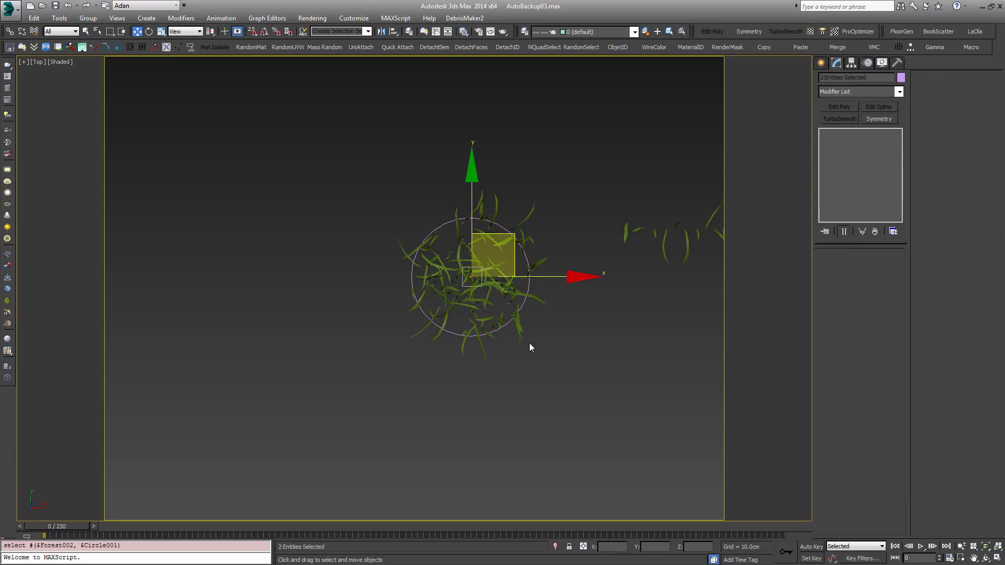
mouse_move(503, 252)
shift+mouse_down()
mouse_move(398, 219)
mouse_move(400, 238)
mouse_move(454, 209)
mouse_move(462, 225)
mouse_move(539, 217)
mouse_move(537, 310)
mouse_move(501, 307)
mouse_move(503, 299)
shift+mouse_up()
click(500, 330)
click(513, 332)
click(502, 332)
scroll(497, 310, up, 4)
scroll(471, 317, down, 1)
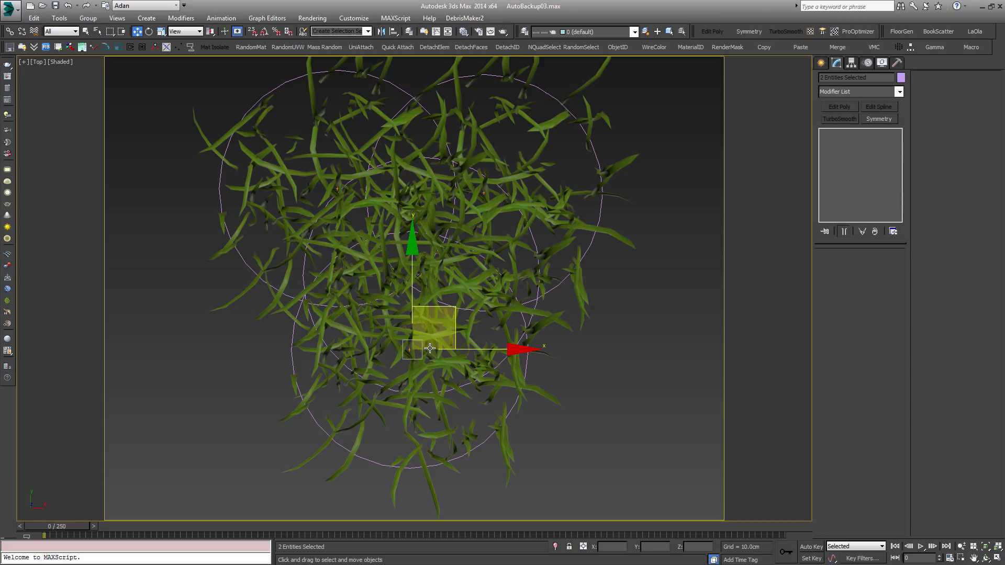
Delete the overlapping copies of the sparser clump and keep only the original circle and Forest.
key(Delete)
drag(626, 323, 573, 183)
key(Delete)
middle_drag(403, 196, 419, 248)
click(434, 188)
key(Delete)
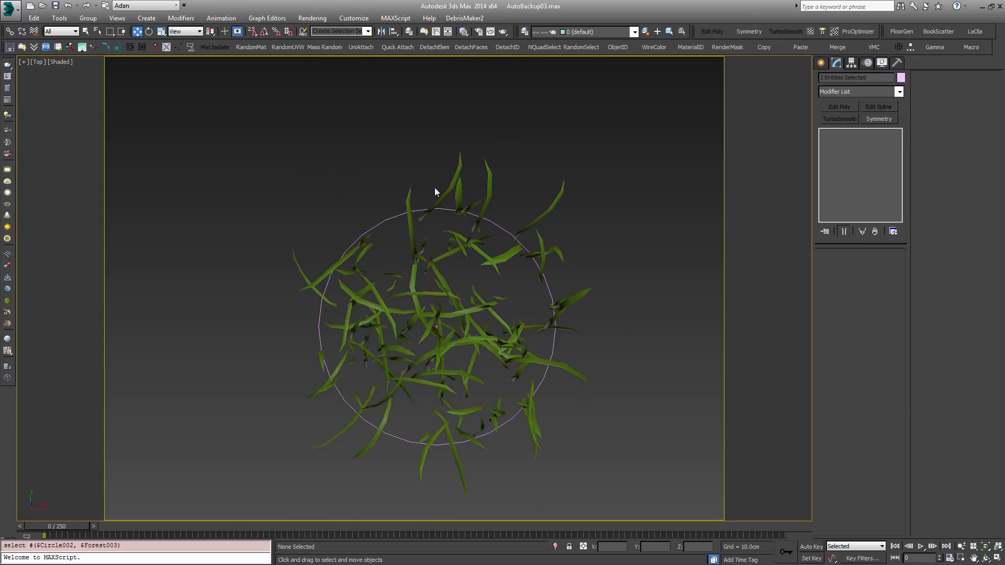
Set the remaining clump's distribution map X density to 75 cm.
click(438, 327)
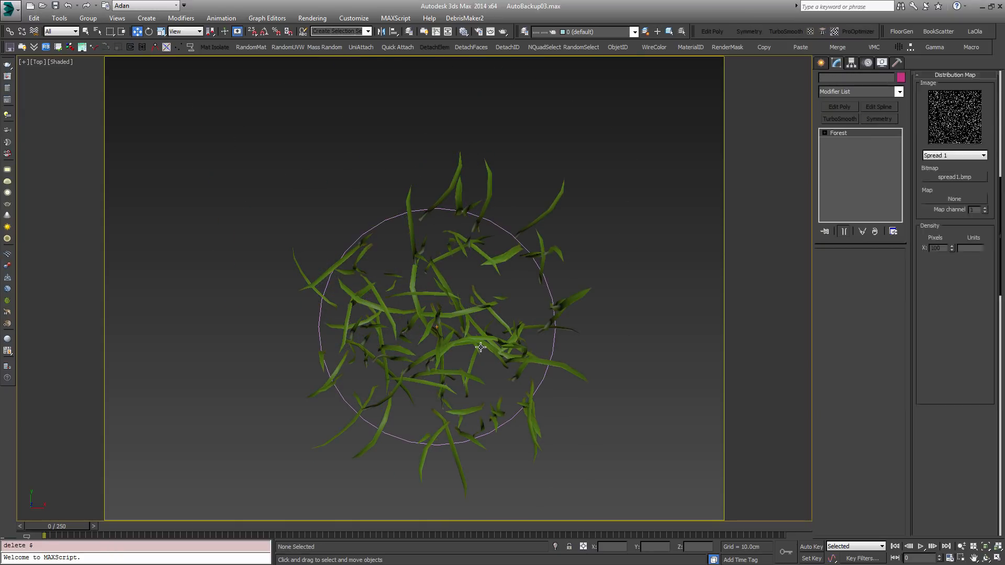
scroll(488, 256, down, 3)
middle_drag(488, 256, 418, 229)
scroll(924, 250, down, 1)
scroll(924, 250, down, 6)
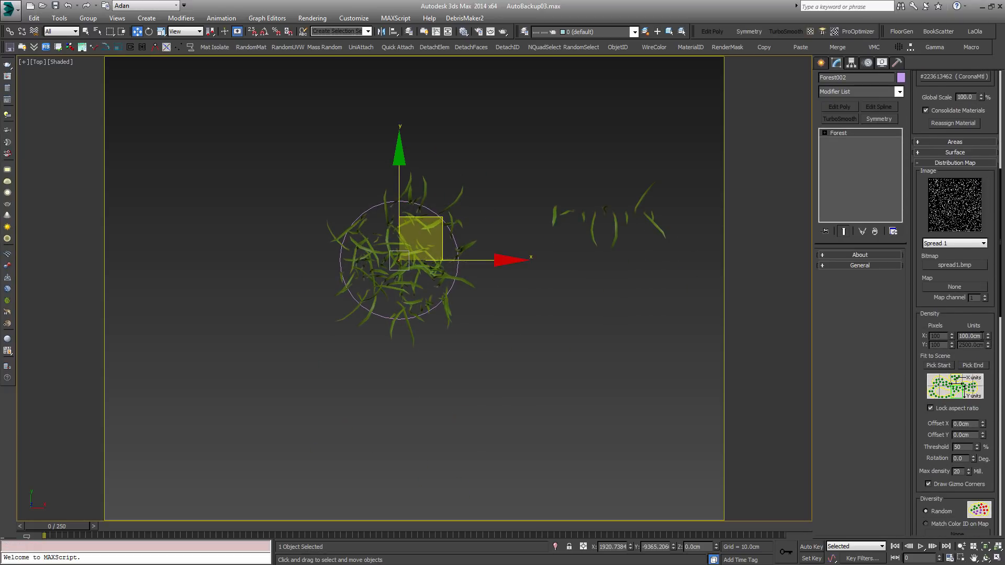
text(75)
key(Return)
Clone the grass clump and its circle as a copy and place it to the left of the original.
middle_drag(310, 240, 365, 268)
scroll(399, 279, up, 4)
scroll(516, 323, down, 2)
mouse_move(524, 320)
alt+middle_down()
mouse_move(540, 195)
mouse_move(528, 320)
alt+middle_up()
key(t)
scroll(529, 320, down, 2)
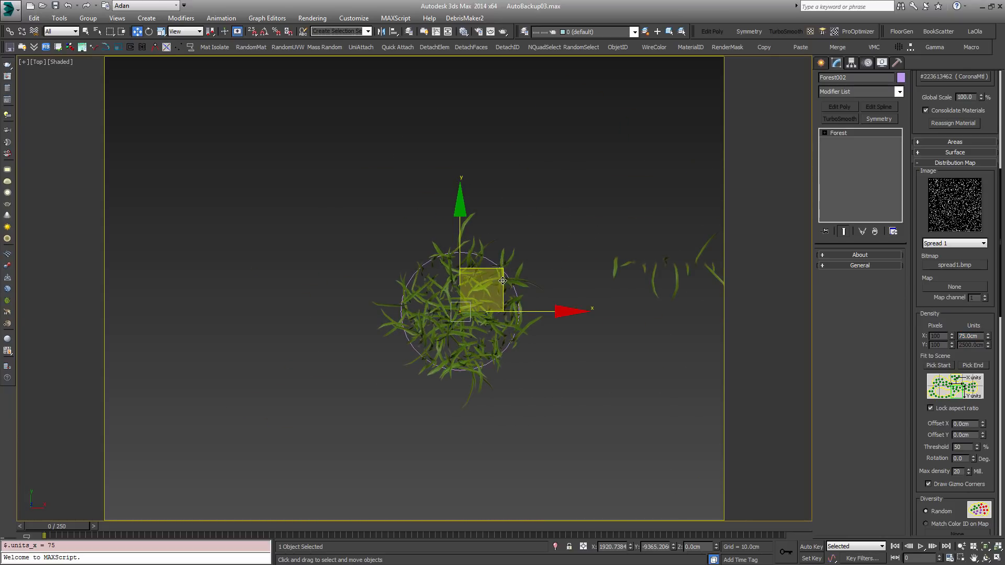
key(ctrl+a)
key(ctrl+v)
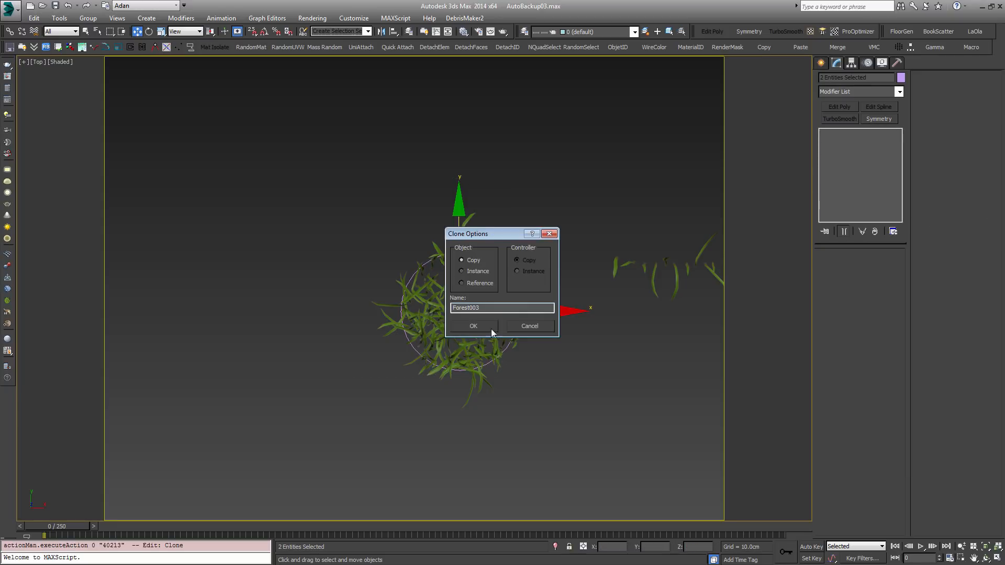
click(487, 326)
drag(503, 284, 314, 284)
Clone the copied clump and its circle again as a copy and place it below, between the other two clumps.
key(ctrl+v)
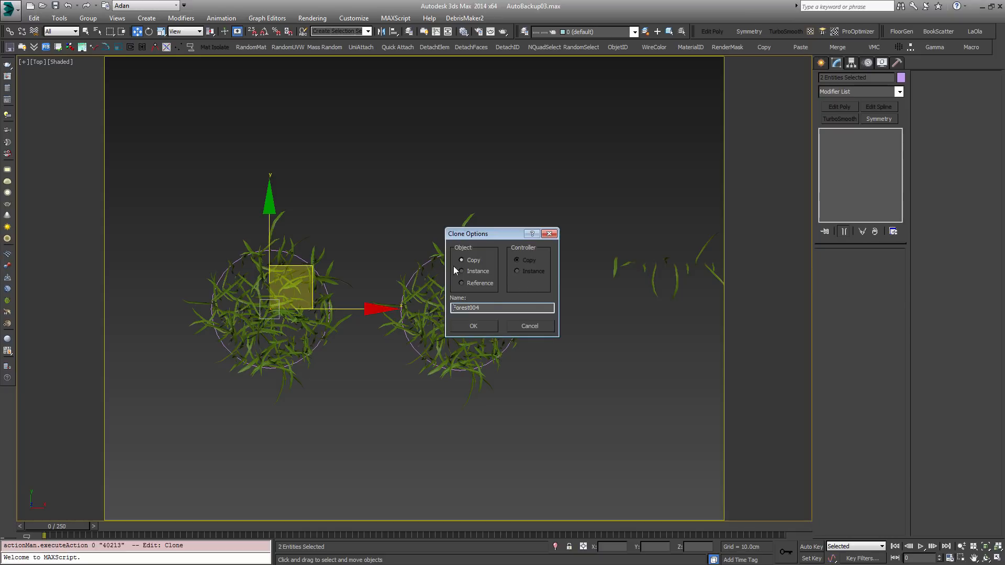
click(474, 326)
mouse_move(291, 287)
mouse_down()
mouse_move(364, 439)
mouse_move(378, 435)
mouse_up()
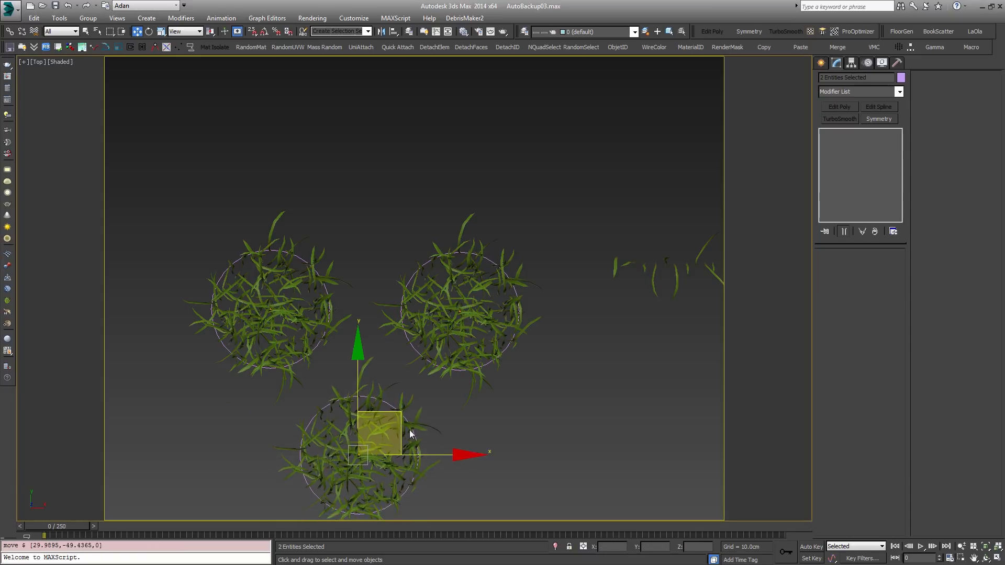
Convert the circle of the grass clump between and below the other two to an editable spline.
middle_drag(425, 414, 440, 360)
click(495, 395)
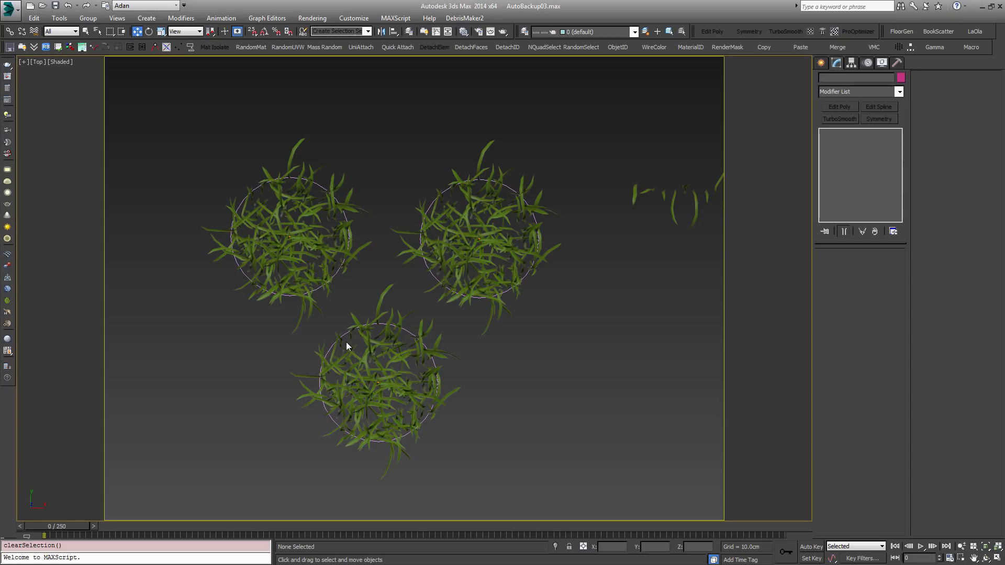
scroll(346, 337, up, 3)
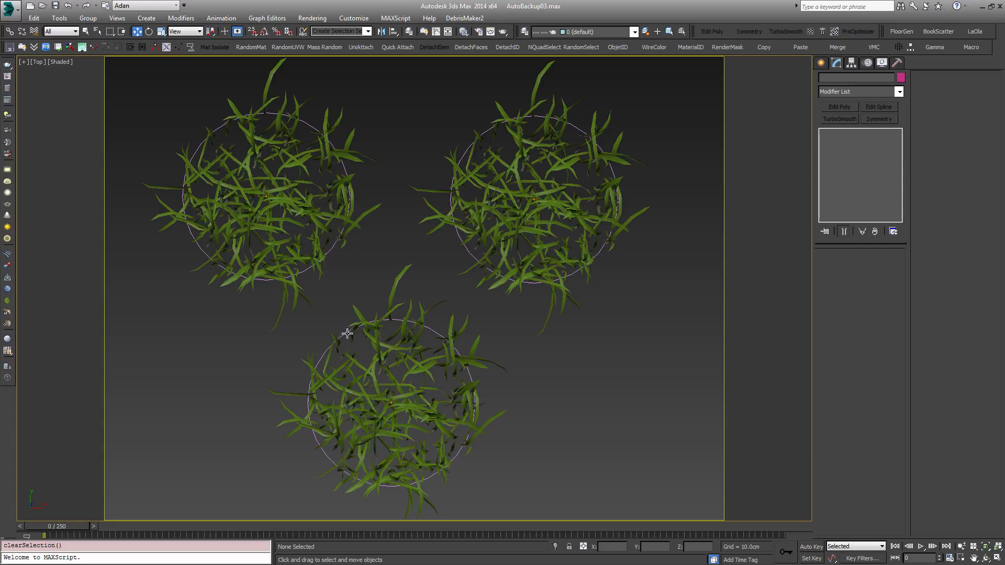
click(433, 330)
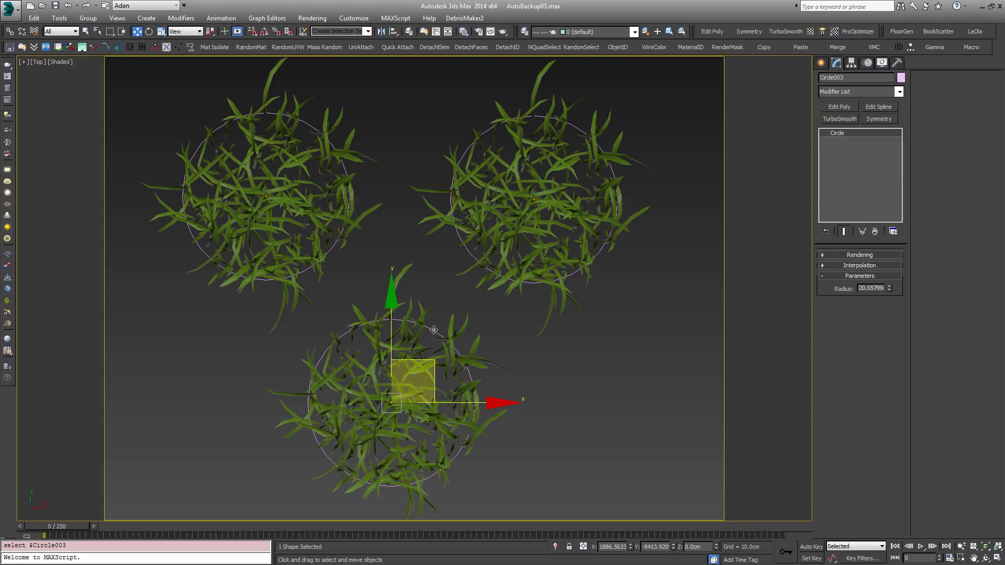
right_click(835, 136)
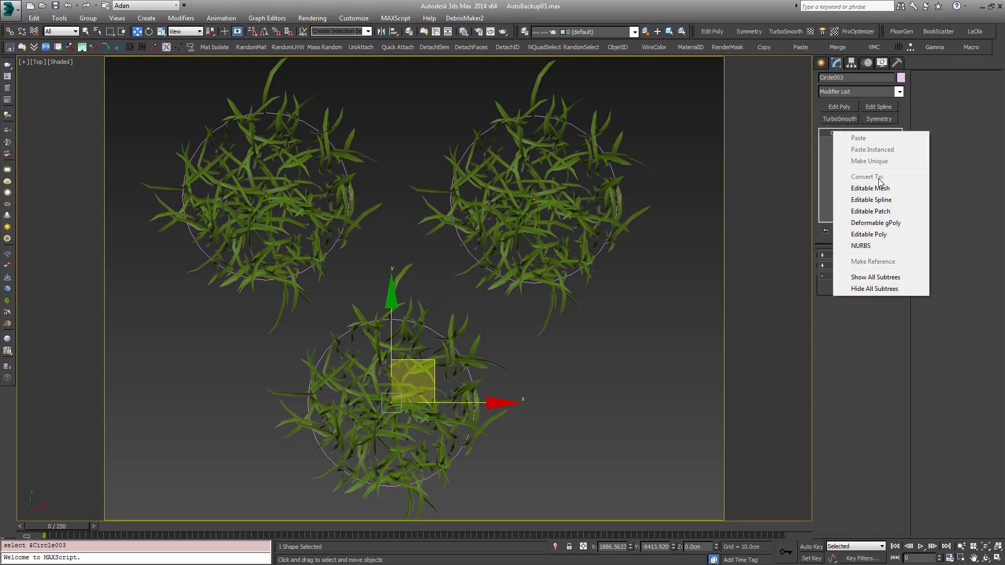
click(879, 204)
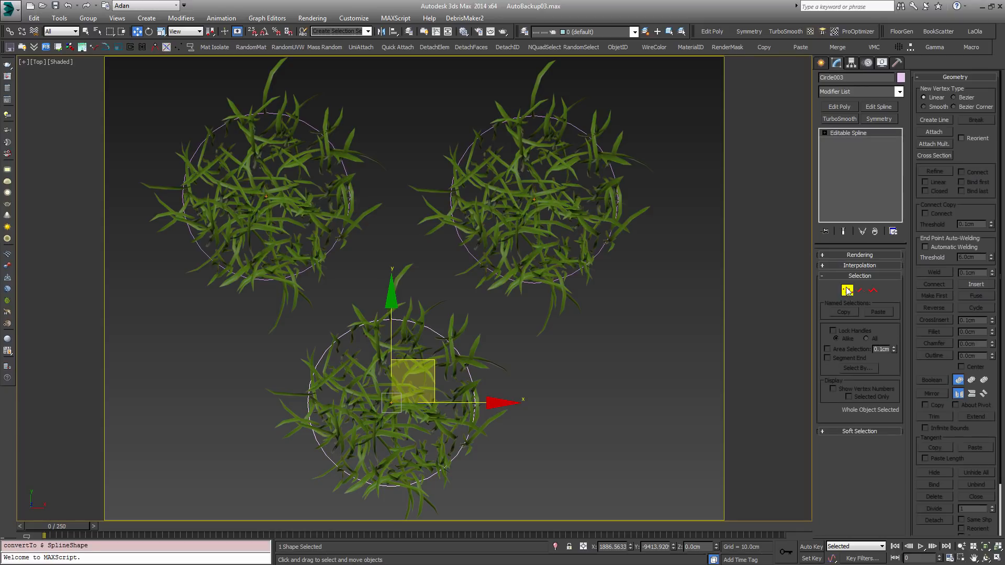
Refine the spline with an extra vertex on its upper-right arc, dent it inward, and shift the right and bottom vertices slightly outward.
click(847, 291)
middle_drag(545, 350, 532, 277)
click(934, 171)
click(418, 285)
right_click(418, 284)
click(419, 284)
drag(419, 285, 417, 286)
click(463, 328)
drag(463, 329, 470, 330)
drag(379, 413, 383, 425)
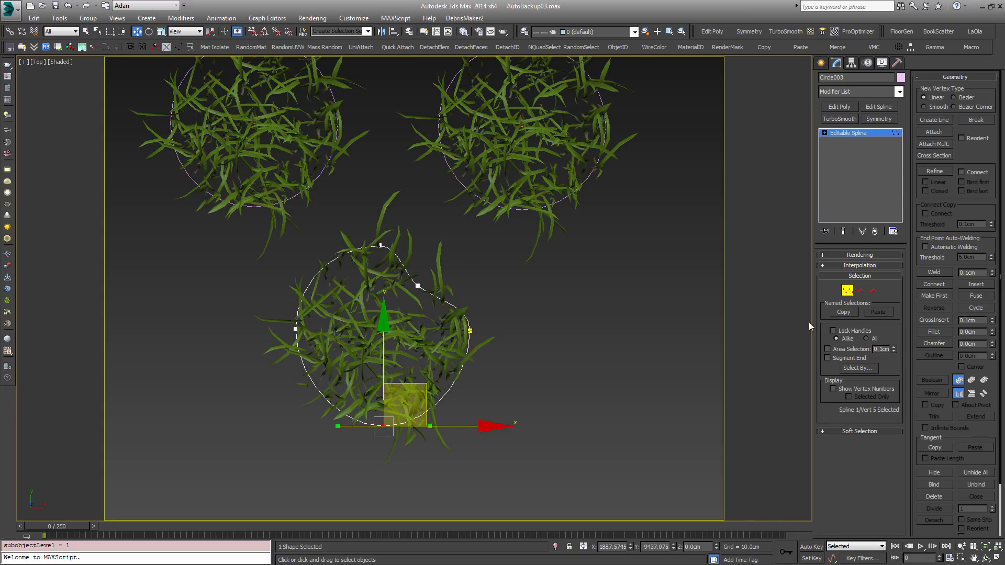
Refine the spline's left half with two extra vertices, pull the leftmost vertex outward and move the new ones slightly inward.
click(933, 171)
click(323, 396)
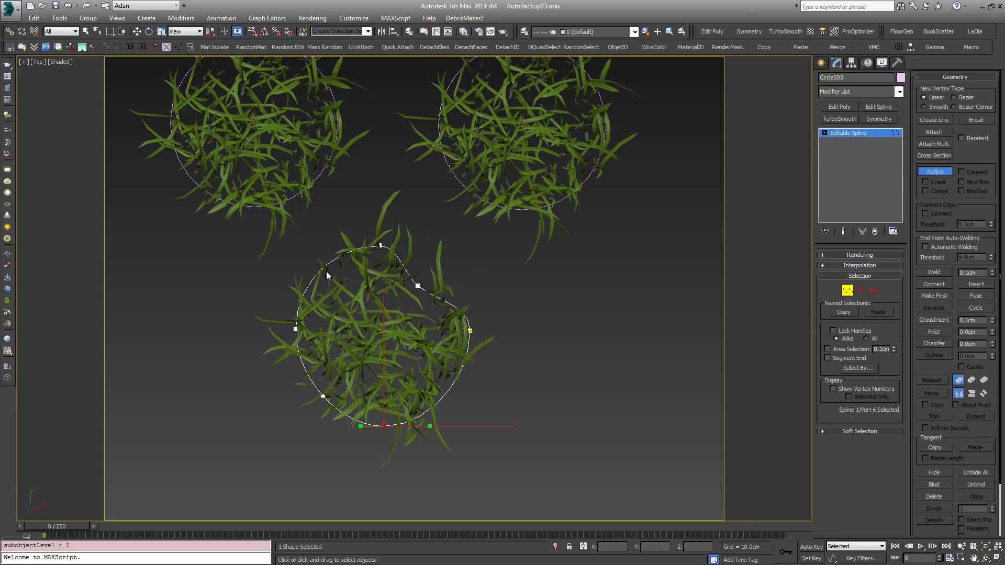
click(323, 268)
right_click(323, 315)
drag(296, 328, 270, 328)
drag(323, 268, 328, 275)
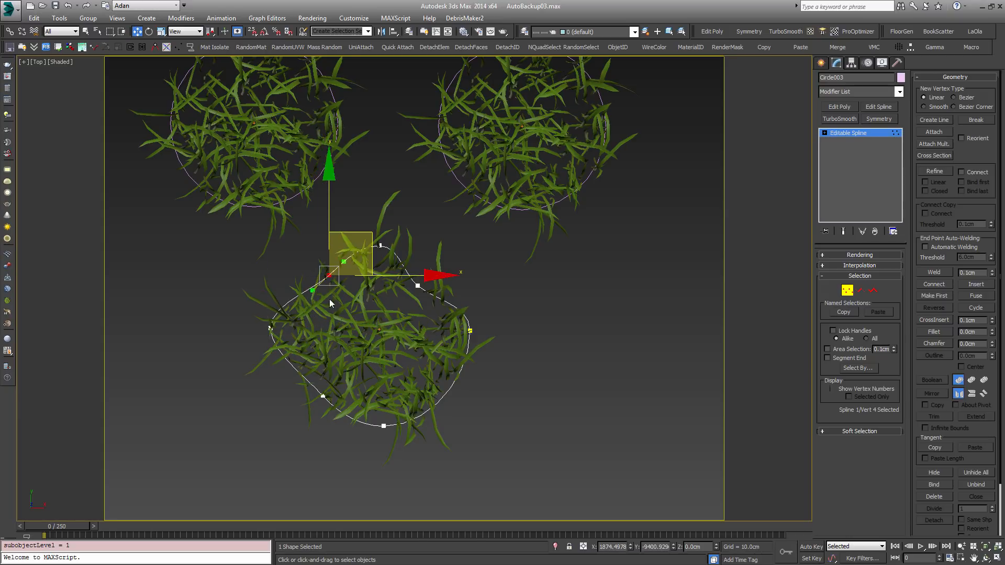
drag(323, 396, 323, 388)
Nudge the existing right, top, upper-left and bottom vertices to make the outline more irregular.
click(469, 330)
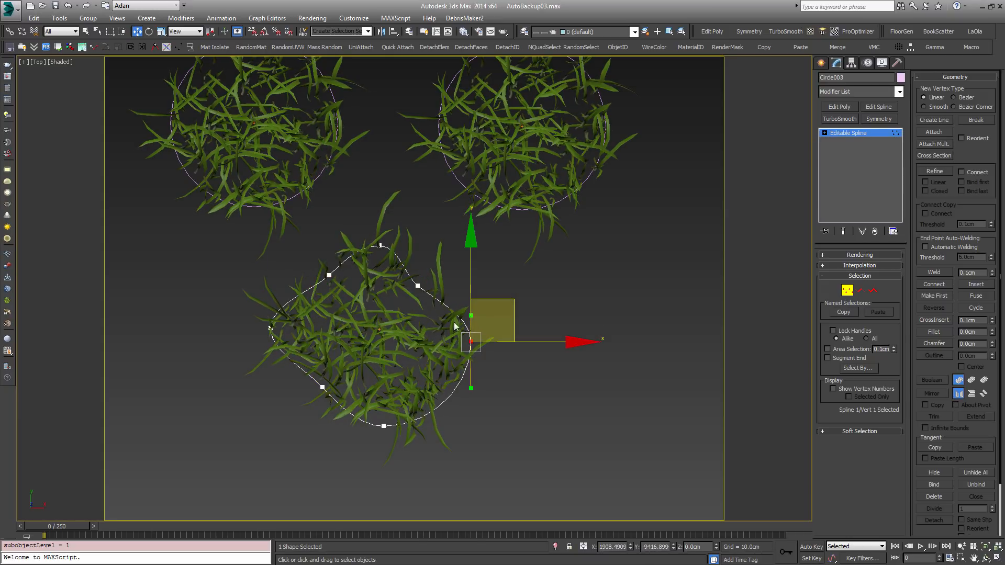
drag(417, 287, 427, 298)
drag(381, 245, 382, 251)
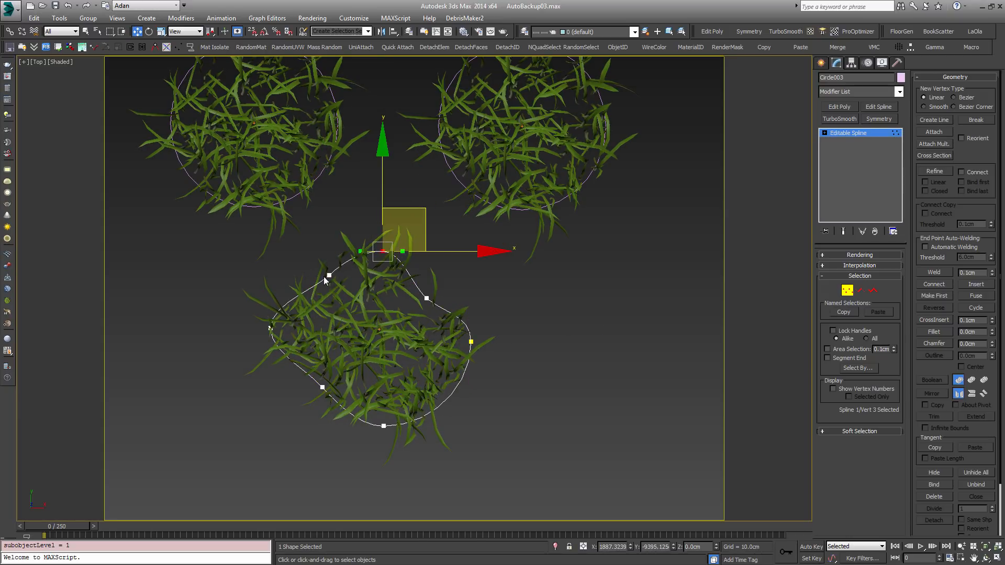
drag(328, 274, 324, 273)
drag(383, 426, 385, 422)
drag(471, 342, 464, 345)
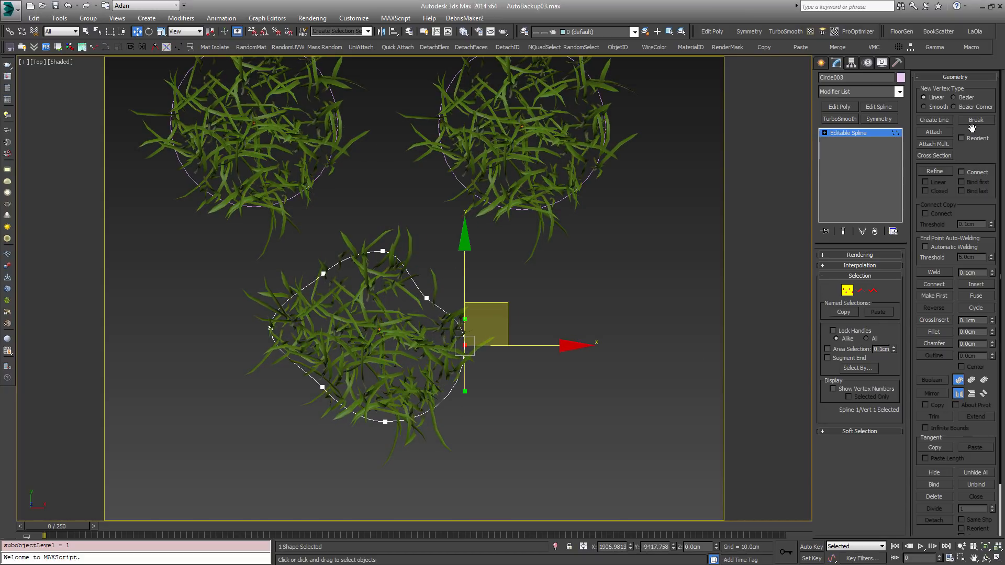
Refine the outline's lower-right arc with one more vertex, move it inward, and finish editing the vertices.
click(934, 172)
click(442, 402)
right_click(442, 402)
drag(442, 402, 432, 394)
middle_drag(542, 309, 572, 325)
mouse_move(477, 350)
alt+middle_down()
mouse_move(545, 266)
mouse_move(484, 361)
alt+middle_up()
key(t)
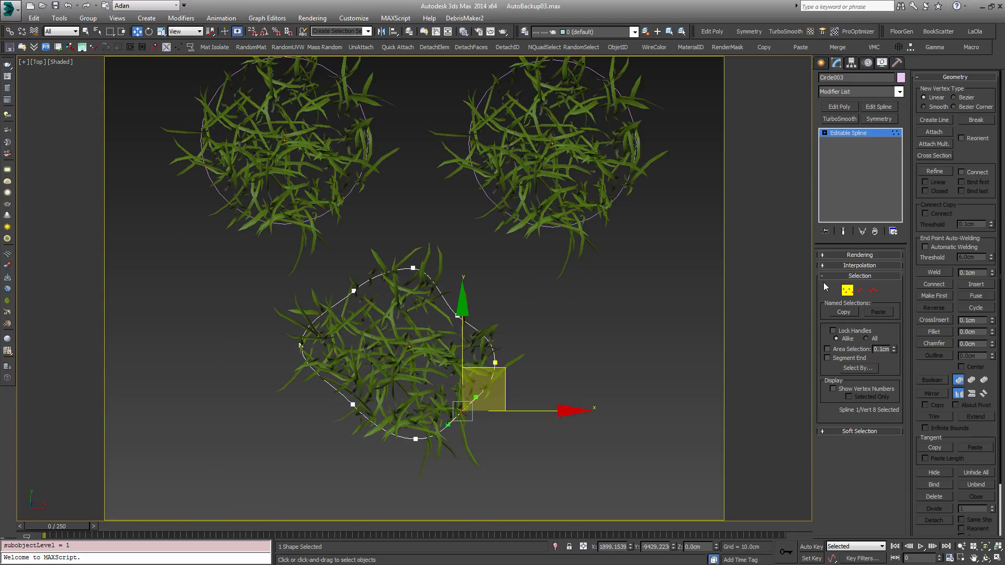
click(852, 294)
Convert the right grass clump's circle to an editable spline.
click(617, 200)
middle_drag(623, 197, 586, 235)
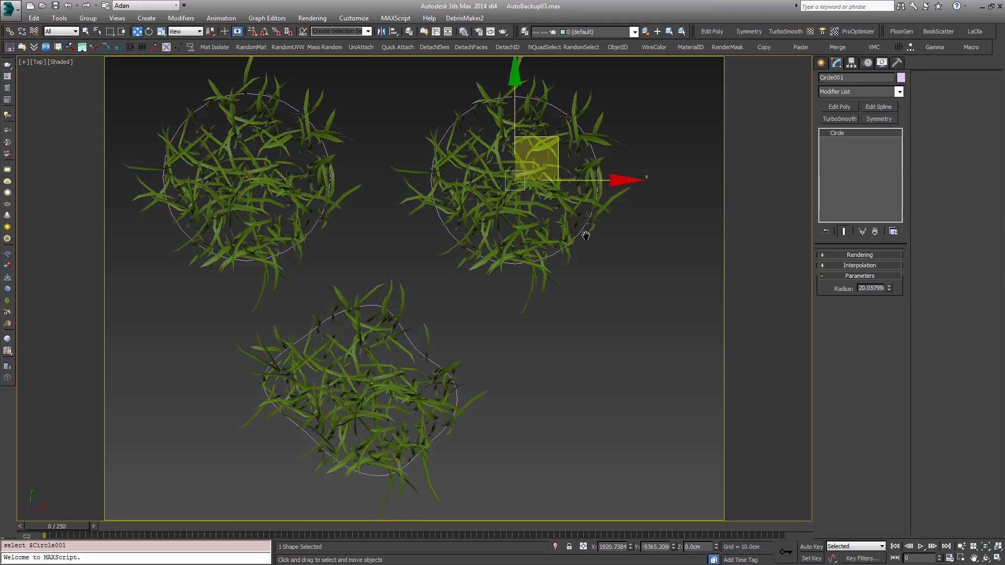
right_click(836, 138)
click(858, 204)
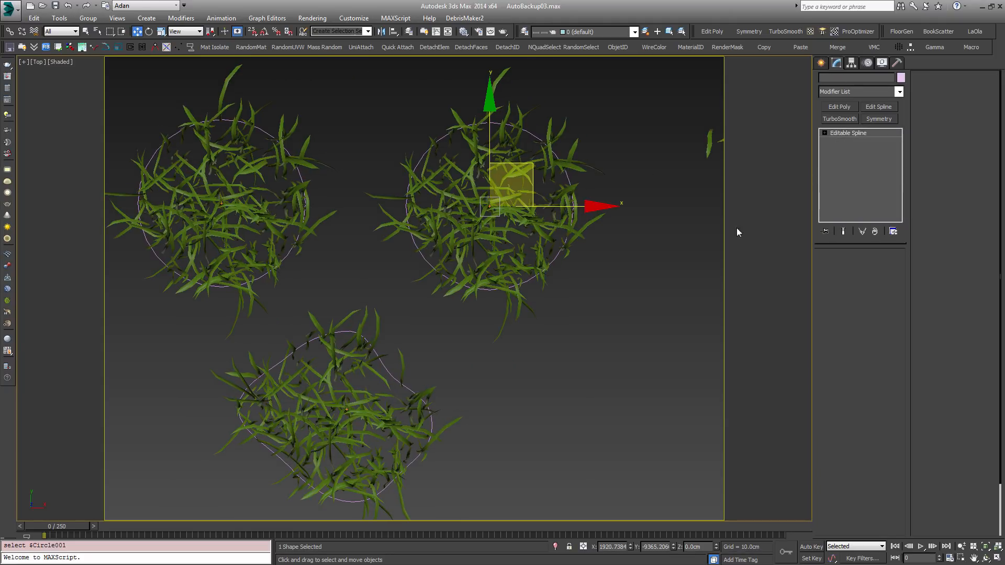
Refine the right clump's spline with extra vertices between the original four.
key(1)
click(934, 171)
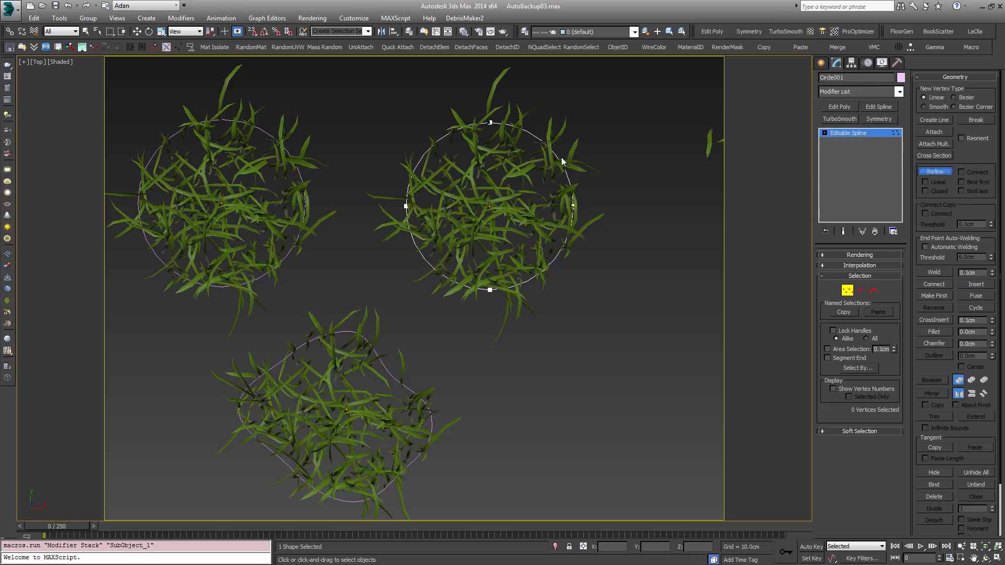
click(548, 264)
click(423, 255)
click(432, 145)
Pull the right outline's upper-left vertex inward and the other new vertices outward to form an irregular shape, then finish vertex editing.
key(w)
drag(432, 145, 441, 155)
drag(552, 151, 570, 144)
drag(550, 266, 556, 276)
drag(423, 257, 403, 270)
middle_drag(603, 254, 701, 266)
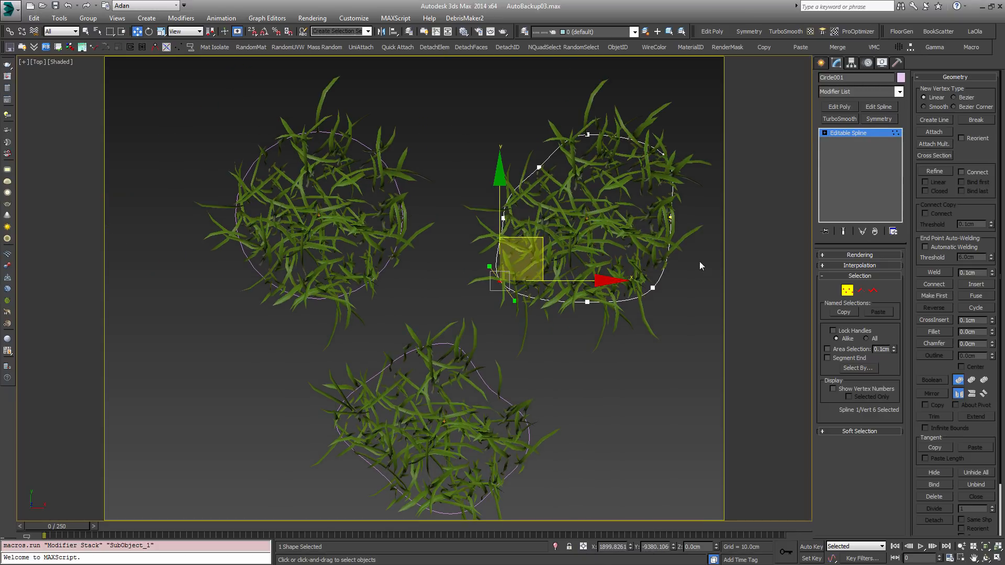
click(847, 290)
Convert the left grass clump's circle to an editable spline.
click(401, 193)
click(398, 185)
right_click(877, 141)
click(882, 205)
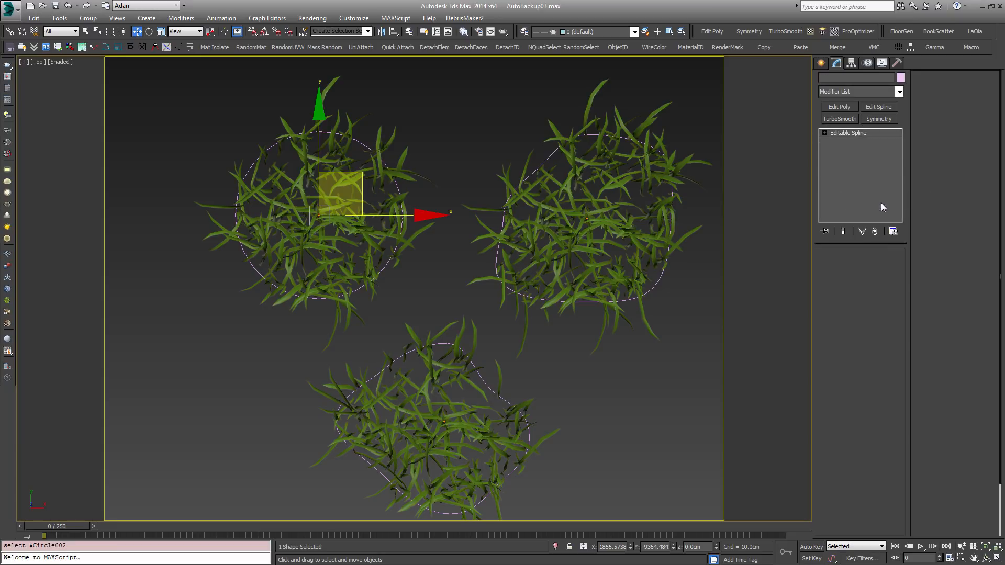
Refine the left clump's spline with extra vertices between the original four.
click(847, 290)
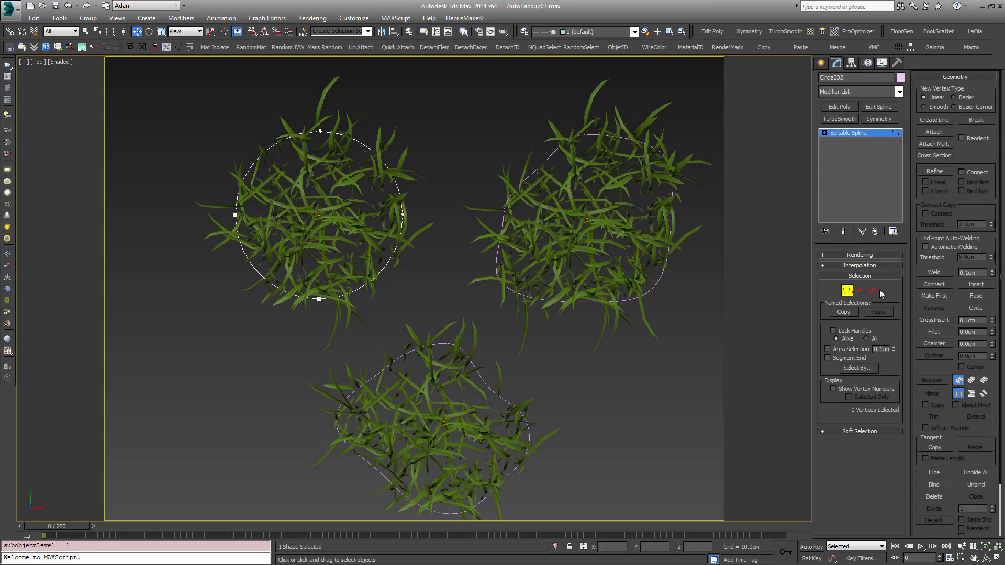
click(934, 171)
click(383, 269)
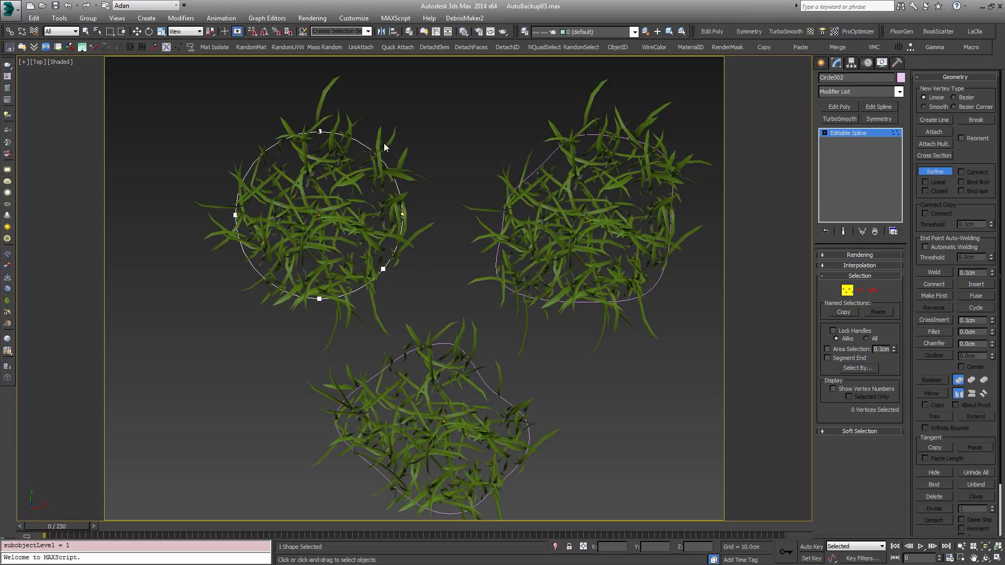
click(256, 158)
click(253, 264)
right_click(253, 265)
Move the left outline's upper-left vertex inward and its other new vertices outward, then finish vertex editing.
drag(253, 265, 246, 271)
click(256, 159)
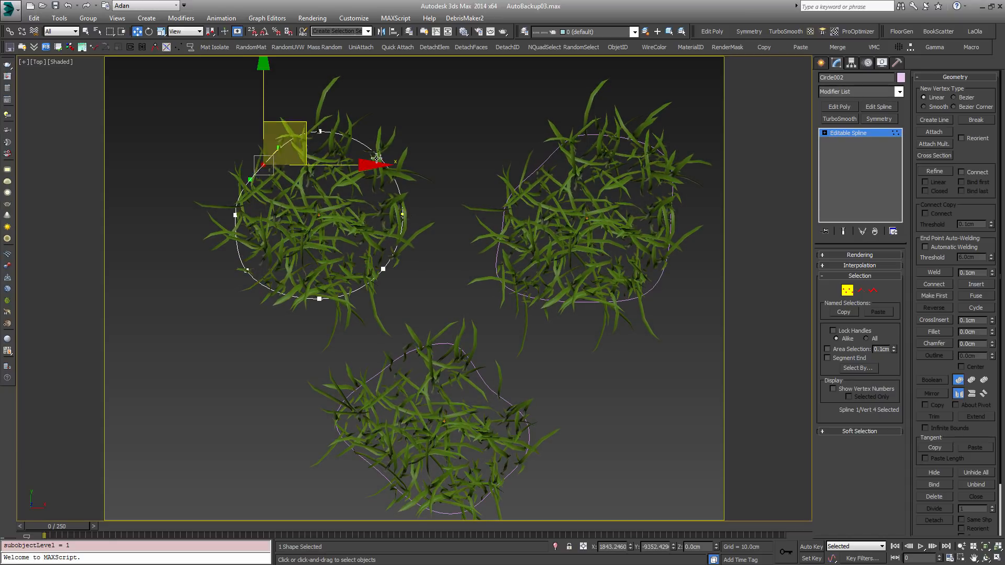
drag(379, 155, 389, 151)
drag(383, 269, 394, 283)
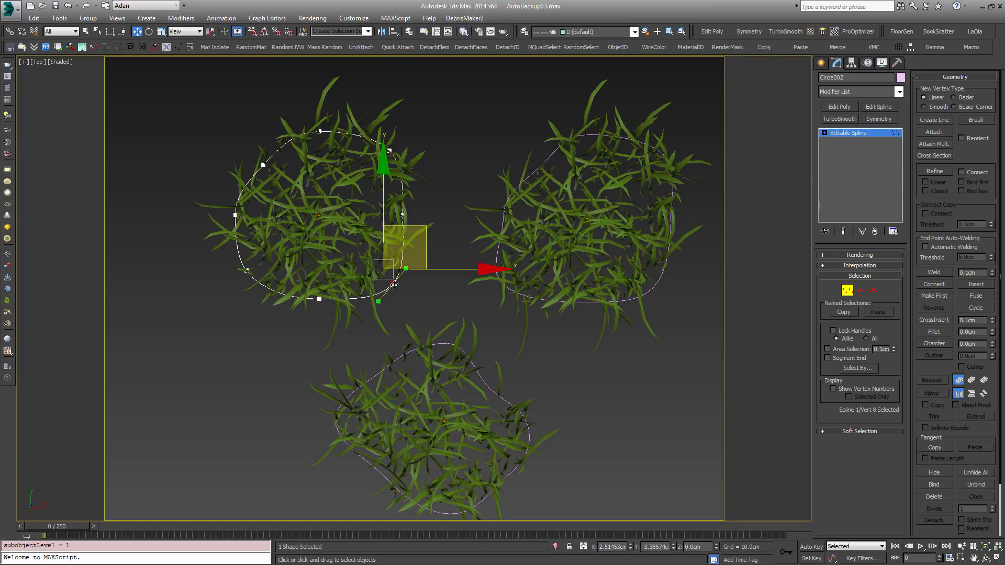
middle_drag(530, 302, 489, 290)
click(846, 292)
Examine the right Forest clump's blades and mesh density at an angle with edged faces shown.
alt+middle_drag(507, 334, 506, 243)
click(702, 312)
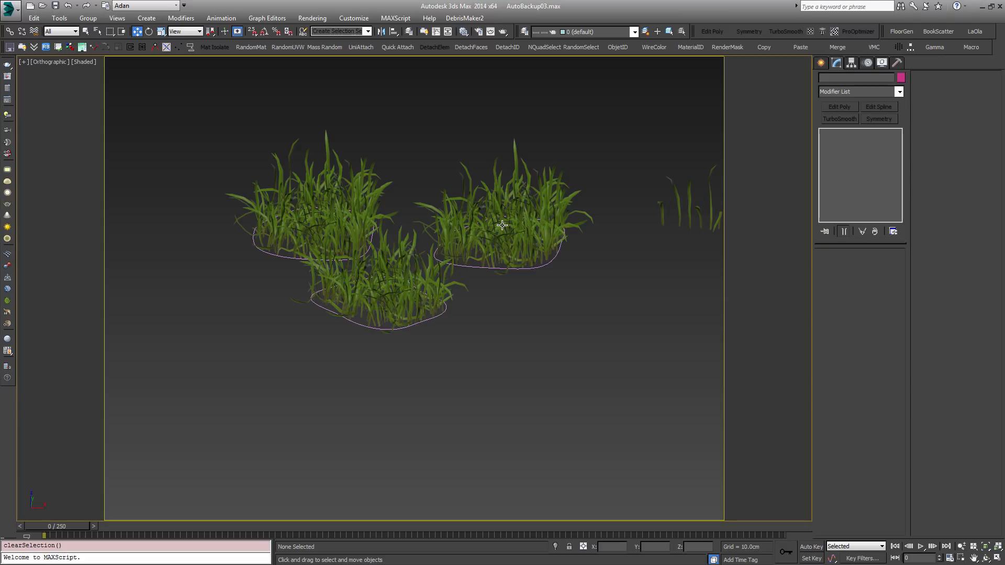
click(508, 244)
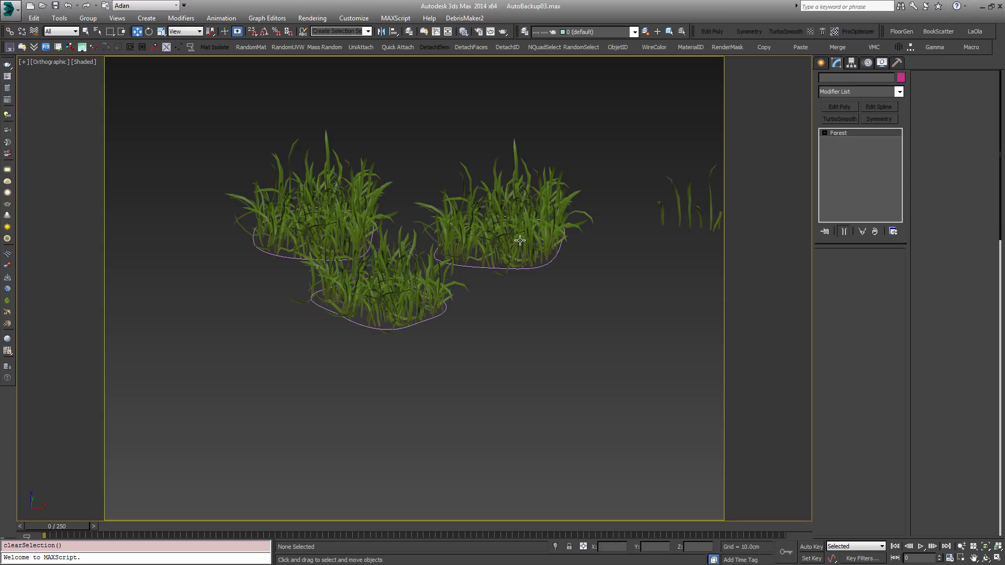
scroll(991, 468, down, 5)
scroll(991, 491, down, 5)
scroll(994, 472, down, 3)
middle_drag(541, 257, 518, 290)
key(F4)
scroll(465, 243, up, 5)
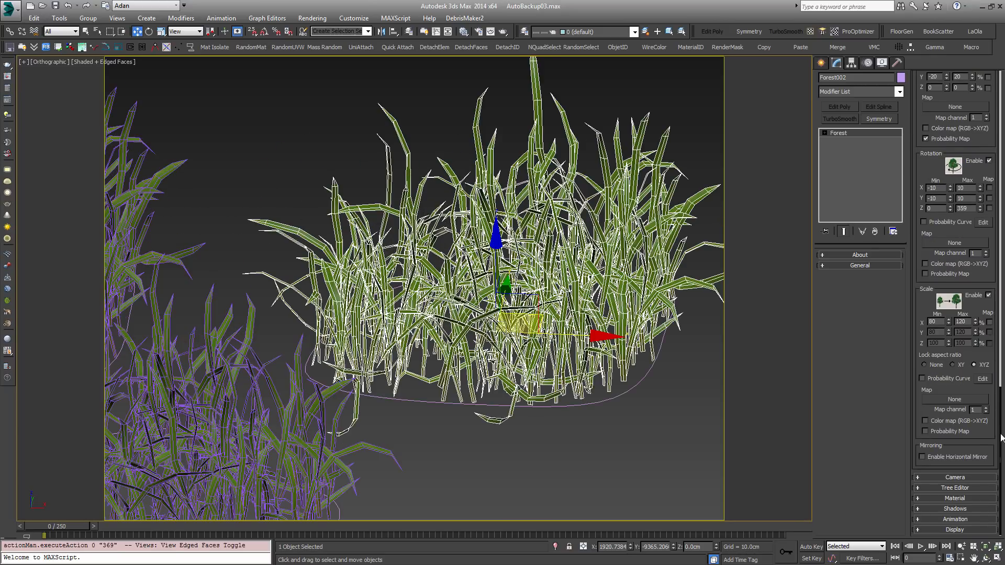
Check the right Forest clump's display settings and convert it to an editable mesh.
click(966, 530)
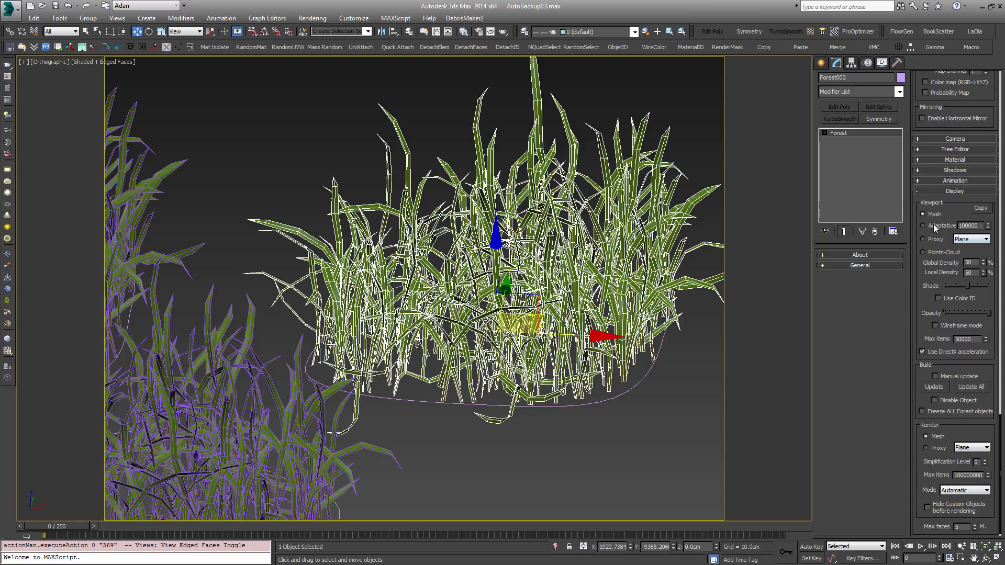
middle_drag(577, 319, 512, 314)
right_click(512, 314)
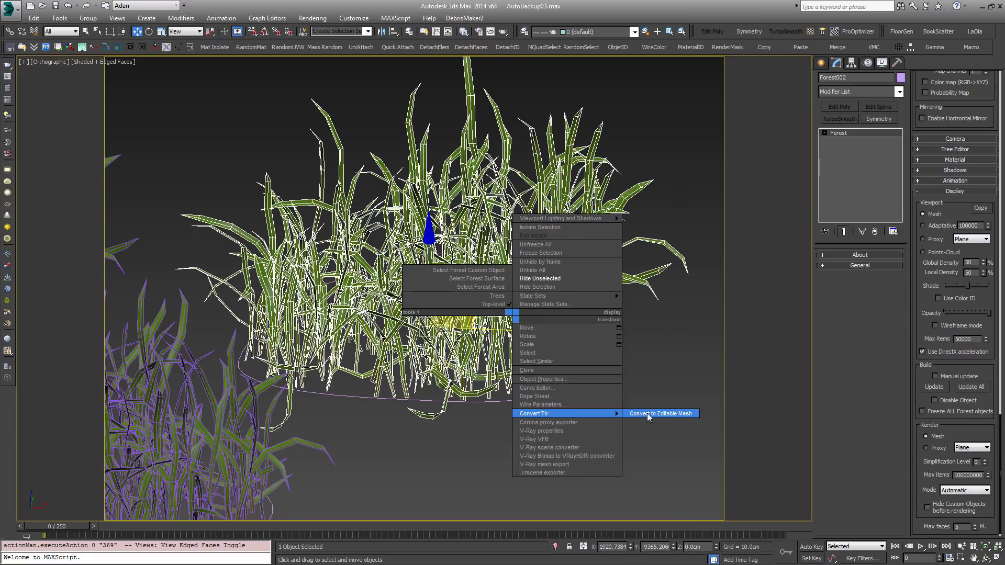
click(649, 413)
Convert the front Forest clump to an editable mesh.
middle_drag(307, 418, 508, 362)
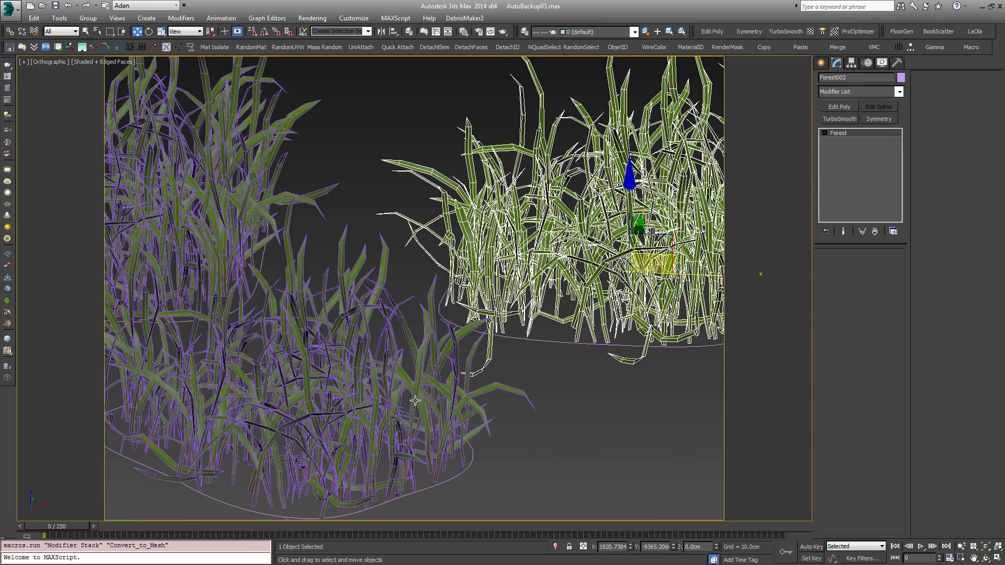
click(389, 405)
right_click(389, 404)
mouse_move(419, 502)
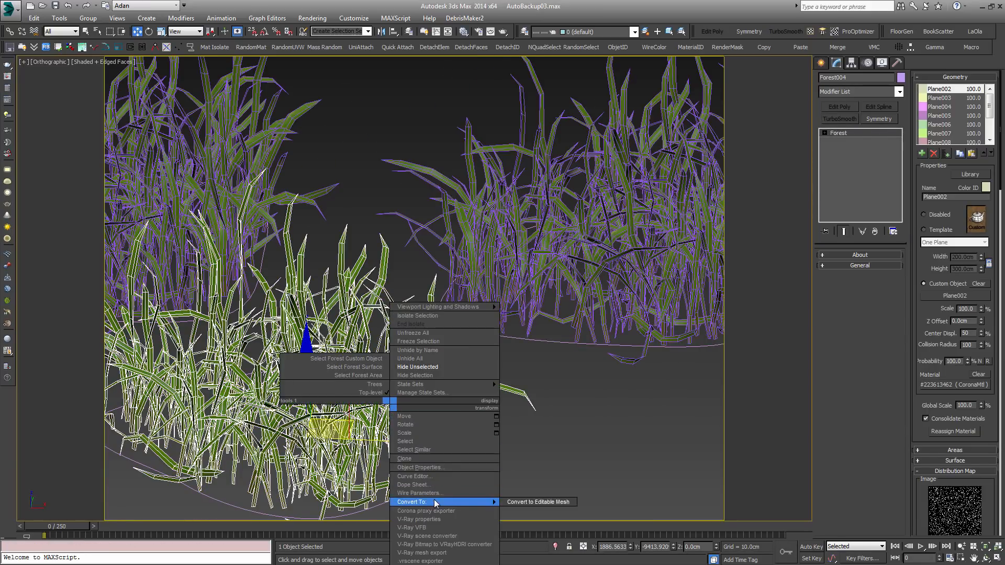
click(534, 503)
Convert the left Forest clump, together with its outline, to an editable mesh.
click(236, 184)
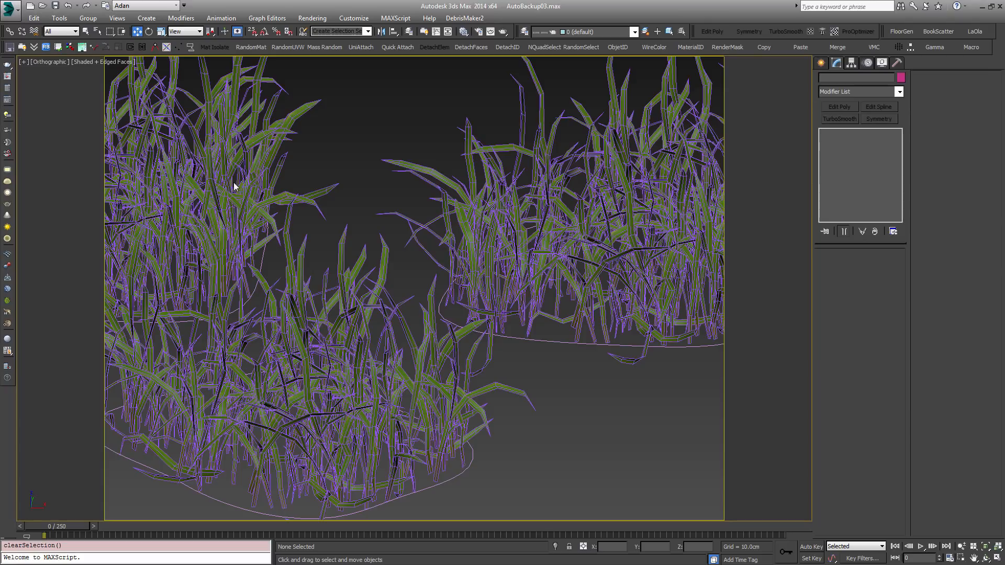
scroll(206, 176, down, 4)
middle_drag(208, 177, 372, 235)
drag(243, 175, 325, 241)
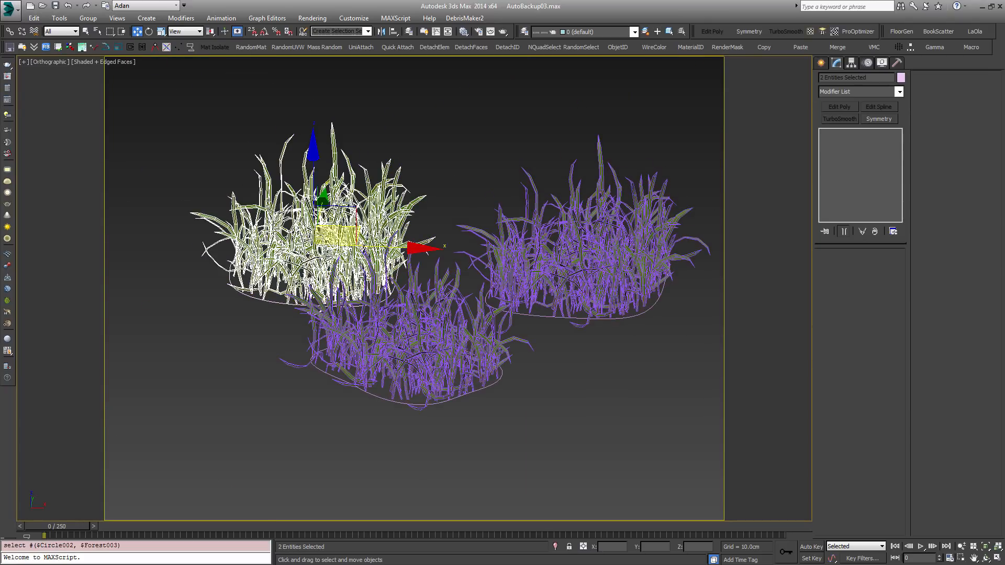
right_click(353, 217)
mouse_move(392, 317)
click(496, 331)
mouse_move(444, 316)
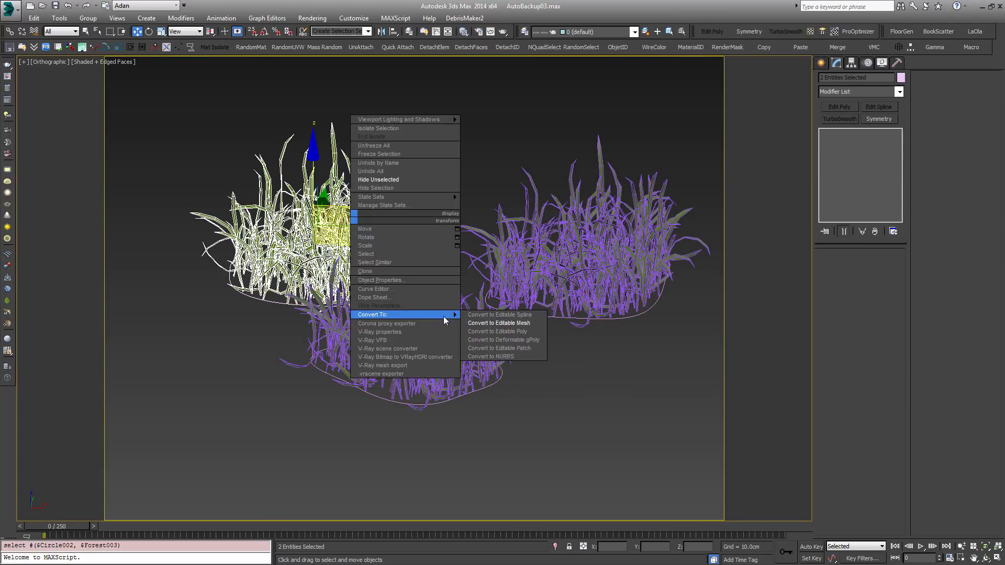
click(494, 323)
Try to move the left clump away from its outline, and undo the move.
middle_drag(532, 268, 440, 263)
click(441, 264)
ctrl+click(258, 245)
scroll(258, 245, down, 4)
click(329, 306)
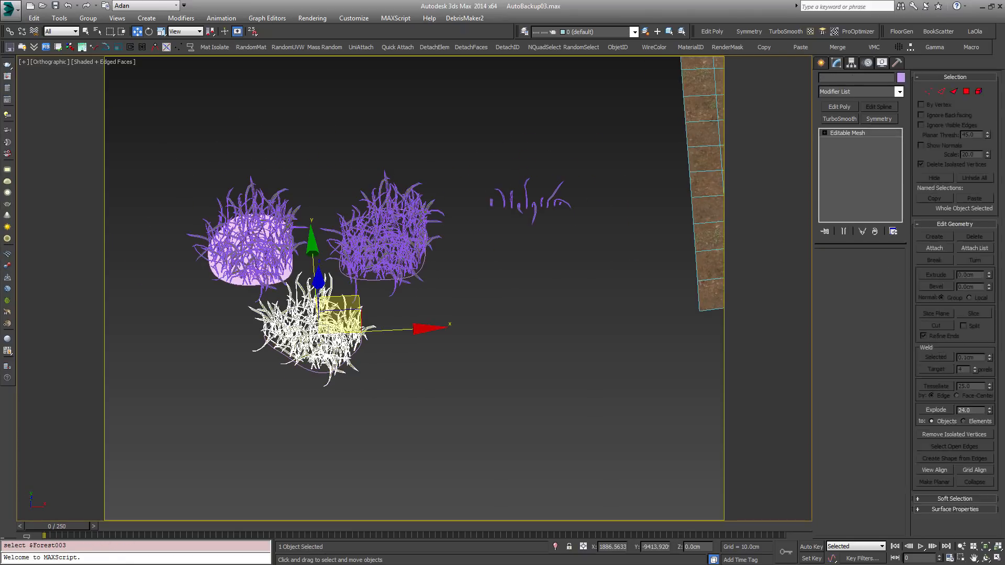
click(290, 258)
drag(284, 228, 163, 273)
key(ctrl+z)
Move the three mesh clumps off their outlines and line them up in a row.
middle_drag(280, 216, 426, 225)
drag(426, 214, 268, 187)
drag(525, 251, 346, 221)
drag(472, 346, 145, 236)
Delete the outline shapes left behind by the three clumps.
middle_drag(501, 291, 363, 319)
drag(421, 464, 285, 295)
key(Delete)
Examine the three mesh clumps in wireframe and shaded display, selecting them individually.
middle_drag(236, 265, 507, 302)
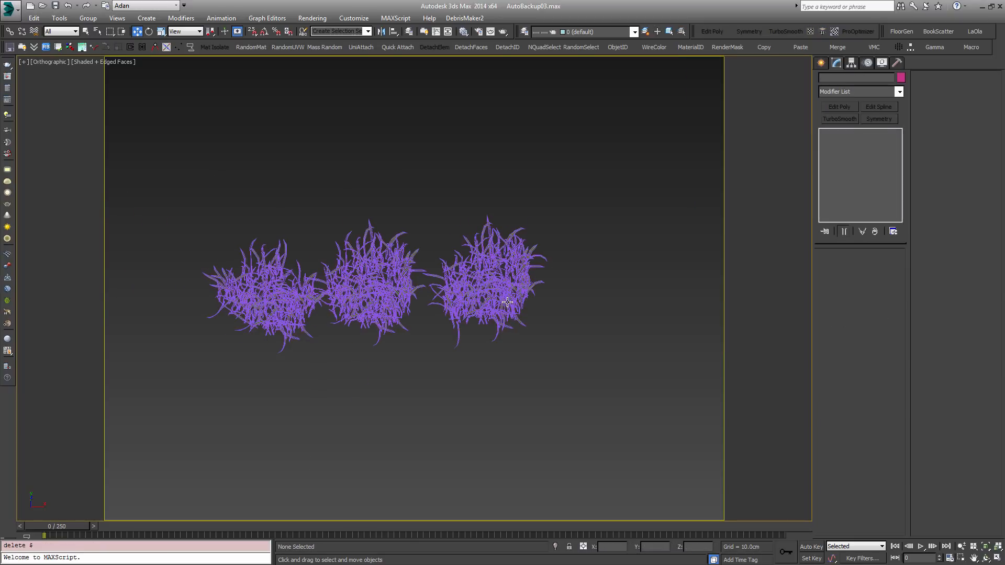
middle_drag(263, 297, 187, 283)
click(200, 291)
key(F3)
scroll(208, 282, up, 4)
scroll(209, 282, down, 5)
key(F3)
click(258, 327)
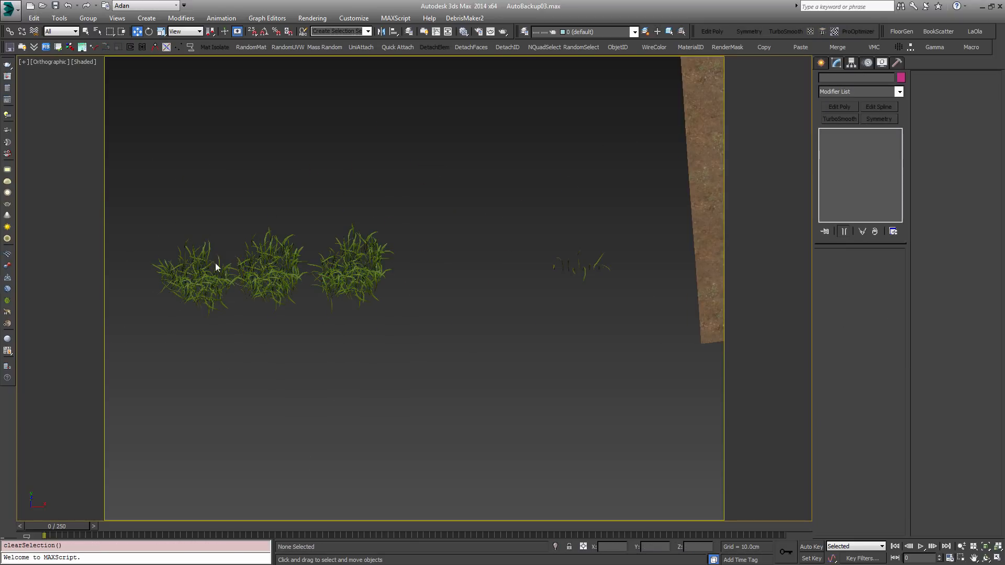
click(193, 273)
click(340, 271)
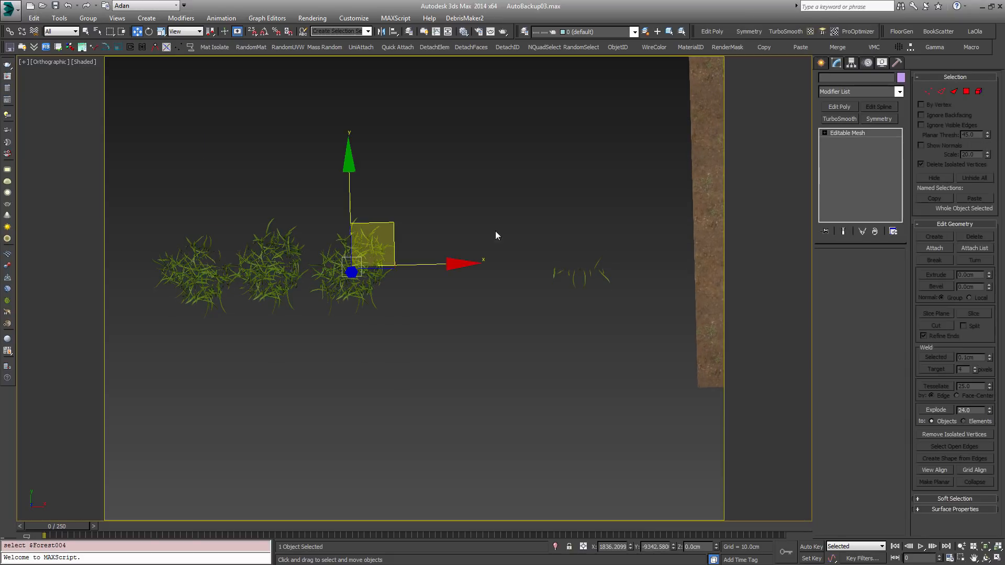
Create a Forest Pro scatter on the brown ground plane with the recommended camera Limit to visibility enabled.
drag(495, 230, 654, 316)
scroll(575, 309, down, 5)
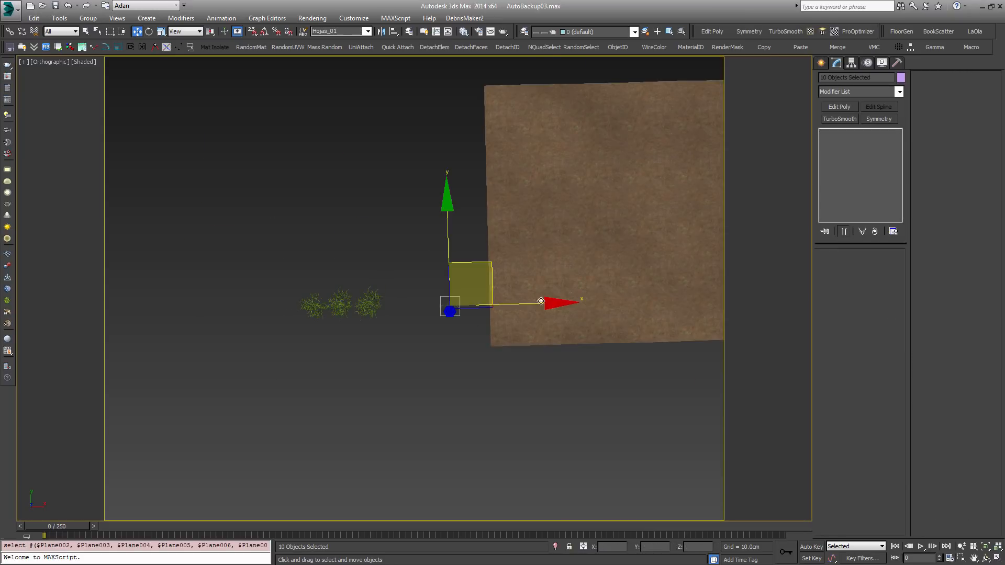
click(821, 63)
click(841, 129)
click(597, 221)
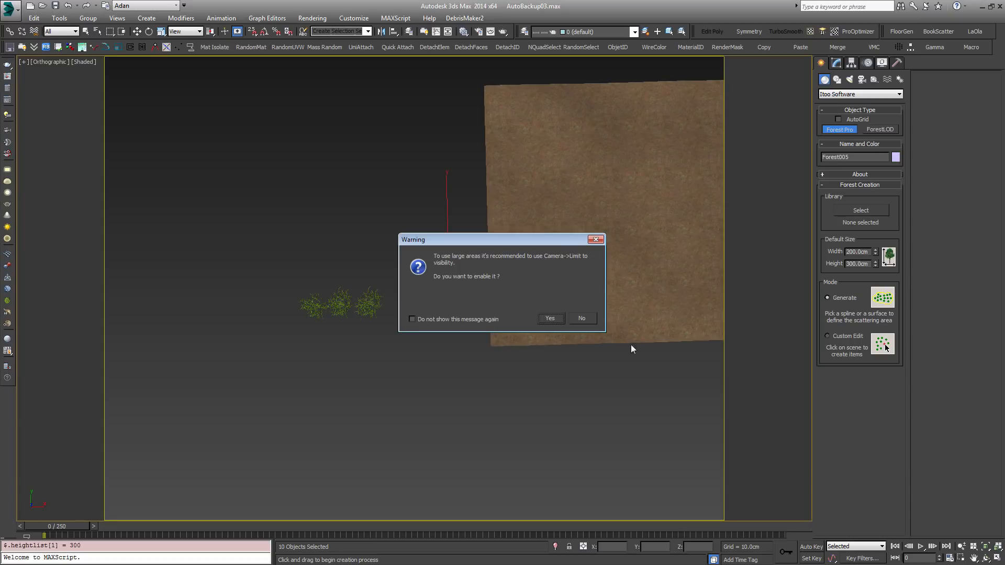
click(554, 320)
alt+middle_drag(439, 392, 456, 312)
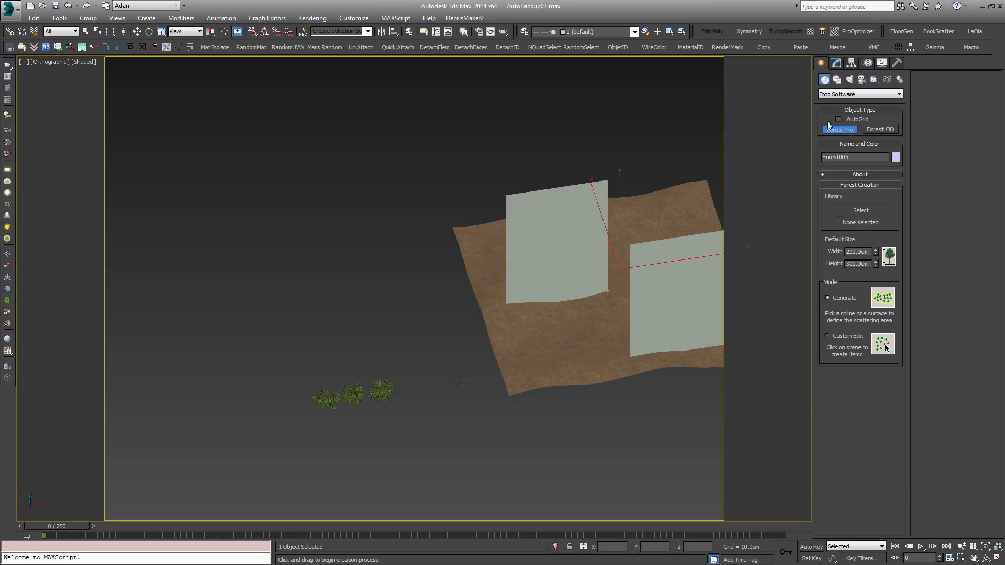
Add two more geometry items to the forest and assign the right-hand clump to the first as custom object, with point-cloud display enabled.
click(836, 62)
scroll(368, 391, up, 4)
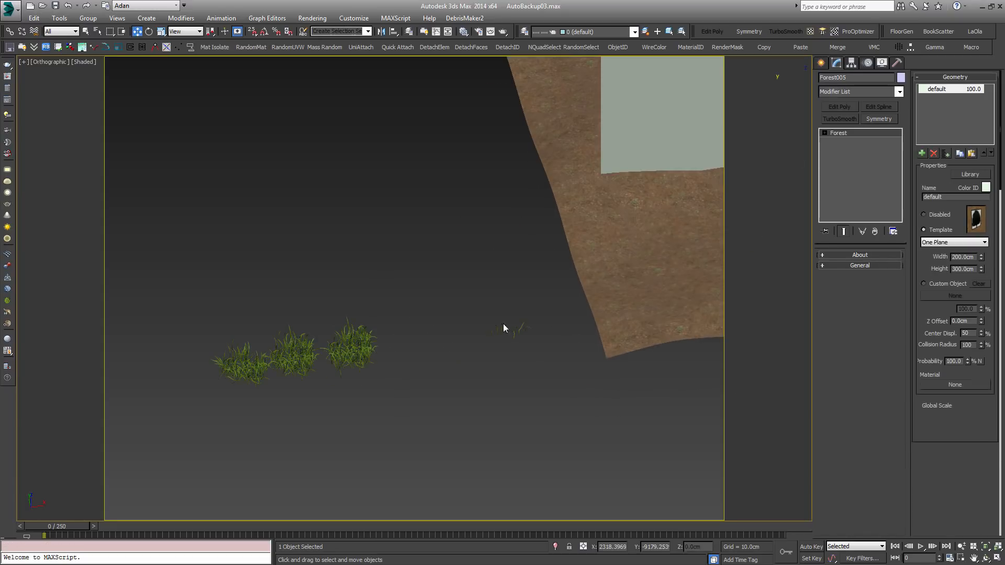
click(922, 153)
click(922, 153)
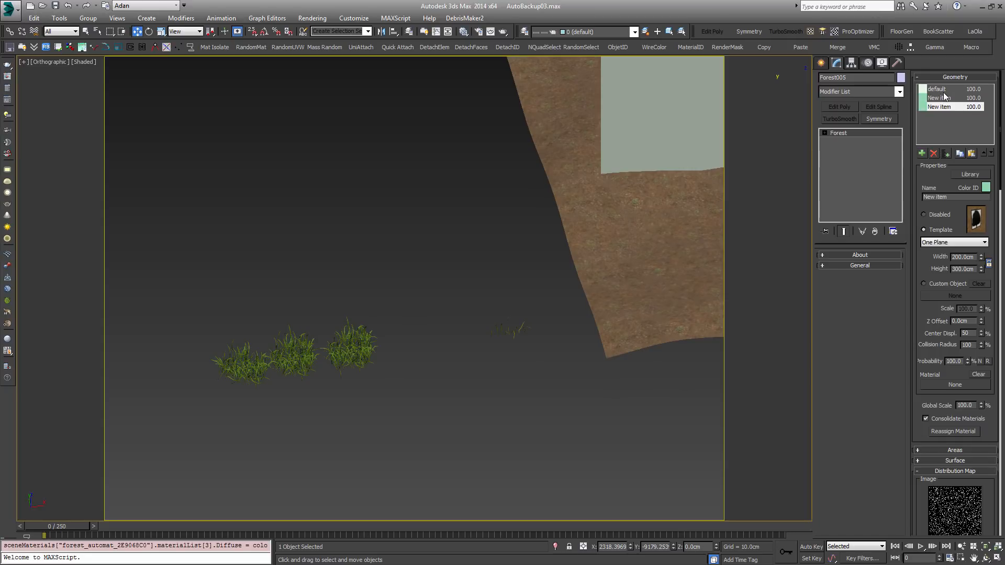
click(951, 284)
click(952, 293)
click(382, 349)
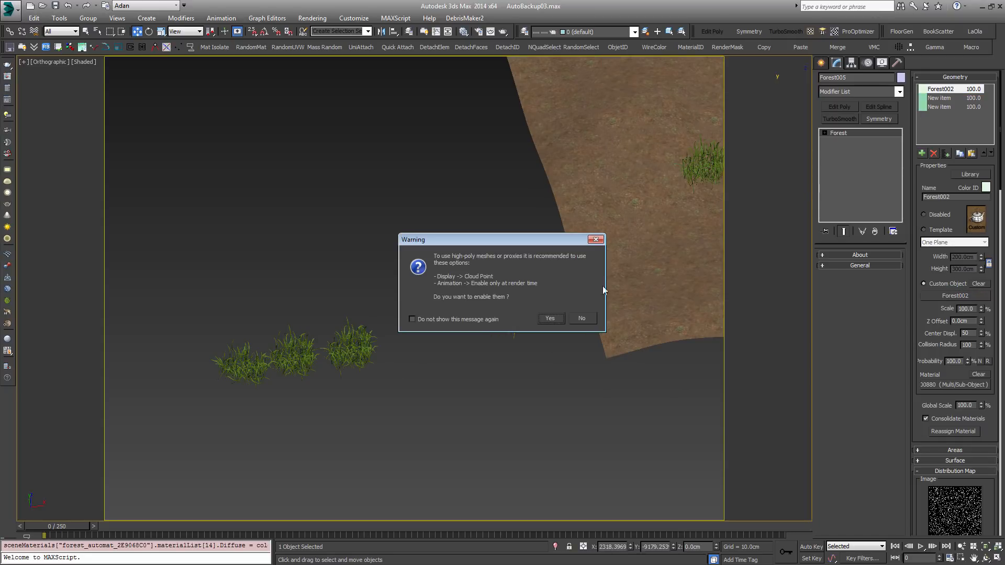
click(550, 318)
Assign the left clump as custom object of the third geometry item and the middle clump as that of the second.
click(939, 97)
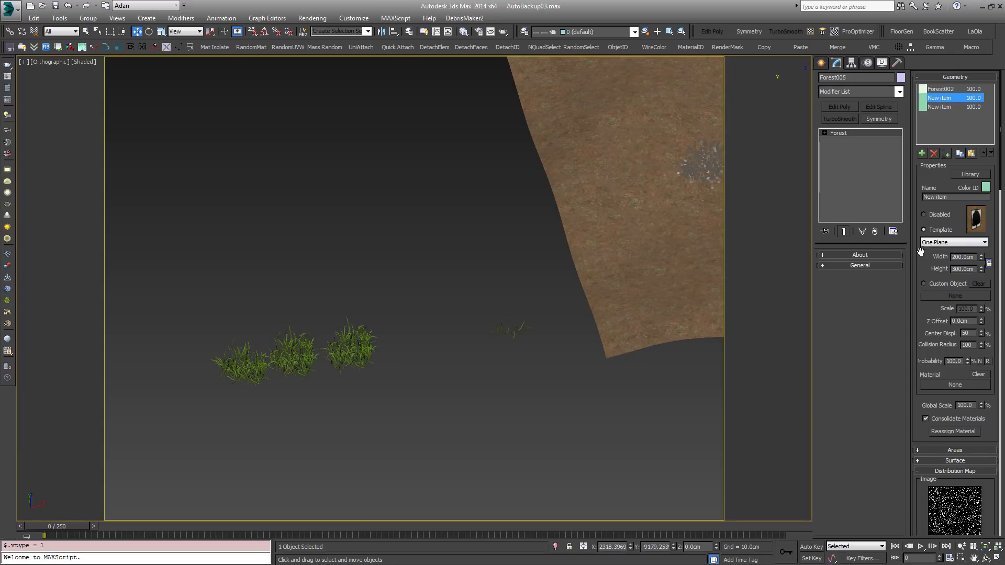
click(929, 284)
click(934, 294)
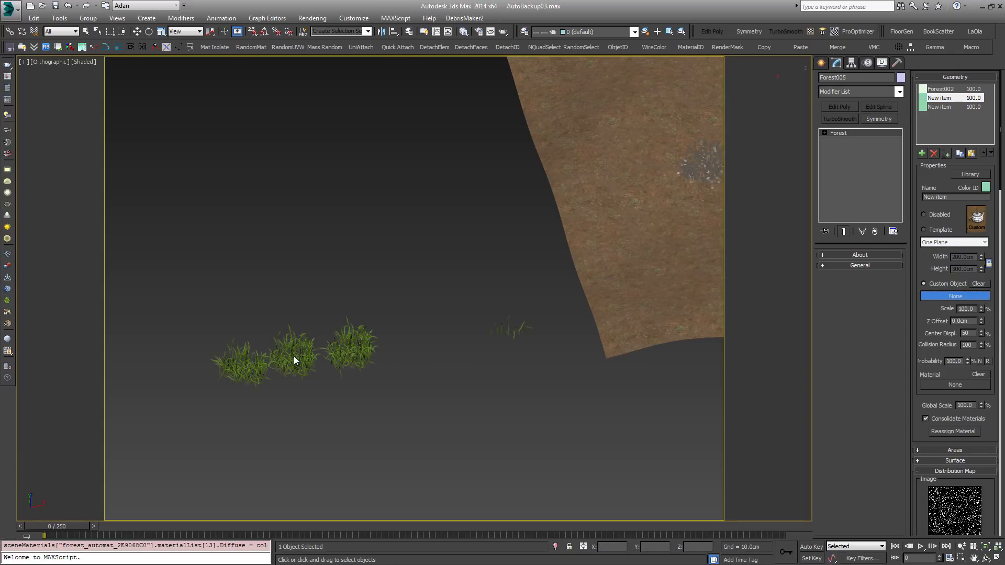
click(938, 106)
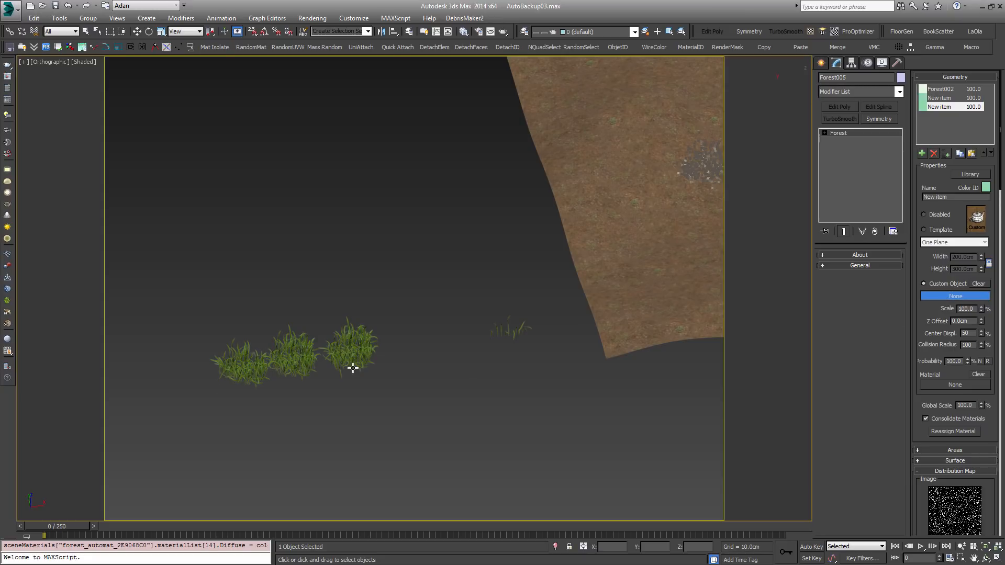
click(224, 361)
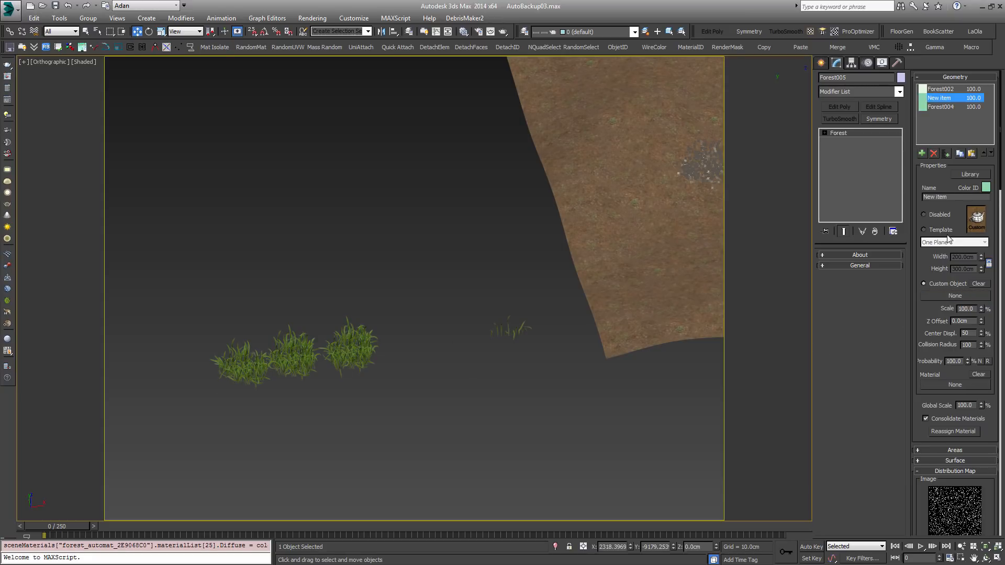
click(951, 297)
click(289, 361)
Set the distribution map's density to 600 cm so clumps cover the whole ground plane.
middle_drag(477, 224, 298, 242)
scroll(418, 251, down, 5)
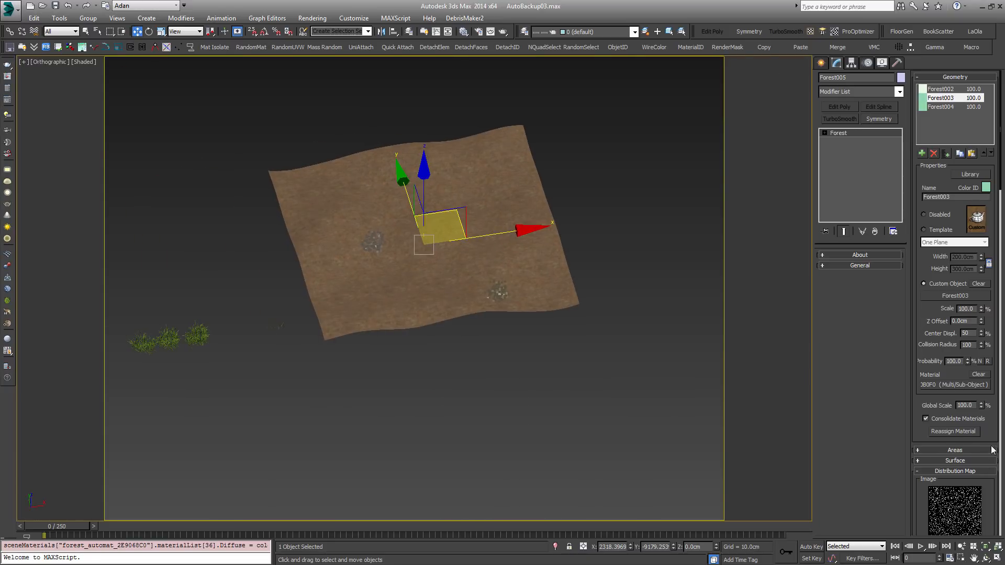
scroll(996, 423, down, 4)
scroll(996, 242, down, 3)
drag(987, 303, 999, 353)
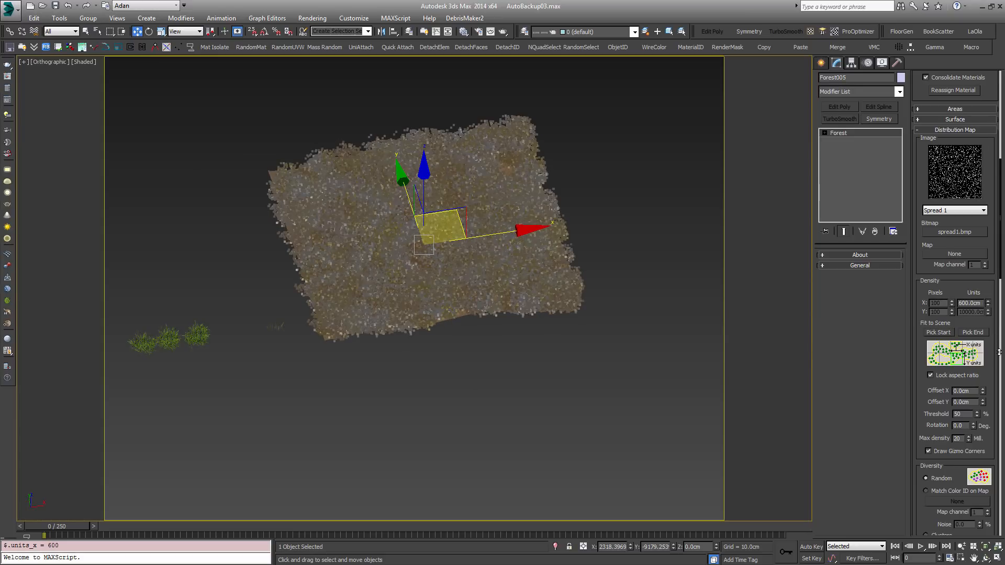
alt+middle_drag(454, 196, 445, 237)
scroll(446, 228, up, 6)
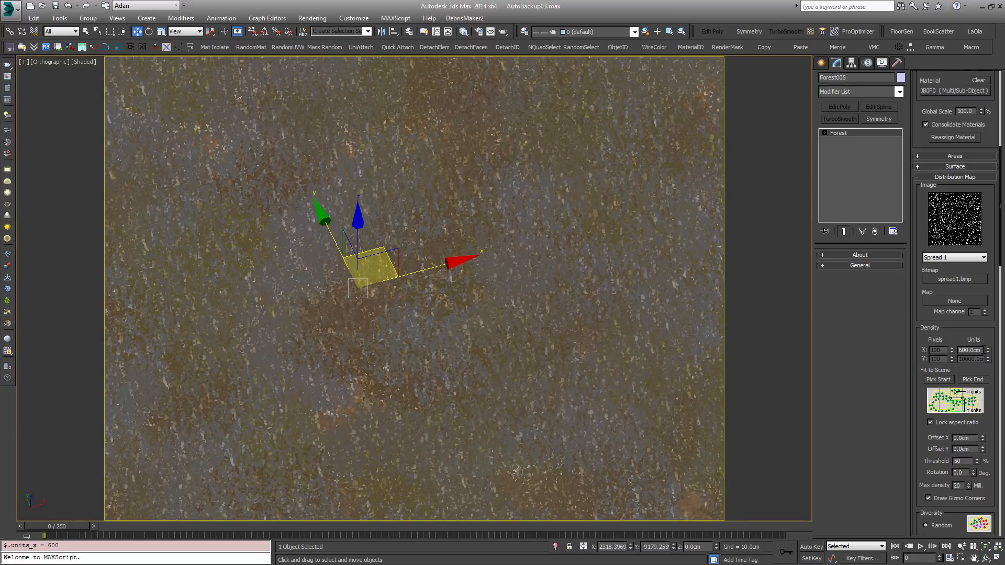
Enable random rotation for the scattered clumps with the X and Y minimum and maximum set to 0.
scroll(560, 281, down, 3)
alt+middle_drag(560, 281, 560, 250)
drag(1000, 229, 1000, 342)
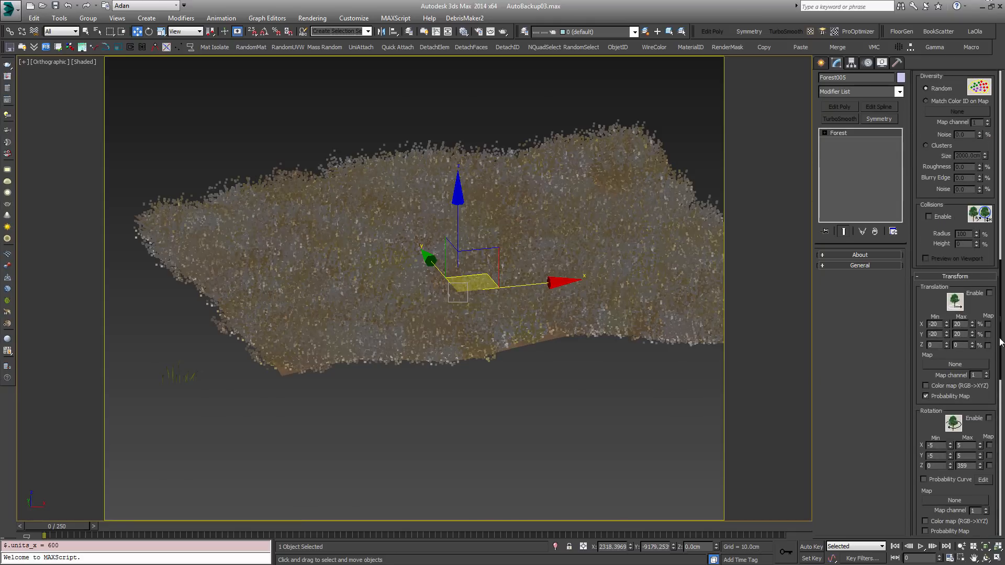
scroll(996, 356, down, 3)
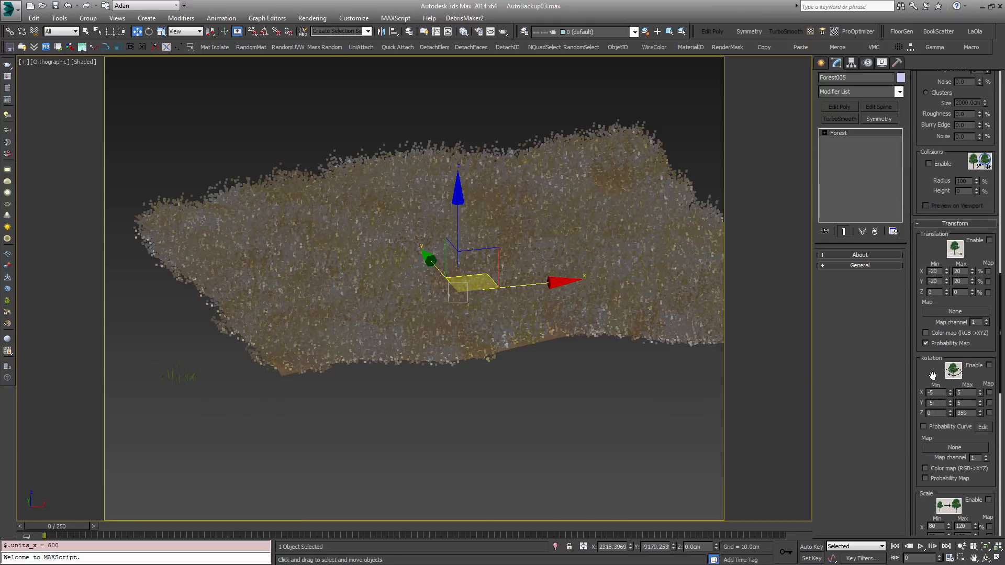
scroll(932, 375, down, 1)
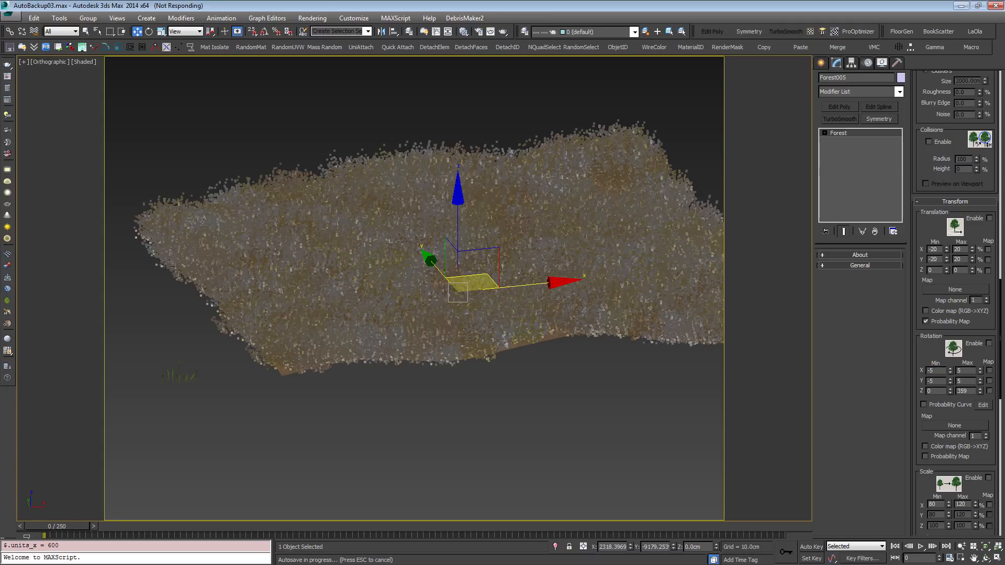
text(0)
key(Tab)
text(0)
key(Tab)
text(0)
key(Tab)
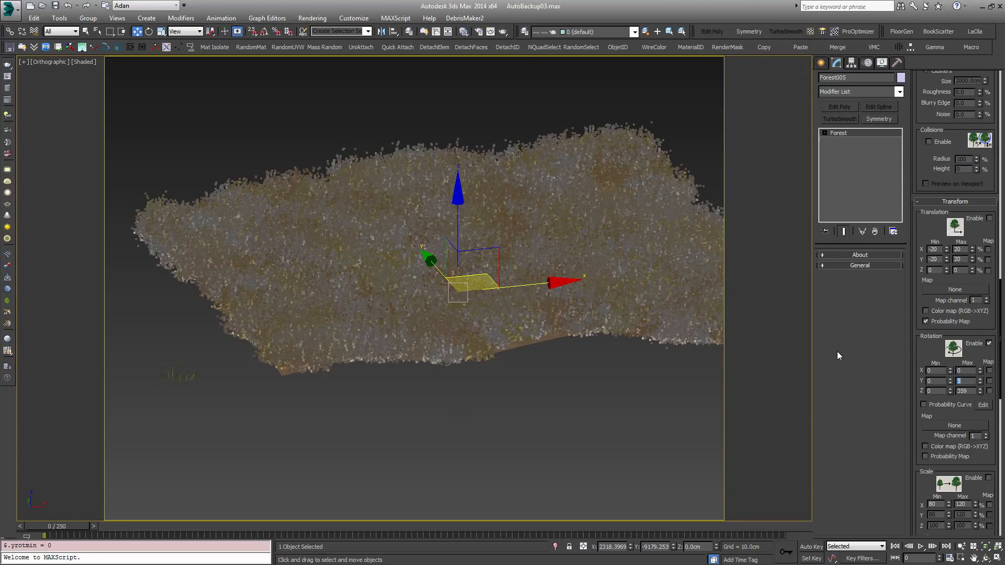
text(0)
key(Return)
Enable random scale for the clumps and set the minimum to 60%.
scroll(993, 409, down, 3)
click(988, 406)
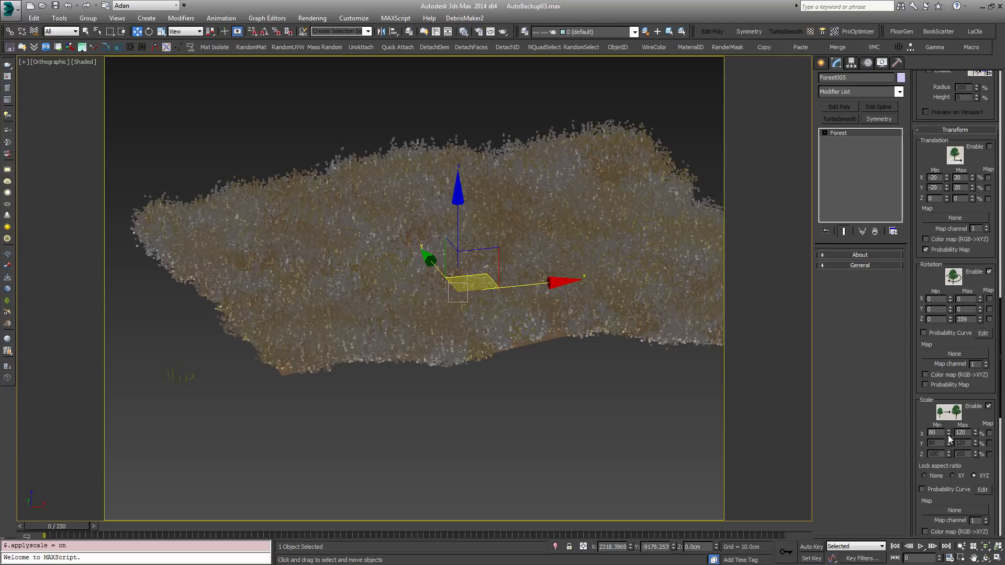
text(60)
key(Return)
Set the forest's surface direction to 0 so the clumps grow along the surface normal.
drag(981, 389, 953, 94)
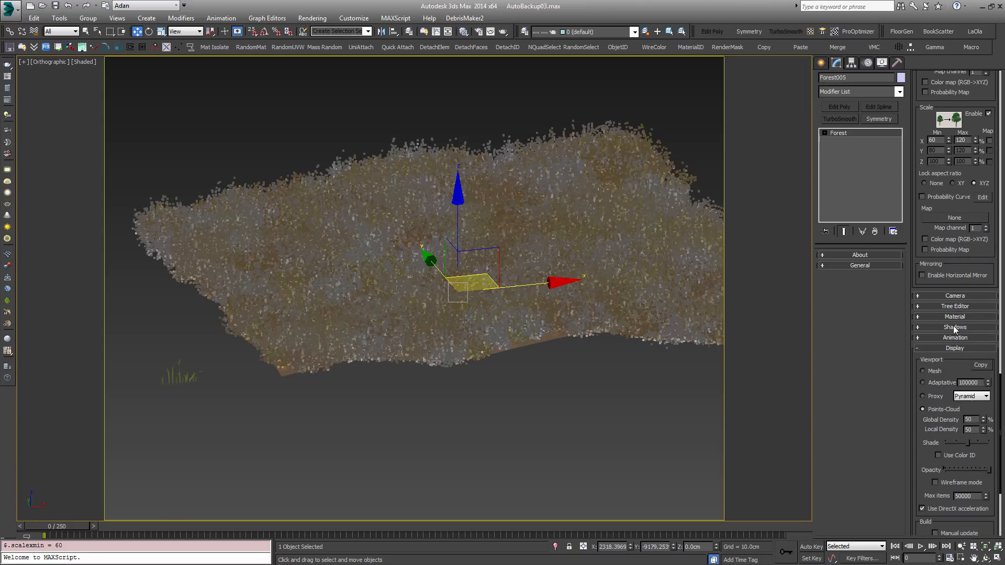
click(953, 348)
scroll(961, 151, up, 5)
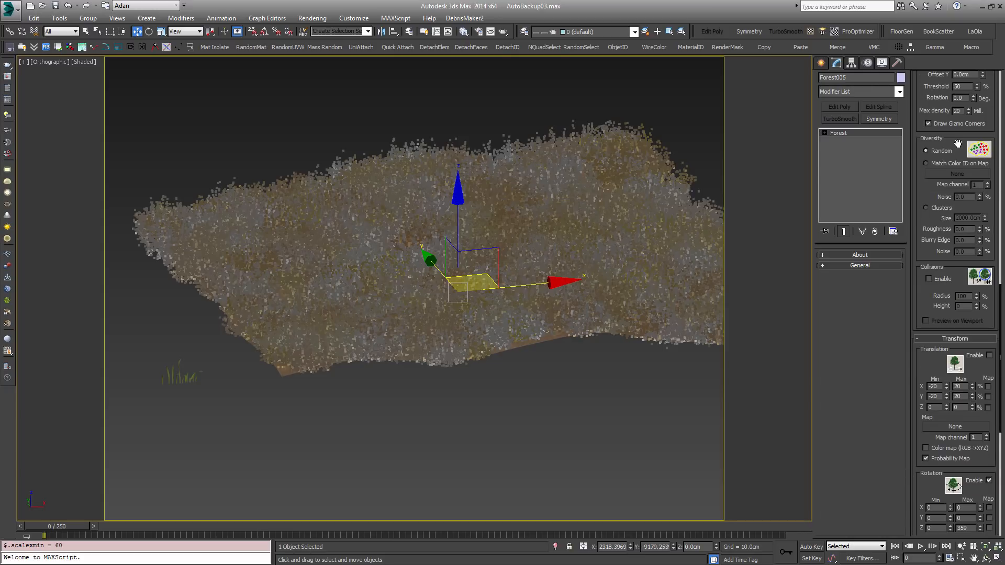
scroll(957, 143, up, 3)
scroll(985, 178, up, 10)
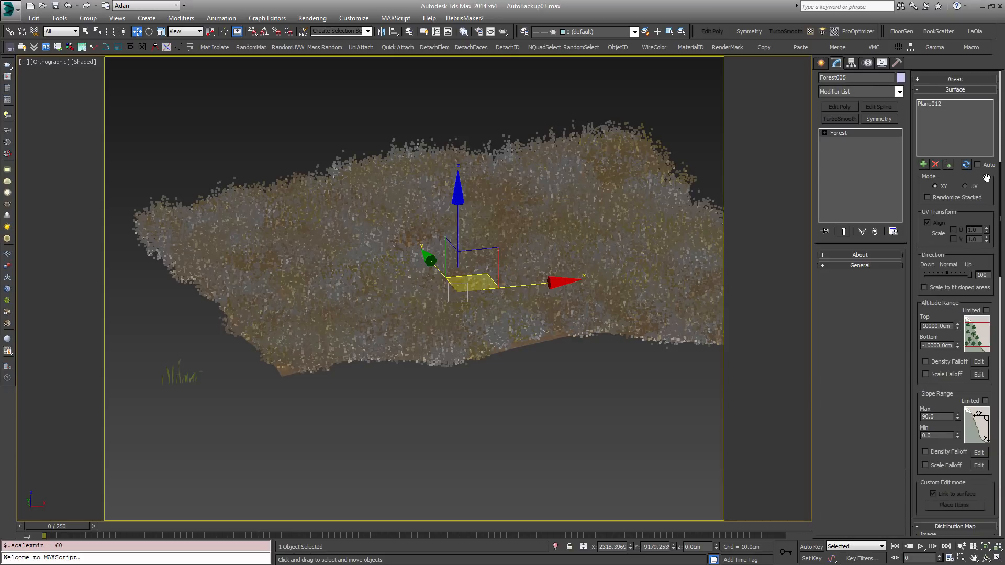
drag(968, 273, 948, 279)
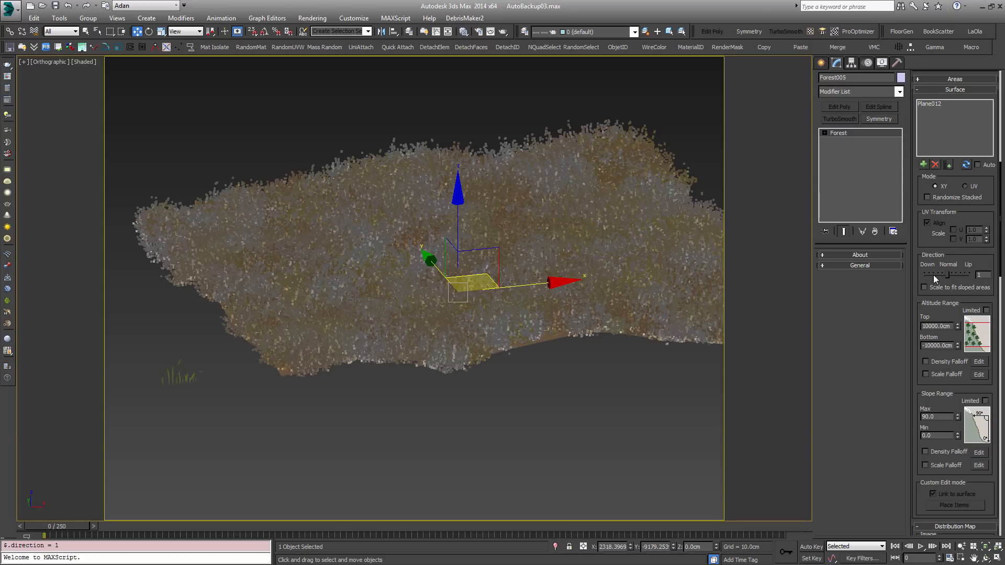
double_click(982, 274)
Switch to a perspective view of the scattered grass, select the ground plane and render the scene.
alt+middle_drag(615, 261, 546, 322)
key(p)
alt+middle_drag(488, 338, 536, 299)
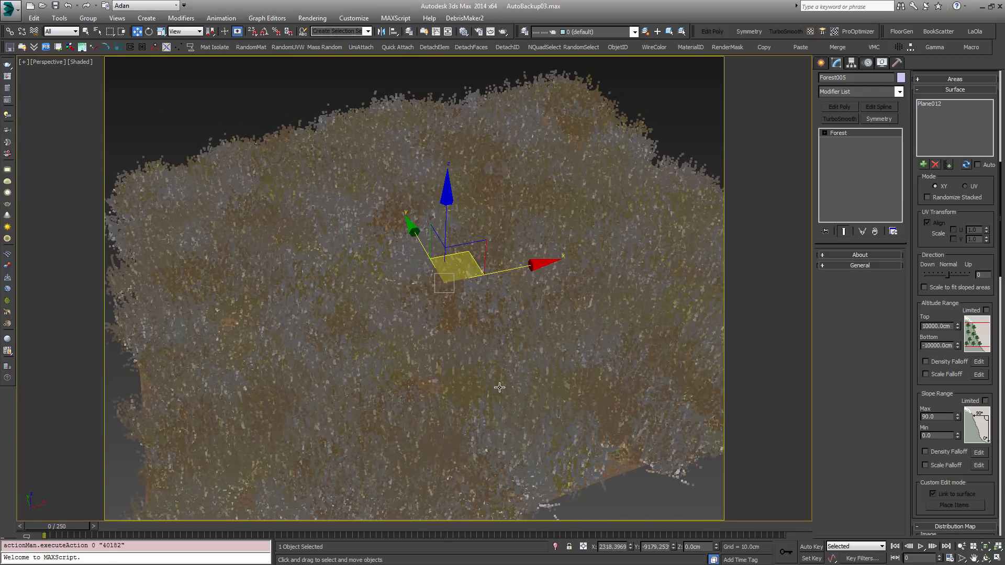
click(494, 313)
key(F9)
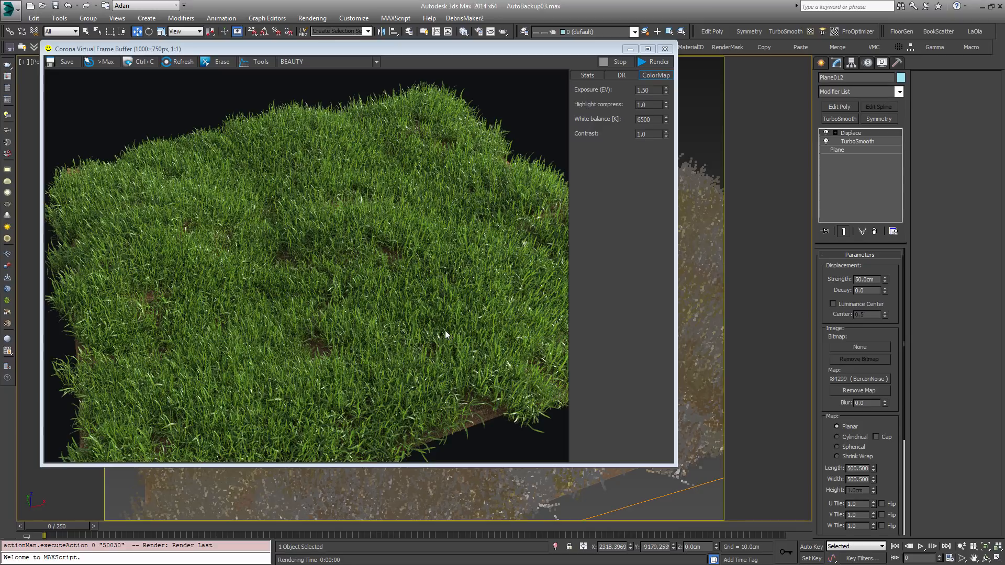
click(397, 313)
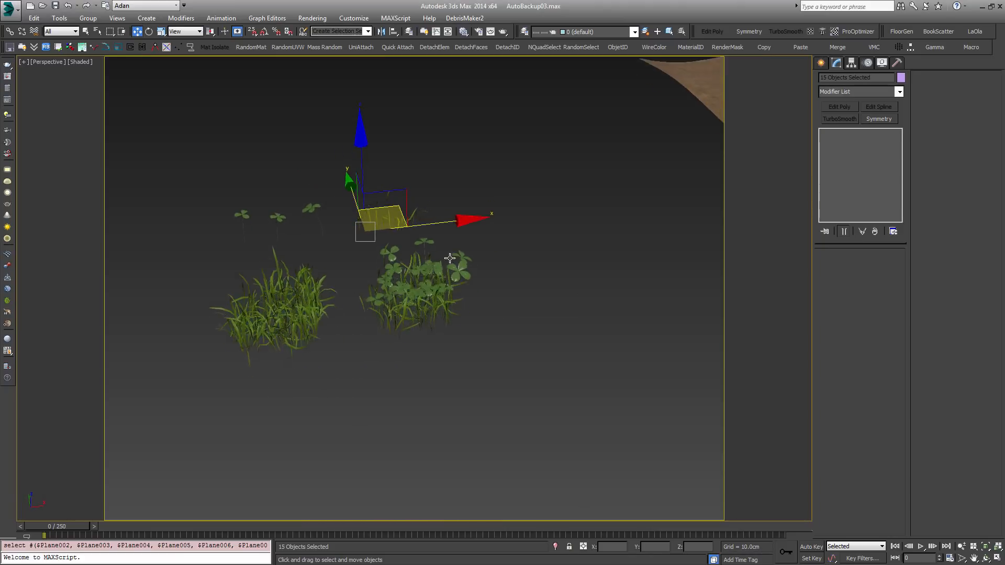
Examine the plain grass clump and the mixed grass-and-clover clump beside their source blades and leaves.
alt+middle_drag(449, 257, 501, 278)
scroll(498, 293, up, 3)
click(501, 287)
click(501, 287)
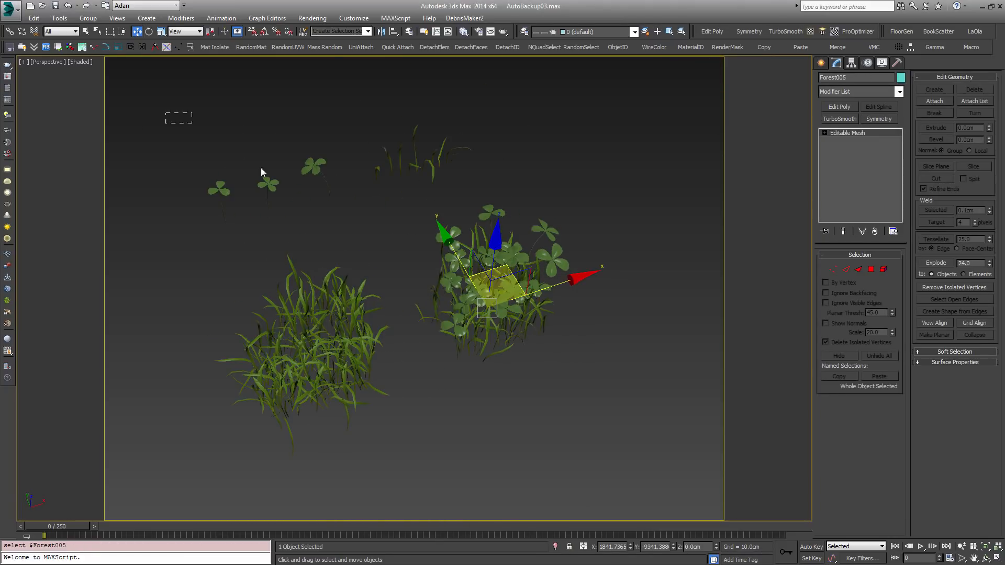
drag(345, 232, 345, 232)
alt+middle_drag(346, 231, 504, 236)
drag(269, 381, 175, 352)
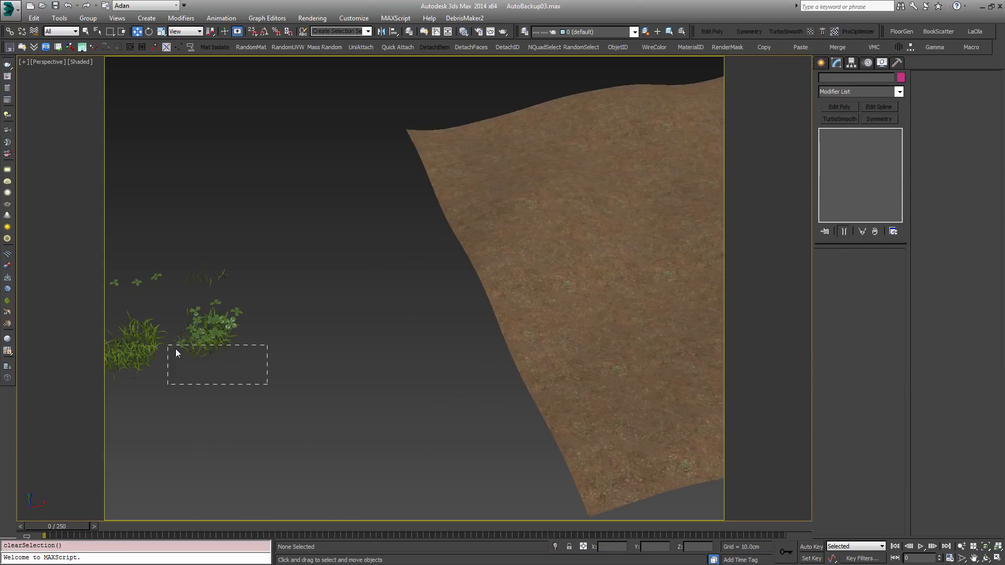
Create a new Forest Pro scatter on the bare ground plane with the recommended camera Limit to visibility enabled.
click(650, 225)
click(821, 62)
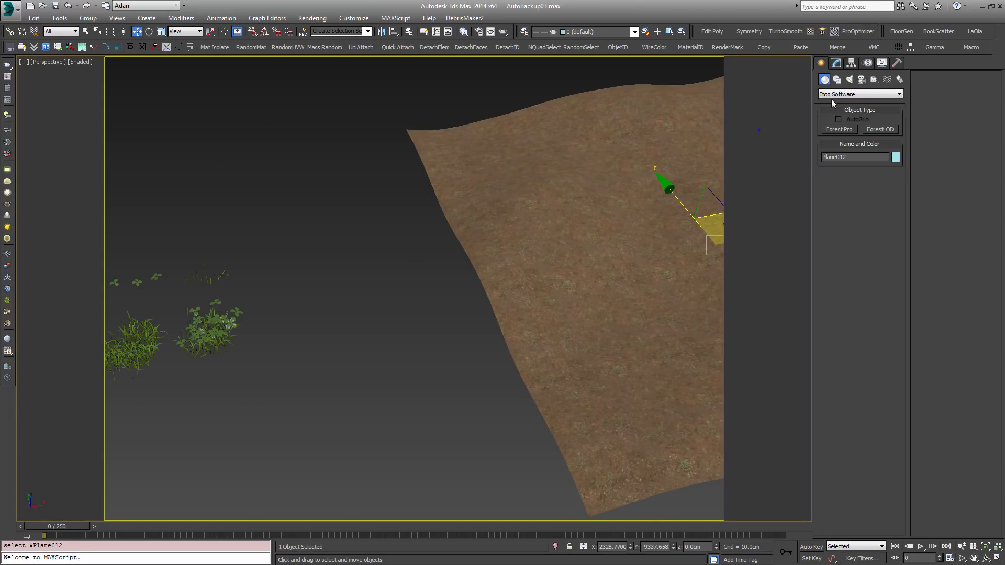
click(839, 131)
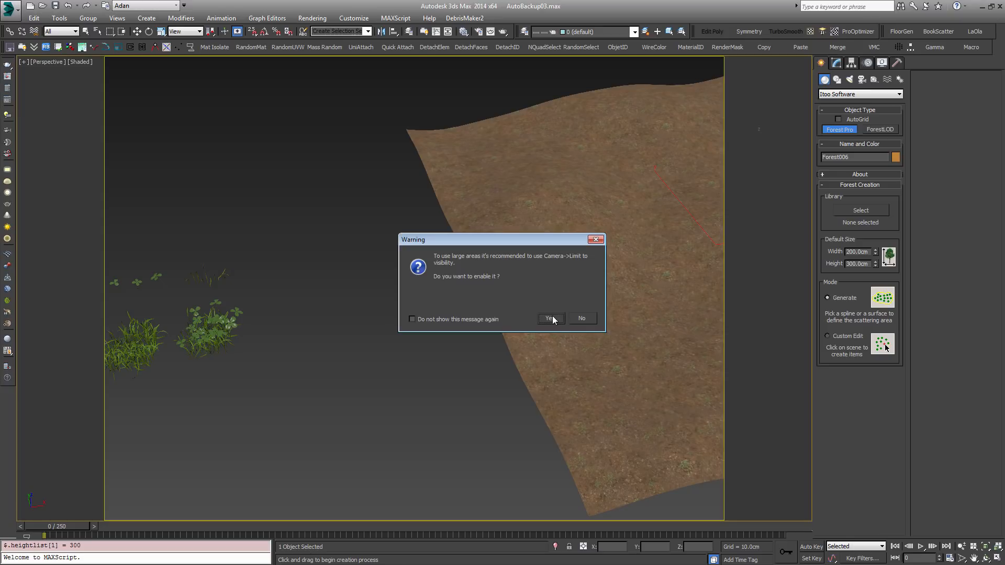
click(549, 318)
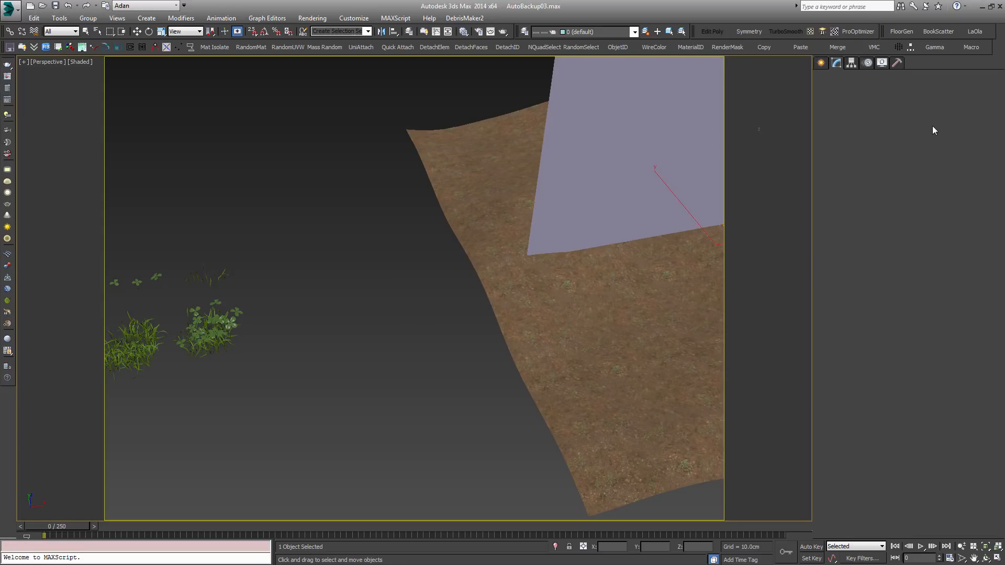
Add a second geometry item and assign the plain grass clump to the first as custom object, with point-cloud display enabled.
click(922, 153)
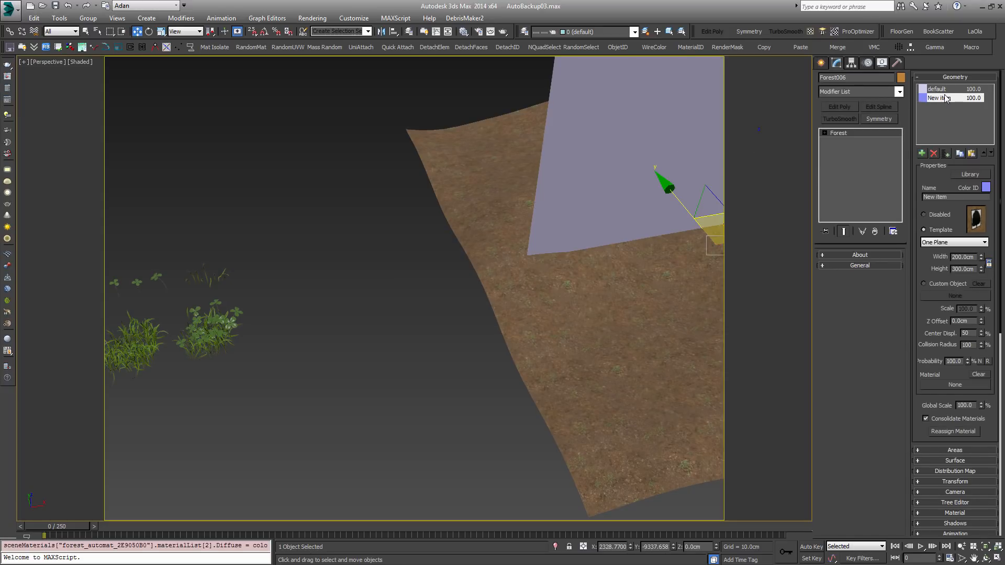
click(941, 89)
click(942, 283)
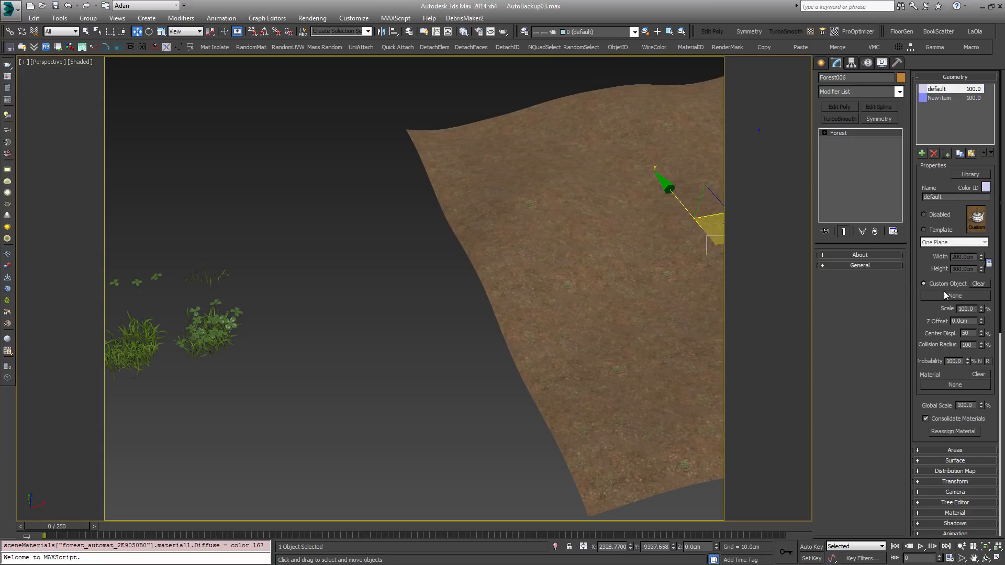
click(946, 296)
click(137, 342)
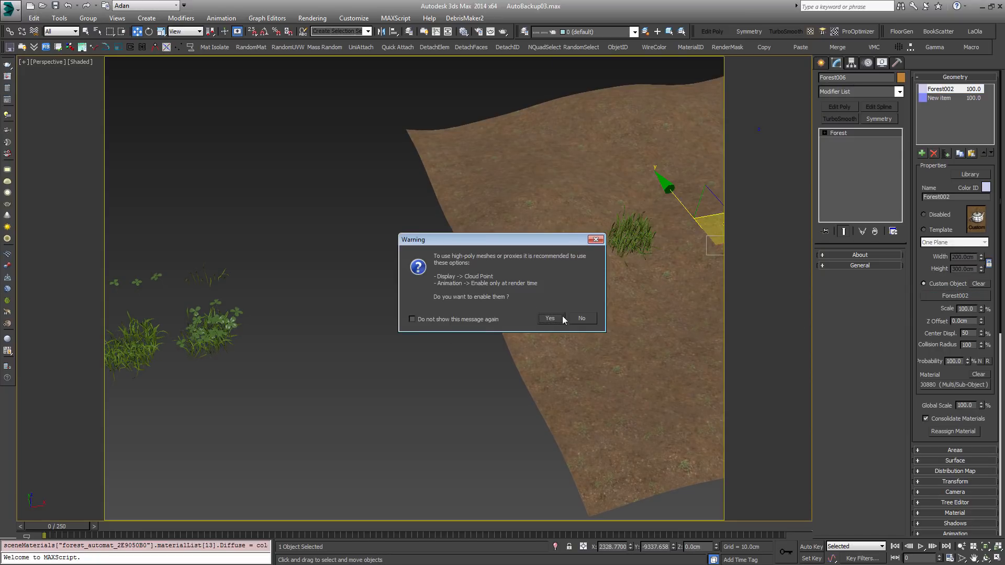
click(550, 320)
Assign the mixed grass-and-clover clump as custom object of the second geometry item.
click(952, 97)
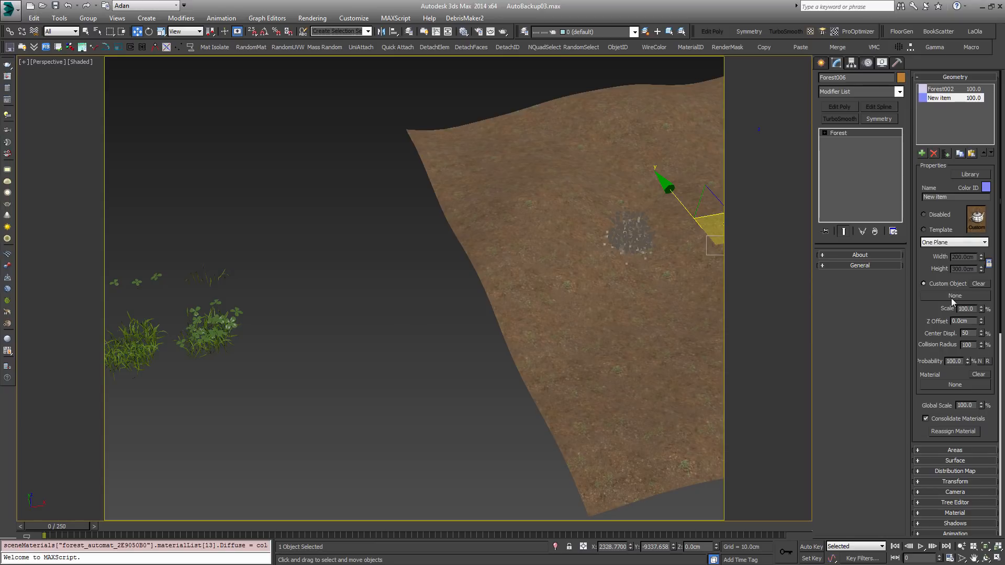
click(952, 301)
click(195, 335)
middle_drag(562, 276, 527, 272)
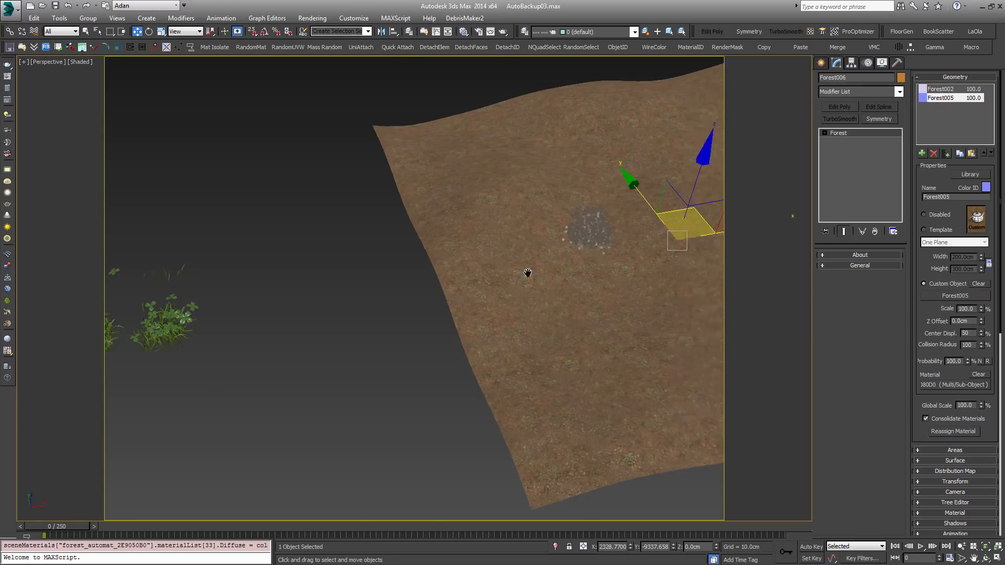
Set the scatter's distribution map density to 700 cm so the clumps cover the ground plane densely.
key(z)
click(953, 470)
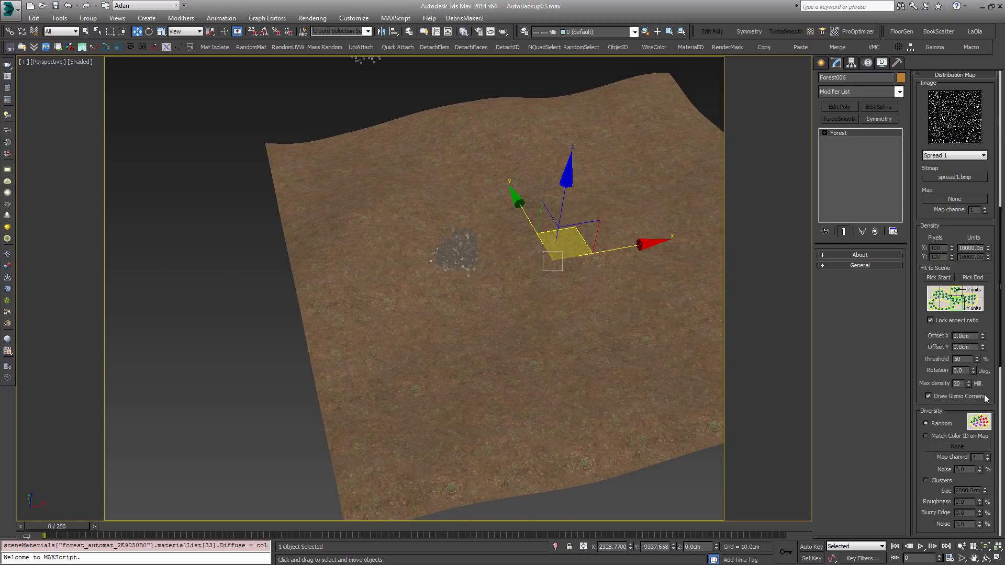
drag(988, 248, 984, 300)
scroll(512, 342, down, 3)
middle_drag(707, 338, 528, 335)
scroll(513, 341, down, 2)
click(970, 74)
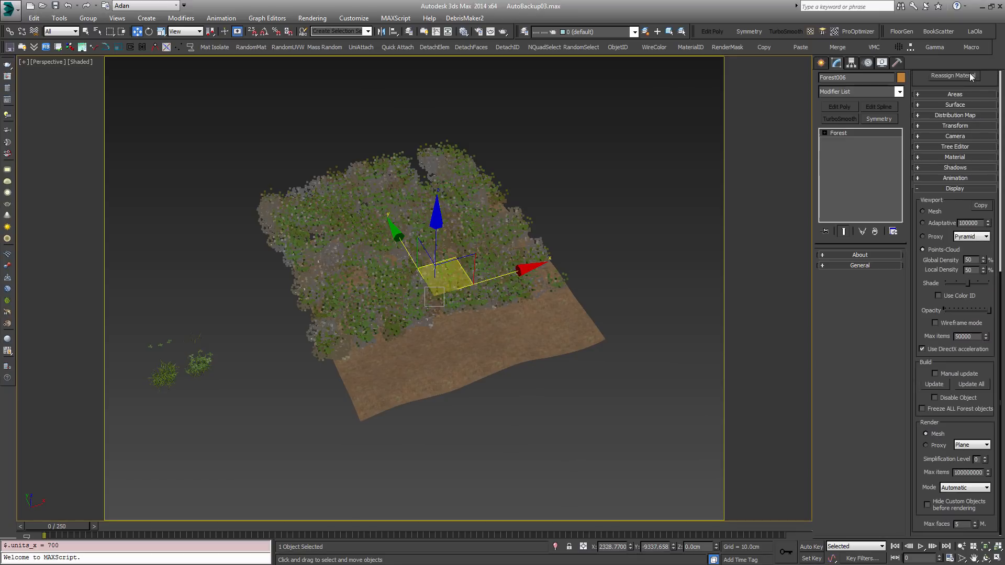
Set the scatter's surface direction to 0 so the clumps follow the ground's normals.
click(950, 105)
click(950, 106)
click(950, 105)
click(977, 180)
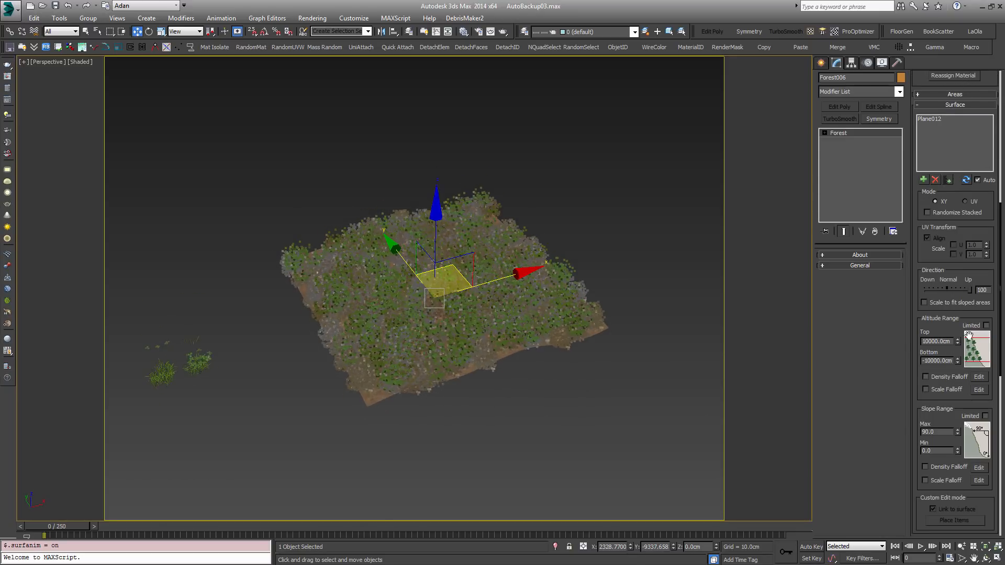
drag(951, 296, 923, 286)
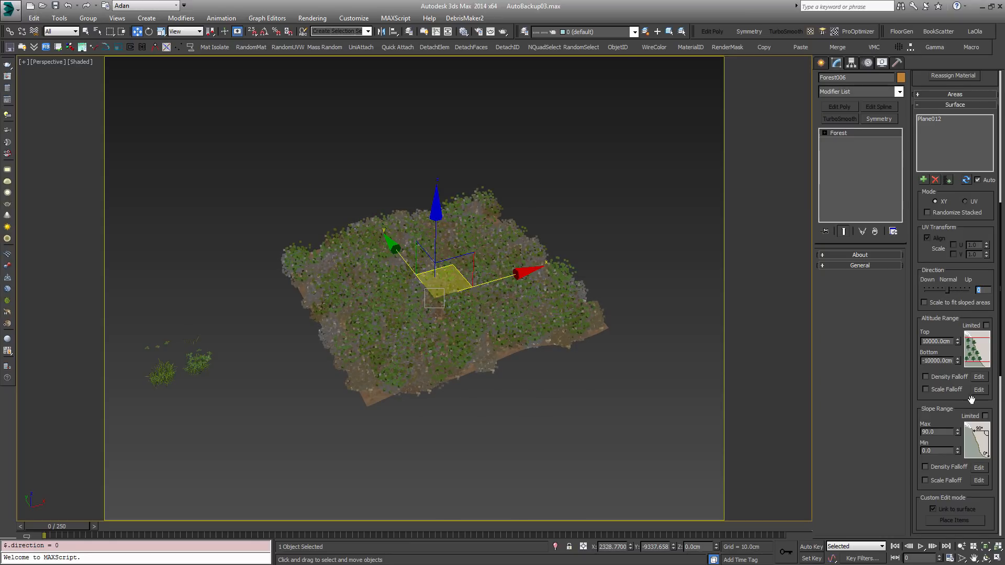
Enable random rotation with the X and Y minimum and maximum at 0, and enable random scale for the scatter.
scroll(972, 399, down, 10)
scroll(987, 358, down, 3)
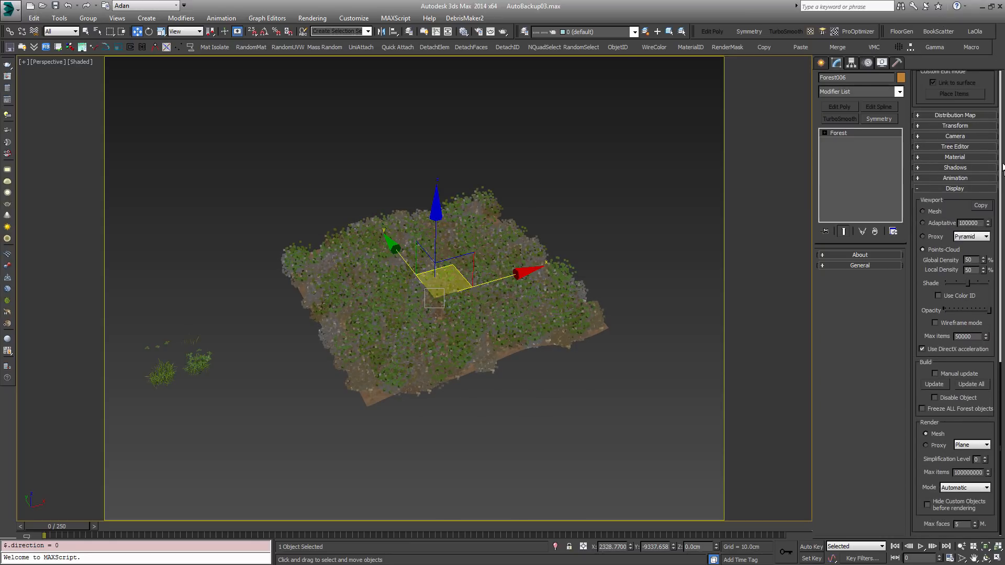
click(954, 125)
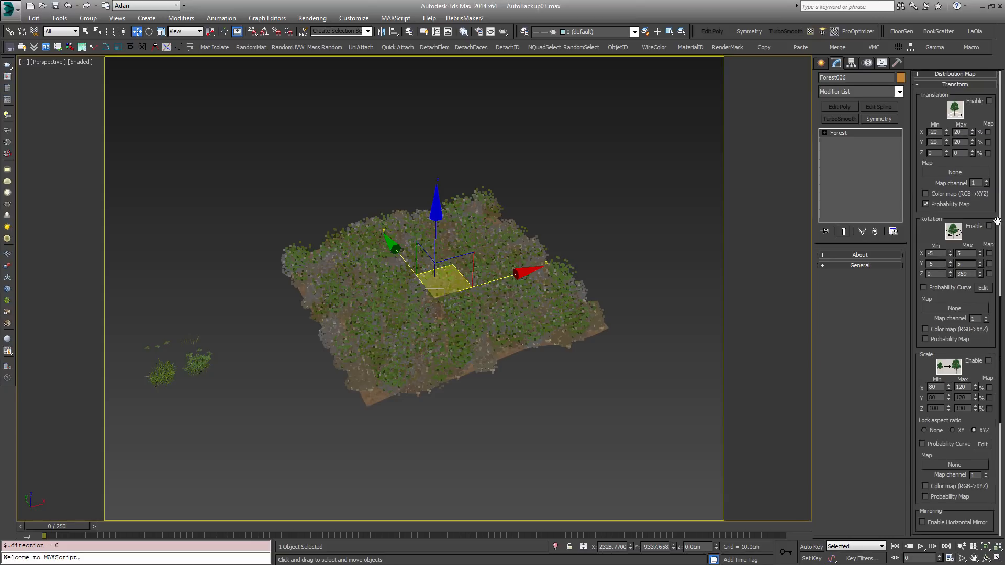
click(988, 226)
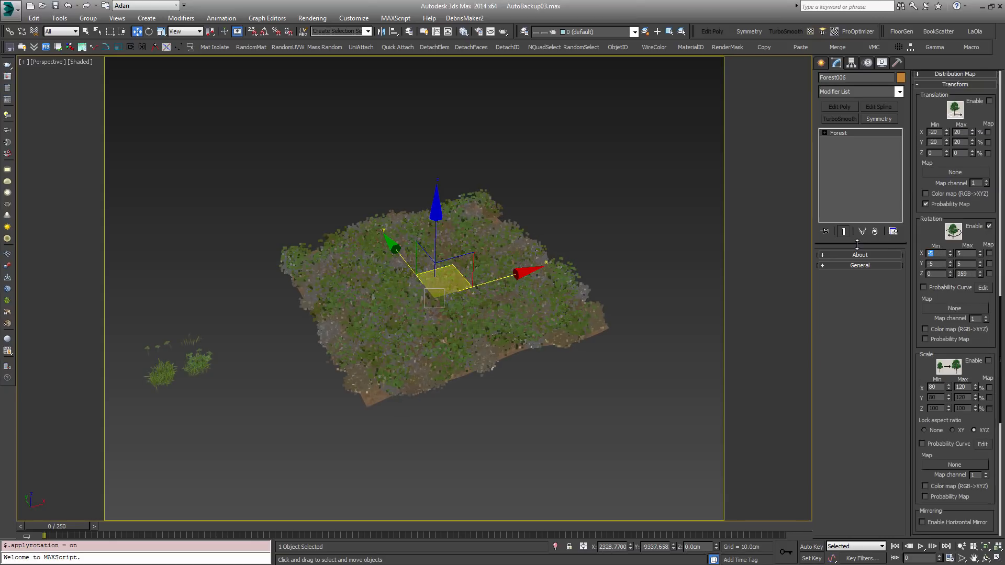
key(Tab)
text(0)
key(Tab)
text(0)
key(Tab)
text(0)
key(Return)
click(989, 361)
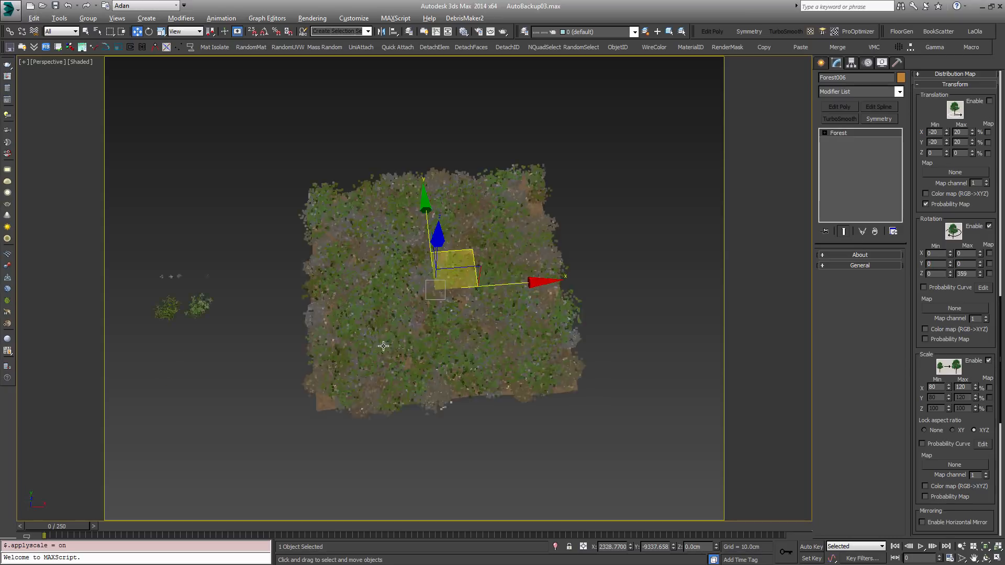
Isolate the ground plane and its scatter from the rest of the scene.
scroll(471, 343, up, 5)
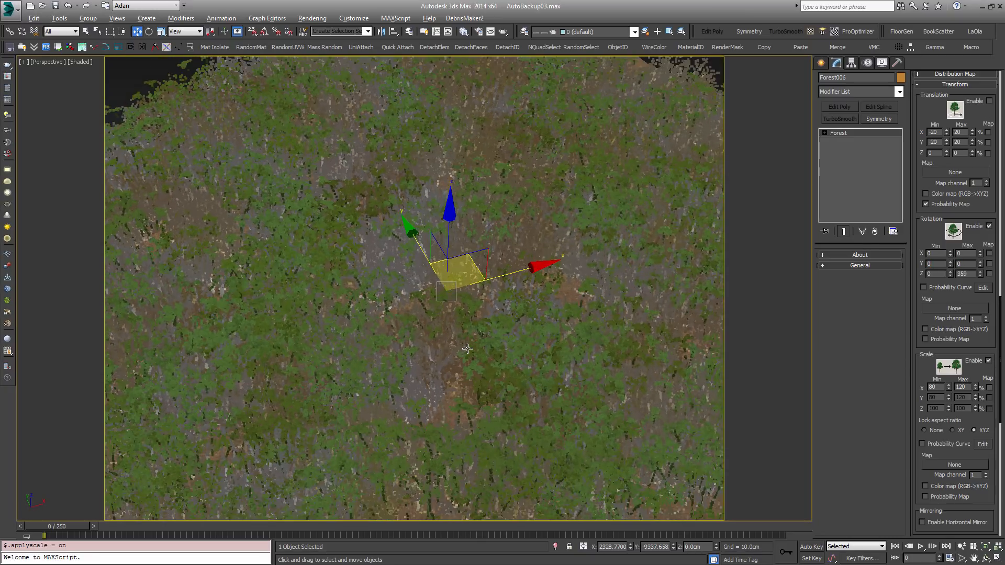
scroll(418, 348, down, 3)
drag(358, 105, 575, 327)
key(alt+q)
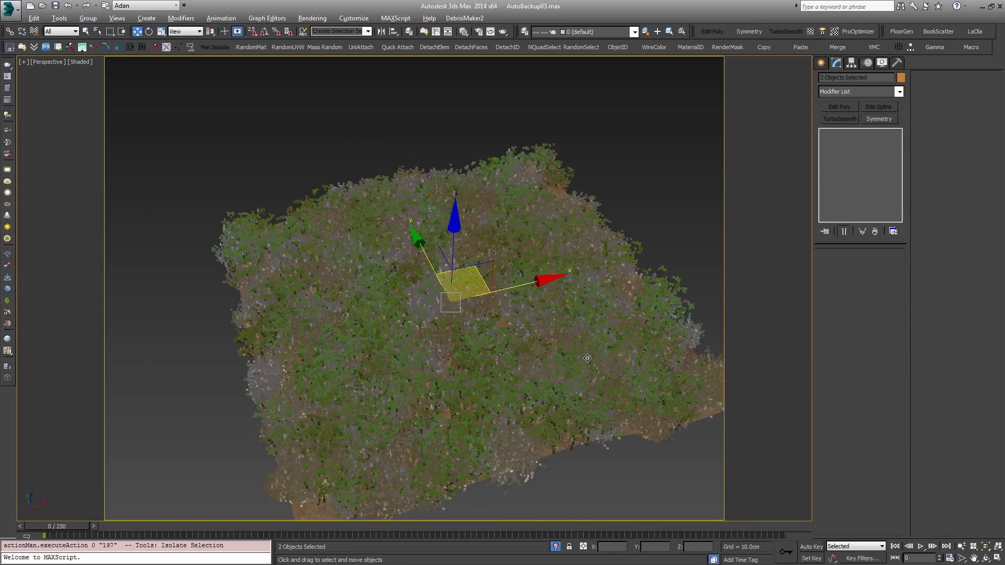
Test-render the isolated lawn patch from a closer view, then cancel the render and close the frame buffer.
middle_drag(588, 358, 634, 360)
scroll(642, 361, up, 3)
key(F9)
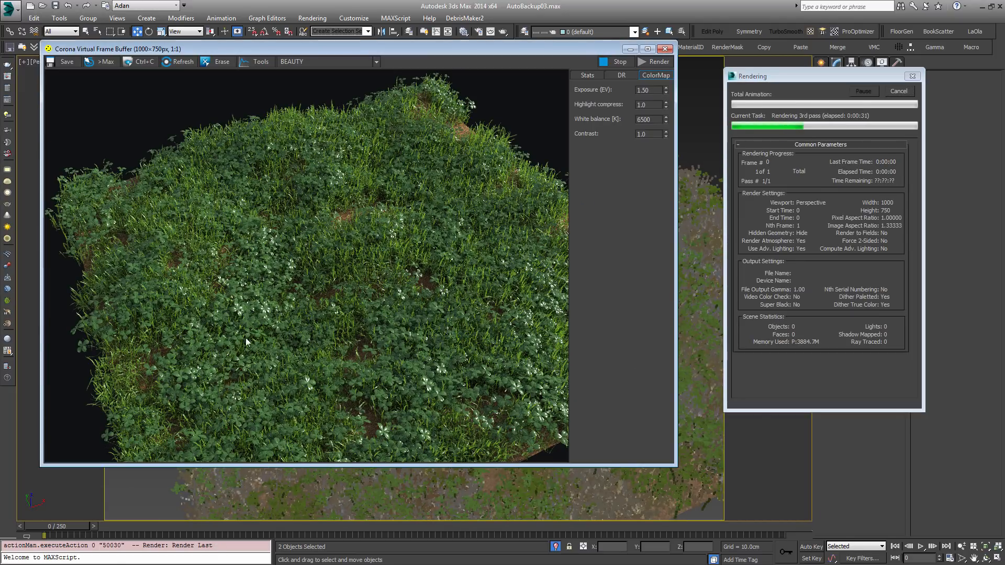
click(899, 92)
click(665, 48)
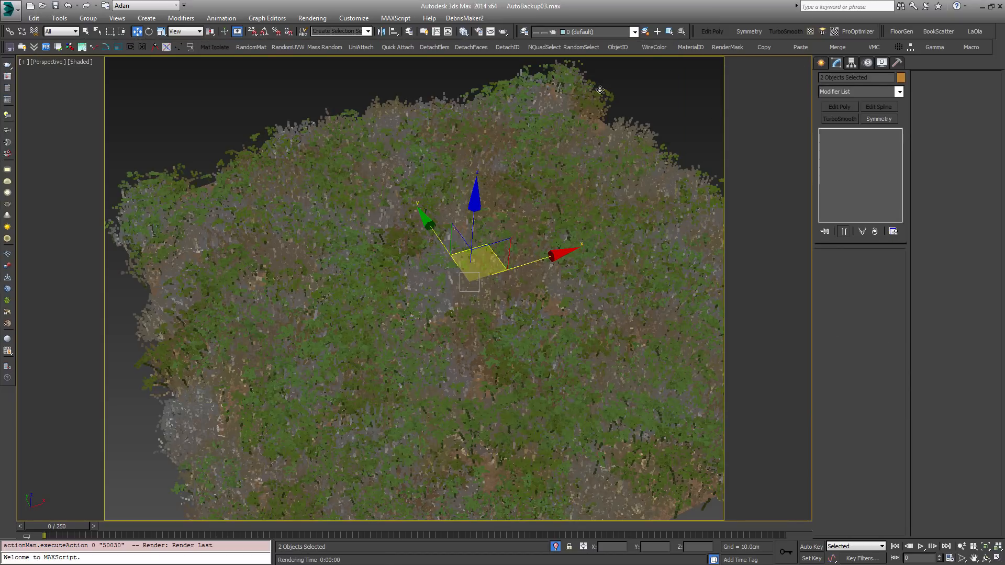
Select the scatter on the ground plane and display its point cloud by color ID.
click(581, 102)
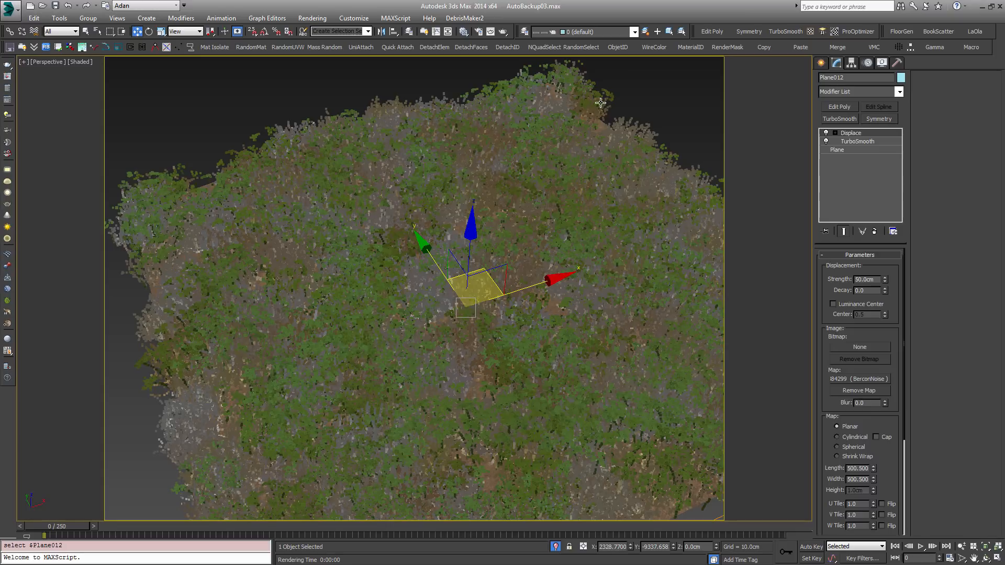
click(600, 103)
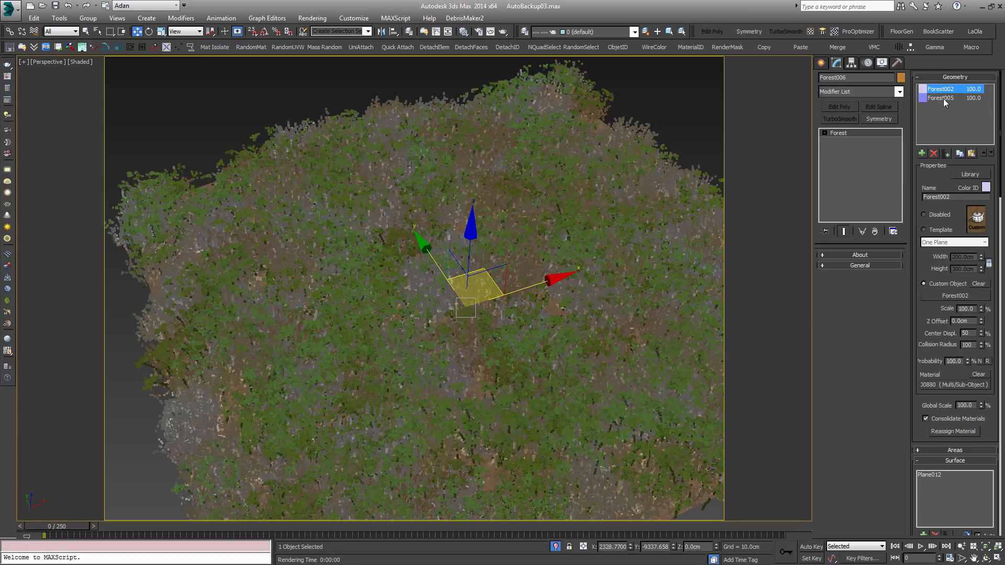
click(945, 78)
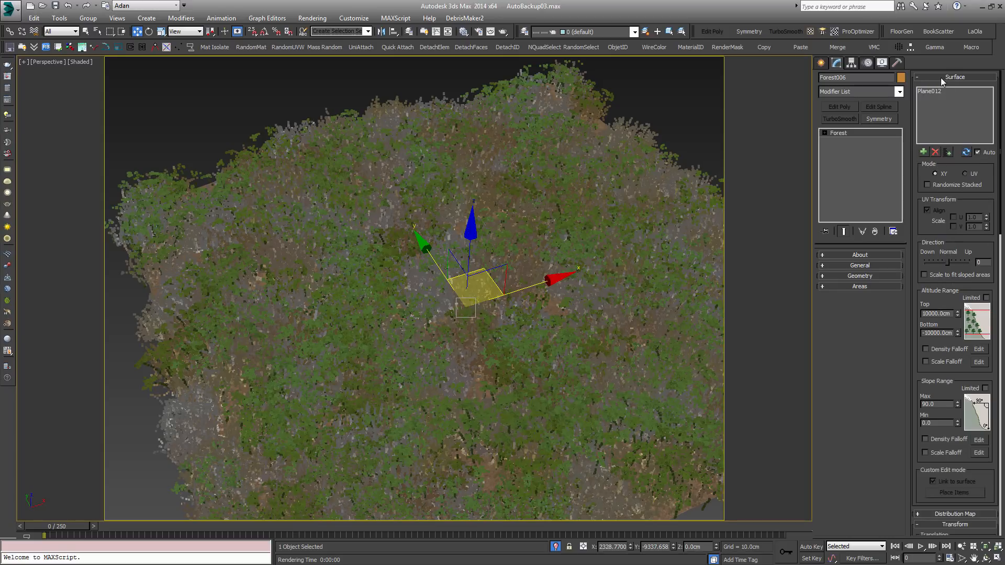
click(940, 77)
scroll(991, 471, down, 5)
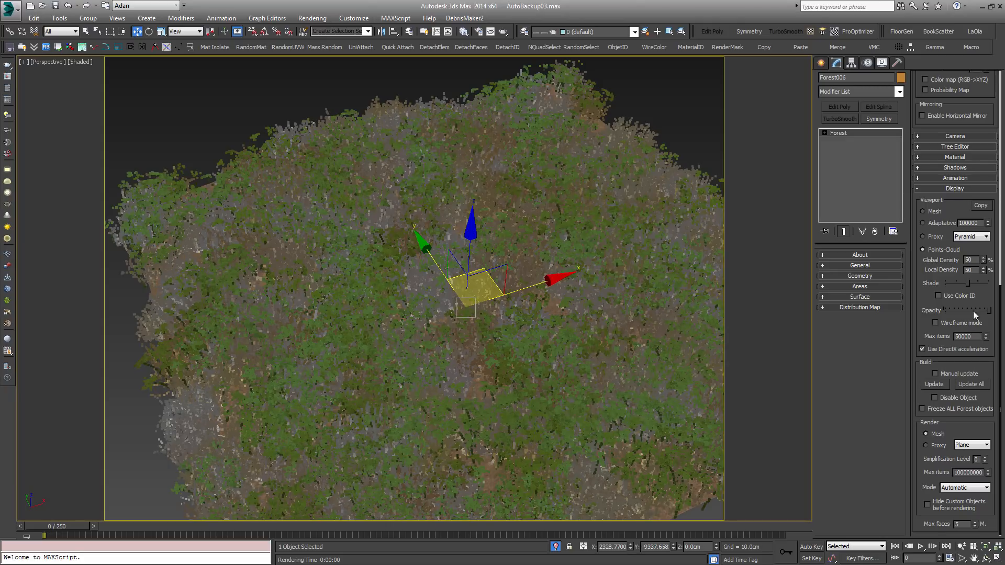
click(938, 296)
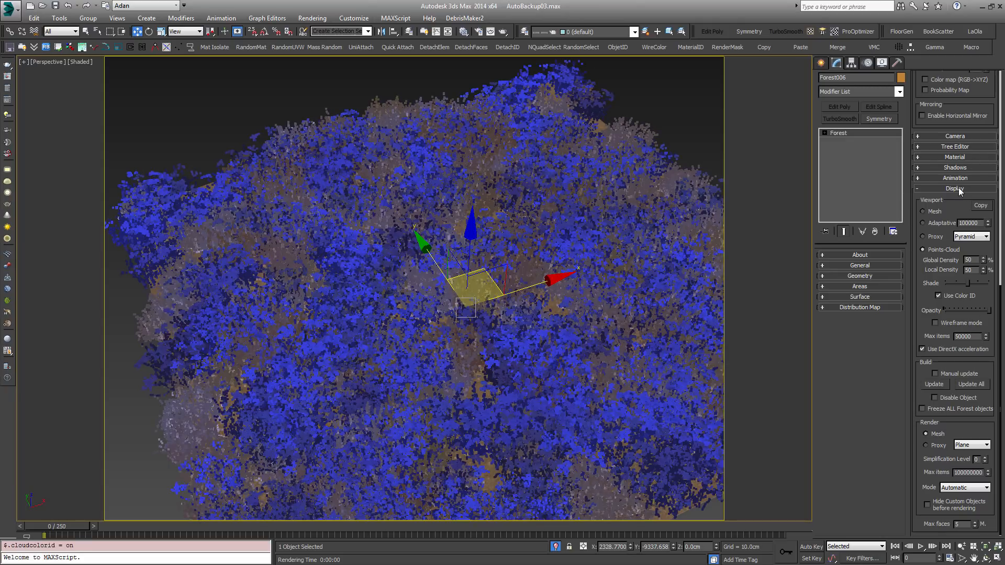
Lower the probability of the mixed grass-and-clover clump to 25% and reduce it further to 20%.
scroll(990, 128, up, 5)
scroll(995, 111, up, 3)
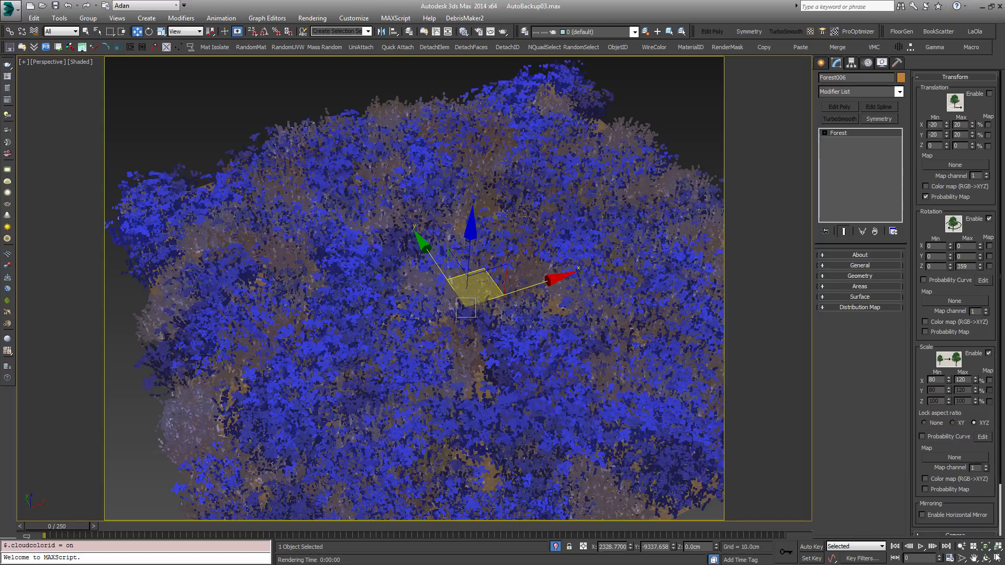
click(946, 79)
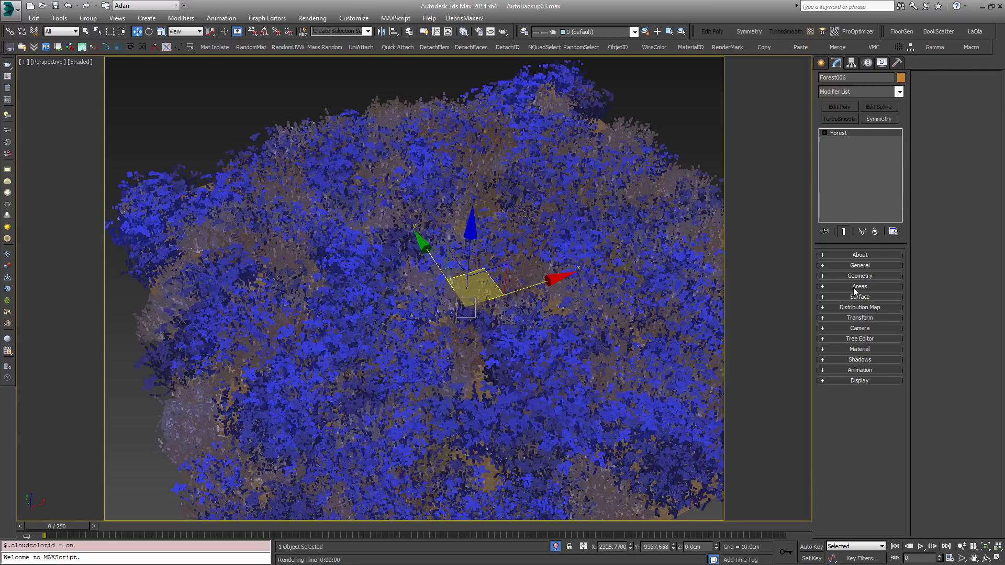
click(858, 275)
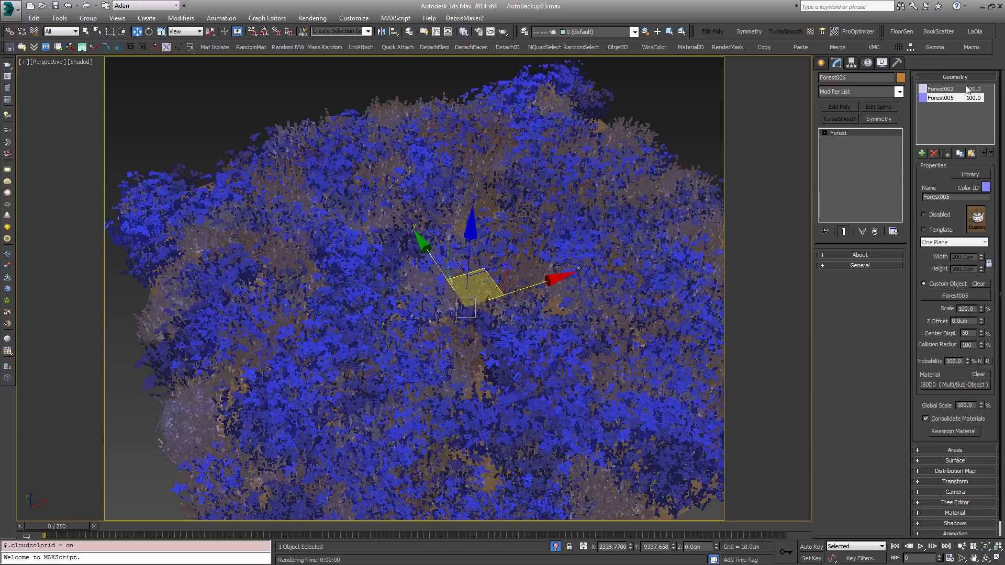
middle_drag(573, 344, 571, 305)
scroll(387, 299, up, 4)
scroll(432, 302, down, 4)
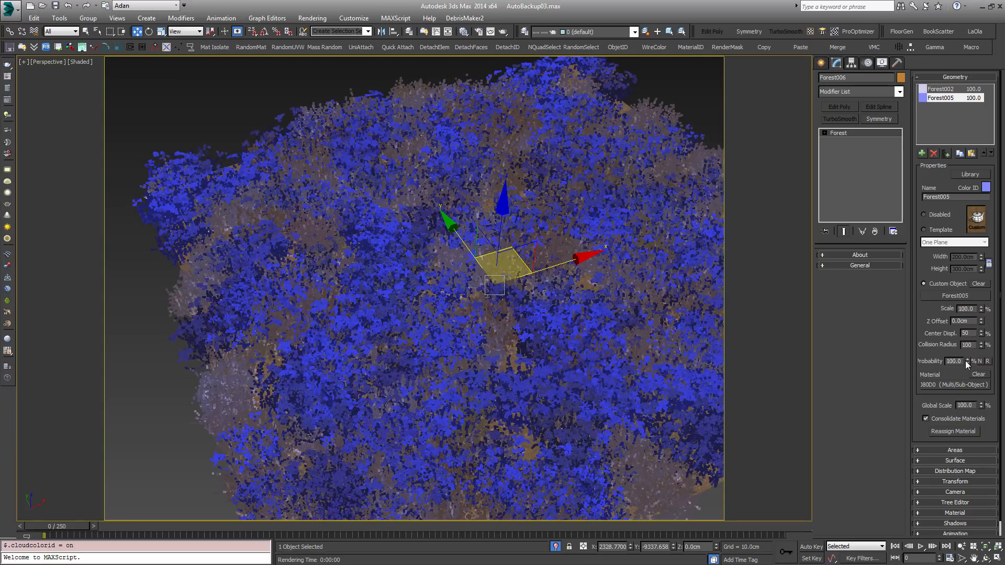
drag(962, 361, 852, 338)
text(5)
key(Return)
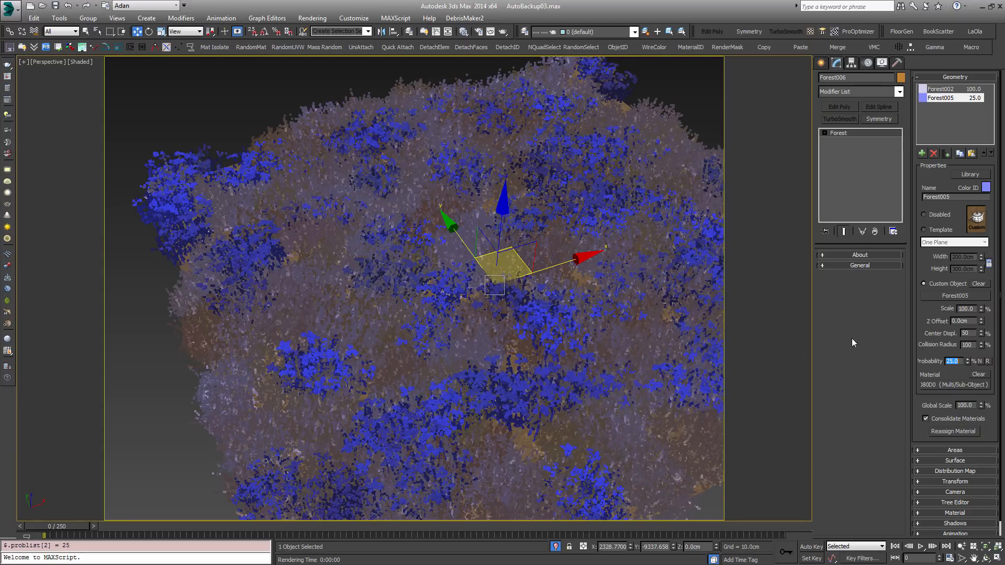
scroll(600, 337, up, 3)
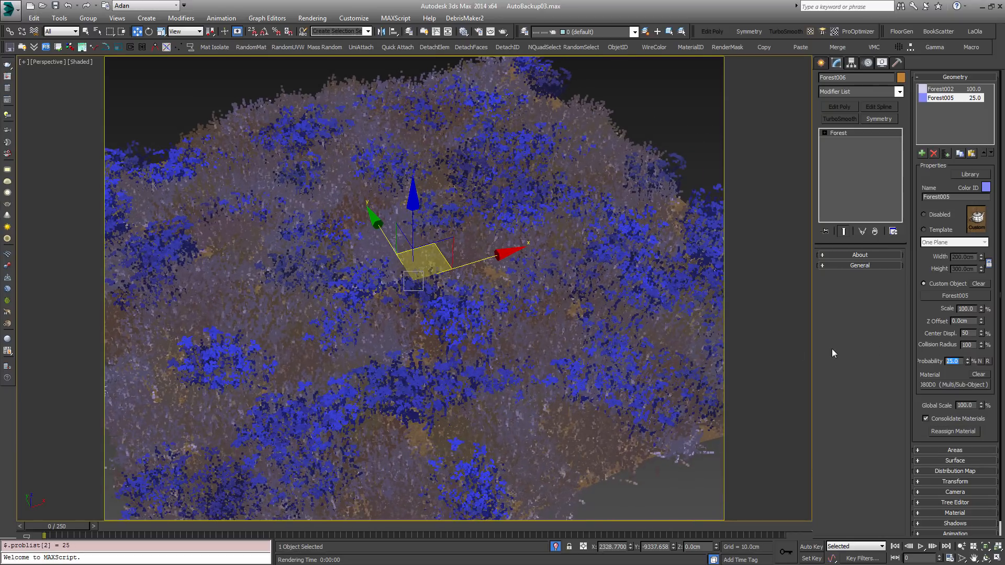
text(20)
key(Return)
scroll(452, 361, down, 3)
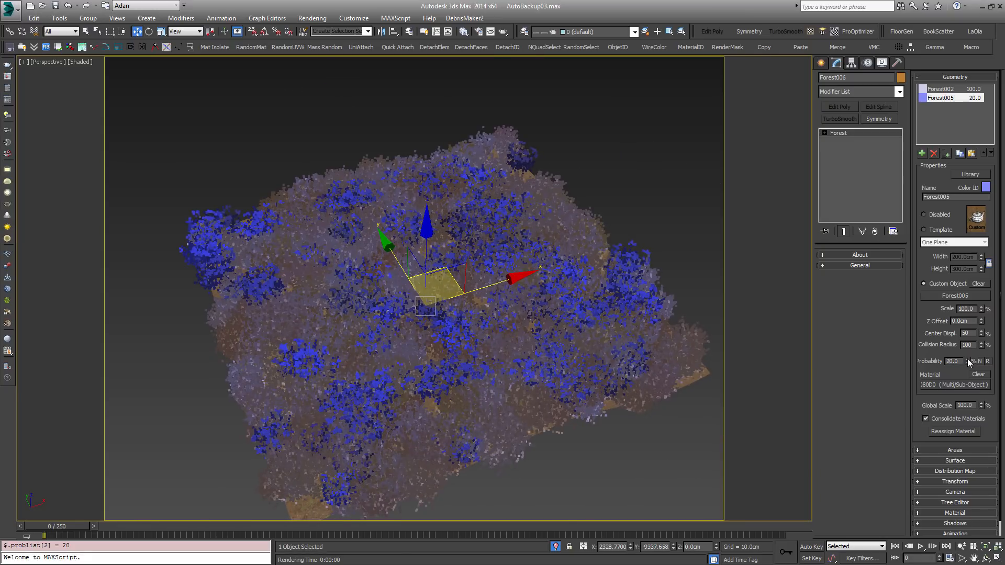
Reduce the scale of the mixed grass-and-clover clump to 84%.
drag(979, 309, 980, 318)
scroll(492, 382, up, 3)
scroll(497, 366, down, 3)
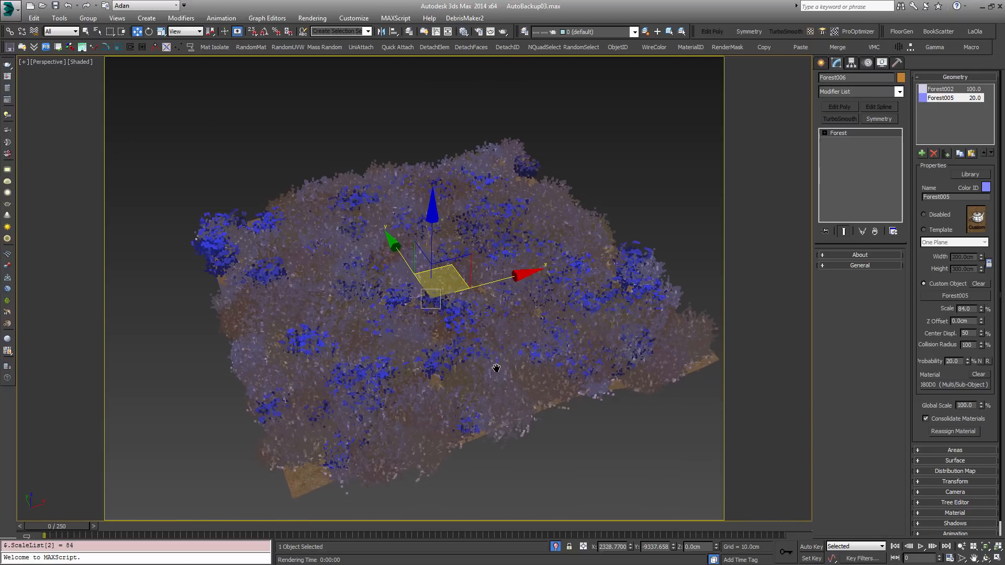
Render the lawn patch to check the sparser, smaller clover clumps, then cancel the render and close the frame buffer.
key(shift+q)
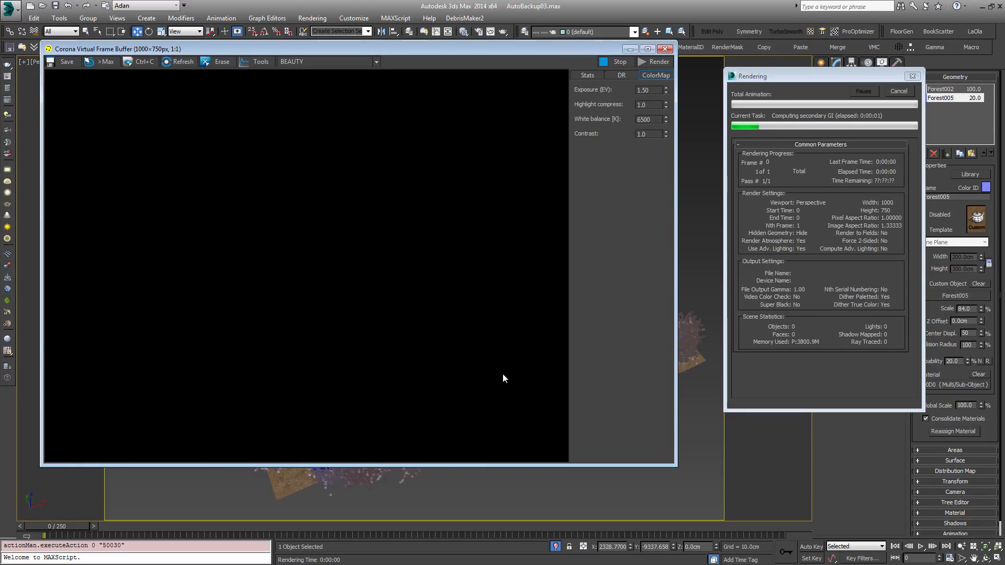
scroll(267, 337, up, 1)
scroll(352, 369, down, 1)
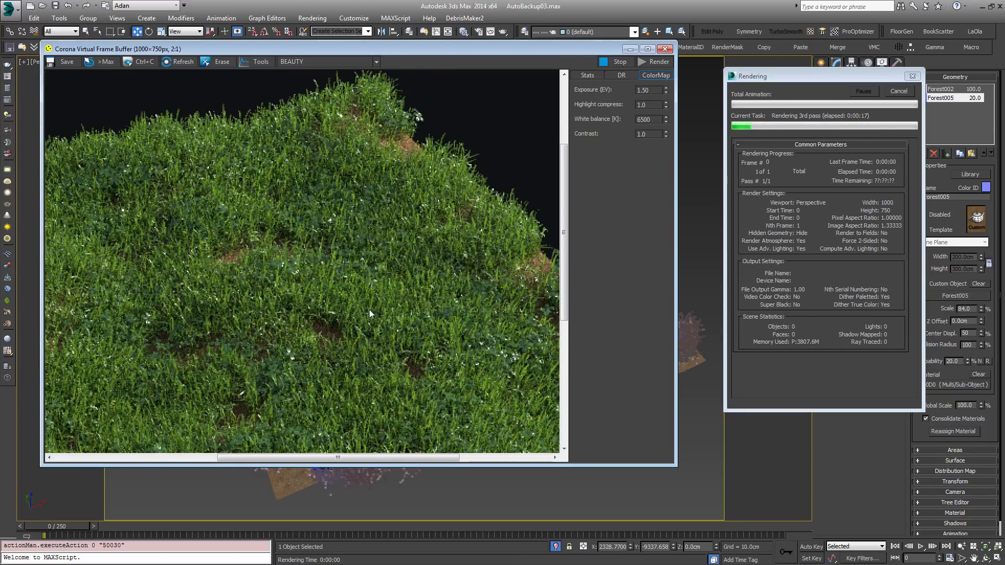
scroll(375, 334, down, 1)
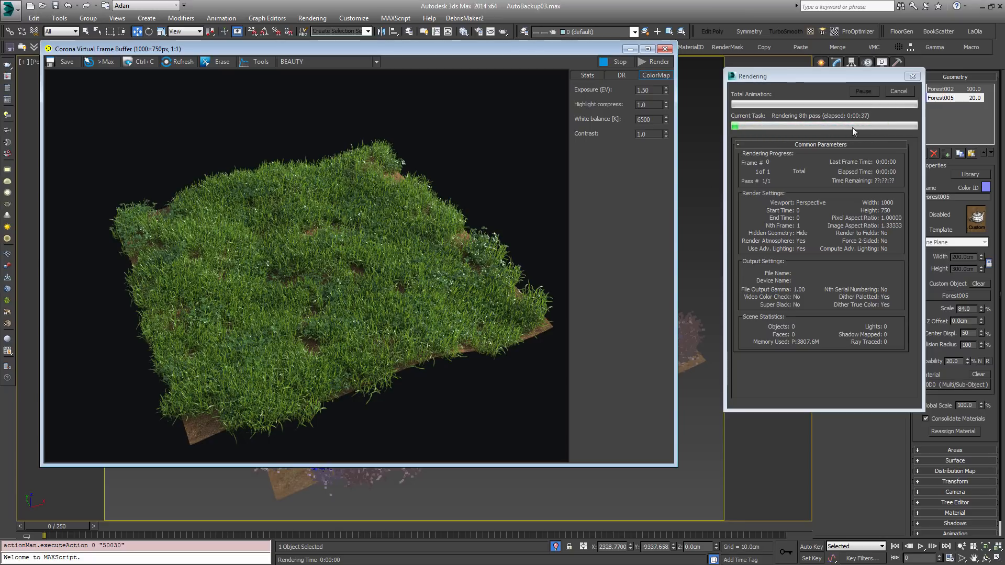
click(898, 91)
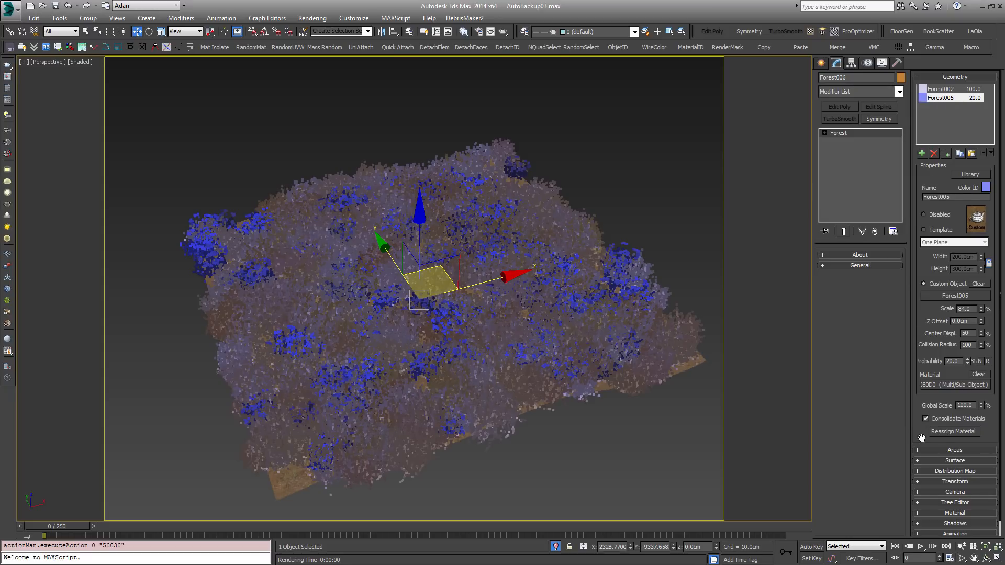
Switch the scatter's diversity from random to clusters with a size of 100 cm.
scroll(911, 207, down, 2)
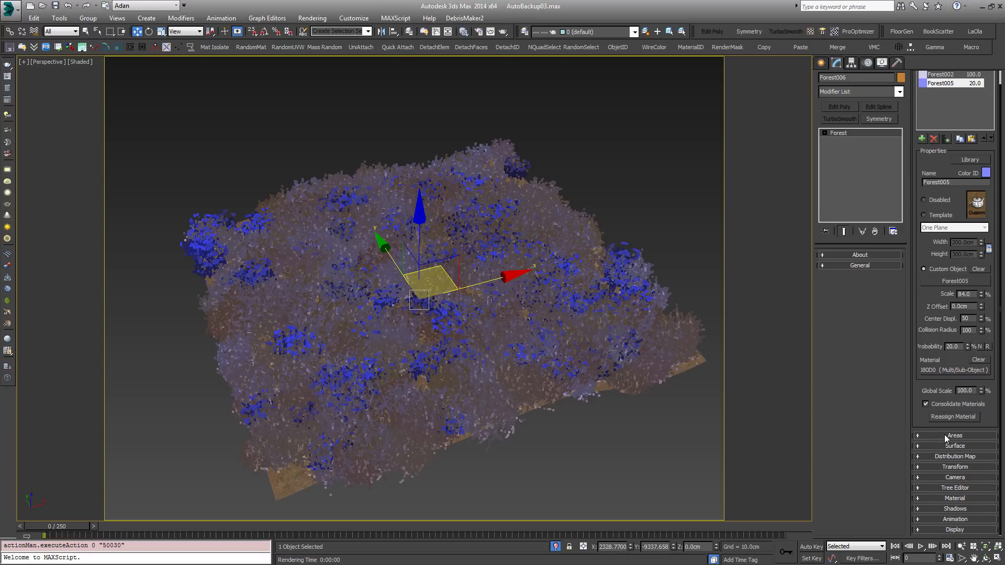
click(945, 456)
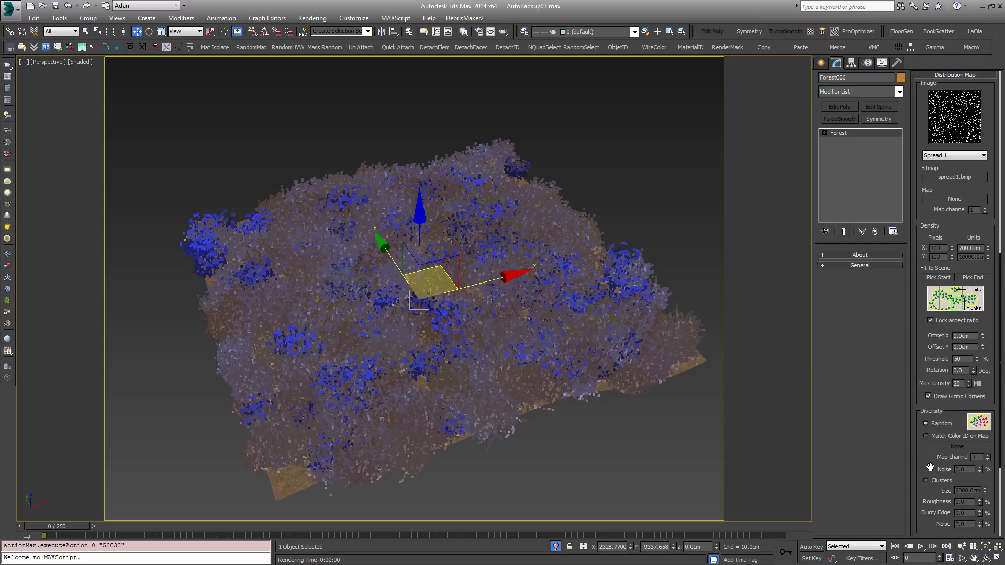
scroll(929, 467, down, 3)
click(926, 403)
drag(981, 417, 973, 465)
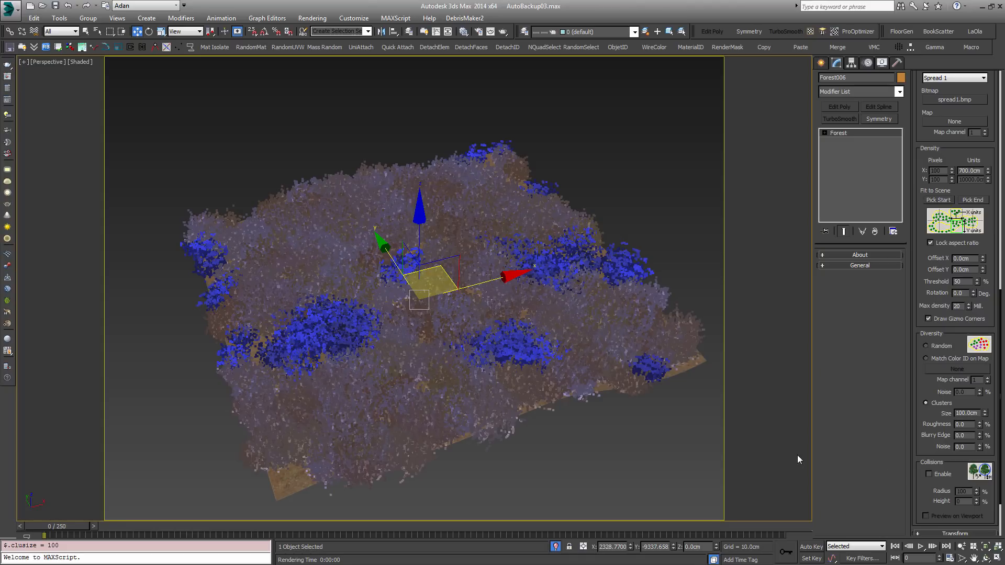
Render the lawn patch and examine the clustered clover patches up close and as a whole.
key(shift+q)
scroll(292, 308, up, 1)
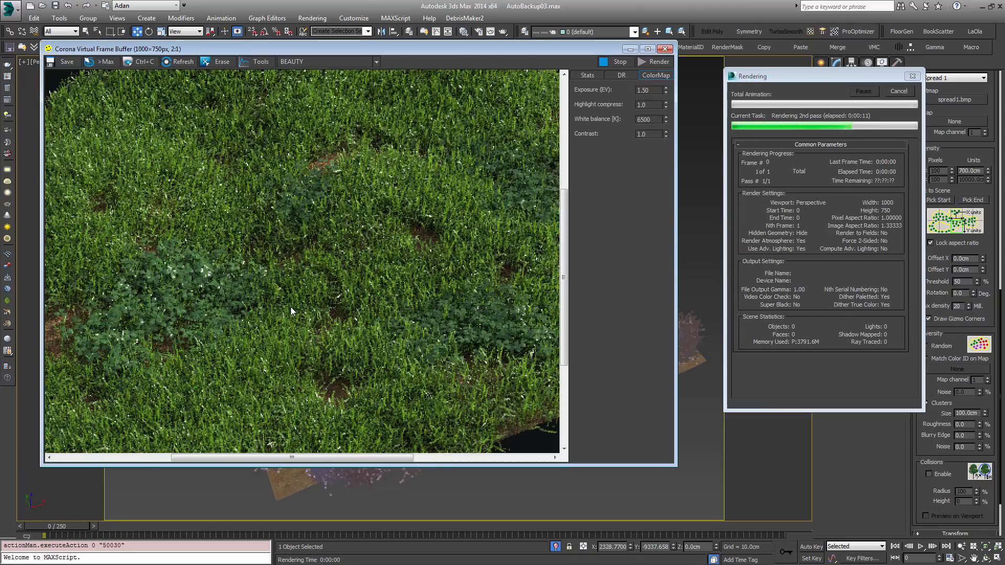
scroll(282, 311, down, 2)
scroll(283, 311, up, 1)
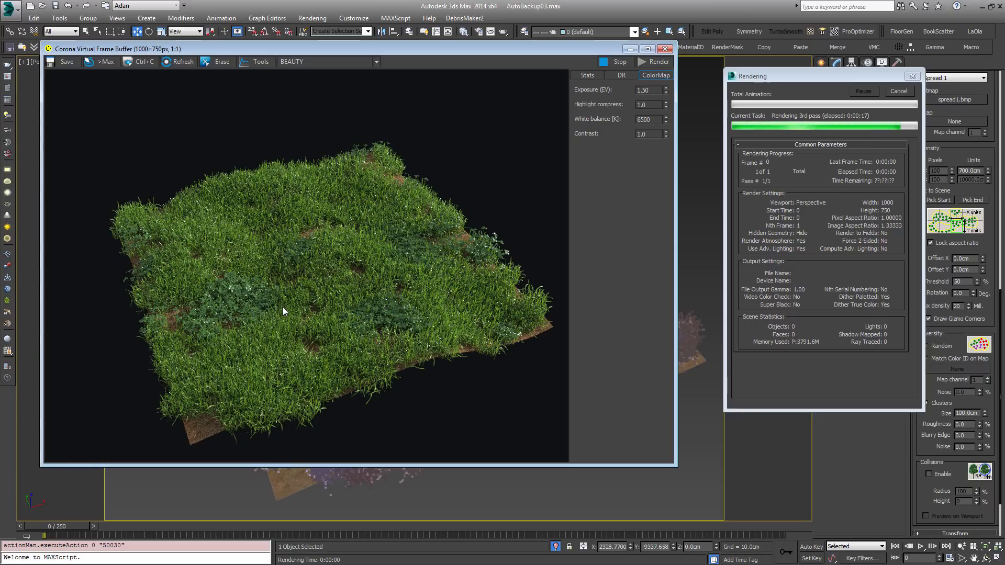
scroll(281, 296, up, 1)
scroll(323, 284, down, 1)
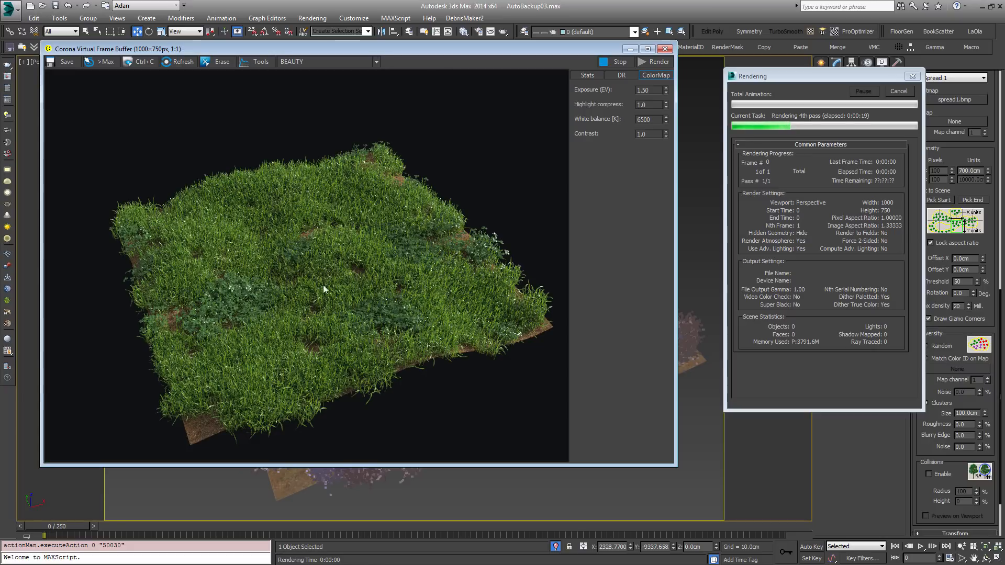
Cancel the lawn render, close the frame buffer and reselect the lawn scatter.
scroll(391, 273, up, 1)
scroll(391, 273, down, 1)
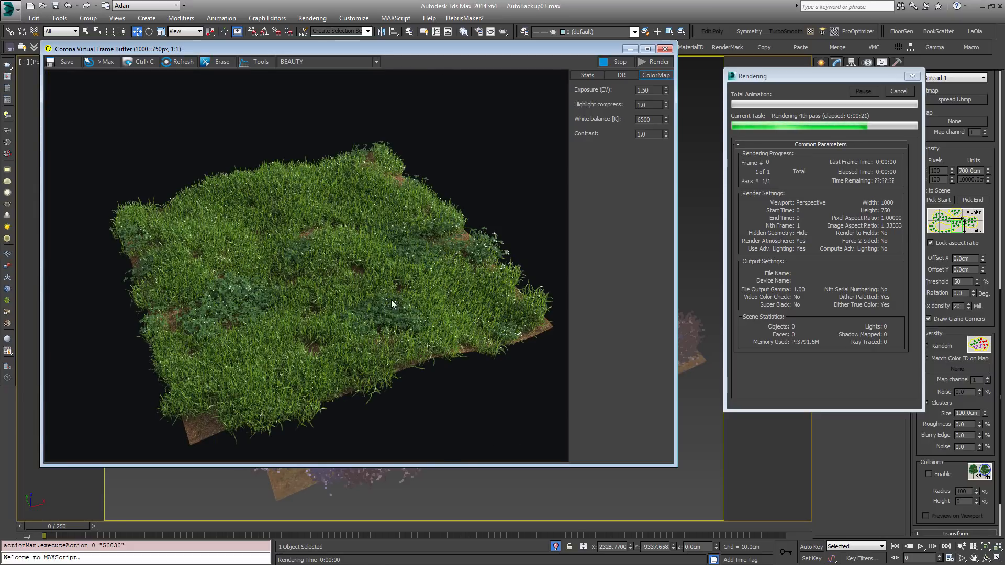
click(898, 91)
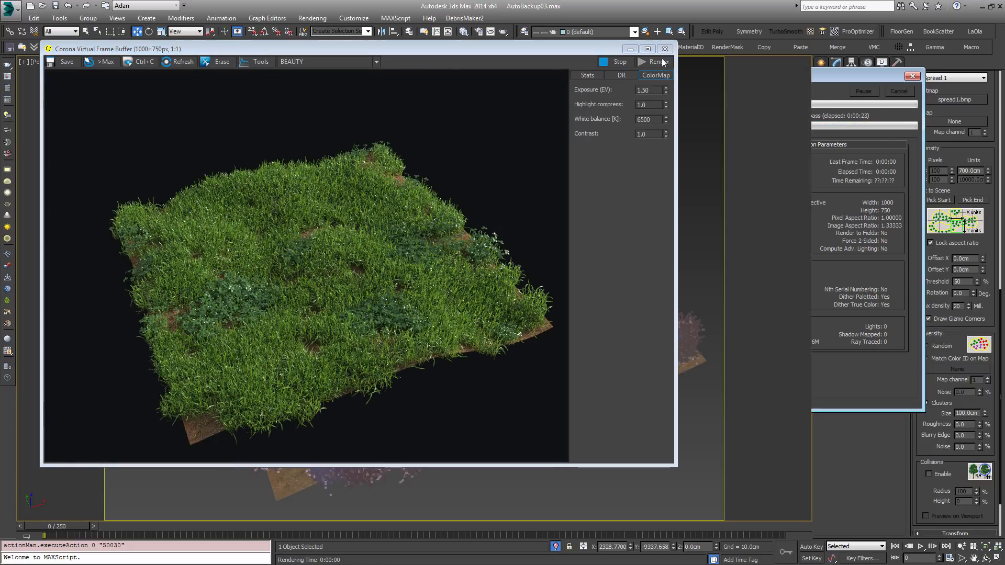
click(664, 49)
click(549, 227)
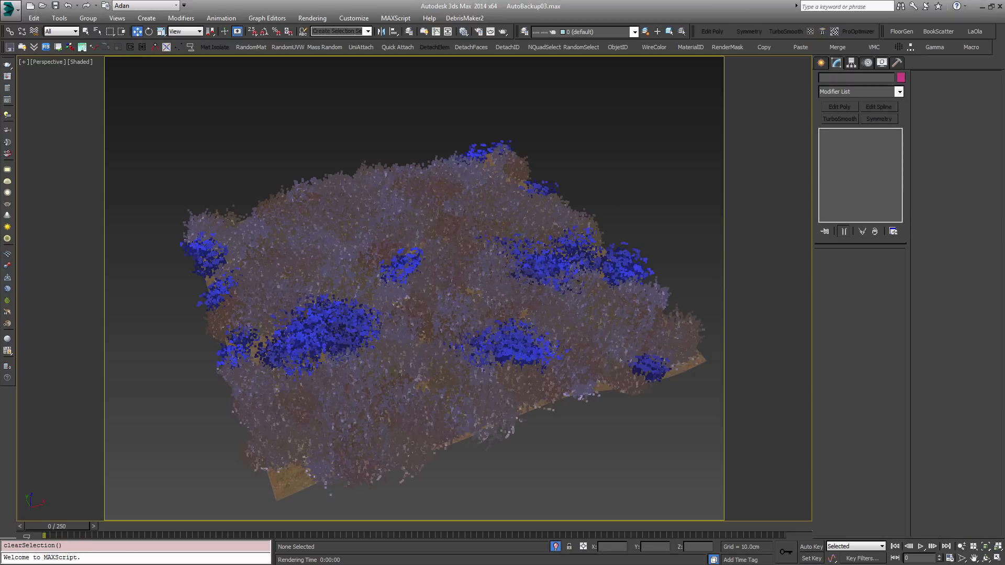
click(455, 274)
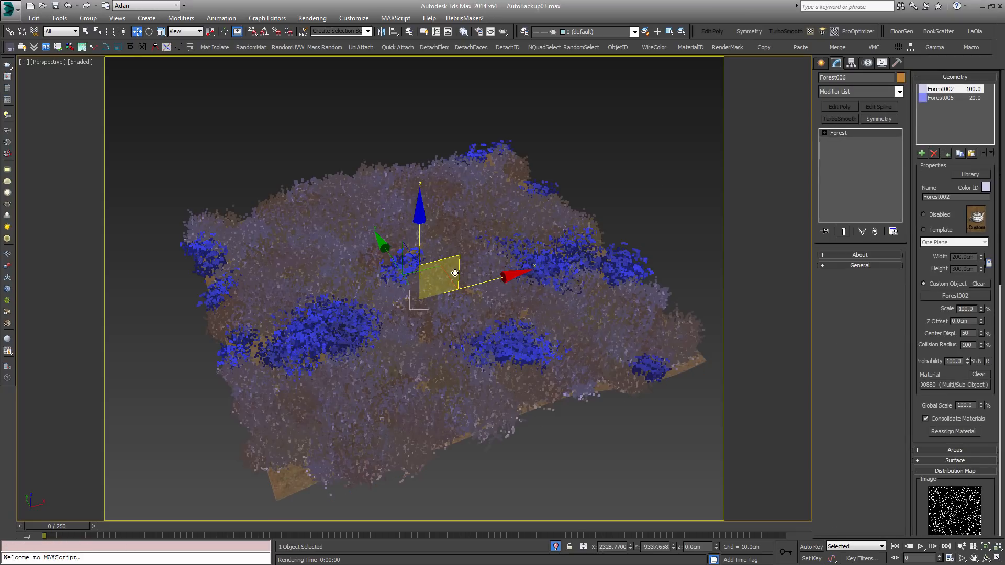
scroll(455, 273, down, 5)
scroll(457, 273, up, 5)
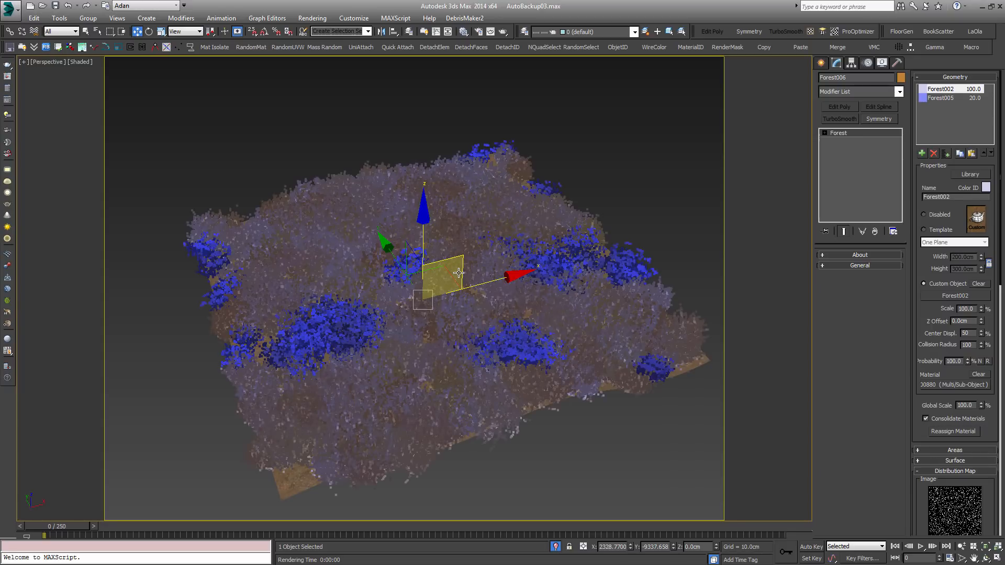
scroll(458, 272, down, 5)
Exit isolation and unhide all objects in the scene.
drag(260, 139, 588, 437)
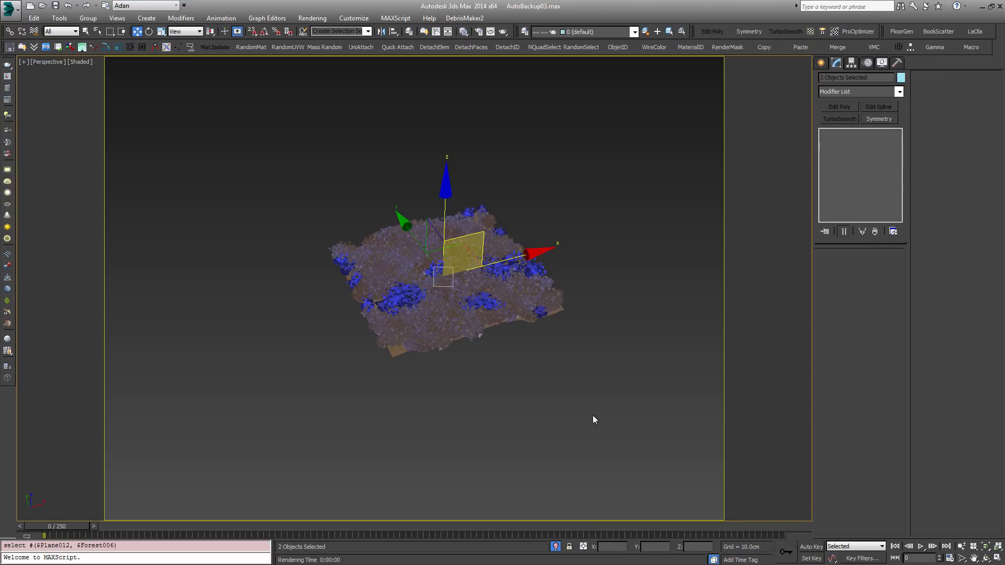
click(556, 546)
scroll(373, 308, down, 6)
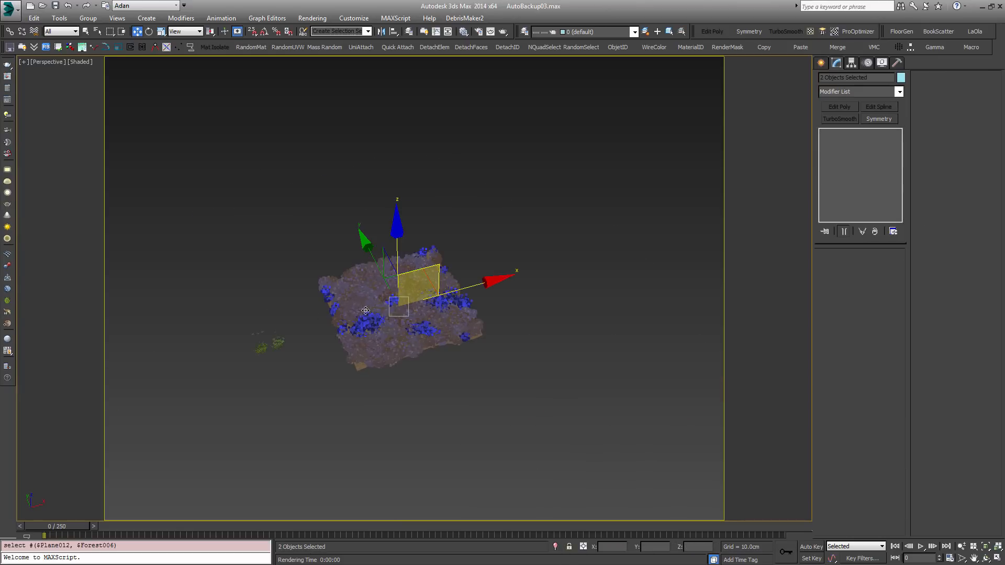
alt+middle_drag(374, 309, 385, 289)
right_click(507, 369)
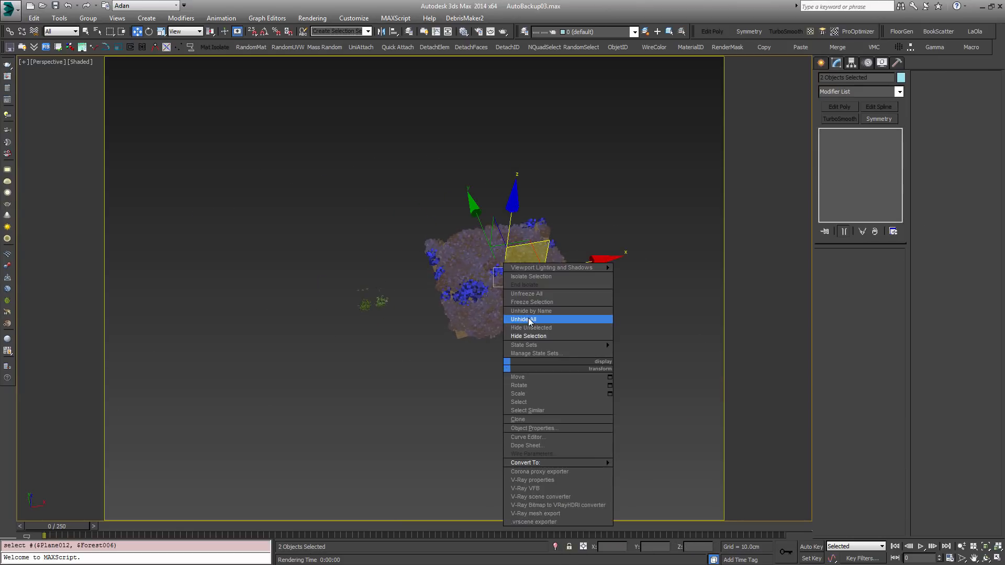
click(529, 318)
click(547, 323)
alt+middle_drag(377, 309, 406, 245)
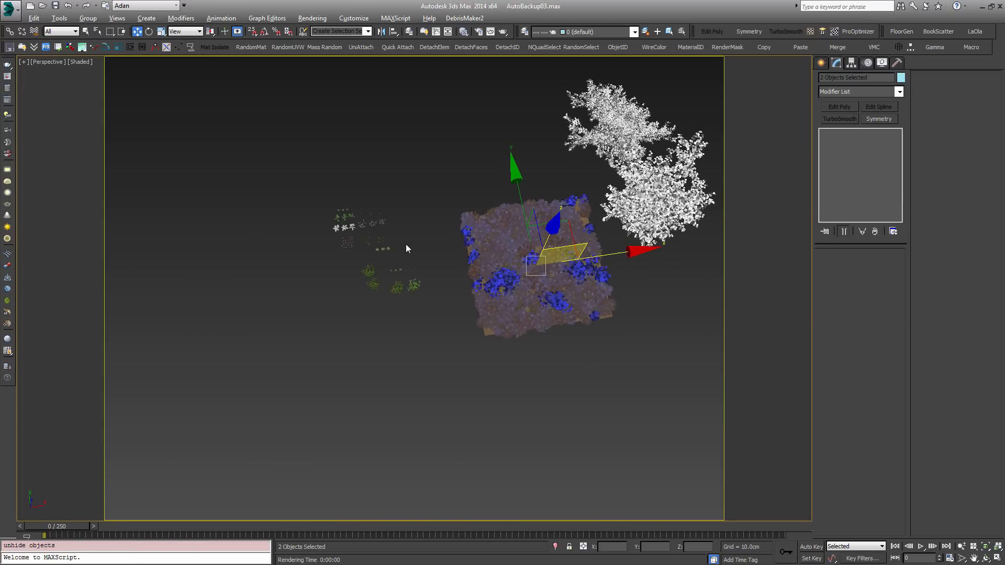
Clone the three green fern-like plants and three white leafy plants as copies beside the grass and clover clumps.
scroll(372, 293, up, 7)
middle_drag(393, 300, 451, 330)
scroll(413, 208, up, 4)
middle_drag(381, 257, 448, 304)
middle_drag(302, 219, 394, 280)
drag(434, 378, 392, 369)
scroll(327, 304, down, 6)
middle_drag(318, 276, 194, 205)
mouse_move(213, 194)
mouse_down()
mouse_move(443, 424)
mouse_move(444, 454)
mouse_up()
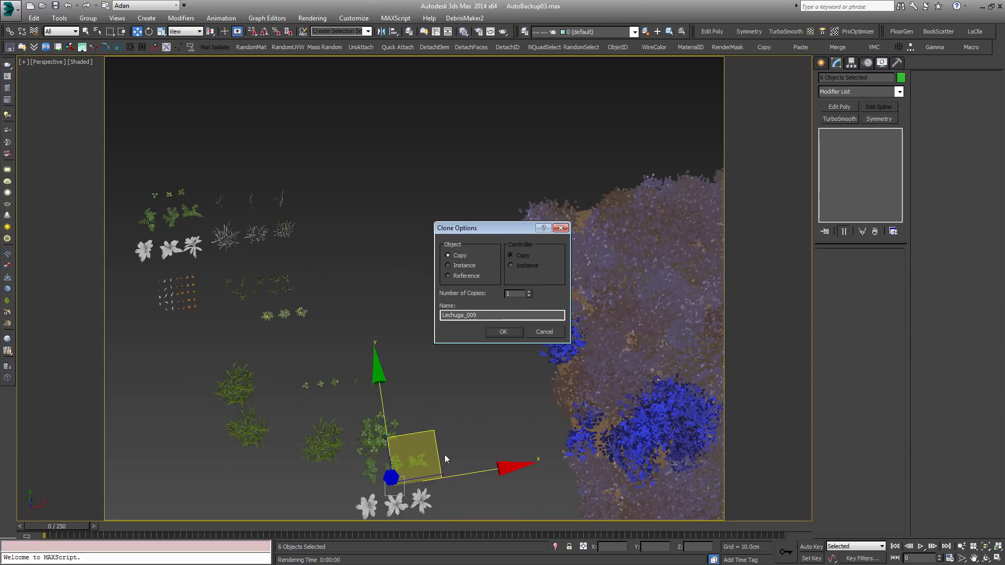
click(503, 330)
Isolate the lawn patch with the clumps and copied plants, and select the lawn scatter.
scroll(441, 285, down, 6)
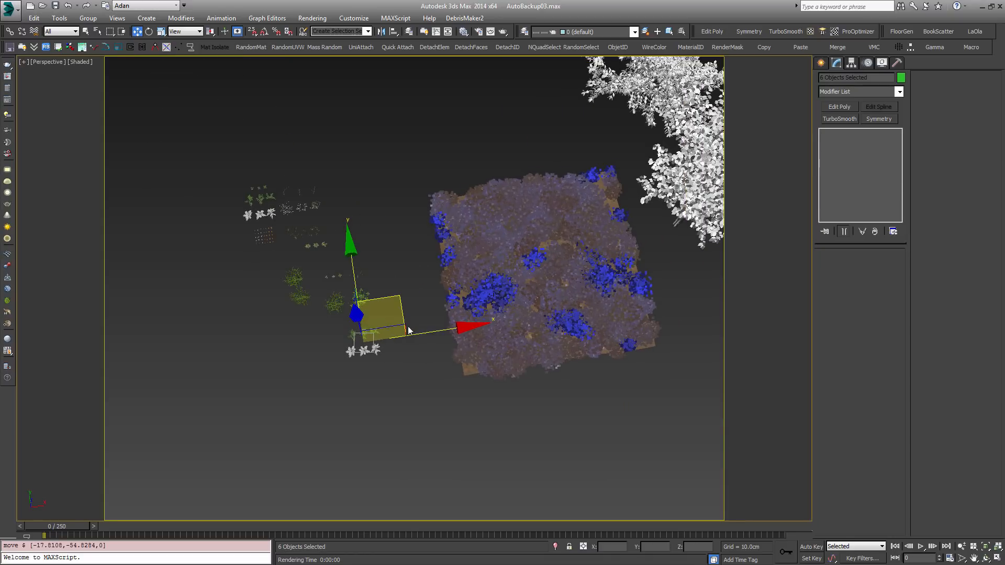
drag(333, 282, 334, 280)
key(alt+q)
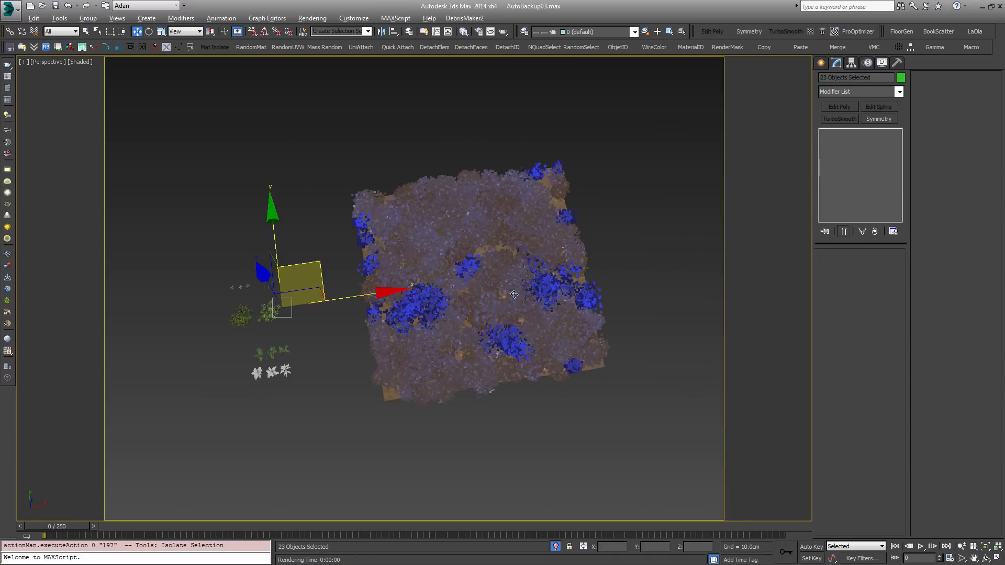
alt+middle_drag(436, 309, 378, 377)
click(379, 378)
scroll(408, 279, up, 5)
click(396, 310)
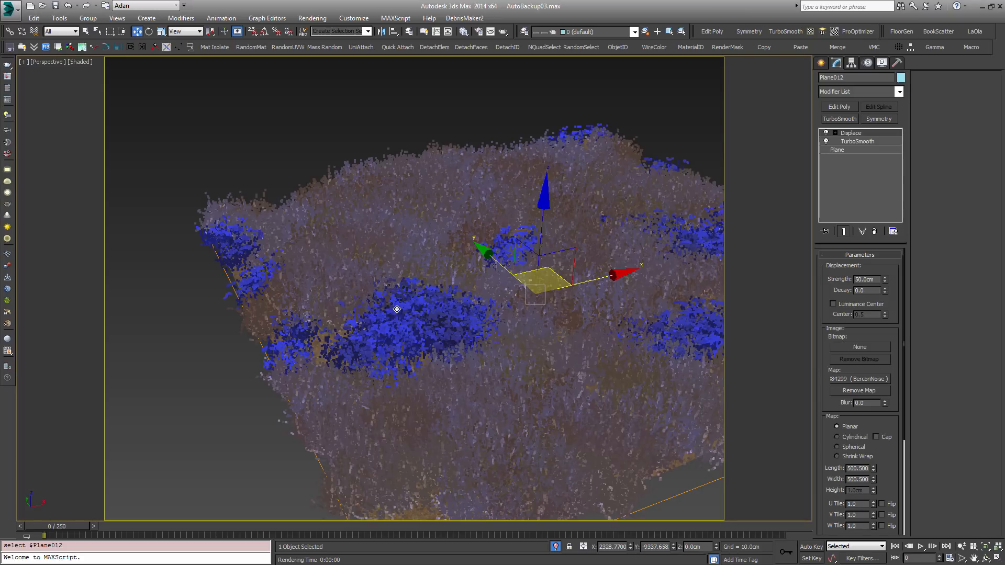
click(397, 309)
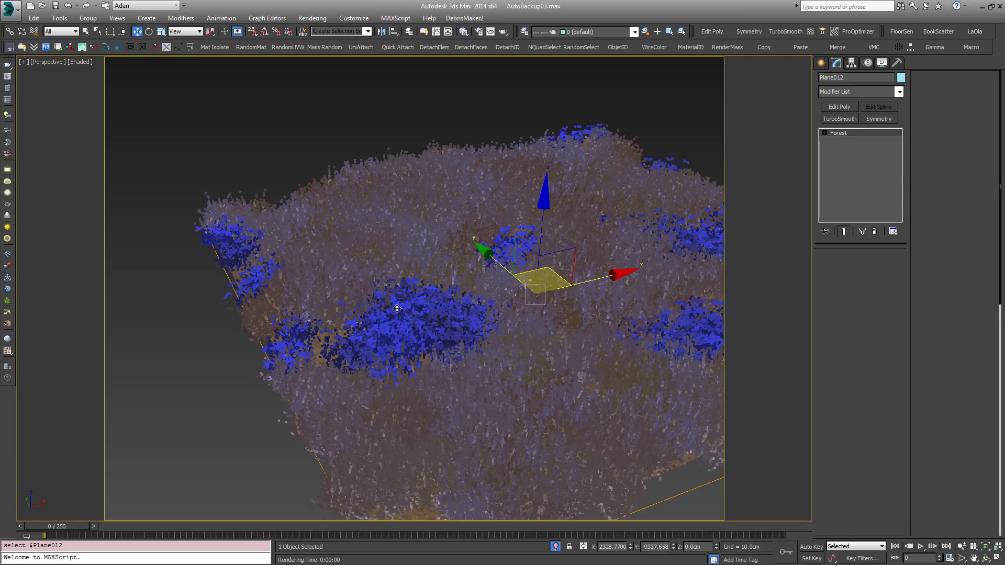
mouse_move(455, 308)
middle_down()
mouse_move(446, 274)
mouse_move(460, 294)
middle_up()
scroll(446, 273, down, 2)
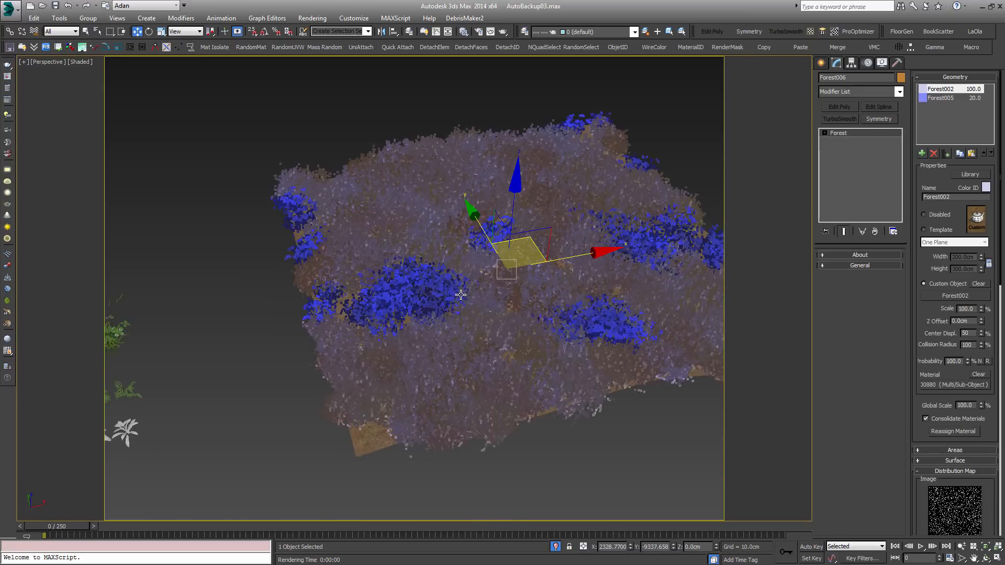
scroll(518, 307, down, 2)
alt+middle_drag(518, 306, 540, 310)
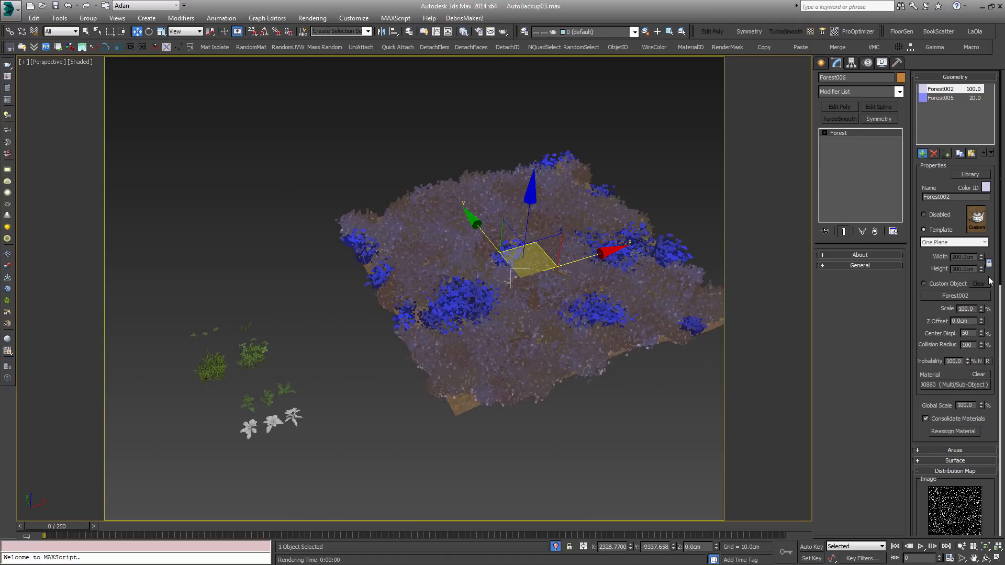
Try adding a white leafy plant to the lawn scatter as a new custom-object item, then delete that item.
click(921, 153)
click(955, 295)
middle_drag(269, 413, 319, 341)
scroll(320, 341, up, 7)
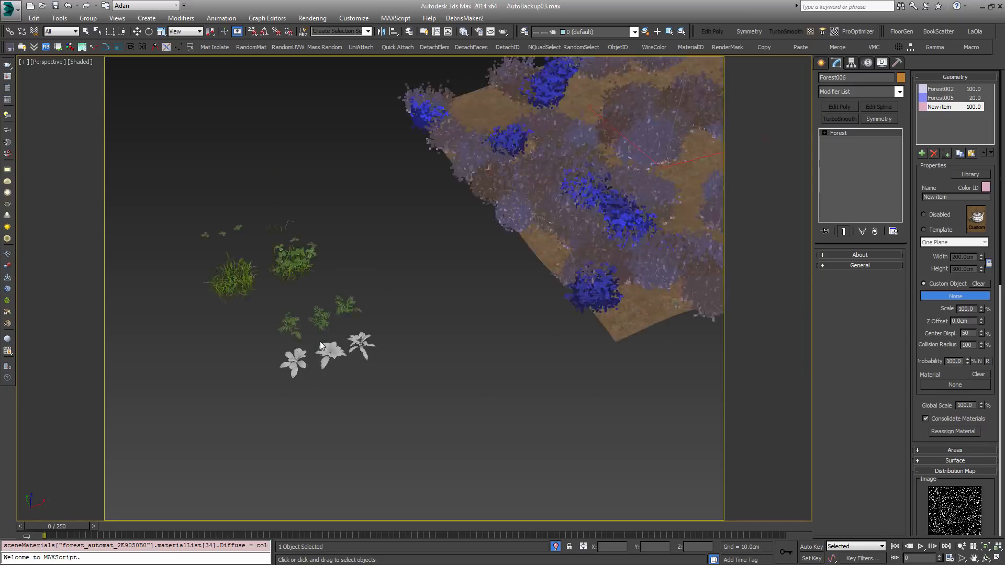
scroll(398, 337, down, 2)
click(270, 382)
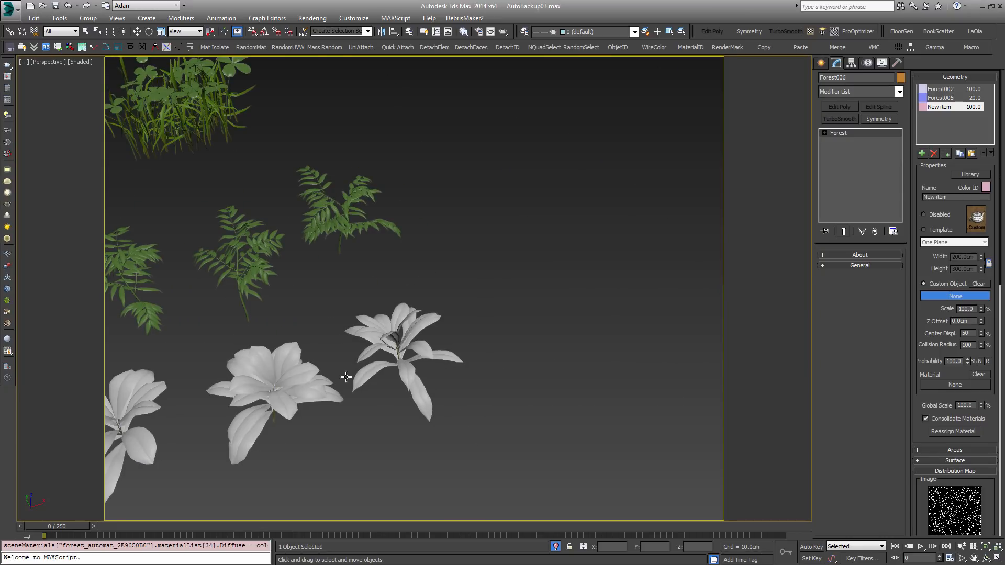
scroll(346, 377, down, 5)
scroll(466, 343, up, 2)
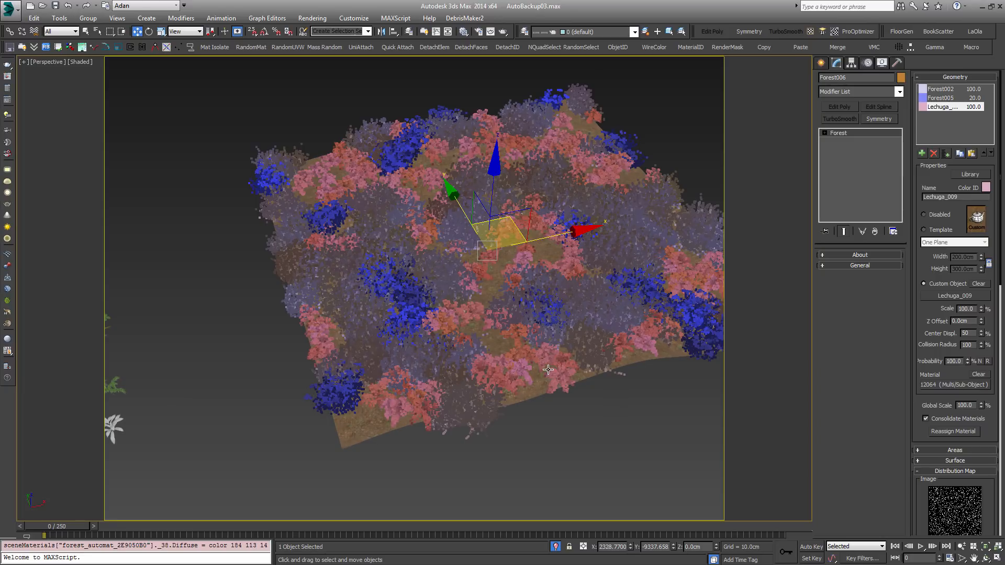
middle_drag(324, 348, 423, 318)
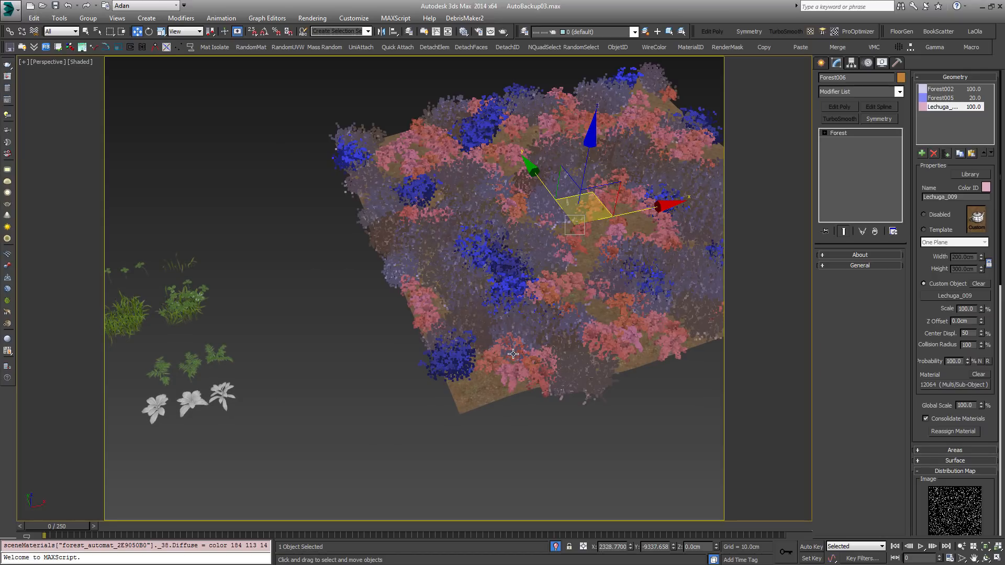
click(933, 153)
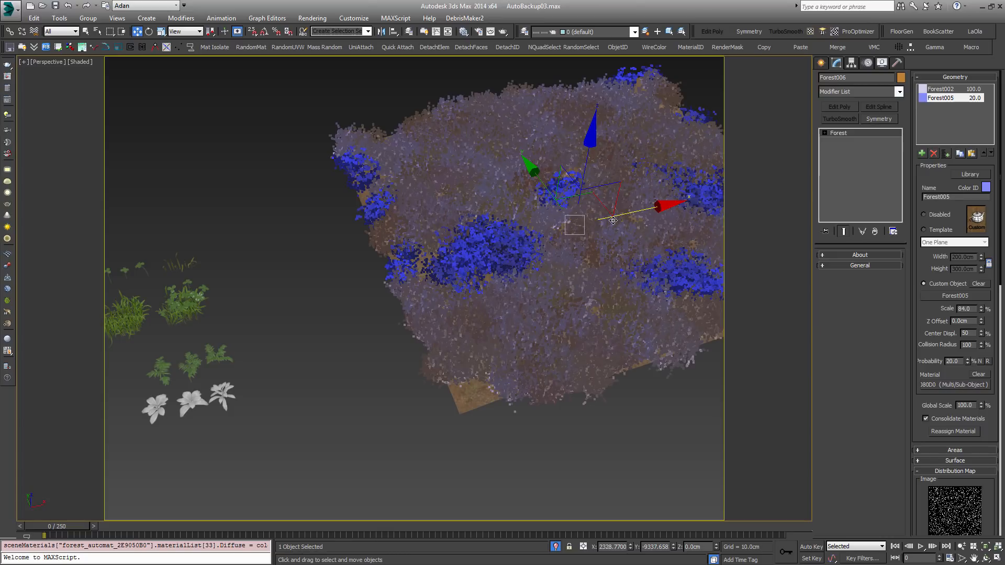
Clone the lawn scatter in place and remove the Forest005 clover item from the copy.
key(ctrl+v)
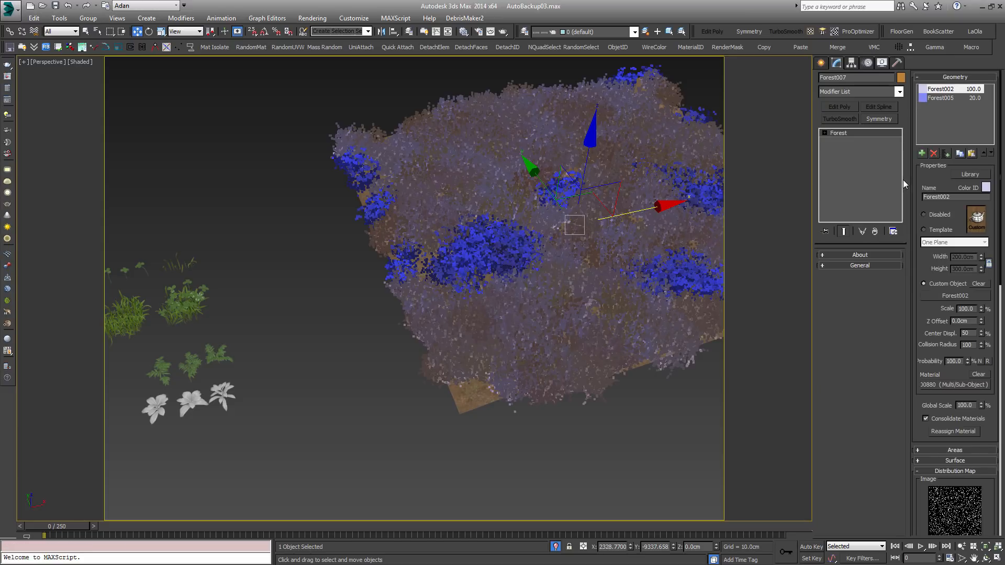
click(941, 99)
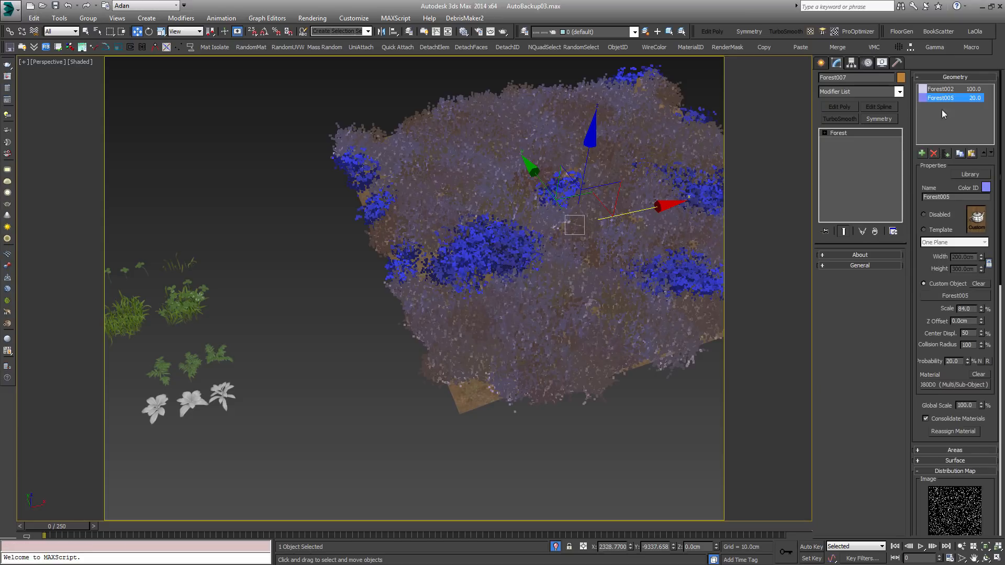
click(934, 153)
Set the copied scatter's diversity to random and keep spread1.bmp as its distribution image.
scroll(928, 314, down, 5)
drag(984, 363, 993, 157)
click(940, 397)
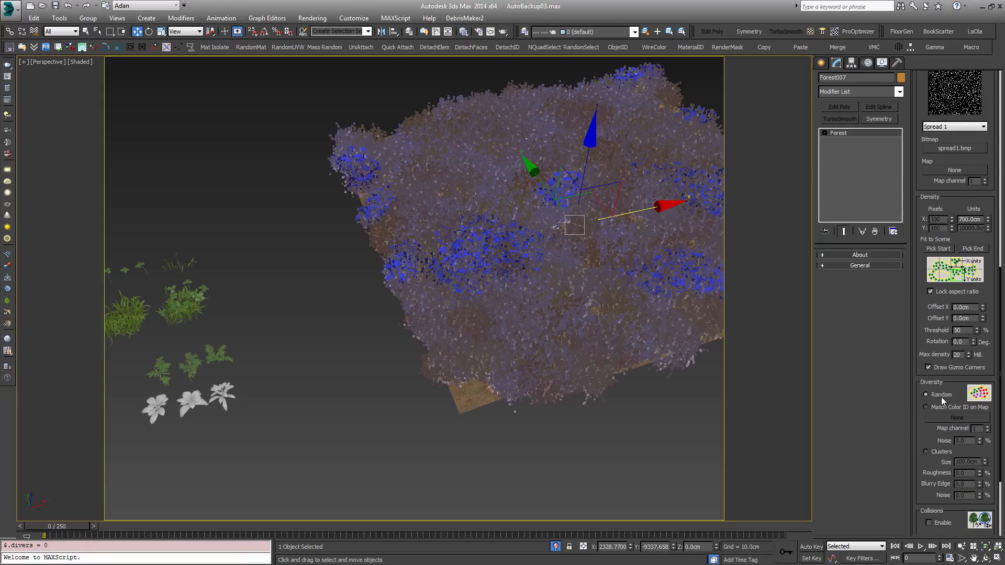
click(954, 148)
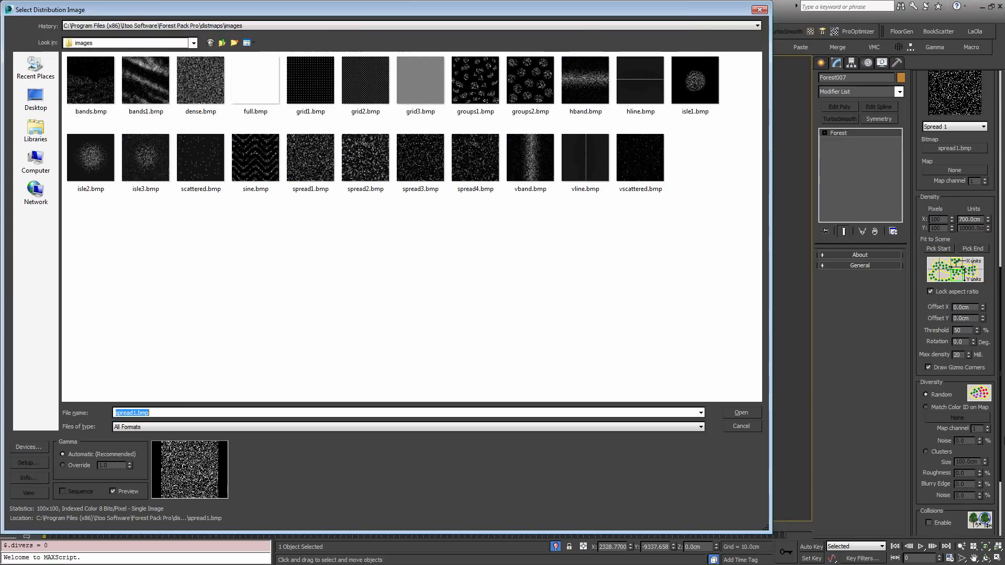
click(746, 428)
Replace the custom object of the copied scatter's remaining Forest002 item with the middle white leafy plant.
drag(991, 132, 962, 372)
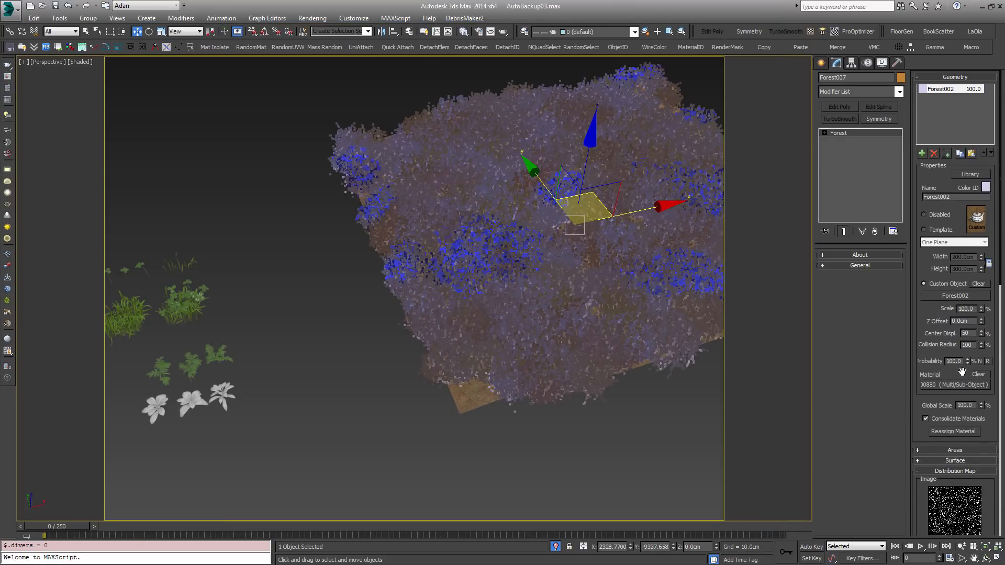
click(941, 230)
click(937, 283)
click(941, 296)
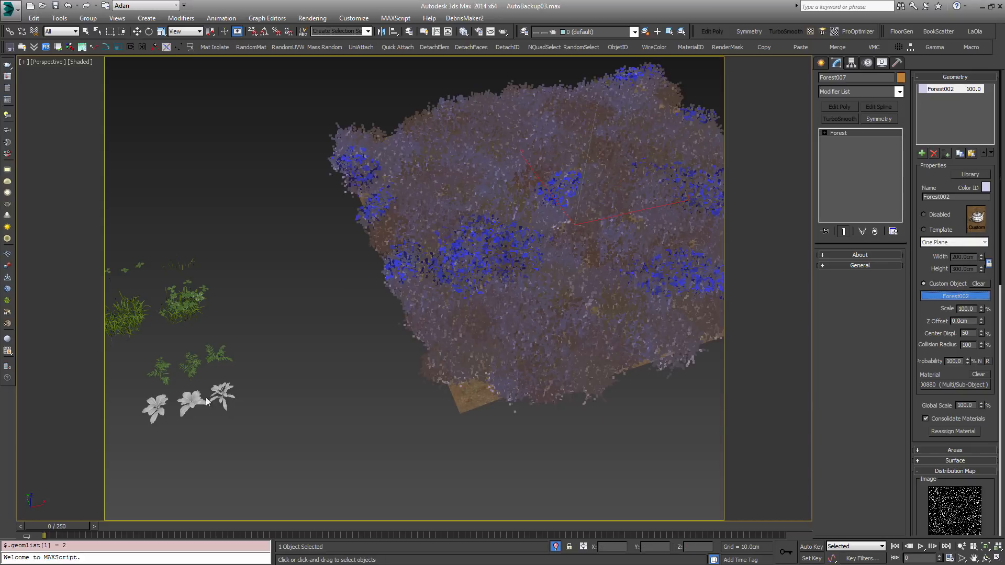
scroll(208, 402, up, 5)
click(325, 288)
middle_drag(633, 170, 601, 245)
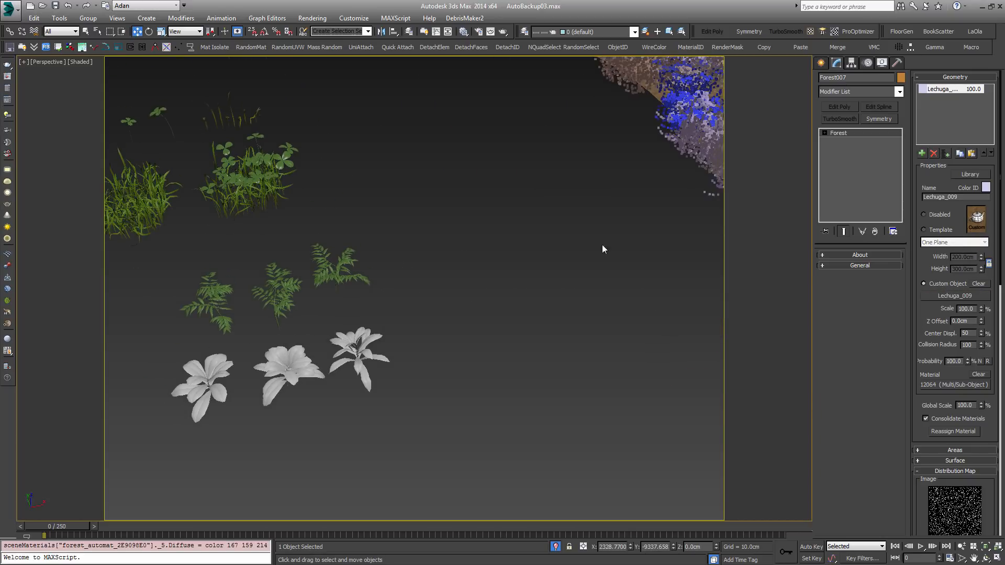
Add two more items to the copied scatter and assign the other two white leafy plants as their custom objects.
click(922, 153)
click(922, 153)
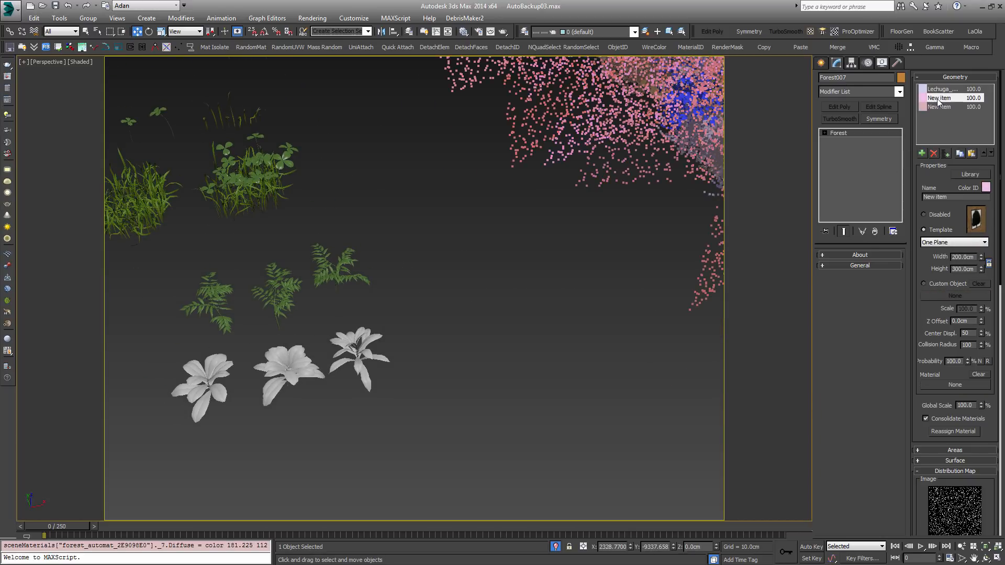
click(951, 295)
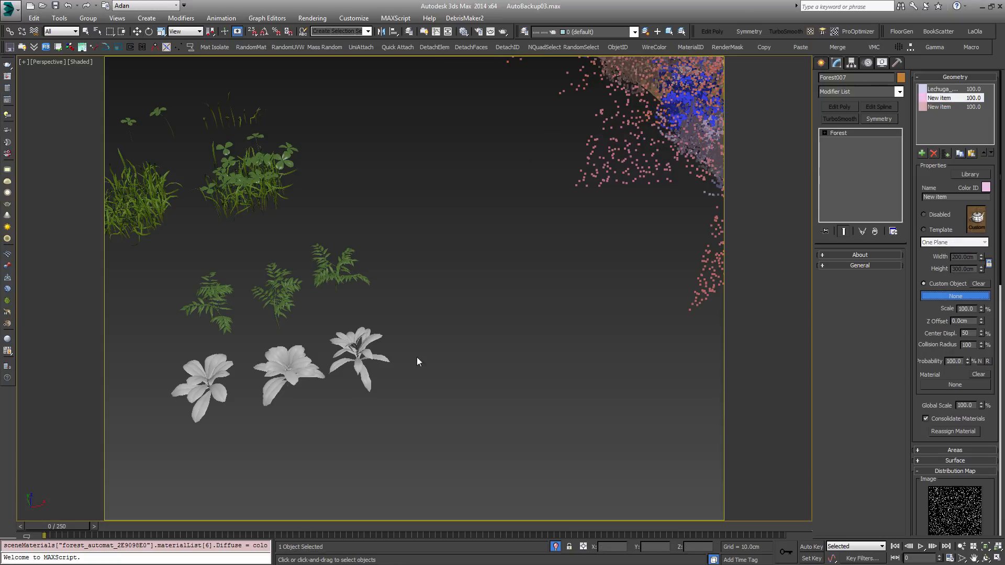
click(366, 344)
click(941, 107)
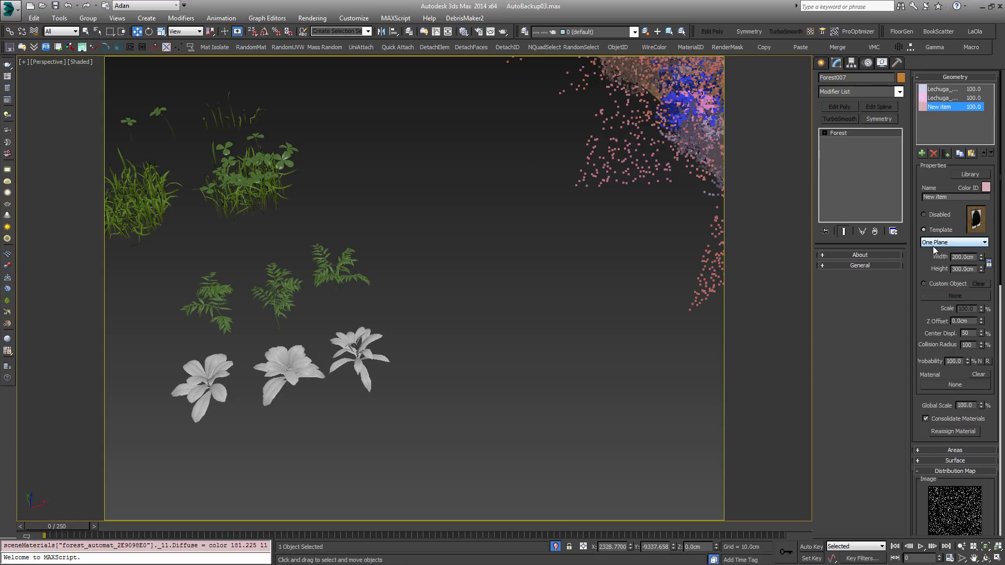
click(934, 283)
click(943, 296)
click(219, 374)
Thin out the leafy plants by setting the distribution map's density to 2849 cm.
middle_drag(599, 204, 479, 343)
scroll(478, 342, down, 4)
middle_drag(710, 194, 405, 300)
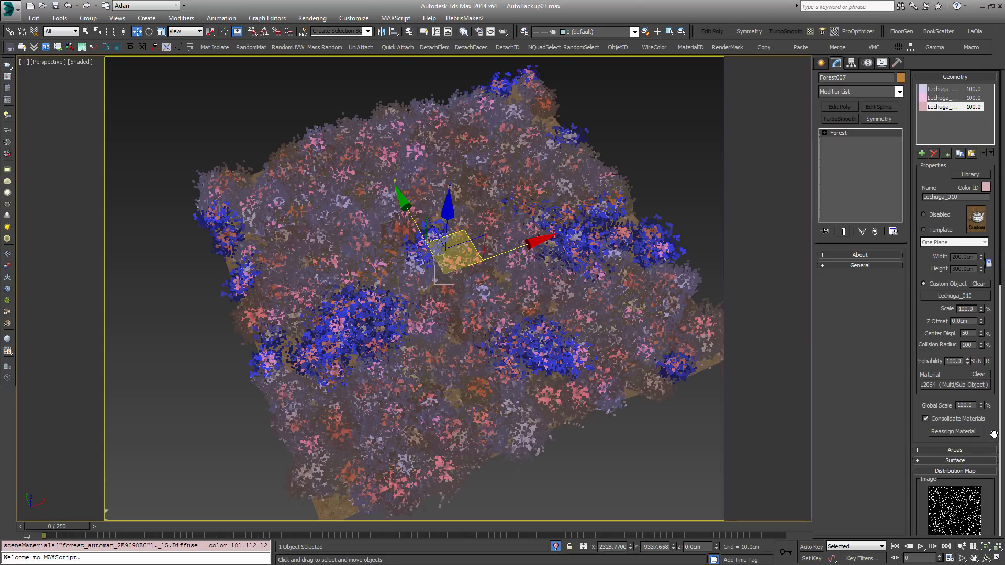
scroll(993, 435, down, 5)
drag(987, 463, 966, 302)
alt+middle_drag(573, 307, 525, 276)
scroll(537, 280, up, 4)
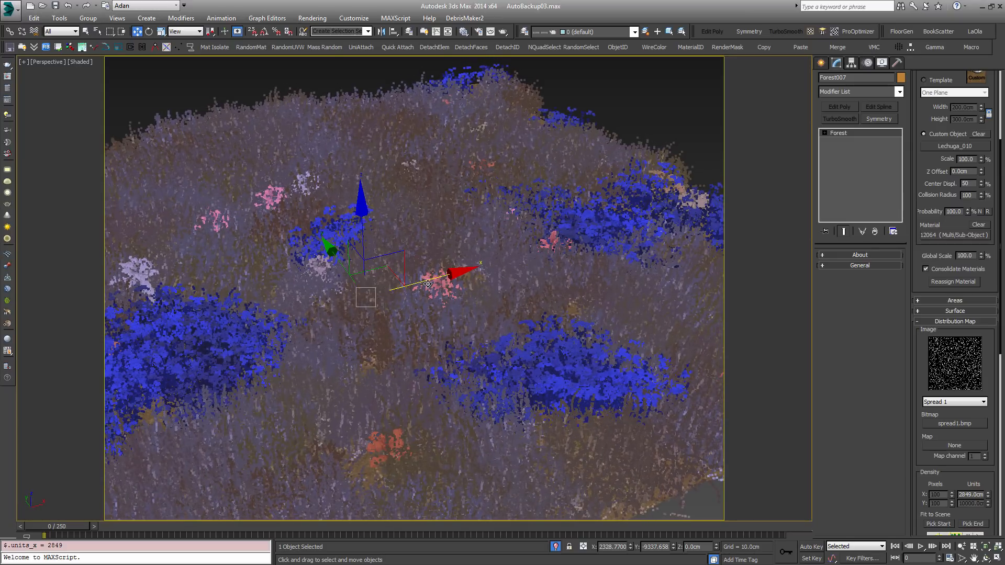
alt+middle_drag(434, 281, 441, 255)
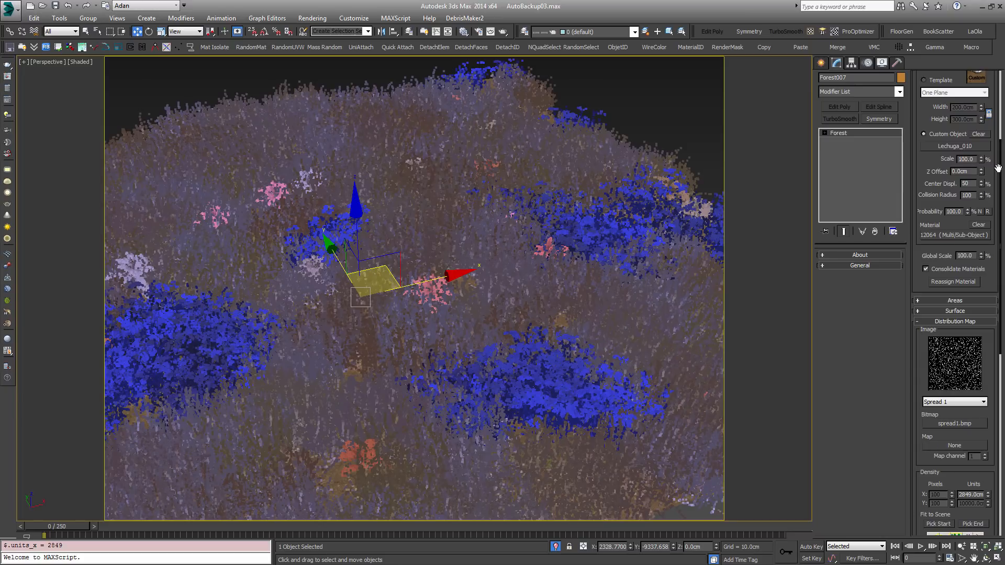
Set the Z offset of all three leafy plant items to 9.67 cm together.
drag(991, 171, 922, 203)
right_click(923, 203)
shift+click(944, 90)
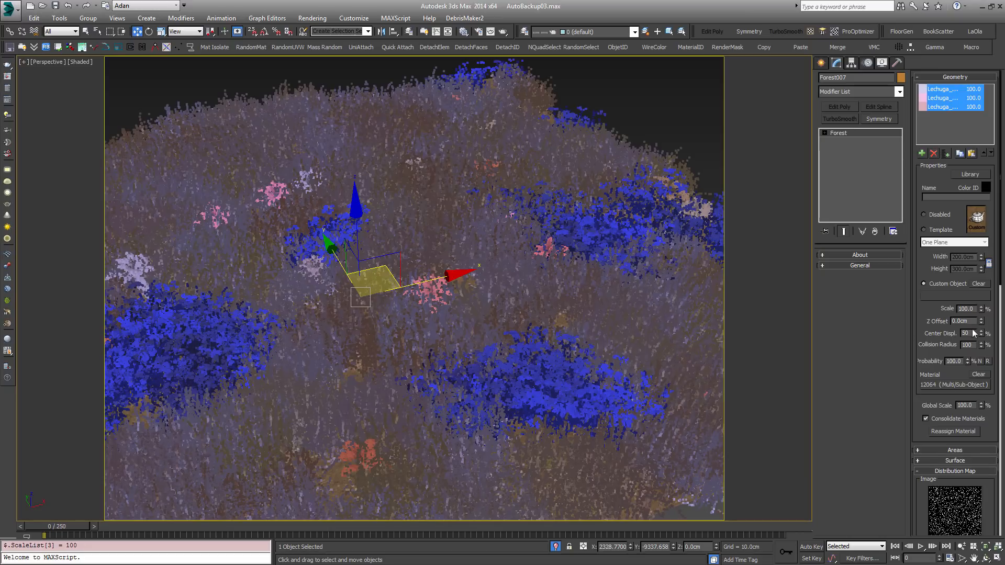
drag(981, 322, 758, 377)
Render a higher overview of the lawn to check the scattered leafy plants, and close the render afterwards.
alt+middle_drag(454, 324, 460, 302)
scroll(454, 328, down, 5)
alt+middle_drag(453, 318, 574, 289)
scroll(477, 298, up, 3)
scroll(573, 289, down, 3)
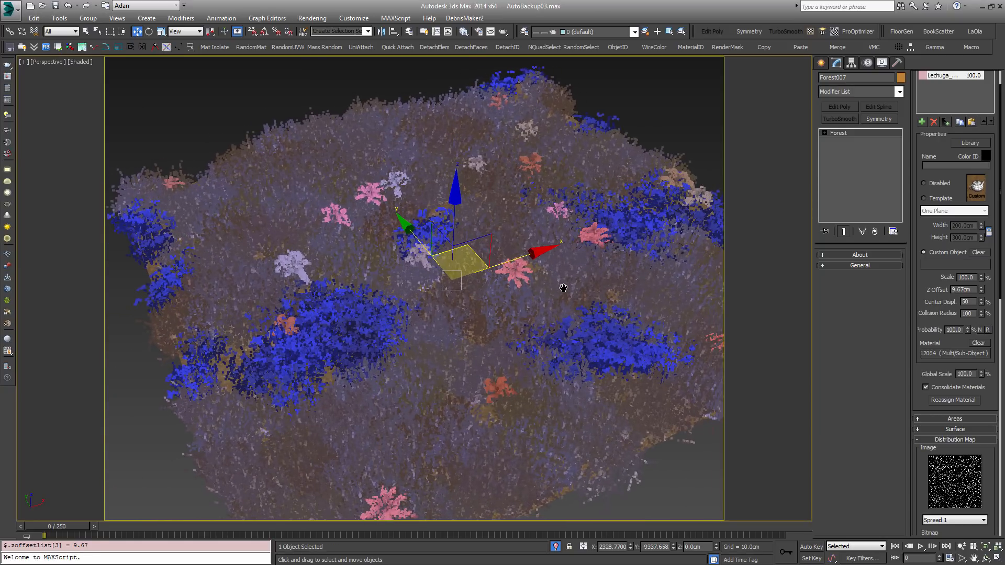
key(shift+q)
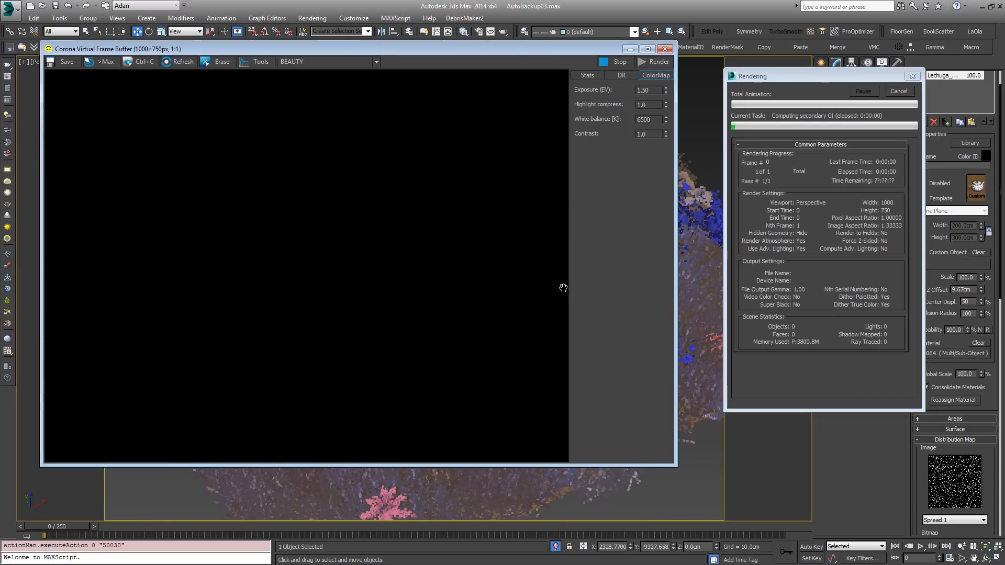
scroll(372, 255, up, 2)
scroll(373, 262, down, 2)
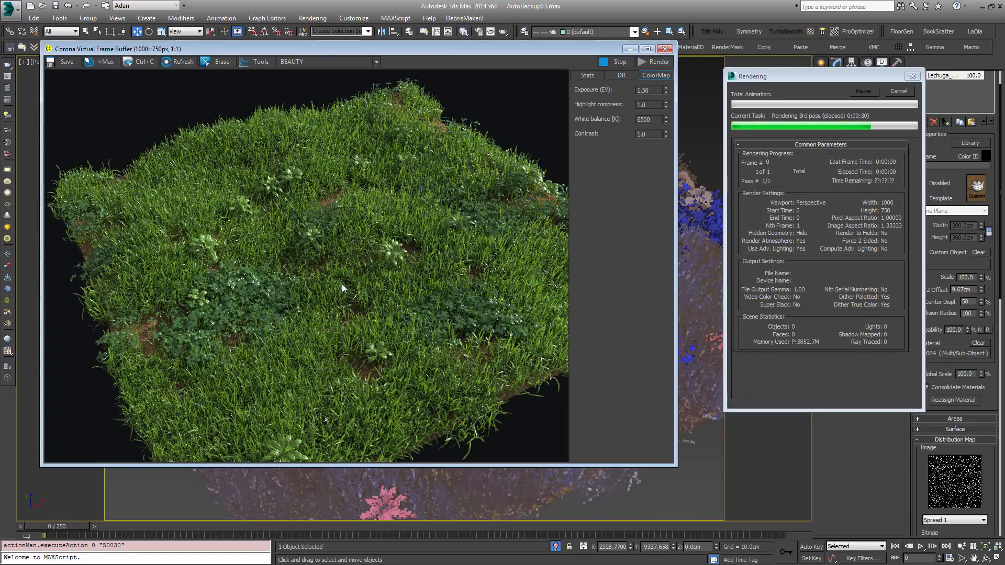
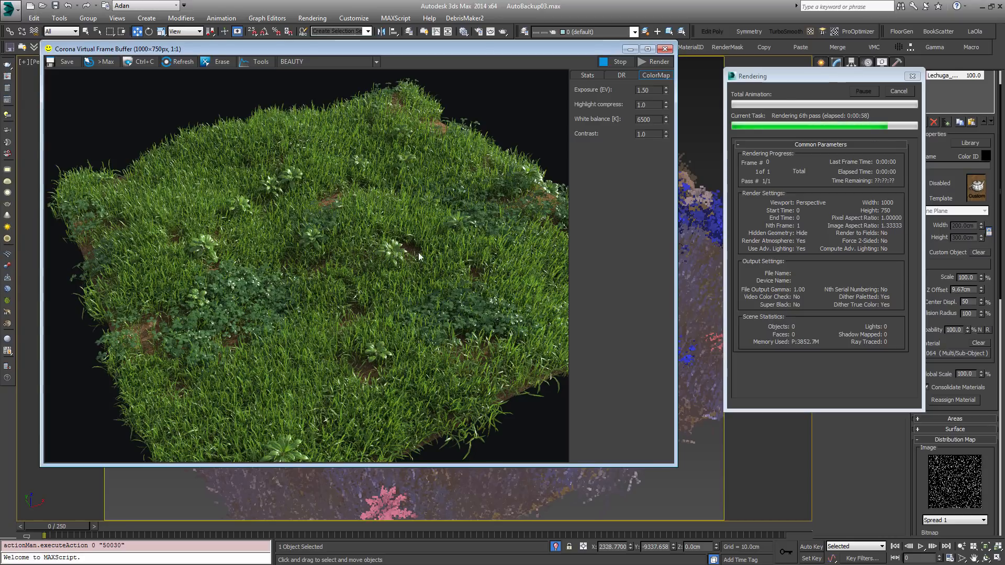
click(912, 76)
click(665, 49)
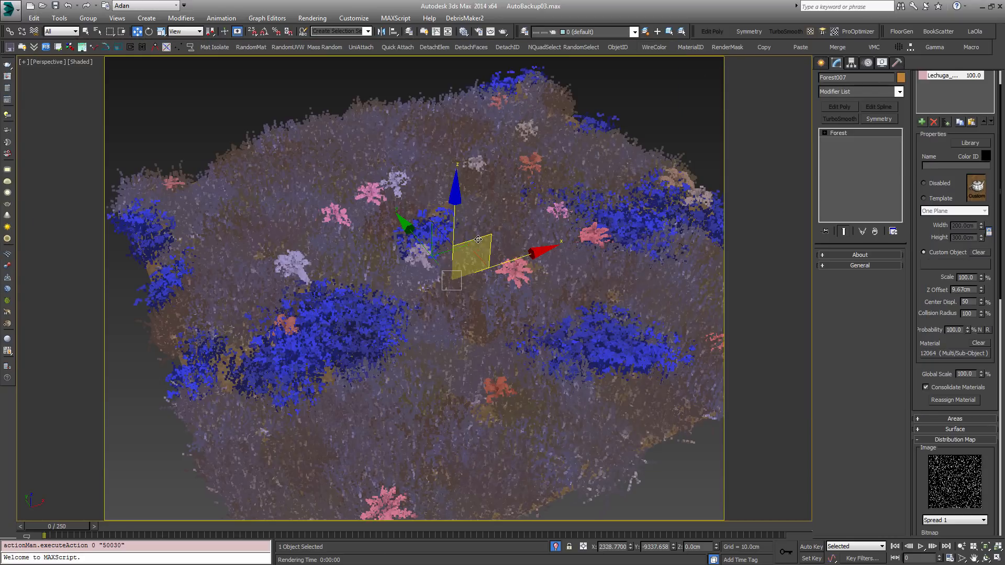
Scale the leafy plant items to 78% and spread them farther apart with a distribution density of 3646.719 cm.
scroll(992, 265, up, 2)
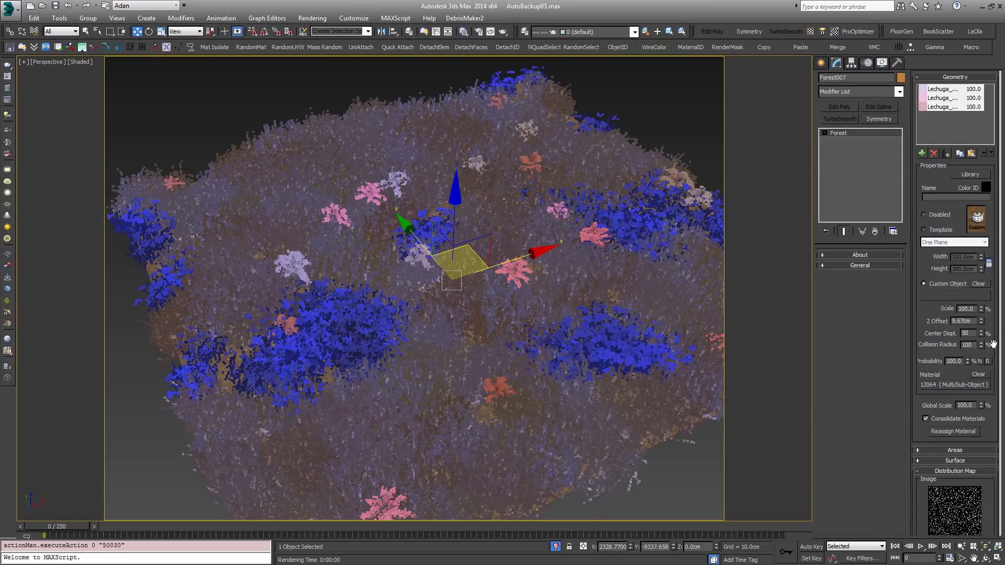
drag(981, 309, 981, 319)
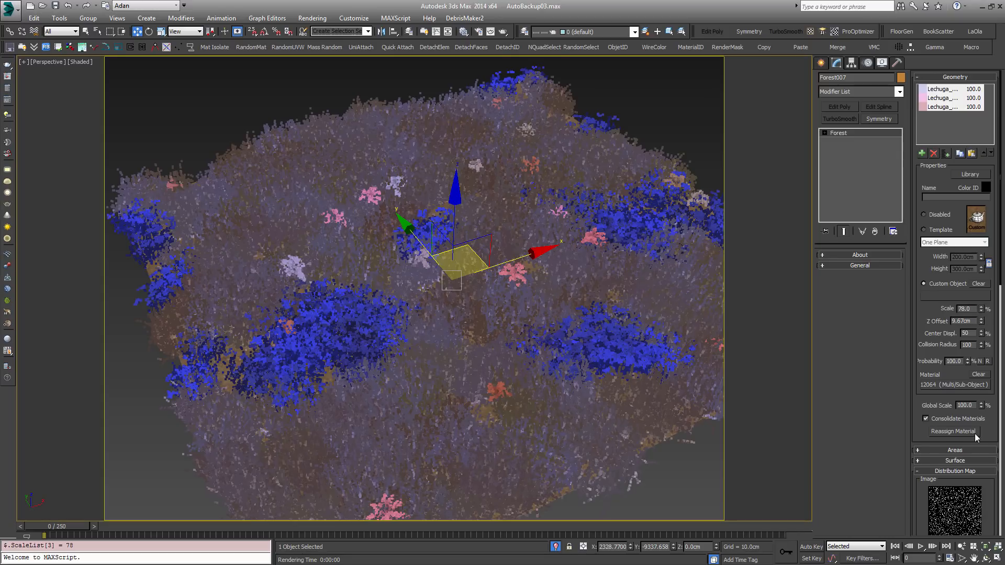
scroll(983, 431, down, 12)
mouse_move(987, 424)
mouse_down()
mouse_move(988, 432)
mouse_move(987, 411)
mouse_up()
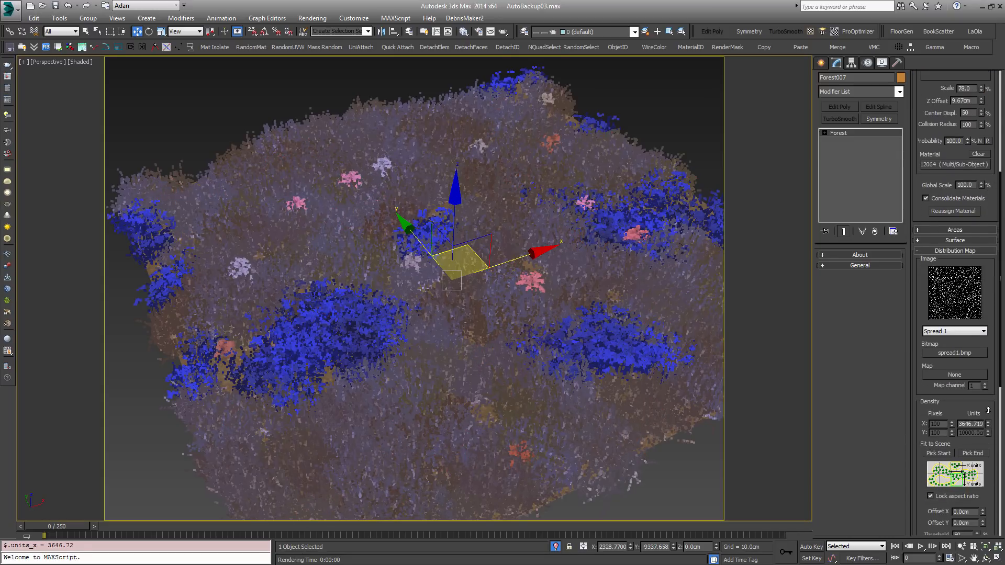
Add a disabled third item to the grass and clover clump scatter, lower its probability, and render the lawn with bare gaps.
click(608, 99)
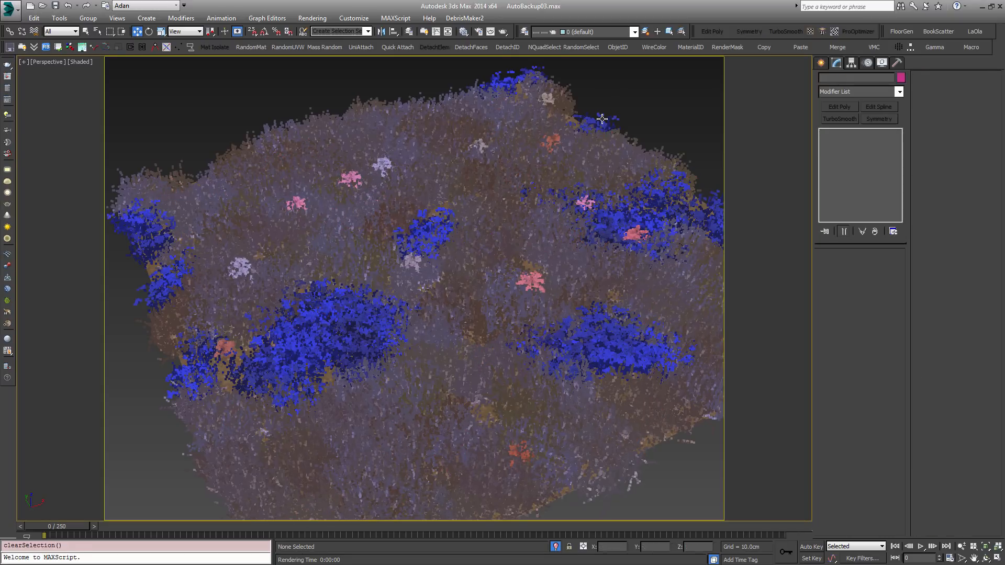
click(688, 184)
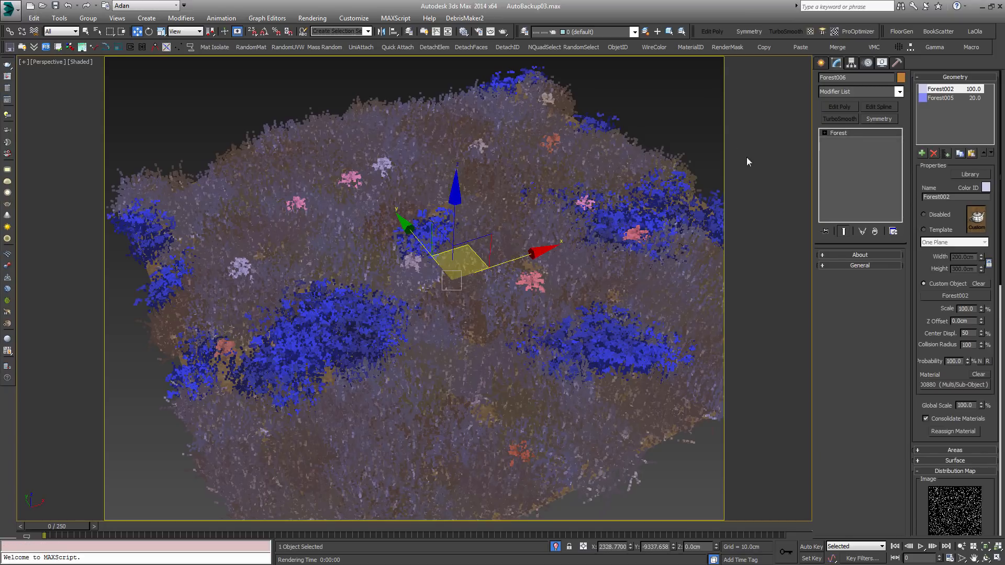
click(948, 98)
click(921, 153)
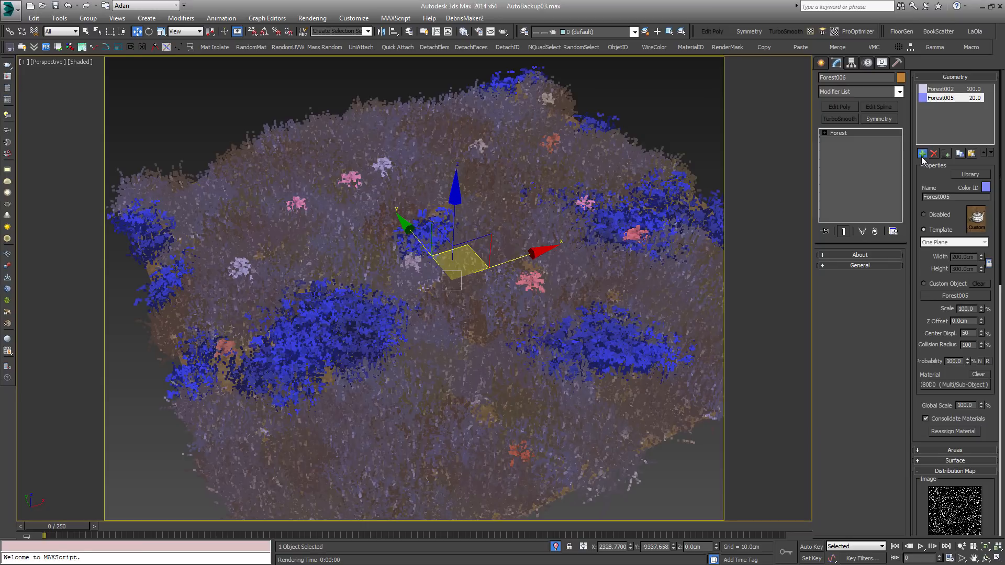
click(924, 214)
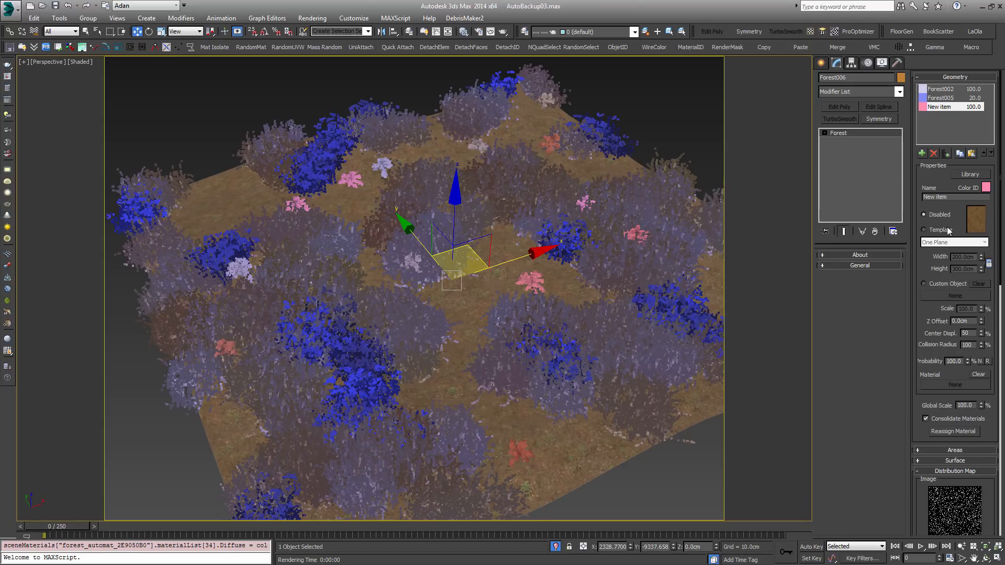
drag(967, 361, 968, 378)
alt+middle_drag(636, 306, 590, 297)
key(shift+q)
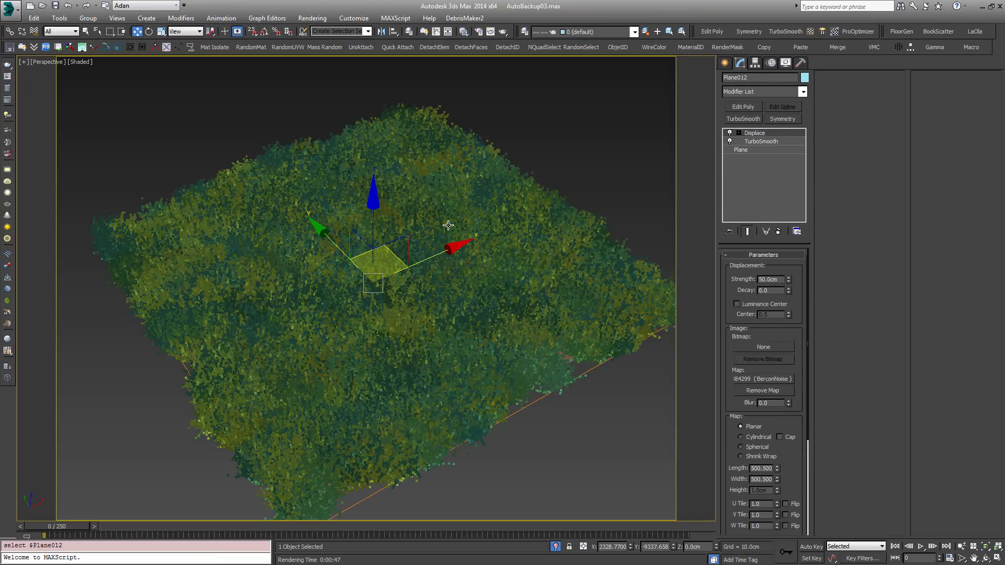
Select the scatter on the displaced plane, collapse its distribution map settings and show its geometry items.
click(448, 225)
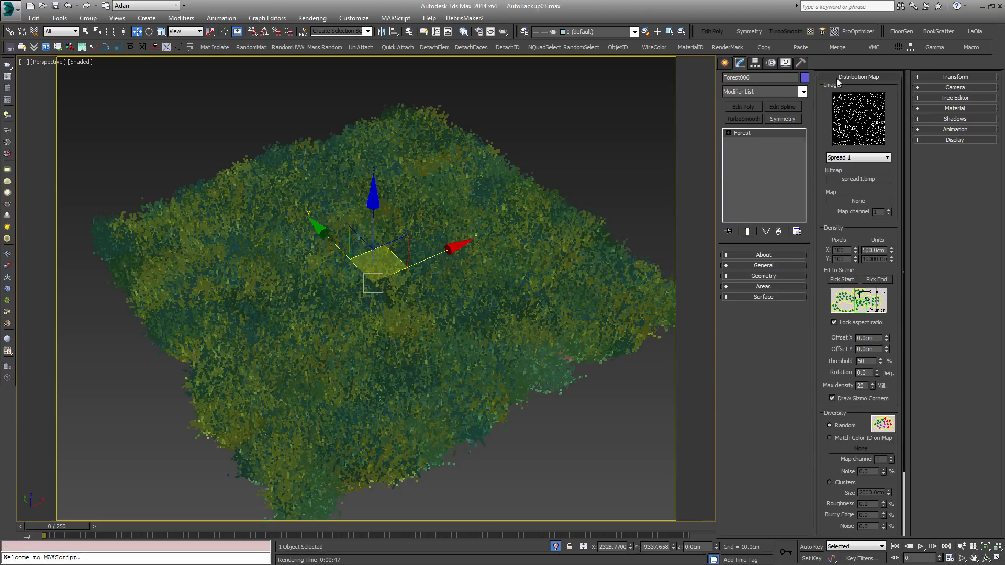
click(838, 79)
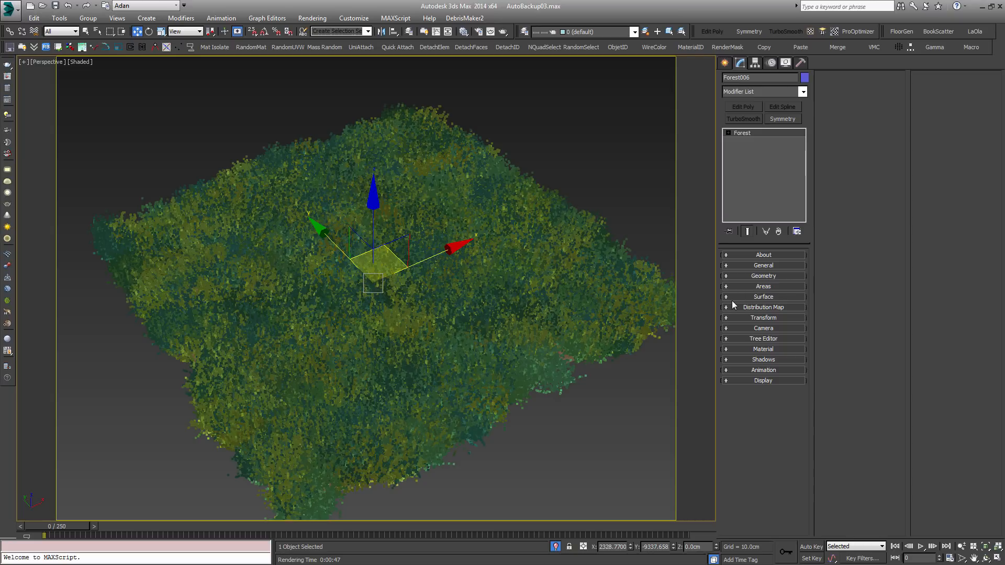
click(478, 222)
click(477, 222)
click(761, 277)
Create a new node view named View2 in the Slate Material Editor.
key(m)
key(m)
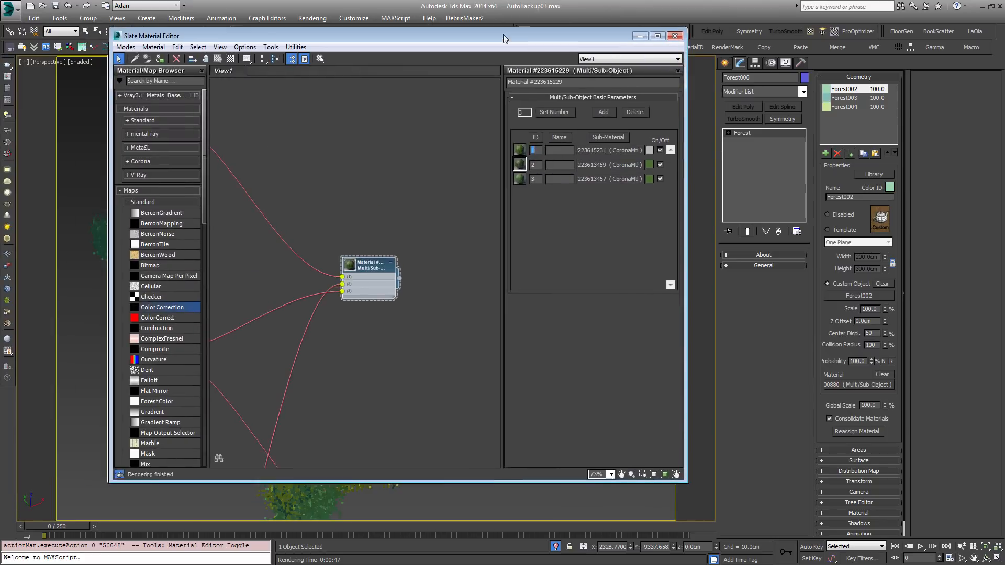
right_click(270, 70)
click(306, 78)
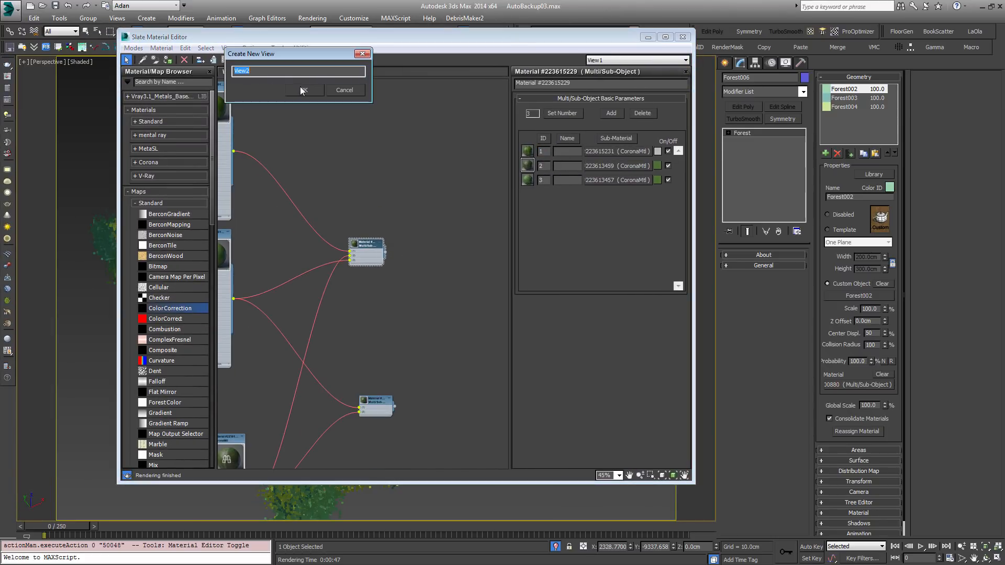
click(330, 92)
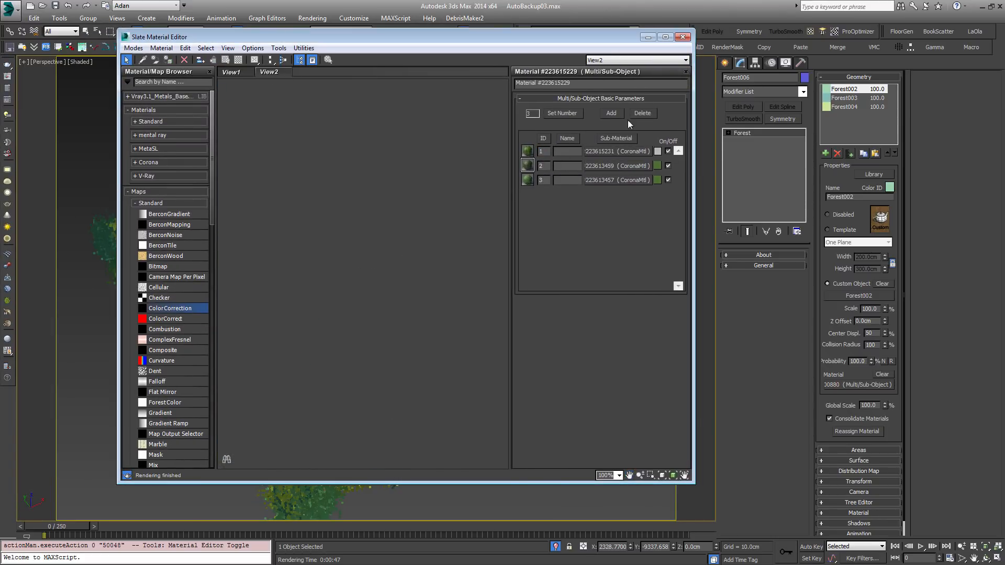
Bring the Forest002 item's Multi/Sub-Object material into View2 and move its node away from the sub-materials.
drag(863, 386, 347, 226)
click(382, 289)
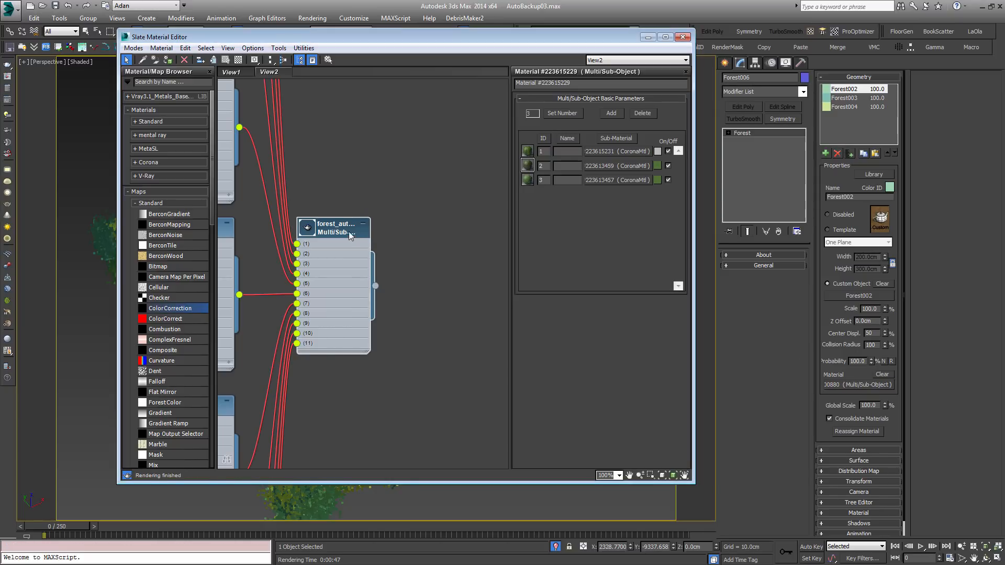
scroll(438, 225, down, 5)
scroll(428, 228, down, 5)
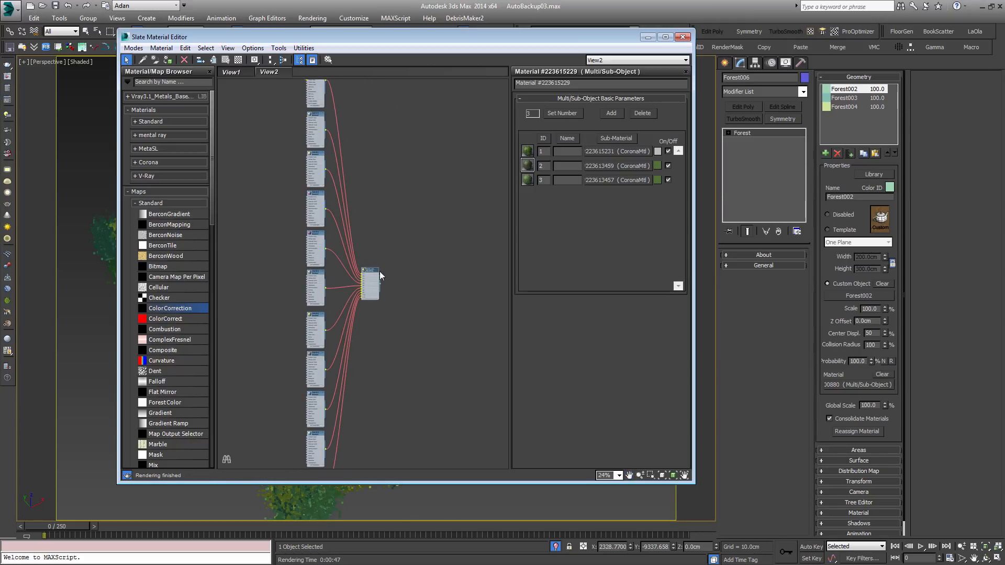
drag(377, 271, 470, 271)
middle_drag(373, 139, 385, 269)
scroll(299, 191, up, 6)
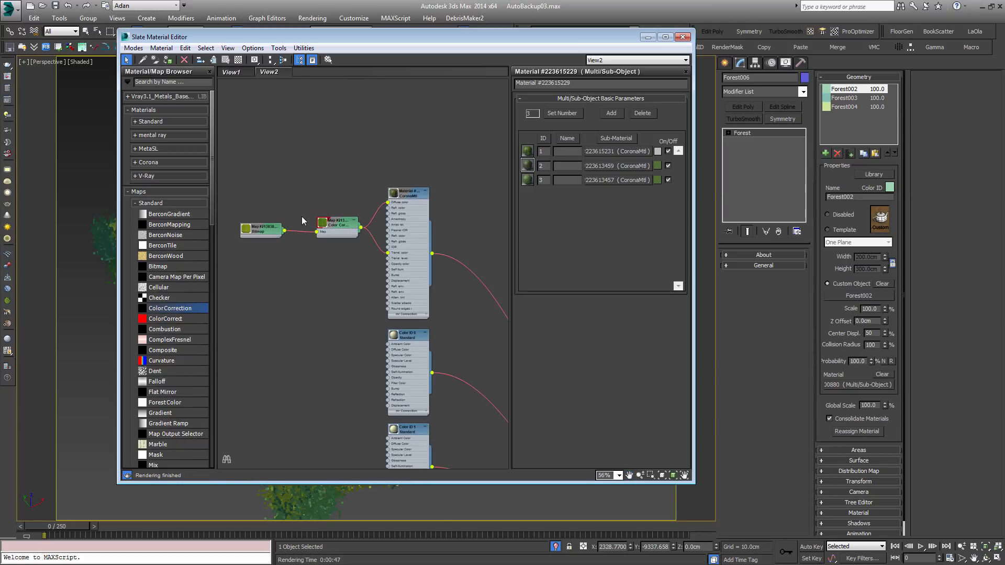
Enlarge the previews of the first CoronaMtl's bitmap and Color Correction maps and space the two nodes apart.
double_click(314, 232)
drag(314, 232, 207, 199)
double_click(417, 220)
drag(417, 220, 310, 203)
drag(243, 201, 283, 202)
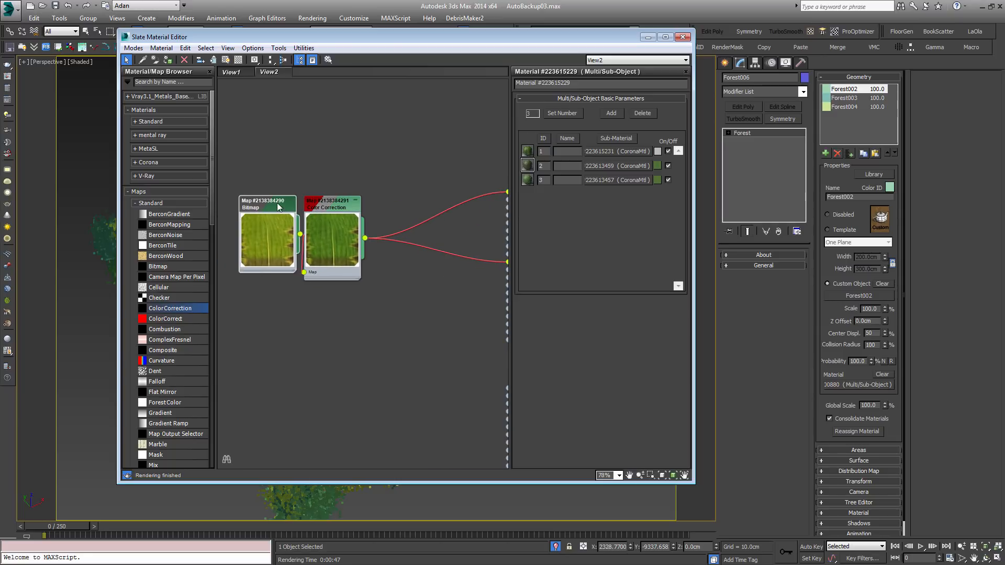
drag(354, 218, 370, 211)
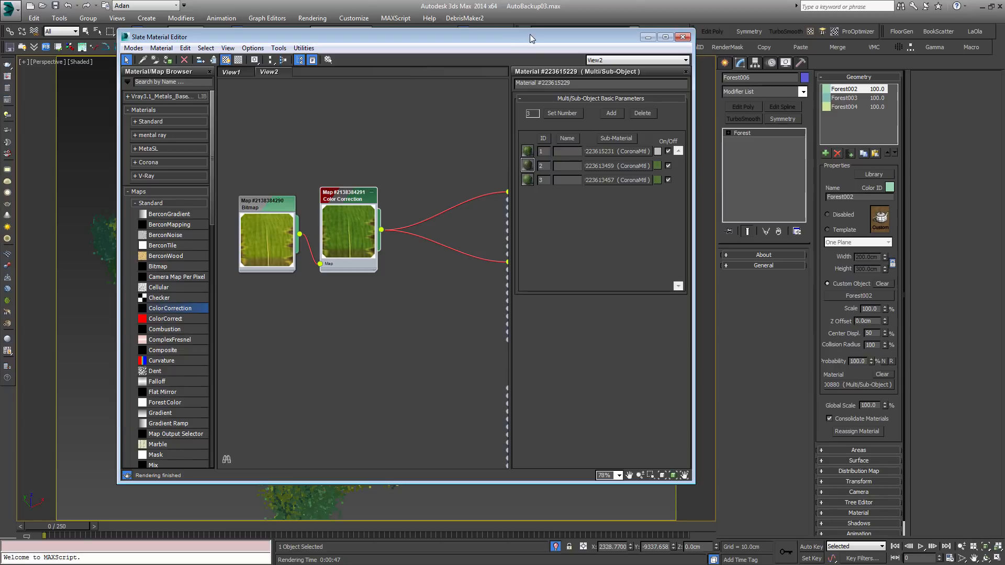
middle_drag(445, 222, 417, 220)
Maximize the material editor and move the bitmap and Color Correction nodes farther from the CoronaMtl node.
double_click(460, 36)
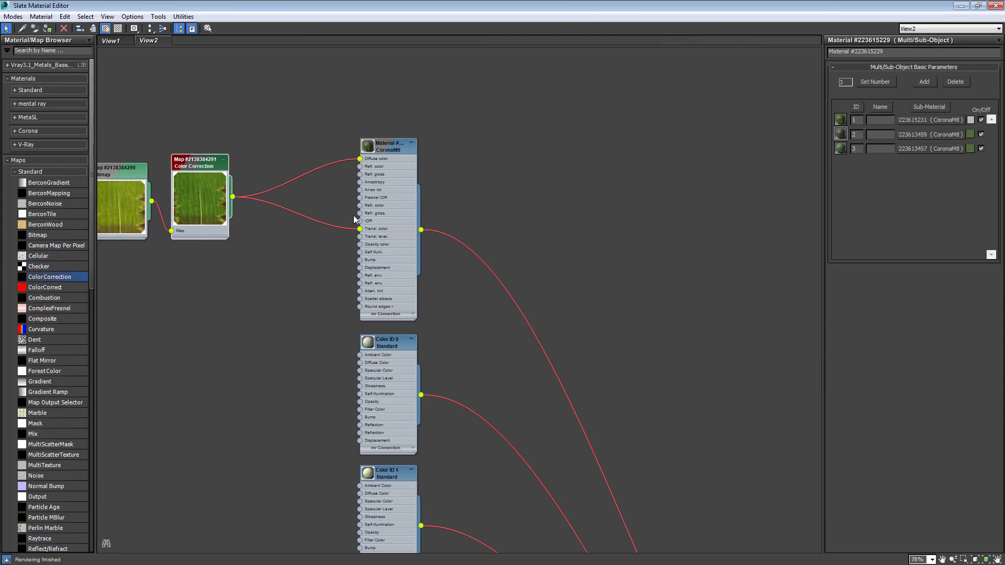
middle_drag(154, 195, 354, 206)
scroll(354, 206, up, 1)
drag(233, 127, 428, 312)
drag(360, 222, 301, 191)
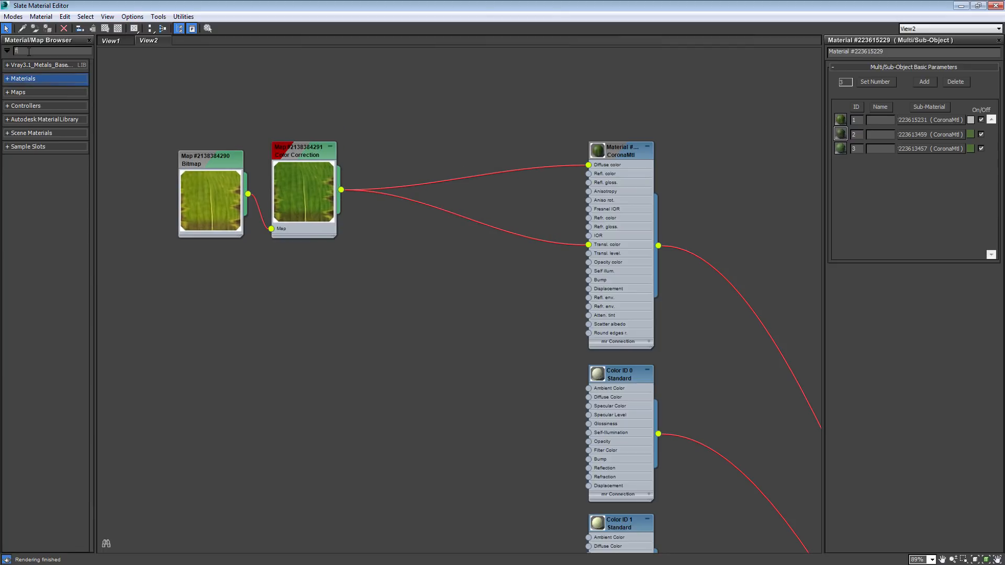
Find the ForestColor map and add it between the Color Correction and CoronaMtl nodes.
text(ores)
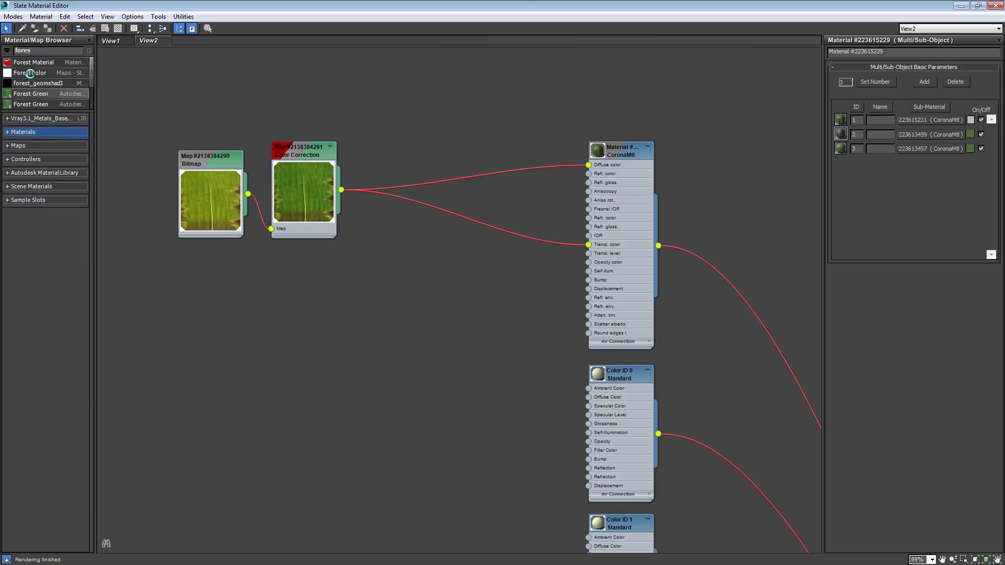
drag(31, 73, 403, 260)
scroll(286, 246, up, 1)
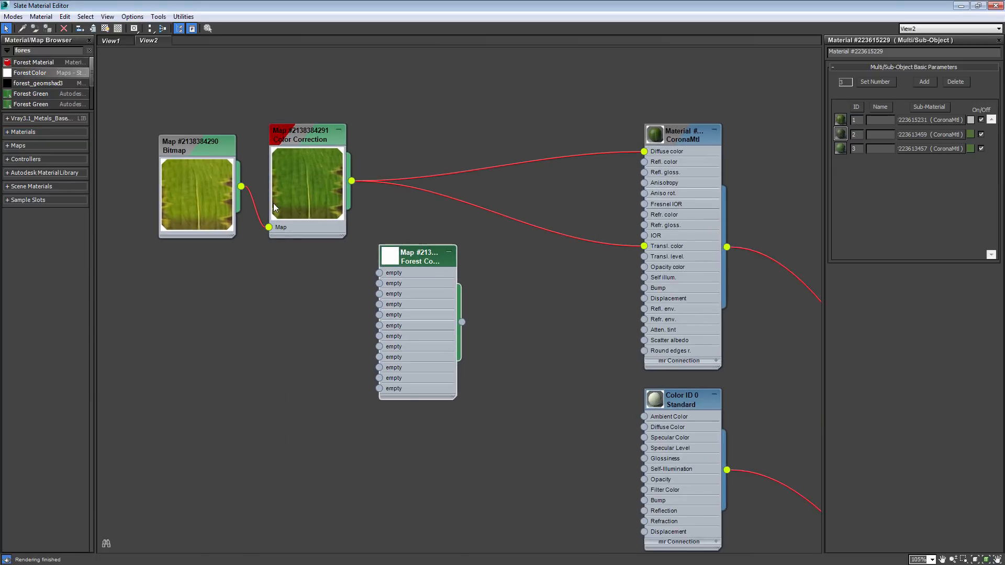
Connect the Color Correction map to the Forest Color map's default input and show the Forest Color preview and parameters.
middle_drag(273, 203, 326, 223)
drag(206, 93, 359, 279)
drag(361, 219, 230, 209)
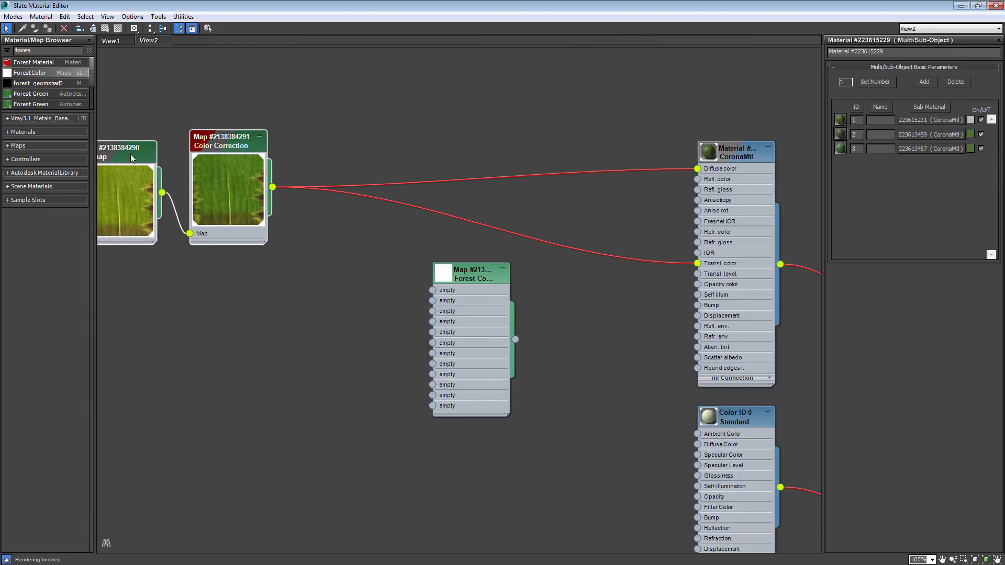
middle_drag(217, 147, 254, 145)
drag(454, 281, 468, 288)
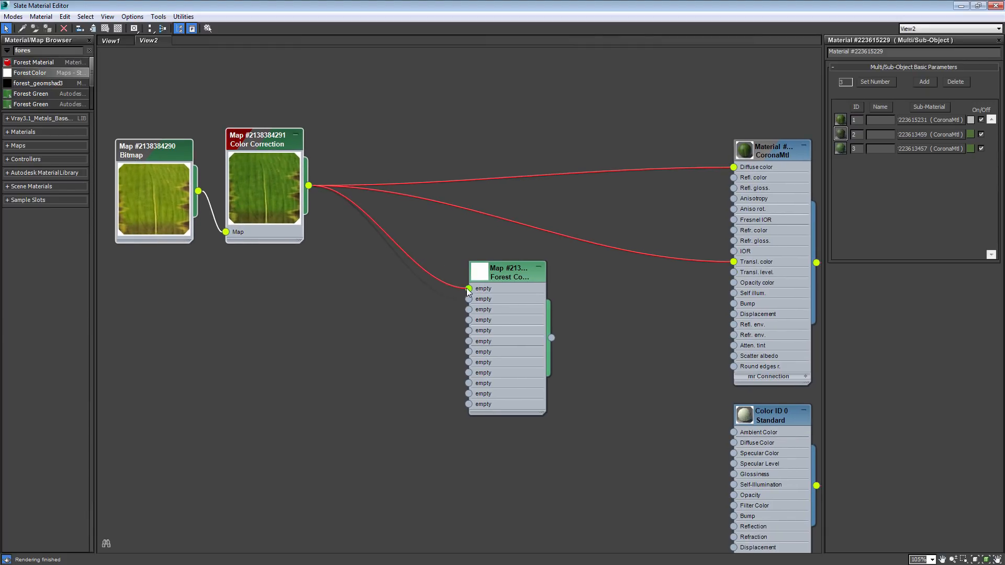
double_click(478, 272)
double_click(500, 273)
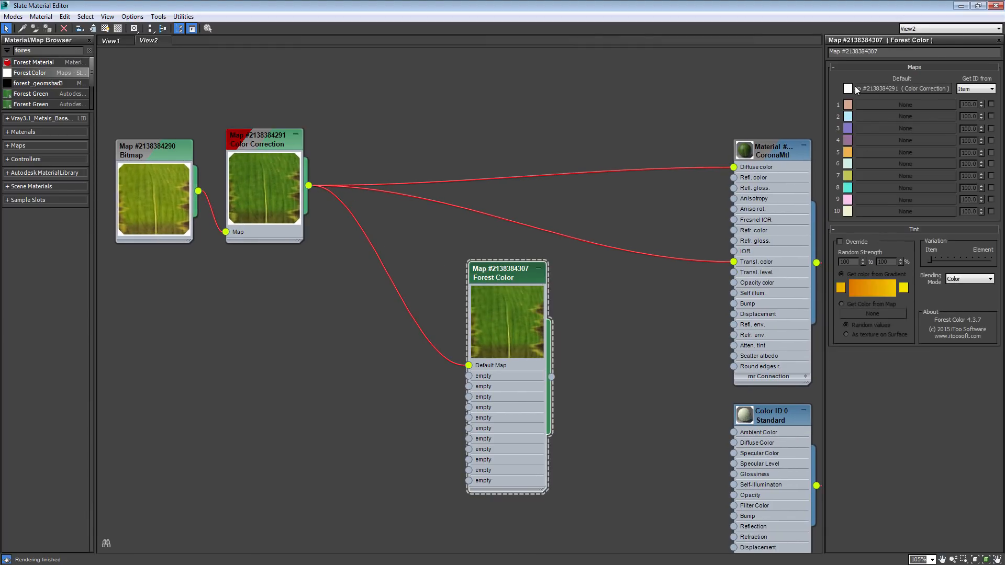
Connect the Forest Color map to the CoronaMtl's diffuse and translucency color, and place it in line between the nodes.
drag(551, 376, 733, 167)
drag(552, 377, 733, 262)
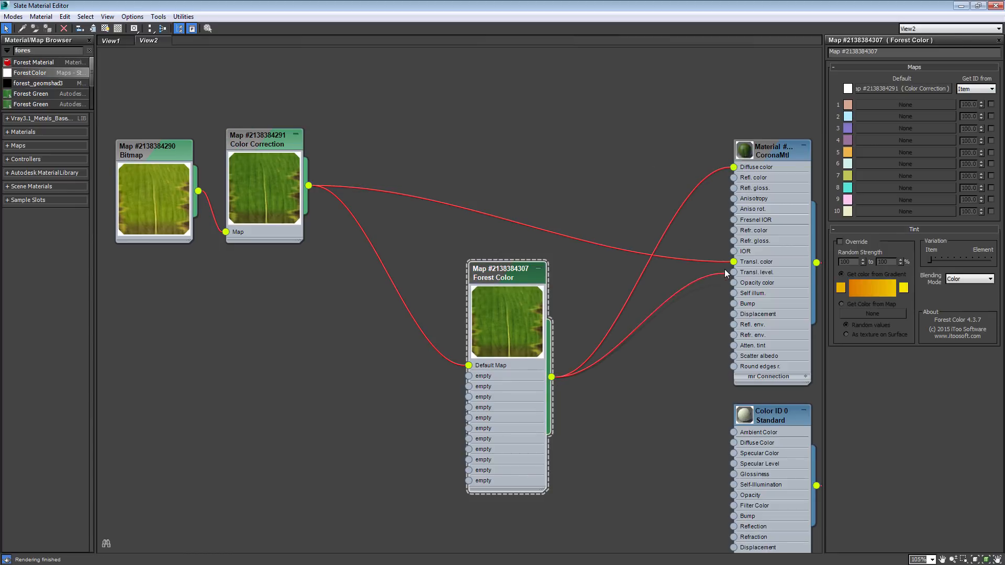
drag(489, 303, 466, 132)
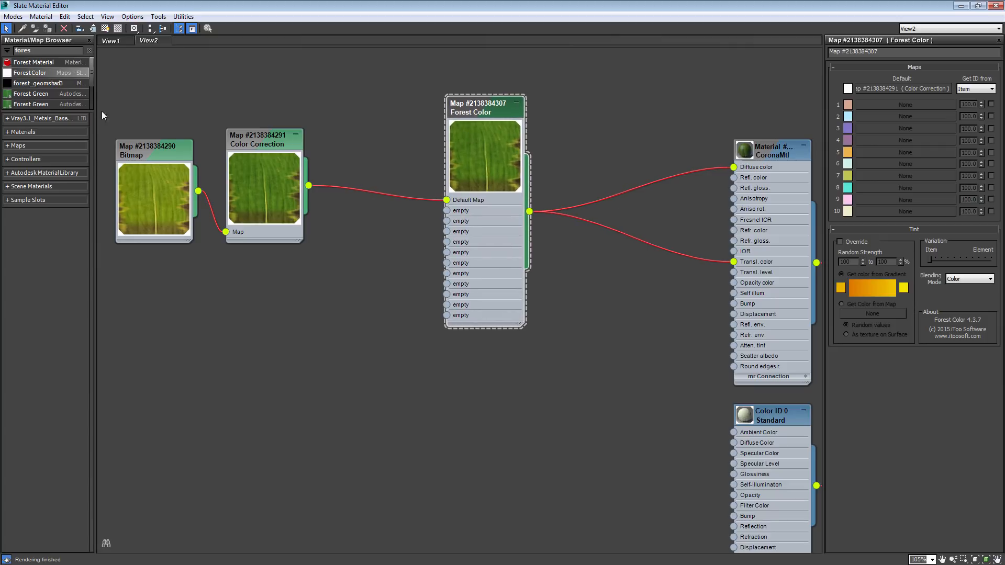
Move the bitmap and Color Correction nodes up and closer to the Forest Color node.
drag(106, 93, 240, 258)
drag(250, 177, 283, 133)
click(196, 92)
drag(196, 93, 207, 81)
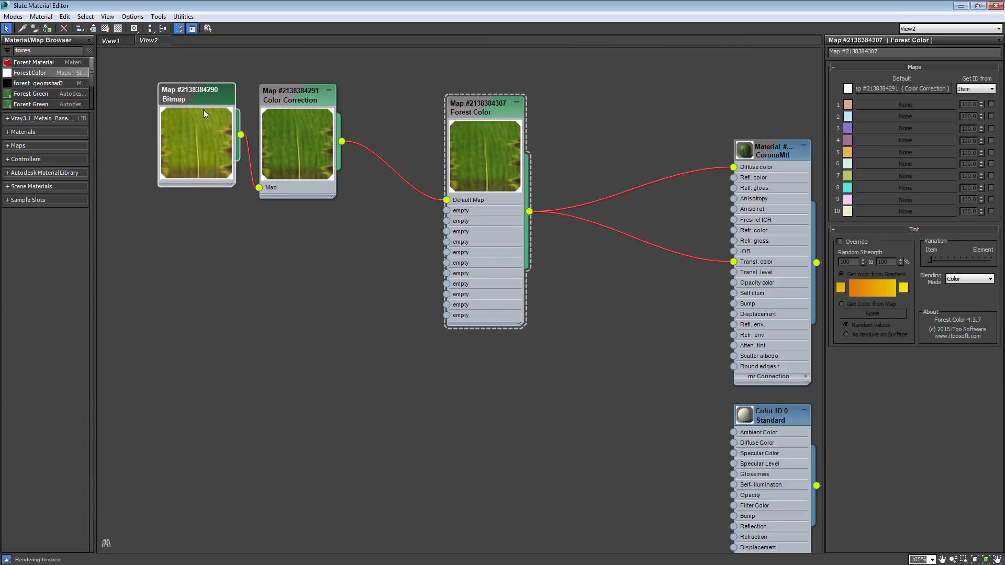
middle_drag(195, 197, 283, 215)
middle_drag(378, 188, 355, 183)
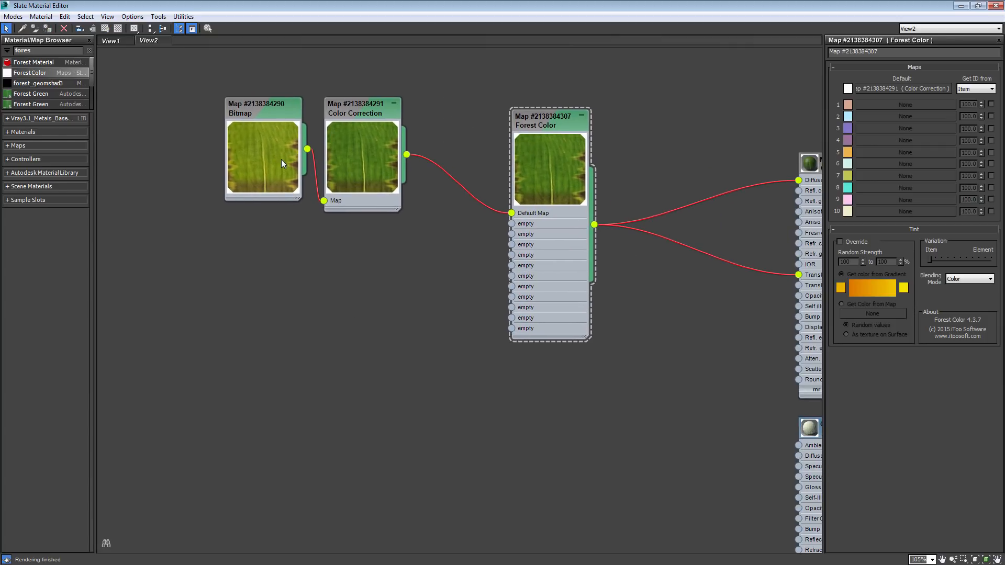
Copy the Color Correction node below the original, set the copy's hue shift to 5, and place it close beneath the original.
drag(283, 160, 242, 159)
shift+drag(369, 146, 368, 280)
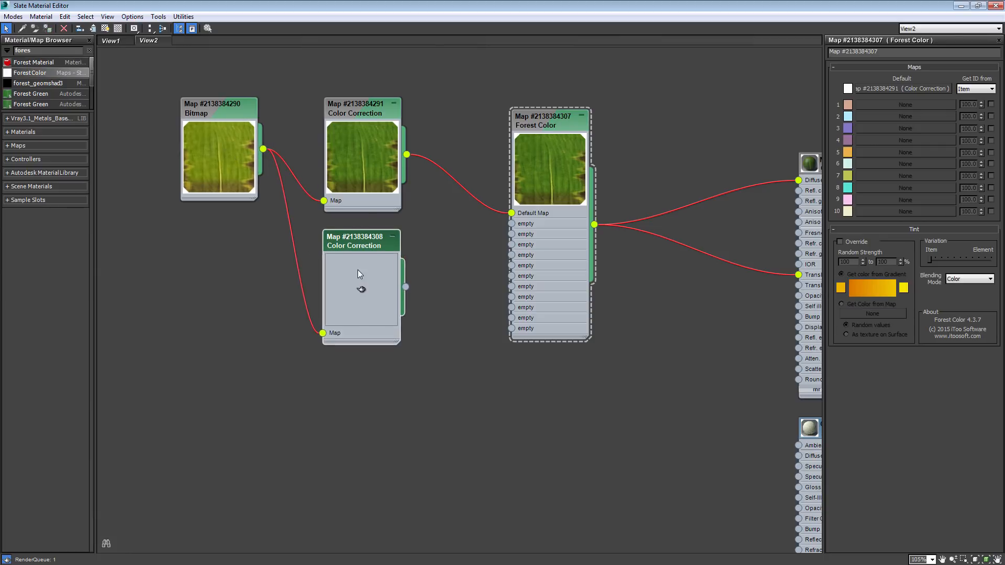
double_click(357, 242)
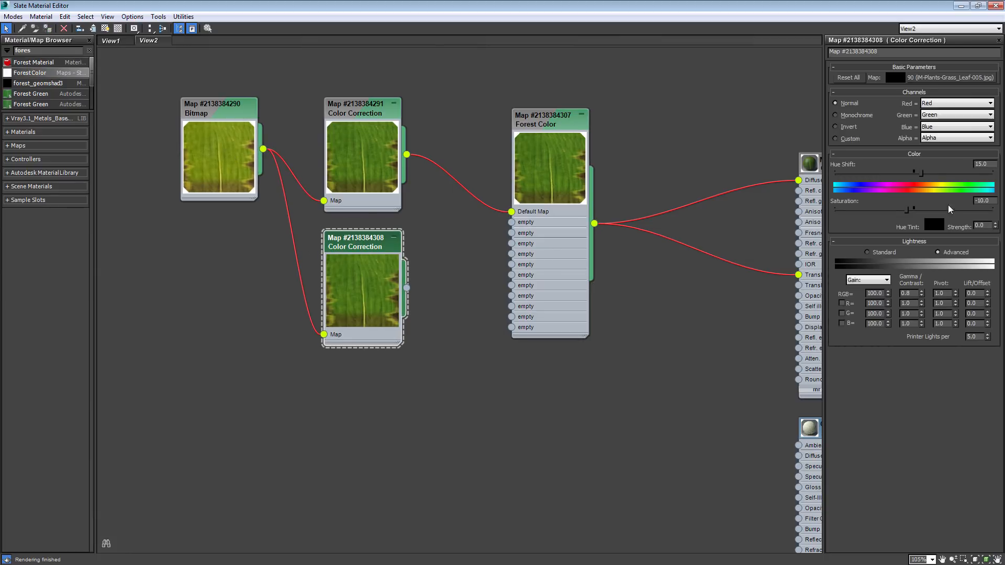
drag(987, 165, 909, 161)
text(5)
key(Return)
drag(371, 256, 368, 244)
Copy the second Color Correction node below itself and set the new copy's hue shift to -20.
shift+drag(367, 246, 364, 402)
double_click(367, 388)
drag(987, 165, 891, 152)
text(-20)
key(Return)
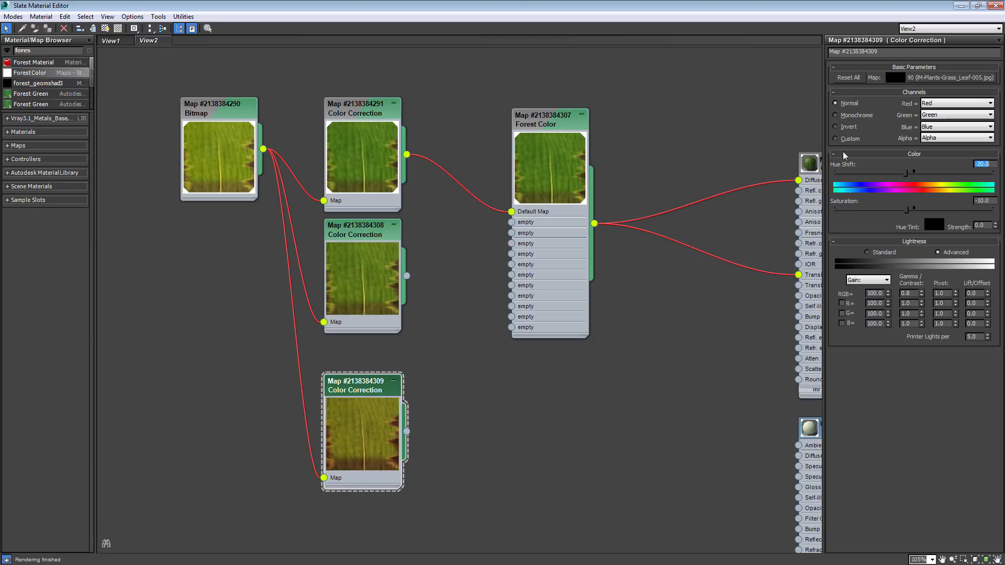
Enable the first three map slots of the Forest Color map and assign the original Color Correction to slot 1 as an instance.
drag(530, 189, 574, 200)
scroll(493, 357, up, 1)
middle_drag(466, 381, 425, 387)
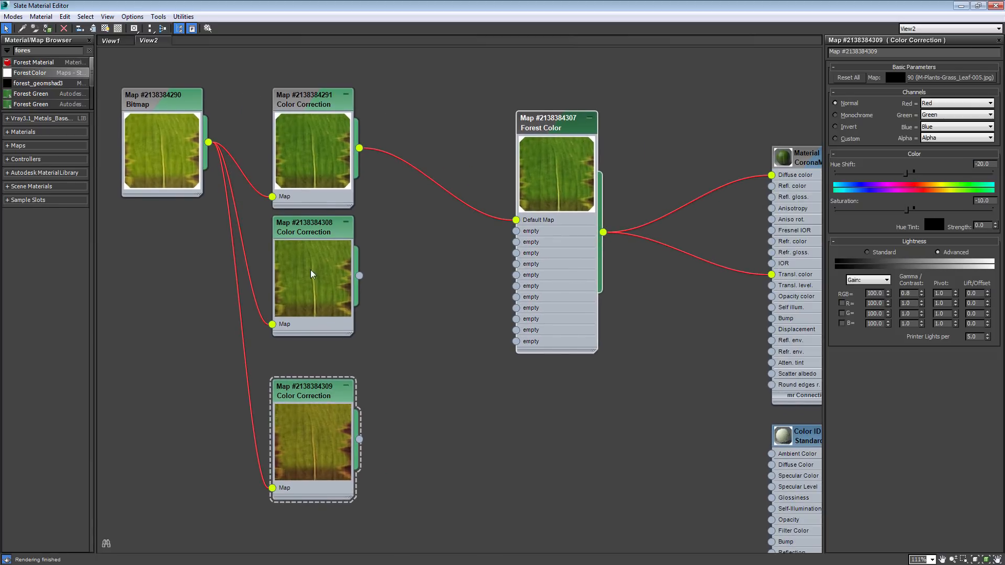
click(519, 234)
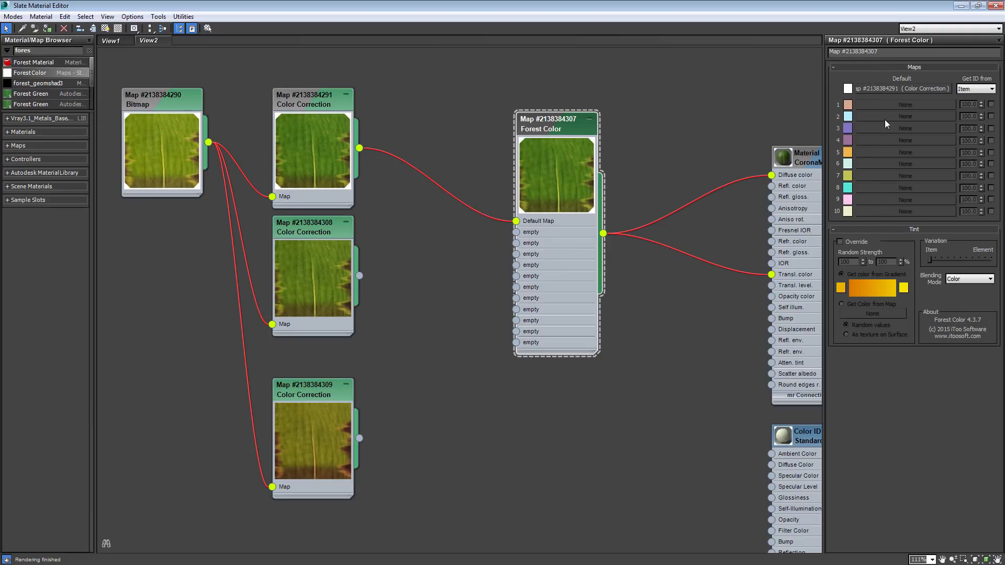
click(991, 104)
click(990, 116)
click(991, 129)
drag(414, 97, 904, 104)
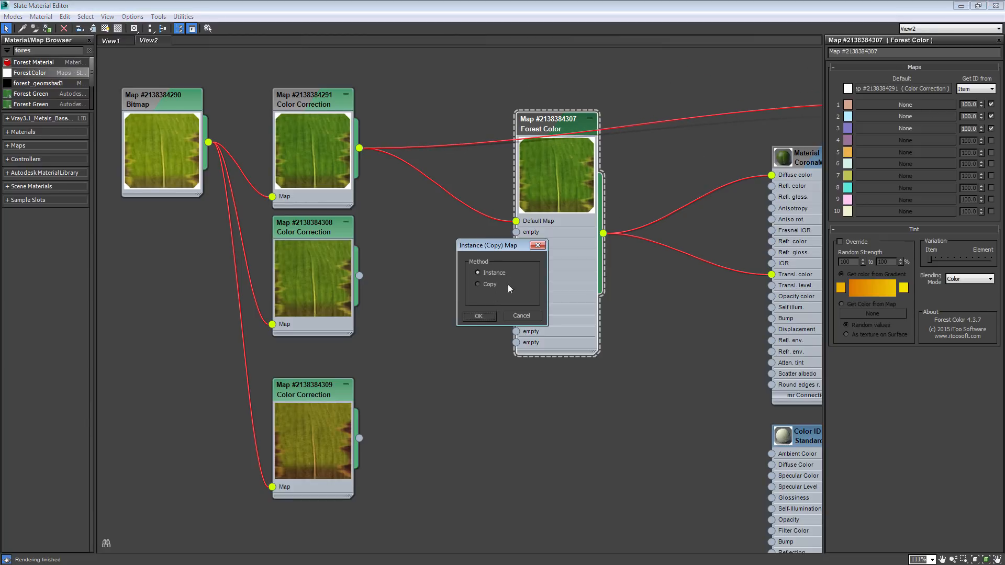
click(478, 315)
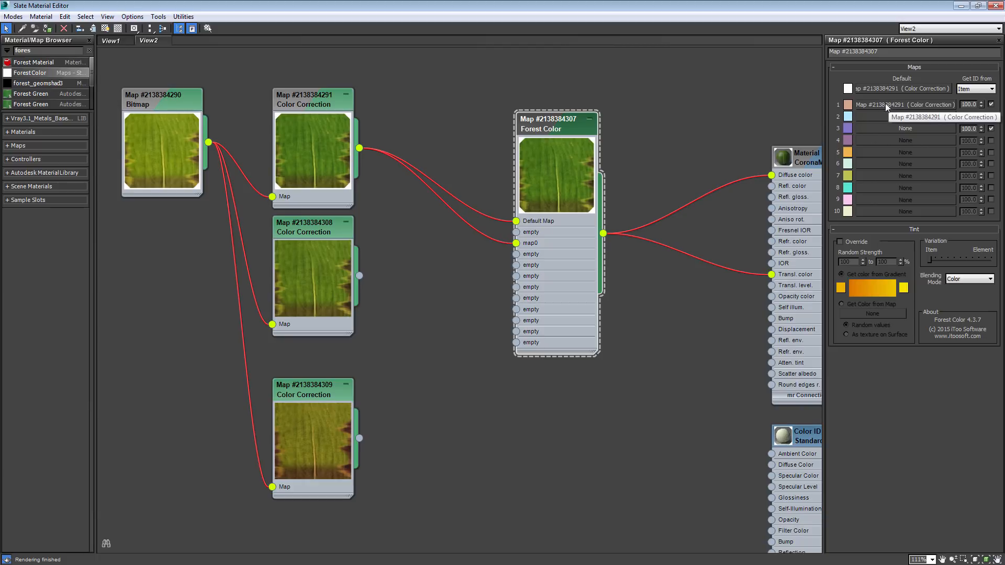
Replace the Forest Color slot 1 link and assign the second and third Color Correction maps to slots 1 and 2 as instances.
click(492, 236)
key(Delete)
drag(359, 276, 904, 104)
drag(359, 438, 904, 115)
click(480, 316)
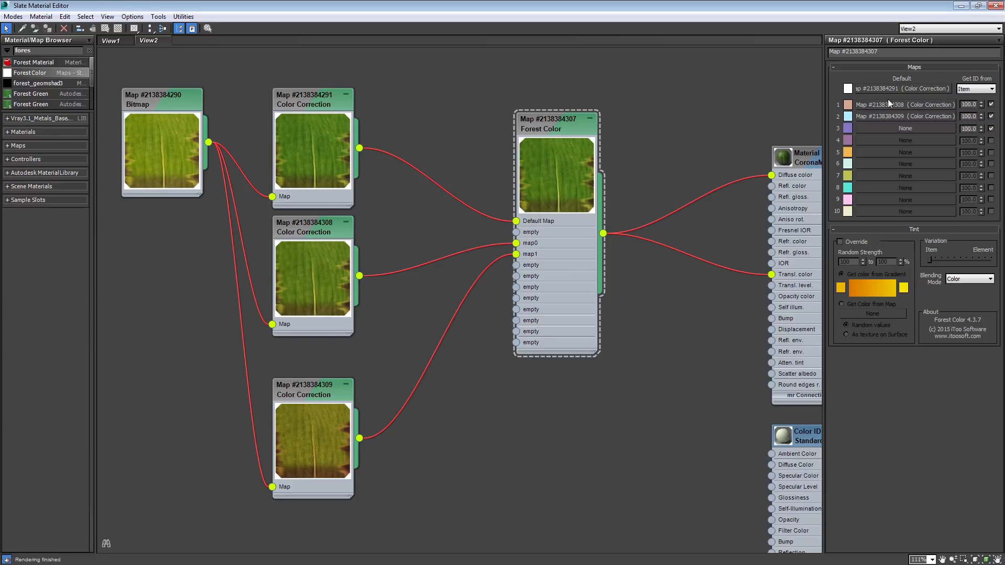
Clear the maps assigned to slots 1 and 2 of the Forest Color map.
right_click(883, 117)
click(898, 147)
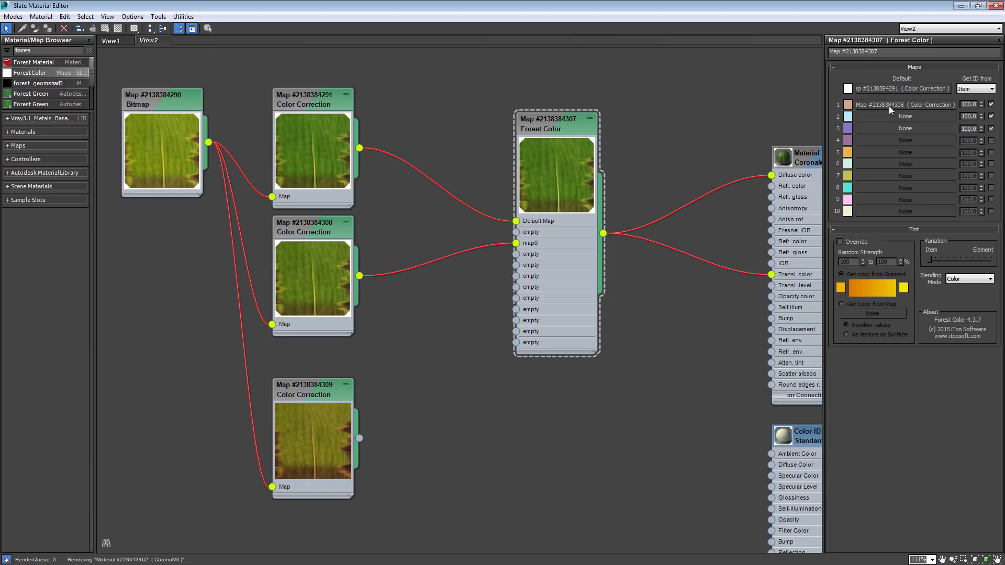
right_click(889, 106)
click(899, 137)
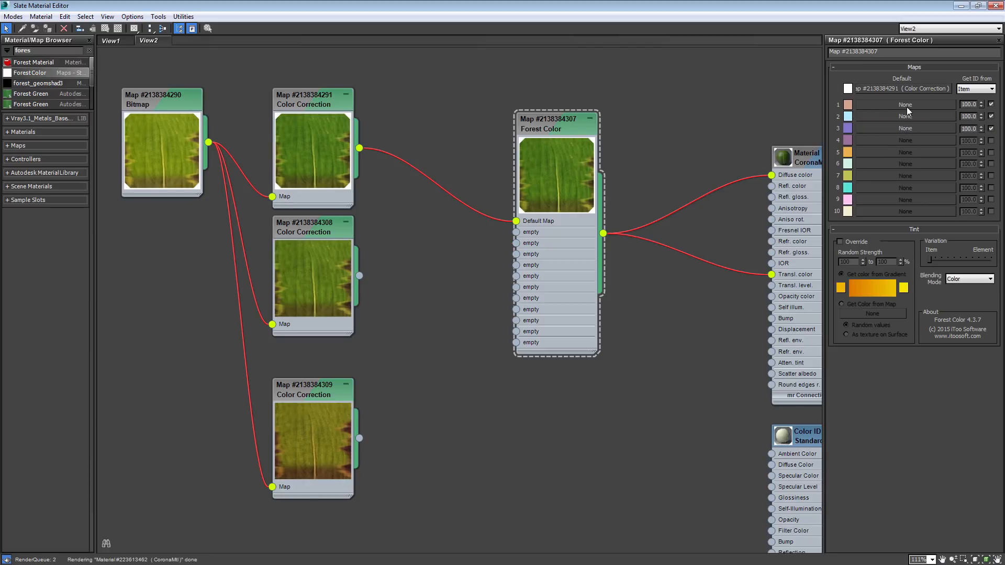
click(990, 128)
click(990, 116)
click(991, 105)
click(990, 129)
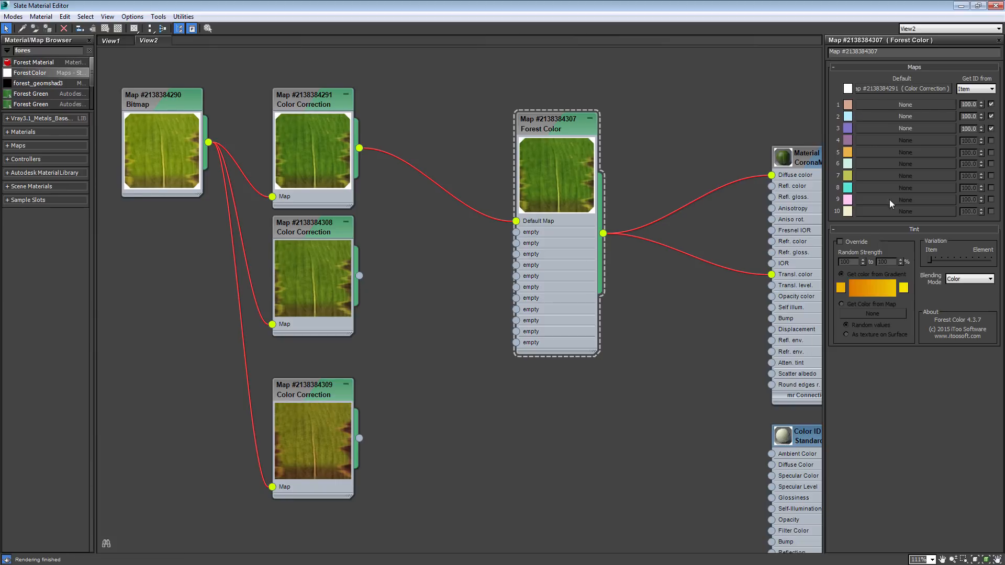
Assign the three Color Correction maps as instances to Forest Color slots 1, 2 and 3, in order from the upper node down.
drag(400, 124, 872, 104)
click(505, 310)
drag(536, 191, 871, 116)
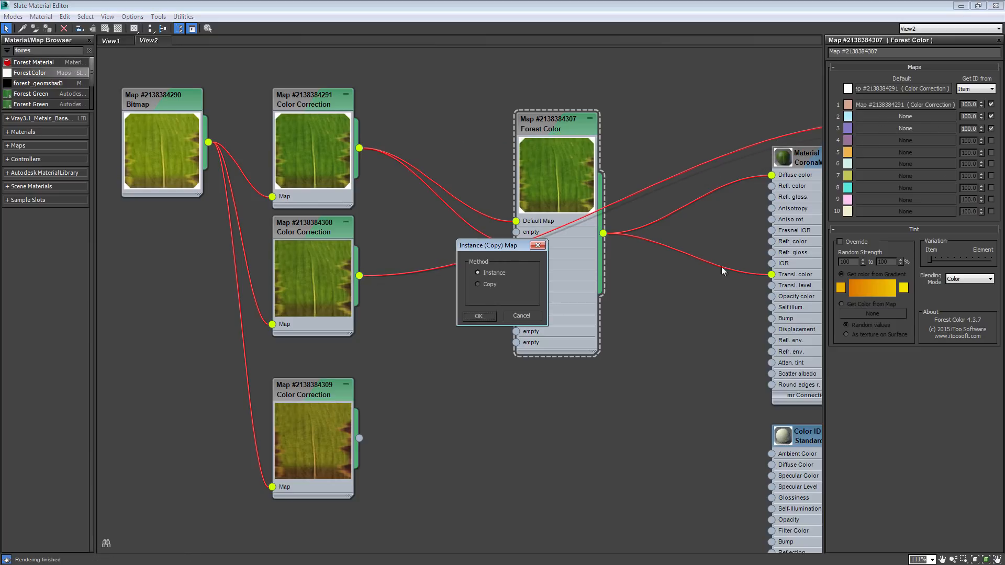
click(479, 315)
drag(359, 437, 940, 129)
click(480, 316)
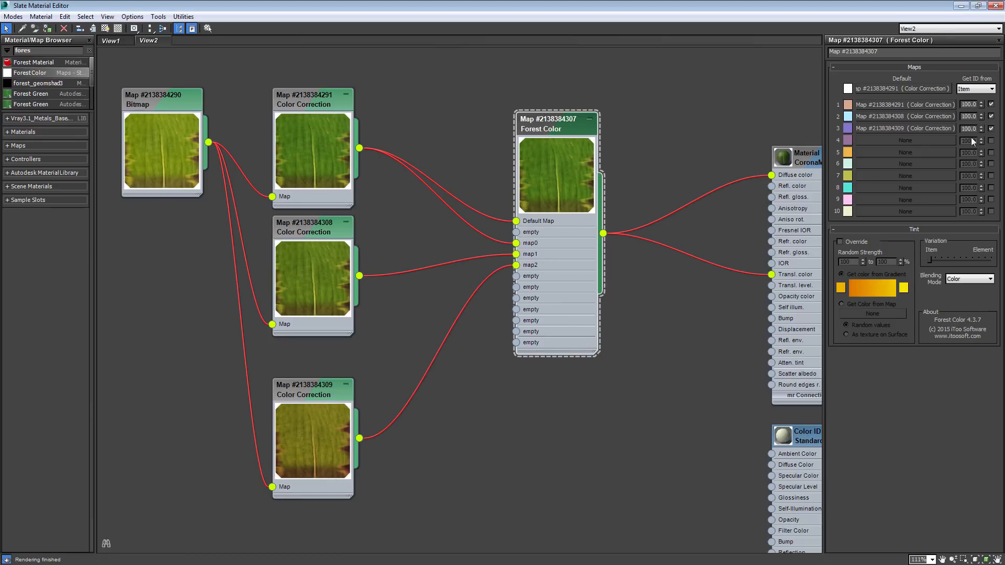
Delete the lowest Color Correction map and disable slot 3 of the Forest Color map.
drag(309, 424, 308, 400)
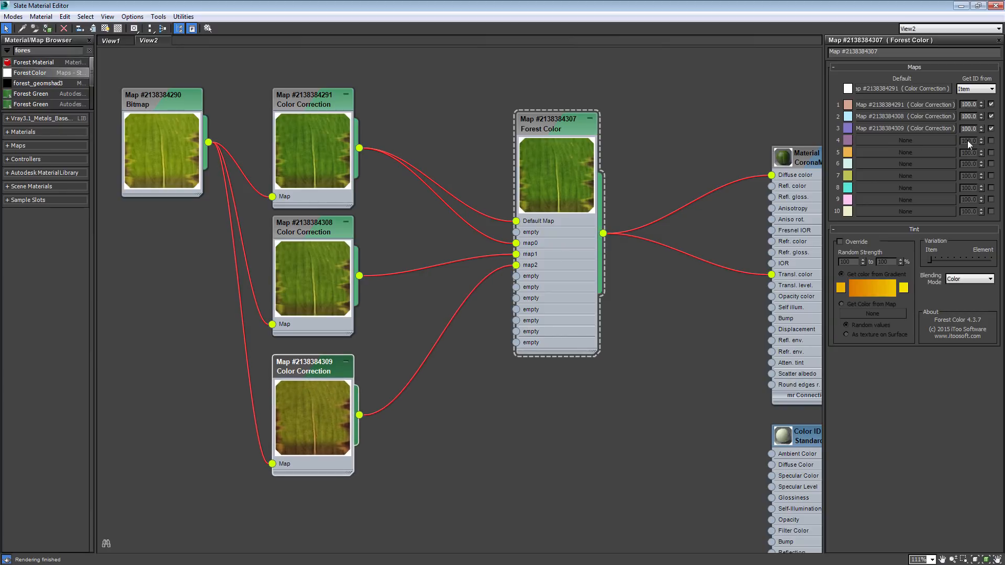
drag(158, 103, 136, 242)
key(Delete)
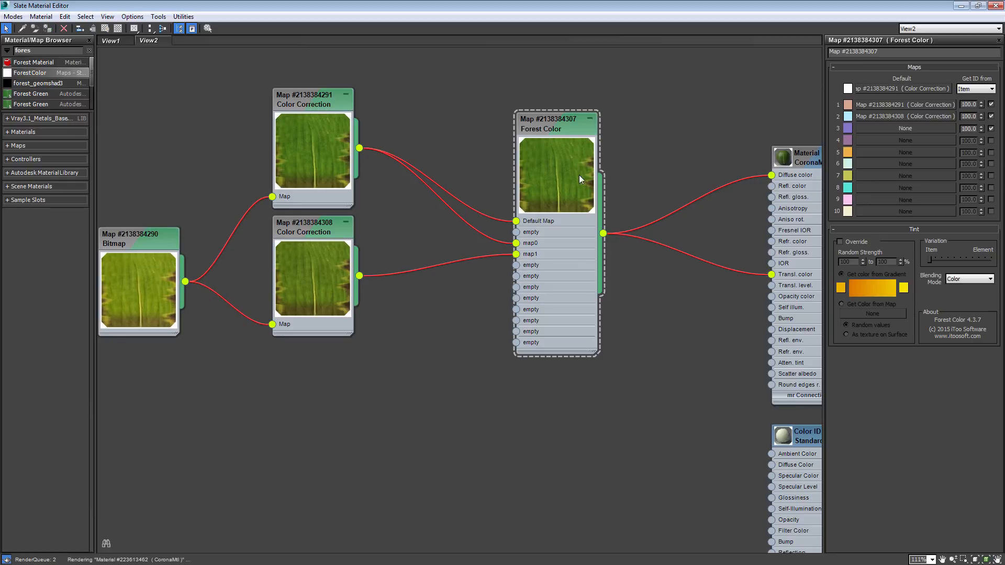
click(991, 129)
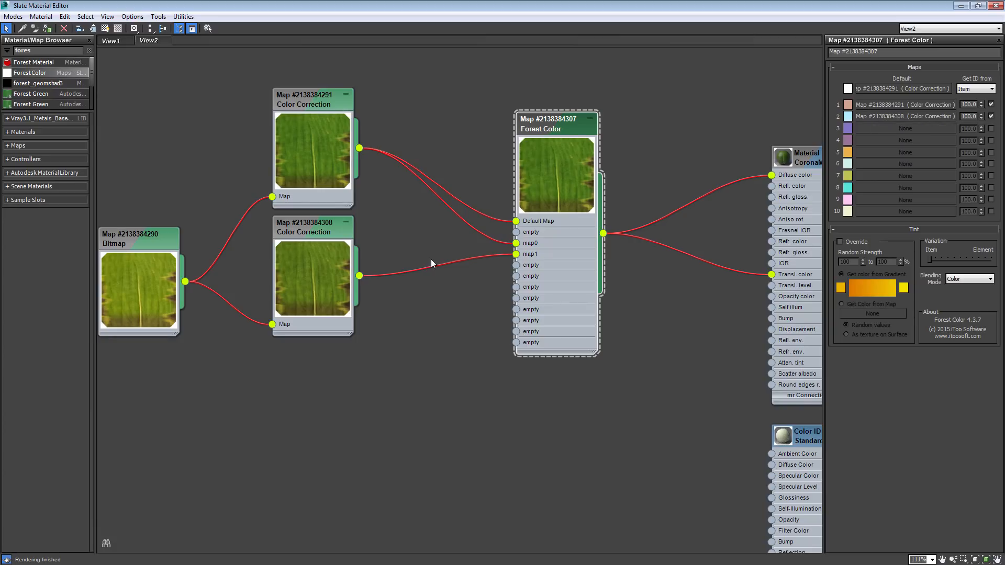
Disconnect the Color Correction map from Forest Color slot 2 and set that slot's colour to pure red, 255, 0, 0.
click(407, 261)
key(Delete)
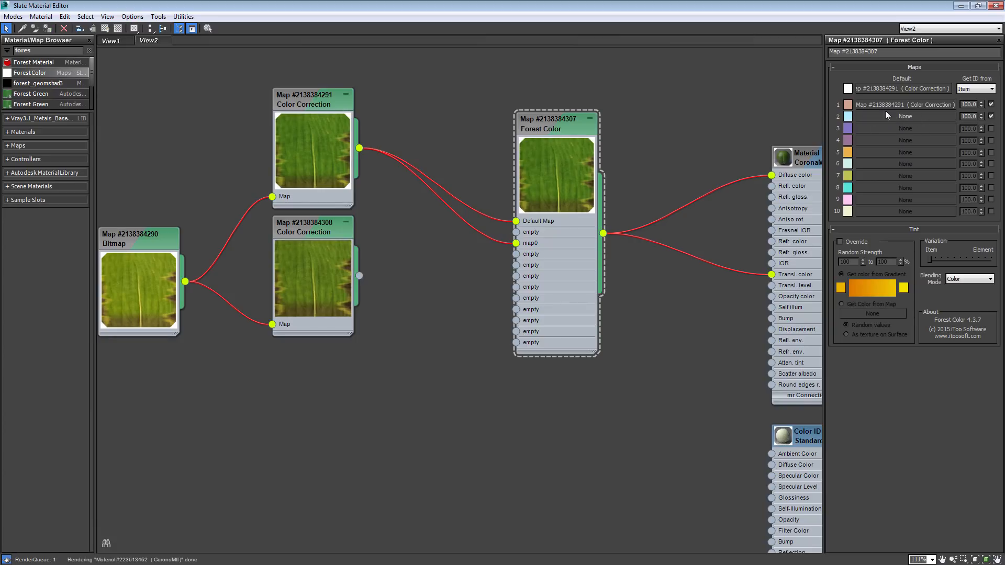
click(847, 117)
click(289, 67)
mouse_move(299, 87)
mouse_down()
mouse_move(301, 119)
mouse_move(299, 67)
mouse_up()
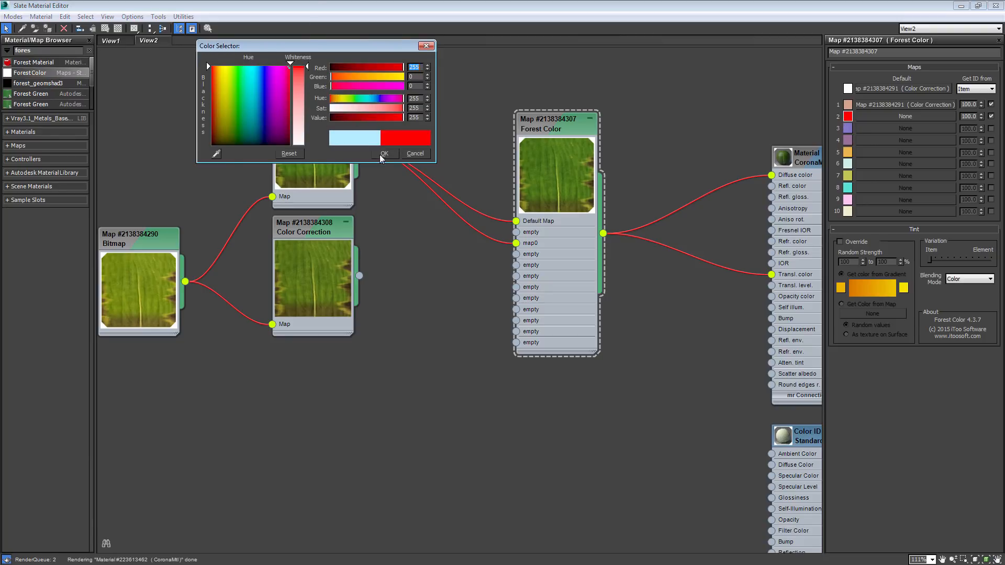
click(384, 153)
Isolate the two selected objects in the Perspective viewport and render a close view of the grass.
click(961, 6)
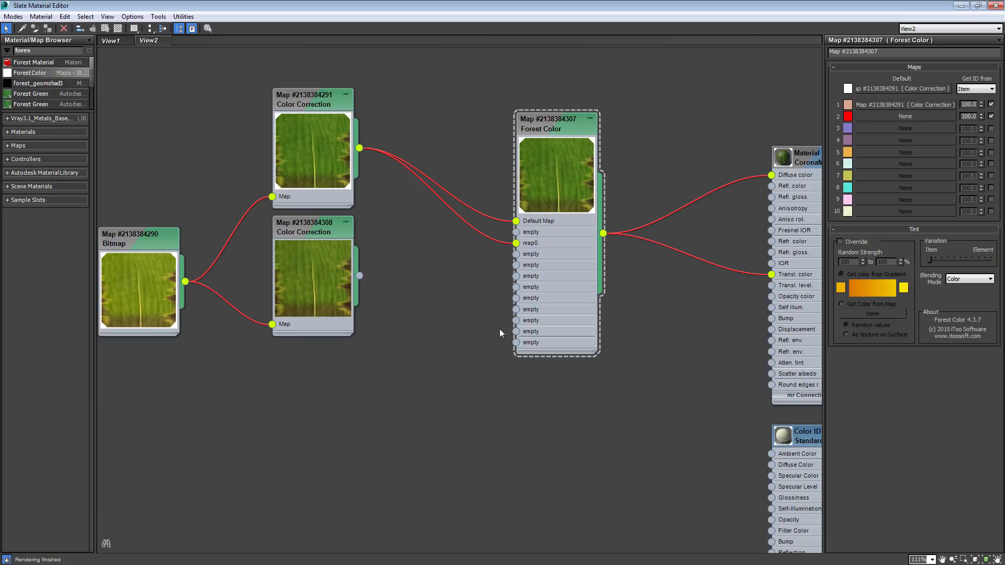
drag(476, 368, 476, 368)
key(alt+q)
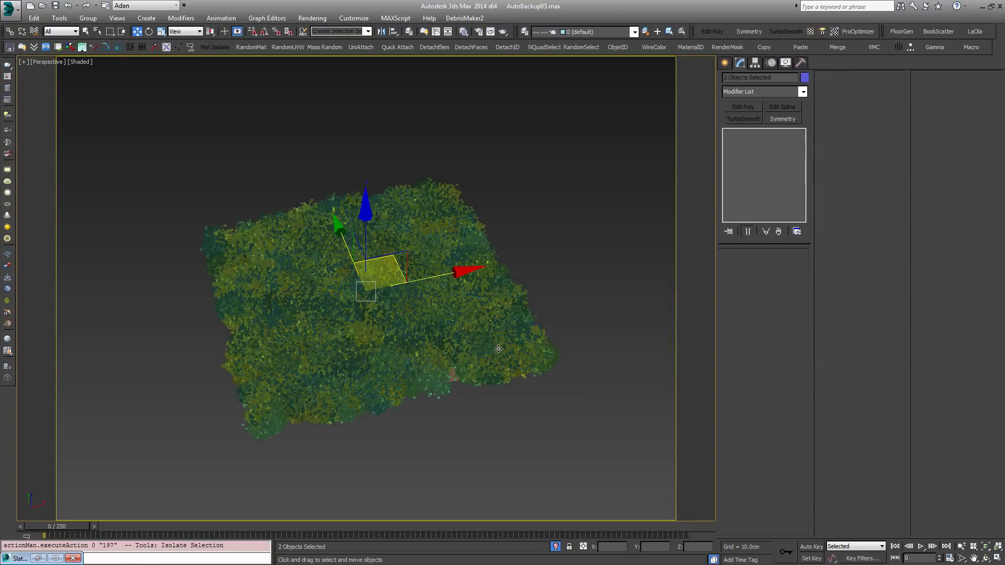
scroll(478, 335, up, 10)
key(F9)
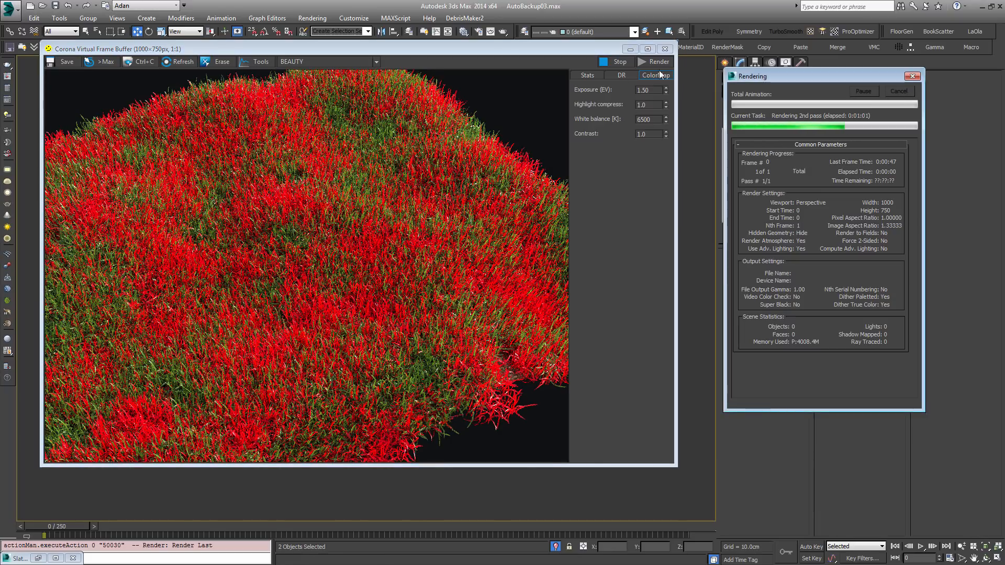
click(663, 49)
Give Forest Color slot 2 a darker red with a value of 10.0 and render the grass again.
key(m)
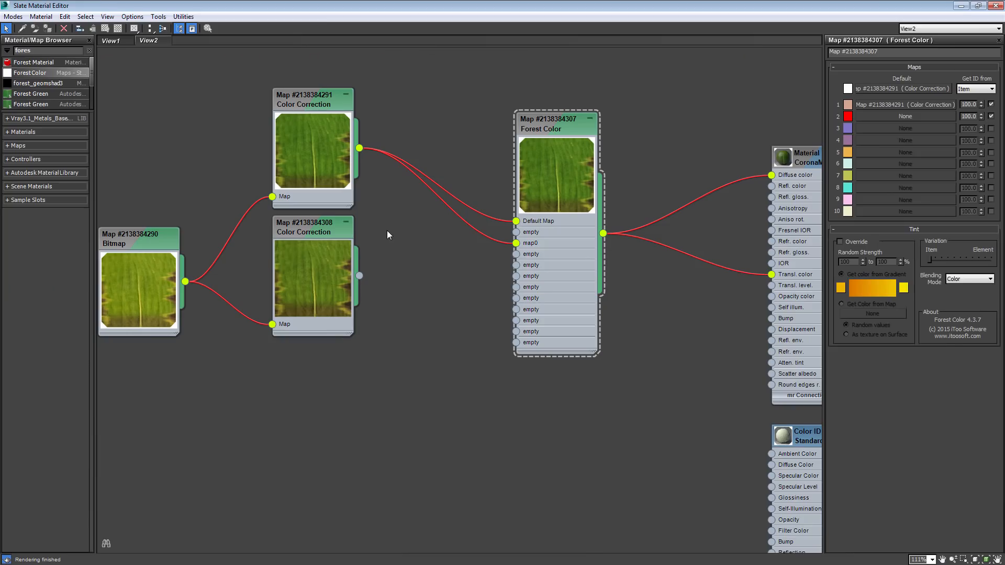
middle_drag(639, 209, 414, 246)
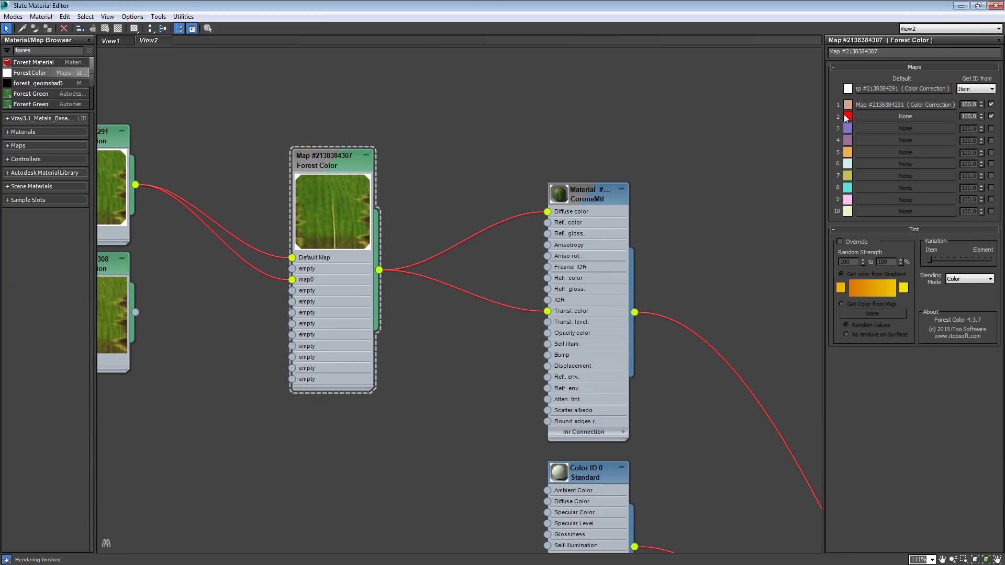
click(847, 116)
drag(400, 70, 368, 69)
click(384, 154)
key(shift+q)
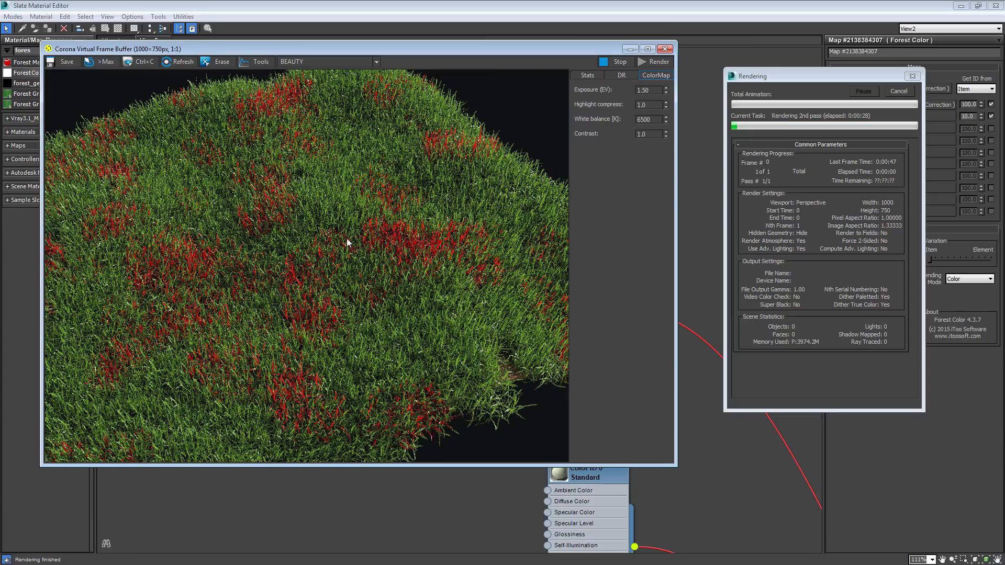
click(909, 93)
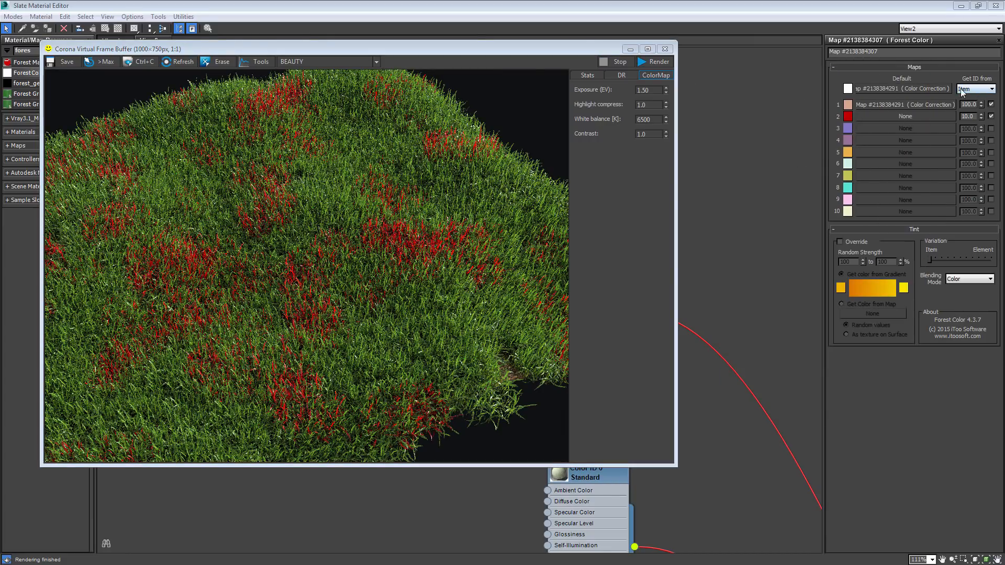
Set the Forest Color map's Get ID from option to Element and render the grass.
click(961, 91)
click(967, 105)
click(969, 91)
click(967, 99)
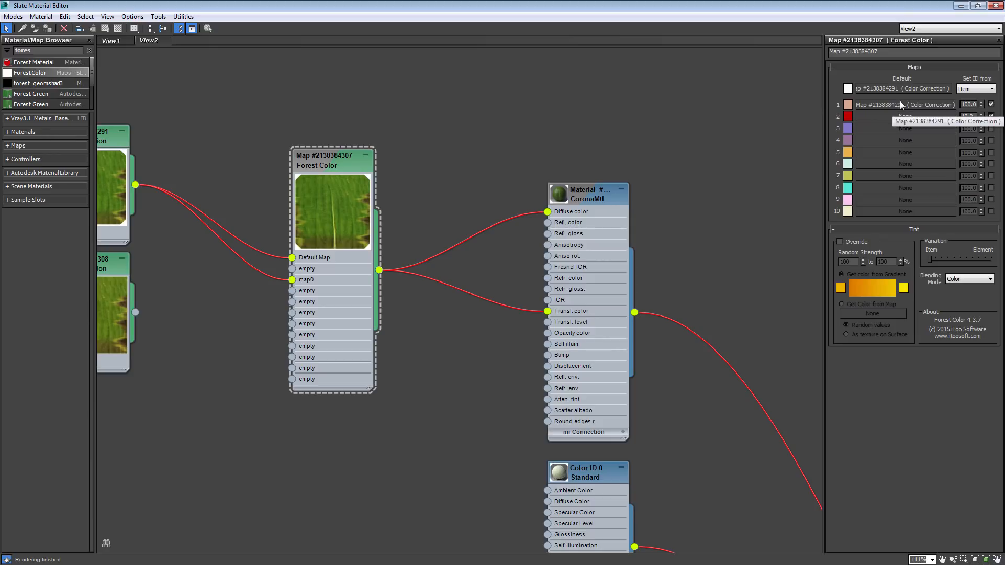
click(974, 89)
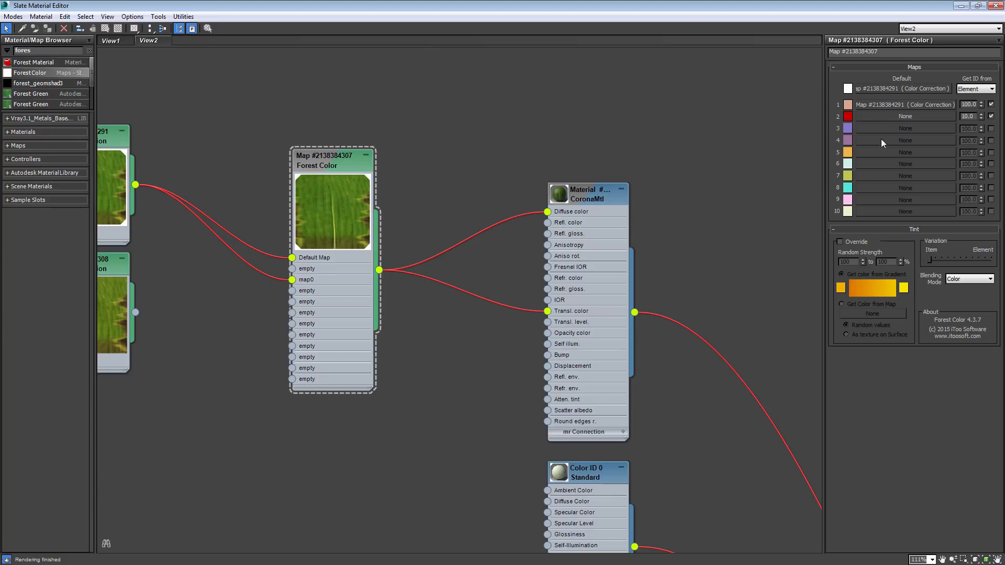
key(shift+q)
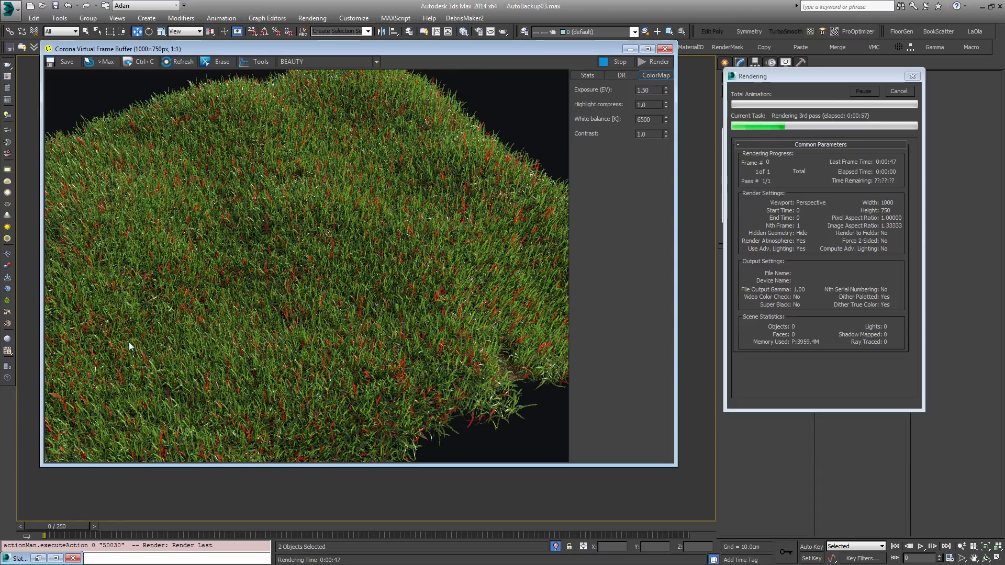
click(889, 94)
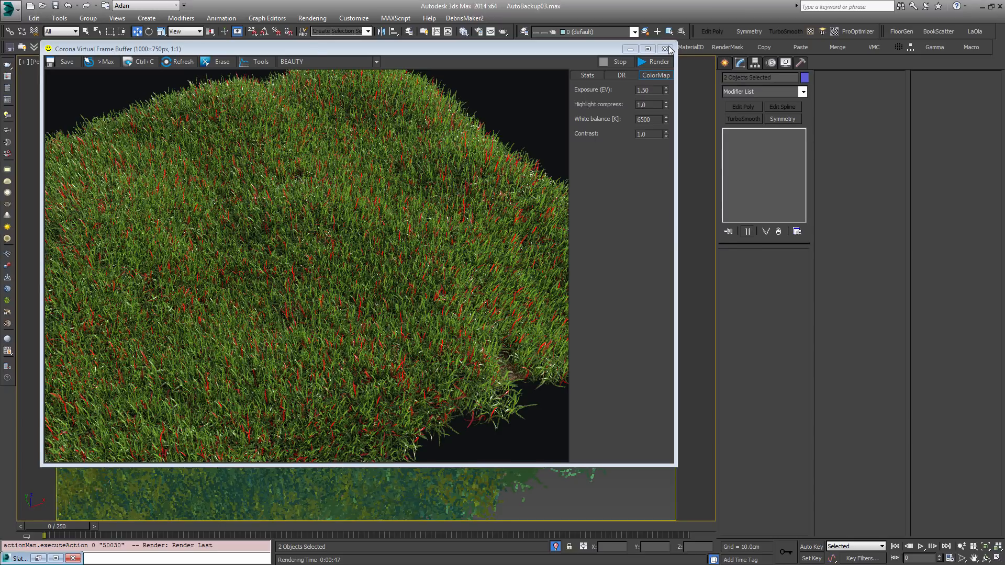
Duplicate the leaf Bitmap node and load iM-Plants-Grass_Leaf-002.jpg into the copy.
key(m)
middle_drag(179, 248, 359, 236)
middle_drag(350, 277, 531, 262)
mouse_move(291, 250)
mouse_down()
mouse_move(256, 216)
mouse_move(250, 164)
mouse_up()
shift+drag(251, 164, 262, 339)
double_click(255, 344)
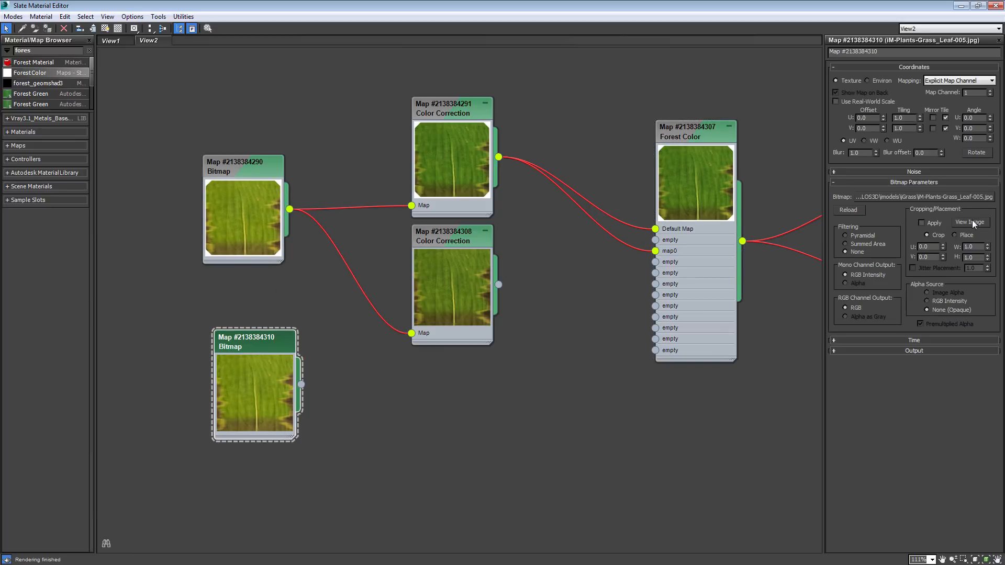
click(968, 196)
double_click(491, 84)
drag(282, 347, 293, 313)
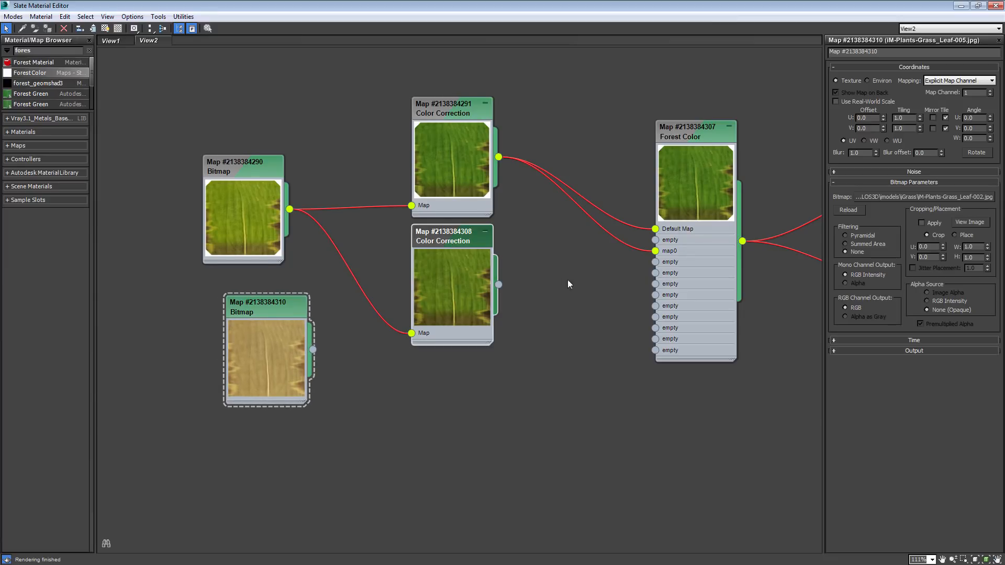
Delete the unconnected Color Correction map and assign the dry leaf bitmap to Forest Color slot 2 as an instance.
middle_drag(568, 280, 397, 271)
key(Delete)
drag(112, 337, 820, 149)
double_click(497, 168)
drag(1001, 121, 870, 158)
click(482, 318)
Tidy the bitmap nodes beside the Color Correction map and render the grass with the dry leaf texture.
drag(257, 245, 303, 256)
middle_drag(226, 223, 287, 239)
drag(157, 175, 223, 163)
drag(385, 300, 369, 270)
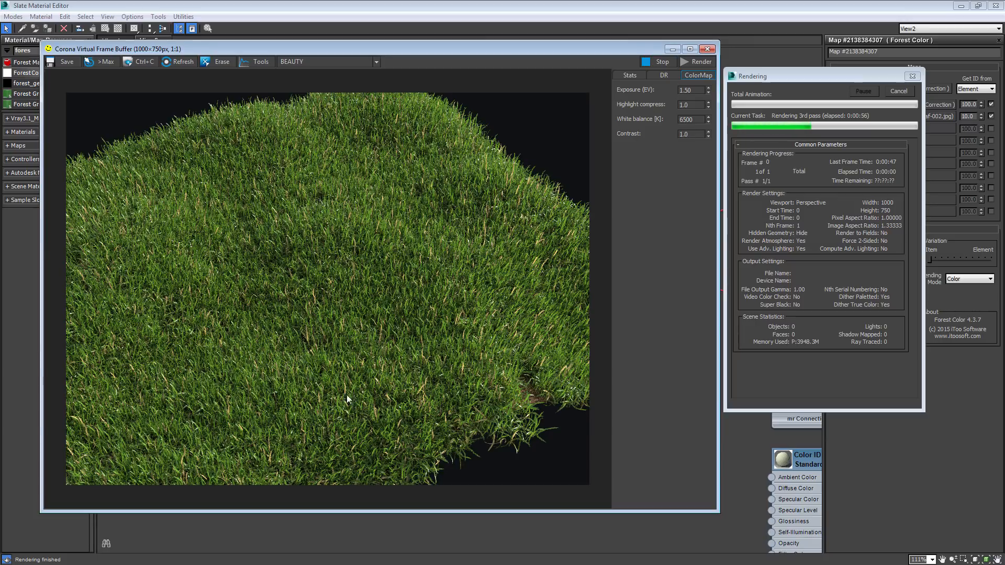
click(898, 91)
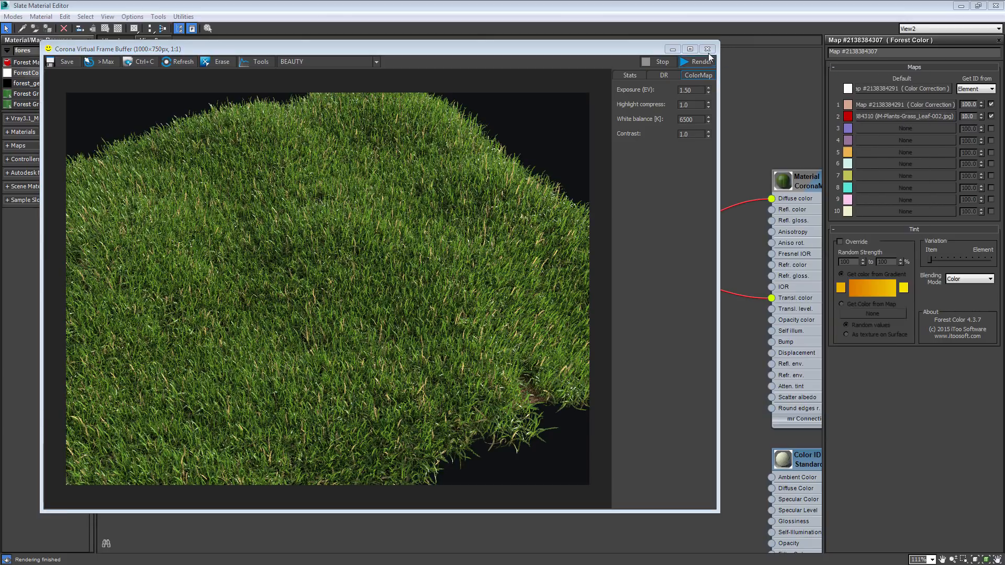
click(707, 49)
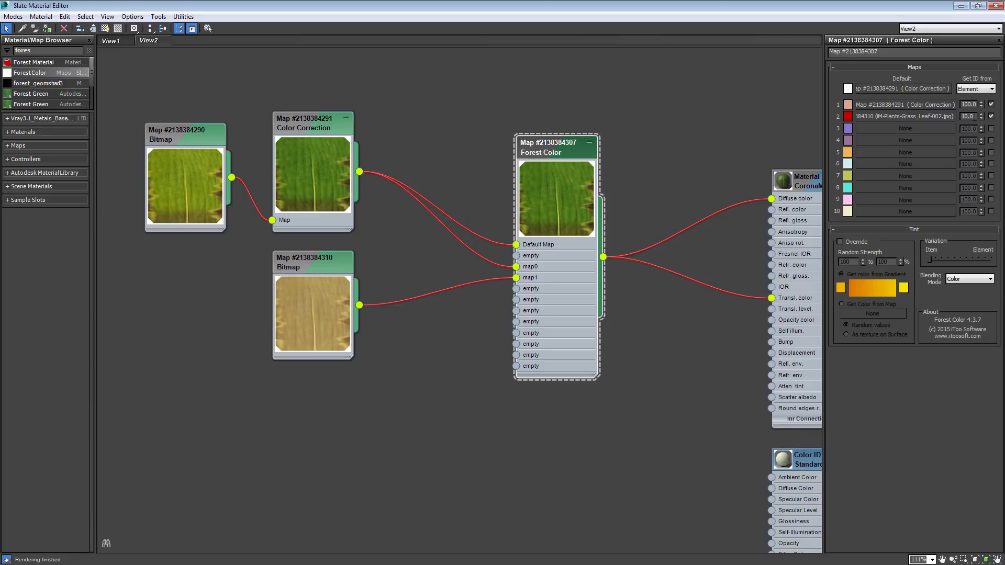
Set the Forest Color slot 2 value to 8 and Get ID from to Item, and render the grass.
text(8)
key(Return)
click(974, 89)
click(965, 98)
key(shift+q)
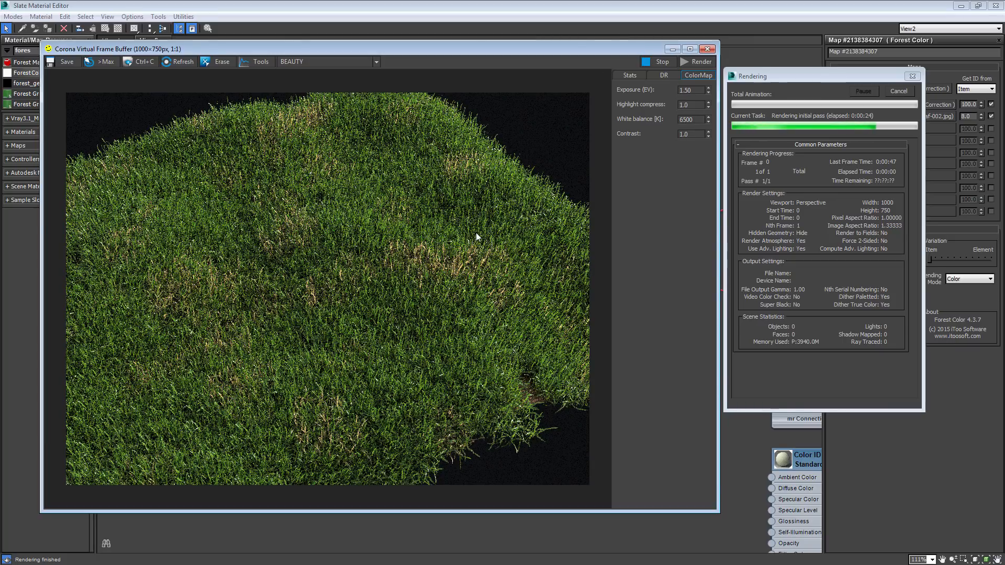
scroll(372, 288, up, 1)
scroll(372, 288, down, 1)
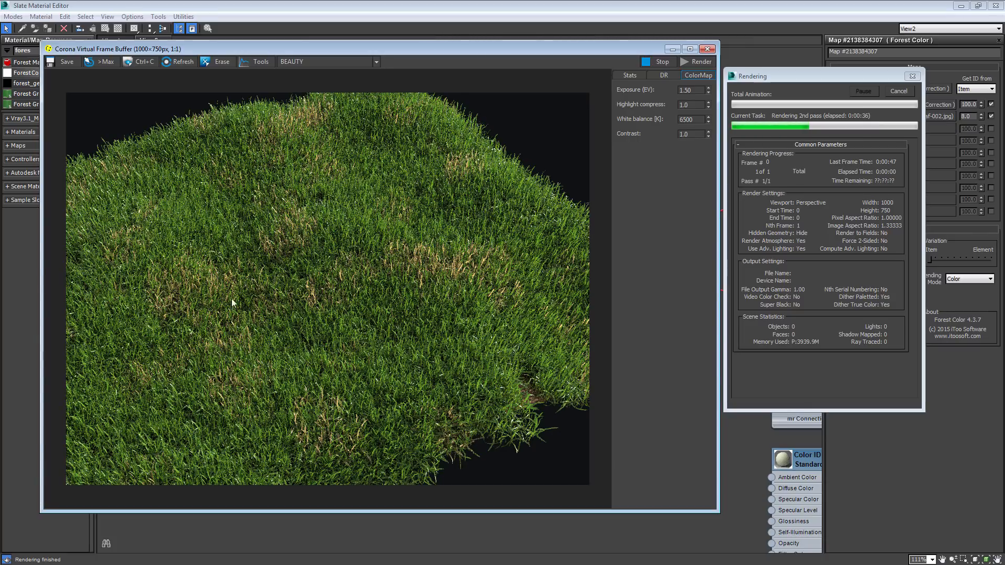
click(899, 91)
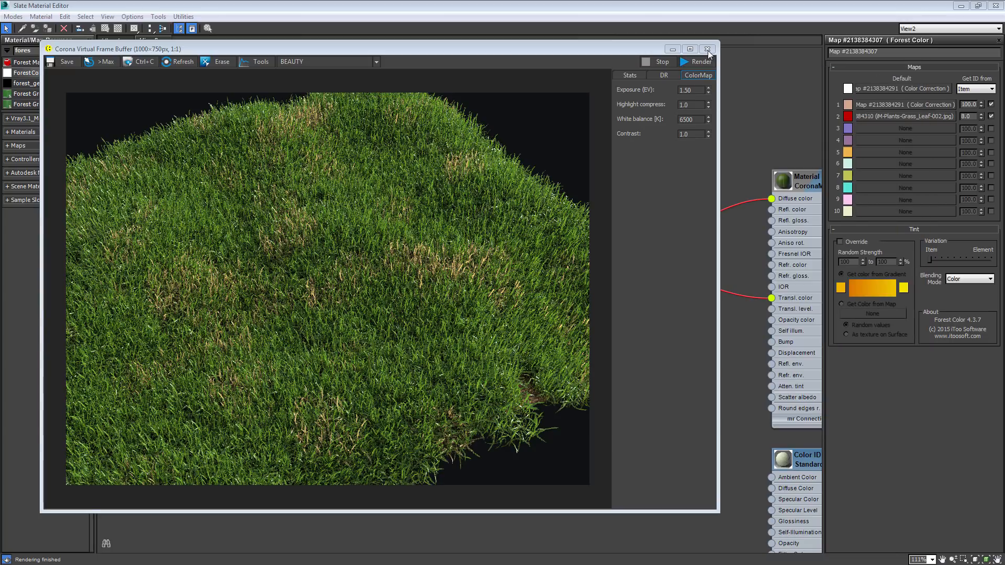
click(707, 49)
Move the green leaf Bitmap and Color Correction nodes up and the dry leaf Bitmap node down to make room between them.
middle_drag(610, 250, 462, 254)
scroll(314, 288, down, 1)
middle_drag(214, 234, 271, 239)
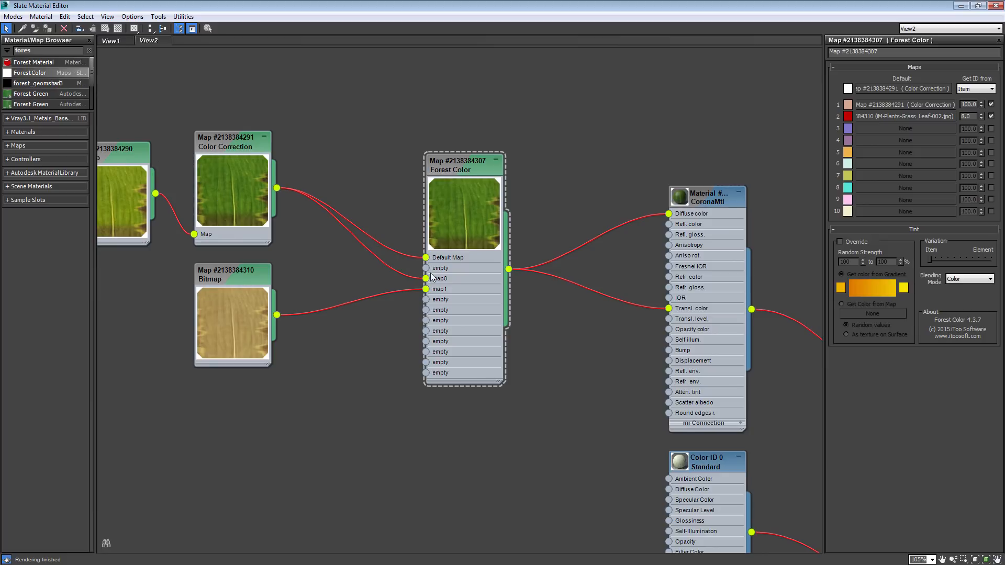
middle_drag(334, 265, 501, 304)
drag(285, 157, 400, 149)
drag(410, 384, 410, 461)
Enable Forest Color slot 3, assign the original green leaf bitmap to it as an instance, and set its value to 30.
click(615, 207)
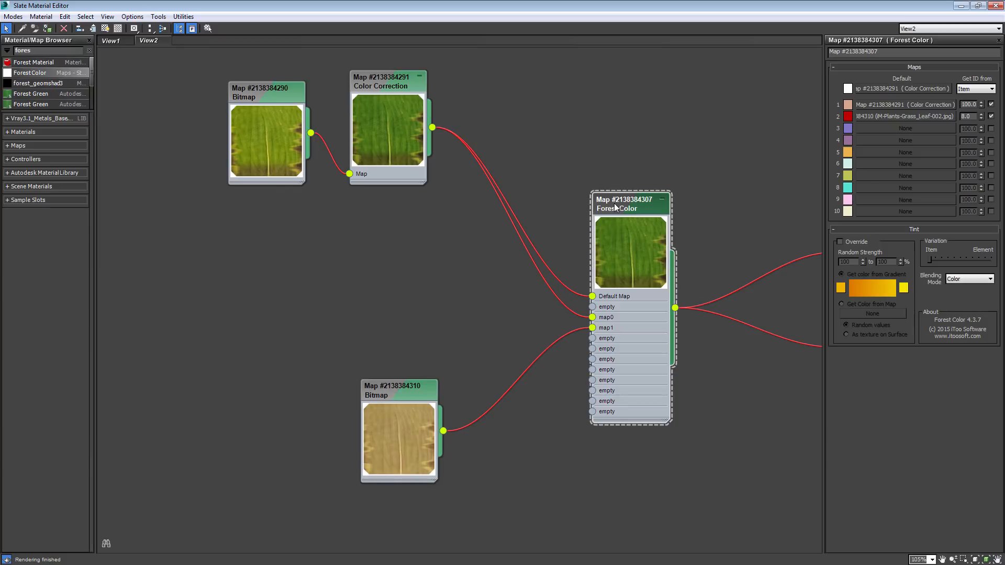
click(990, 128)
drag(311, 133, 913, 124)
drag(311, 132, 905, 129)
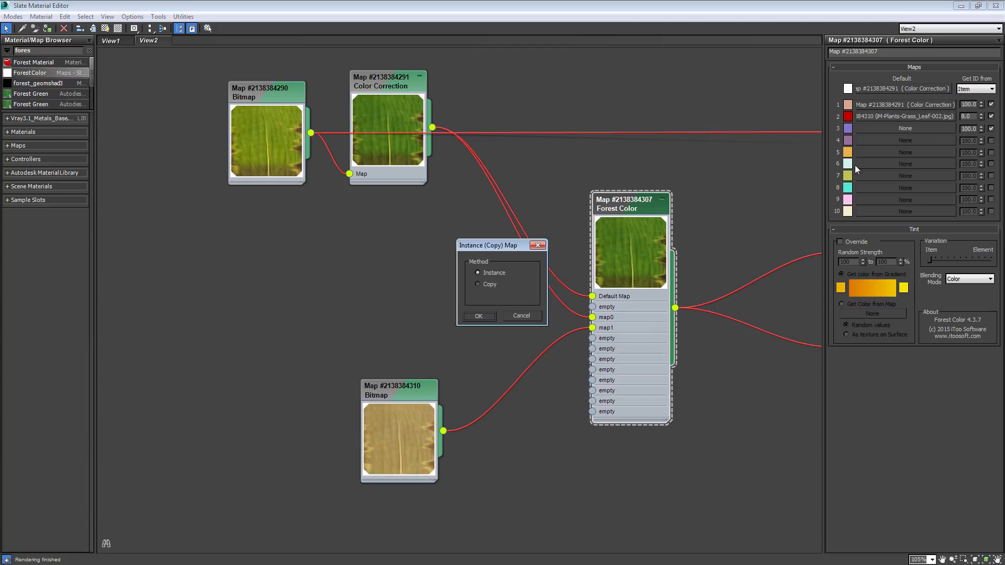
click(478, 316)
drag(294, 143, 261, 252)
click(968, 128)
text(30)
key(Return)
Space out the Color Correction and two Bitmap nodes around the links into the Forest Color map.
drag(411, 121, 423, 121)
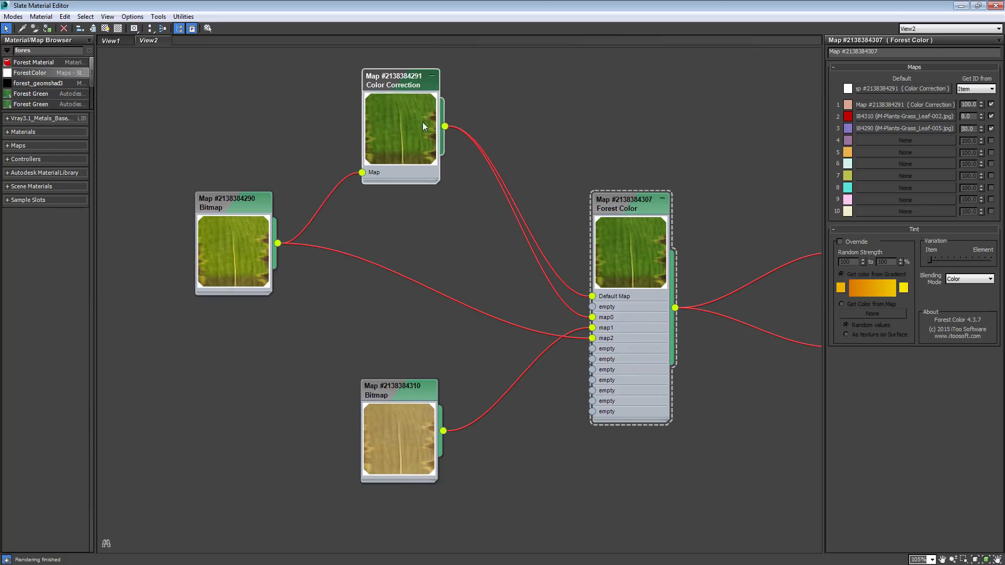
drag(232, 247, 218, 279)
drag(379, 417, 379, 451)
middle_drag(319, 351, 336, 277)
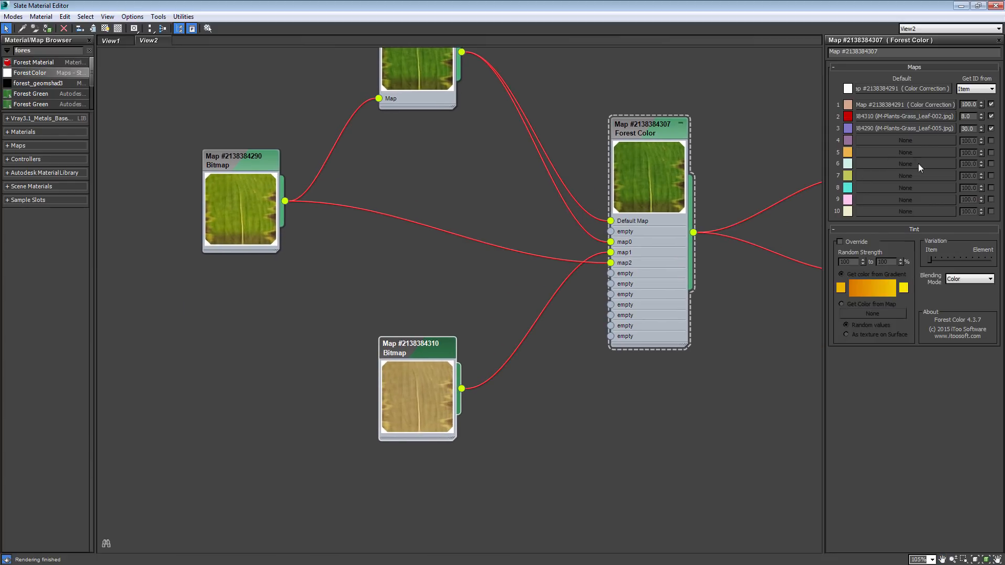
Duplicate the green leaf Bitmap node, load iM-Plants-Grass_Leaf-001.jpg into the copy, and preview its full image.
click(963, 88)
mouse_move(246, 162)
mouse_down()
mouse_move(246, 107)
mouse_move(246, 239)
mouse_up()
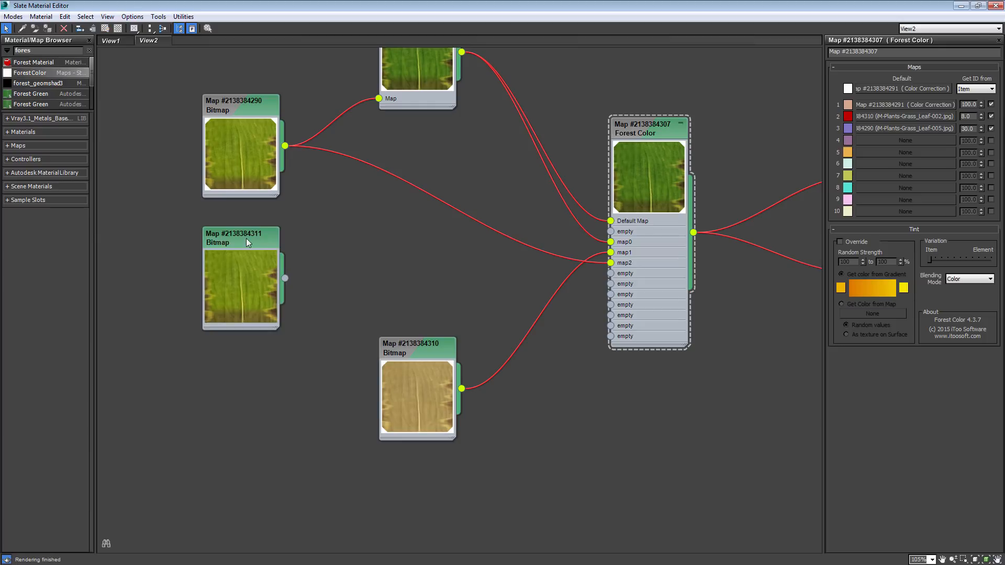
double_click(246, 238)
click(924, 196)
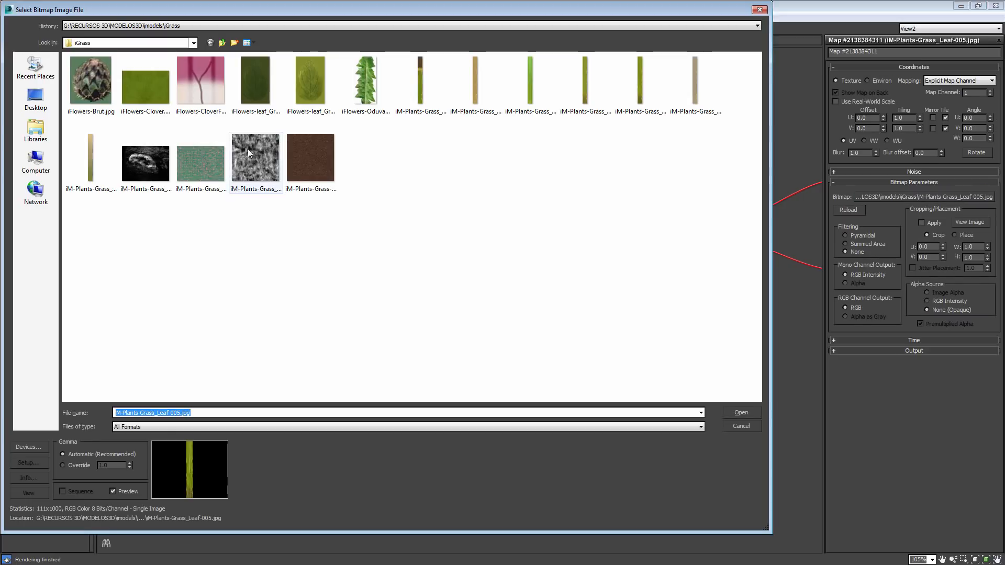
double_click(426, 78)
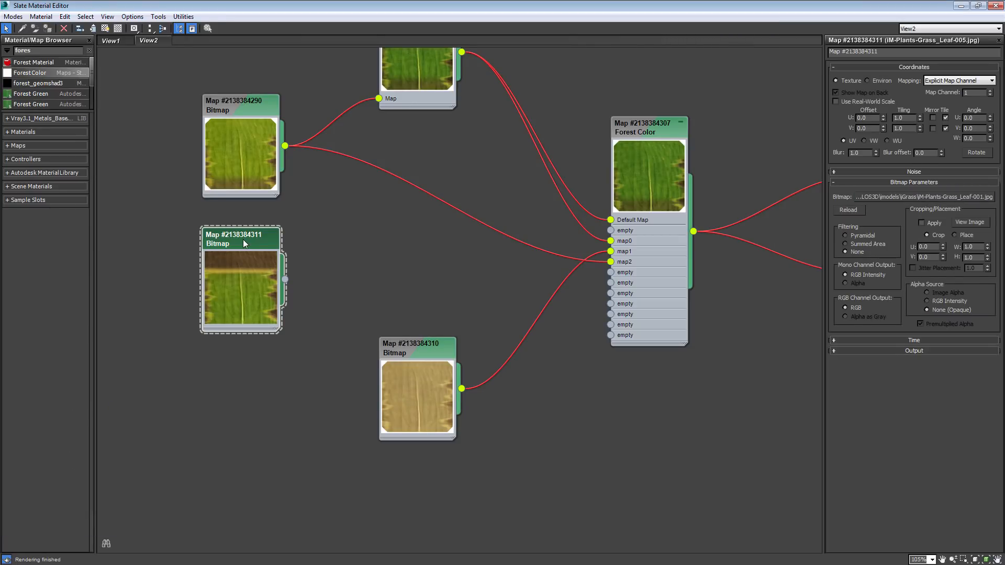
click(969, 222)
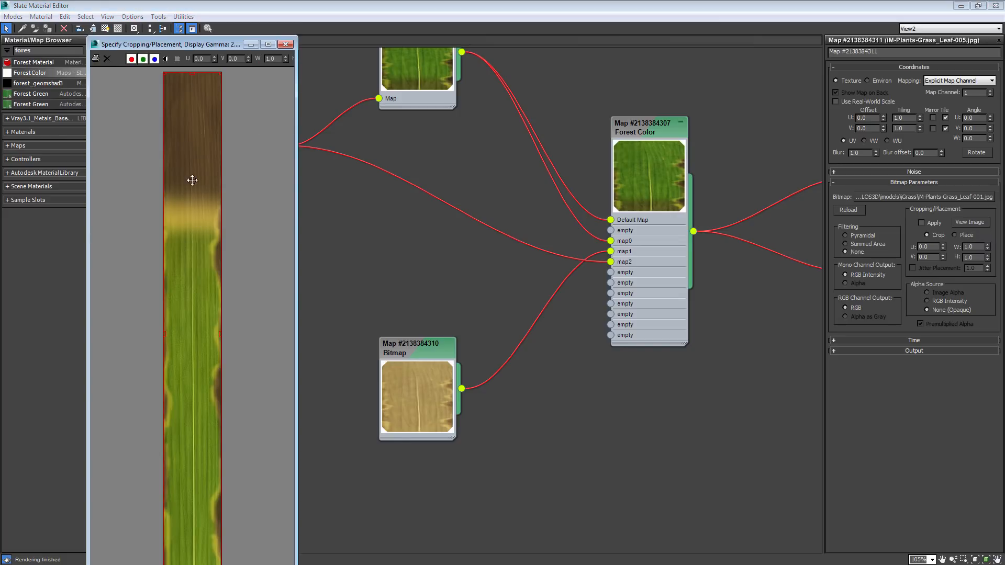
click(285, 44)
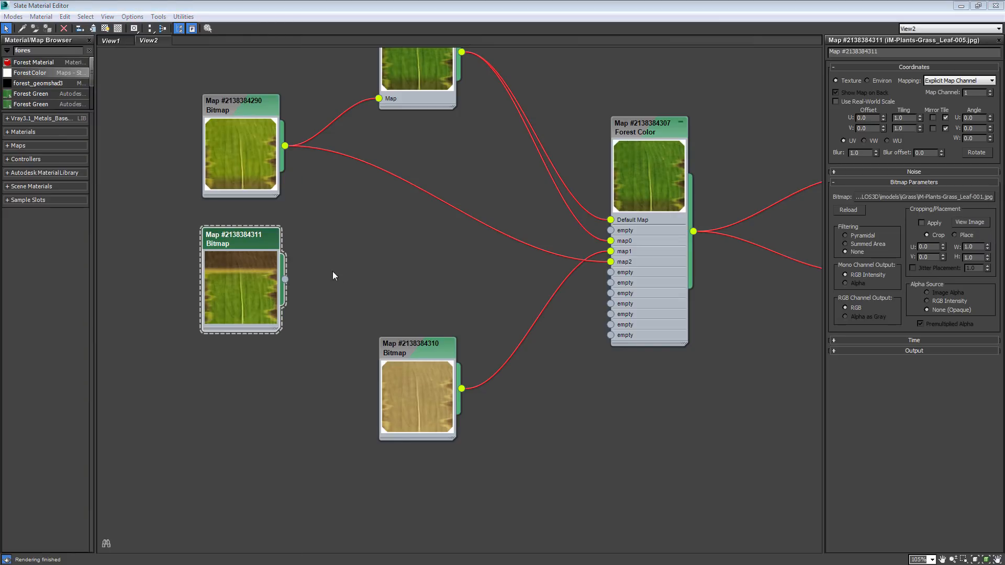
Connect the brown-tipped leaf Bitmap to Forest Color slot 4, enable that slot, and set its value to 10.
drag(284, 279, 610, 272)
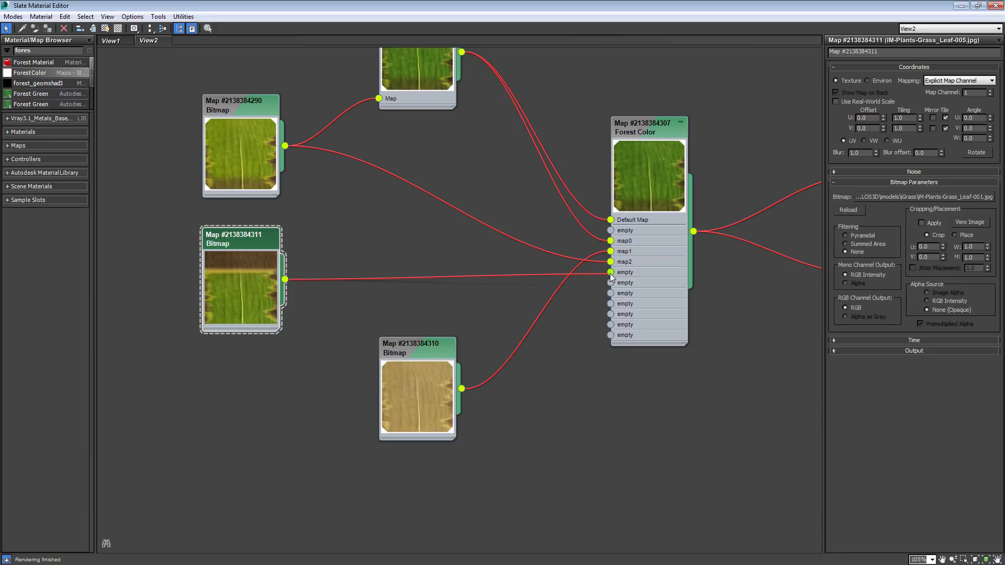
click(659, 129)
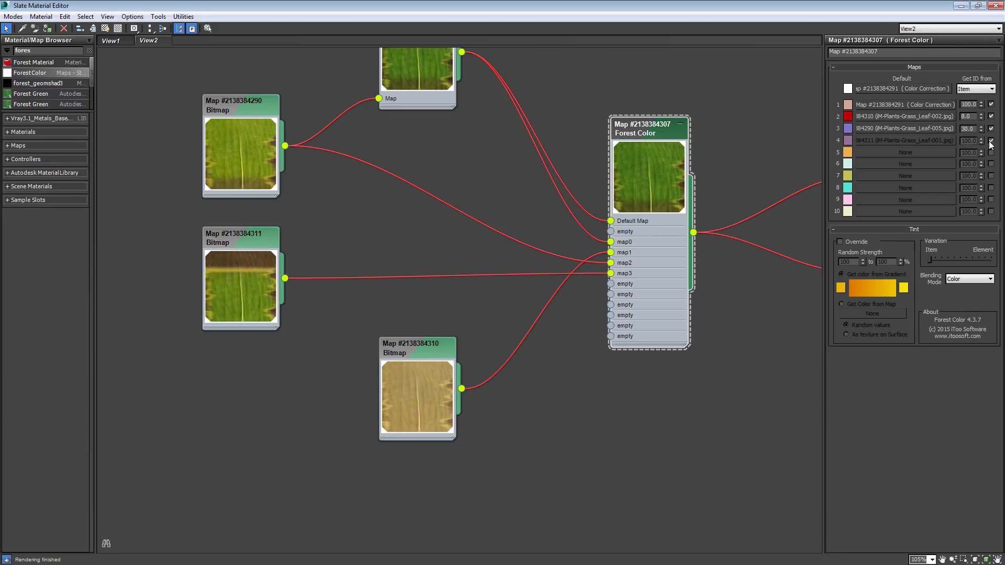
drag(966, 141, 847, 140)
text(10)
key(Return)
Set the Forest Color's Get ID from to Element, render the grass to inspect the colour mix, and close the render.
drag(965, 116, 847, 111)
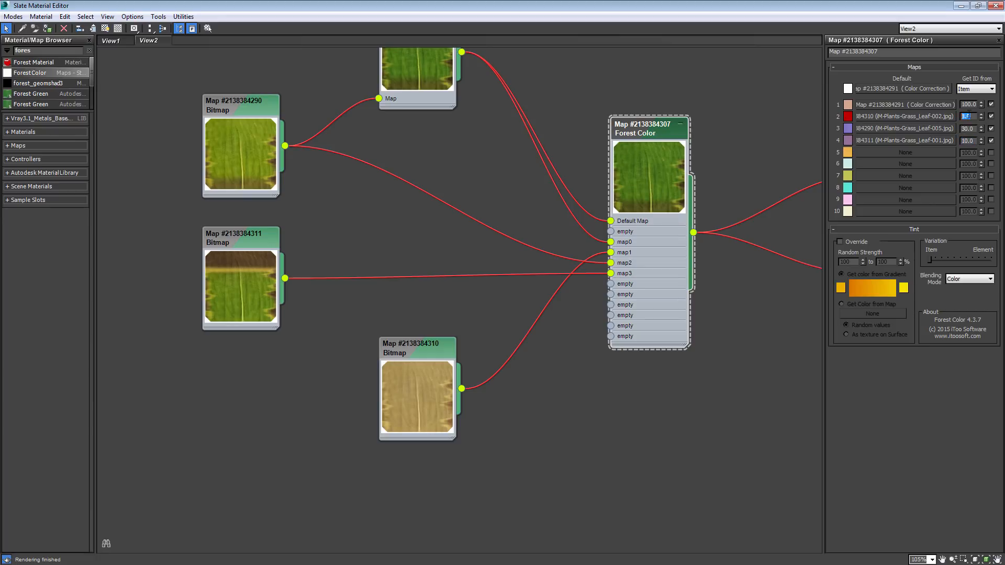
drag(942, 114, 941, 113)
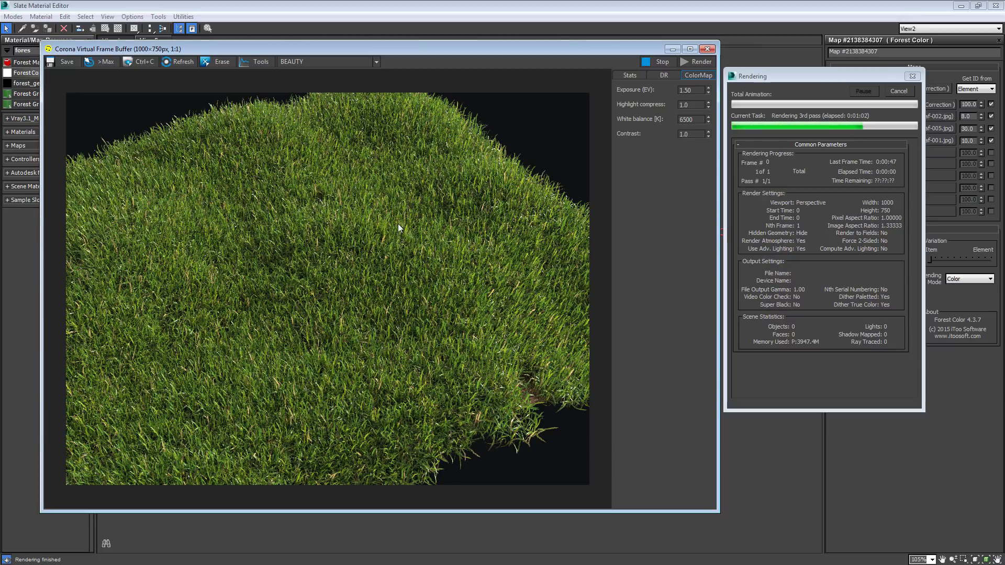
scroll(375, 281, down, 2)
scroll(373, 281, up, 2)
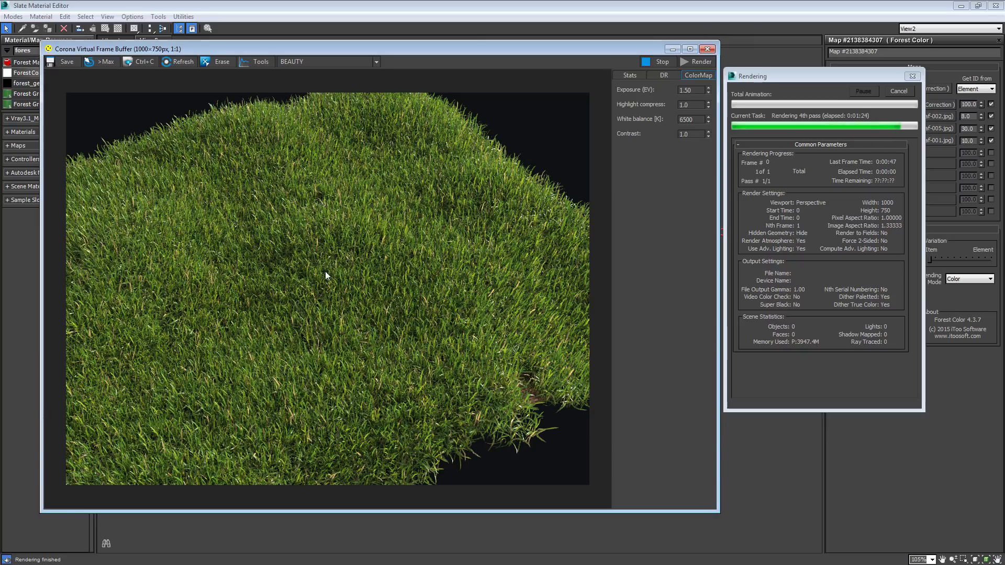
click(890, 90)
click(706, 50)
Stack the three leaf Bitmap nodes in a column ahead of the Forest Color node, with Get ID from on Element.
middle_drag(413, 93, 424, 183)
drag(439, 155, 473, 211)
drag(669, 210, 670, 199)
middle_drag(534, 299, 413, 237)
scroll(508, 220, down, 3)
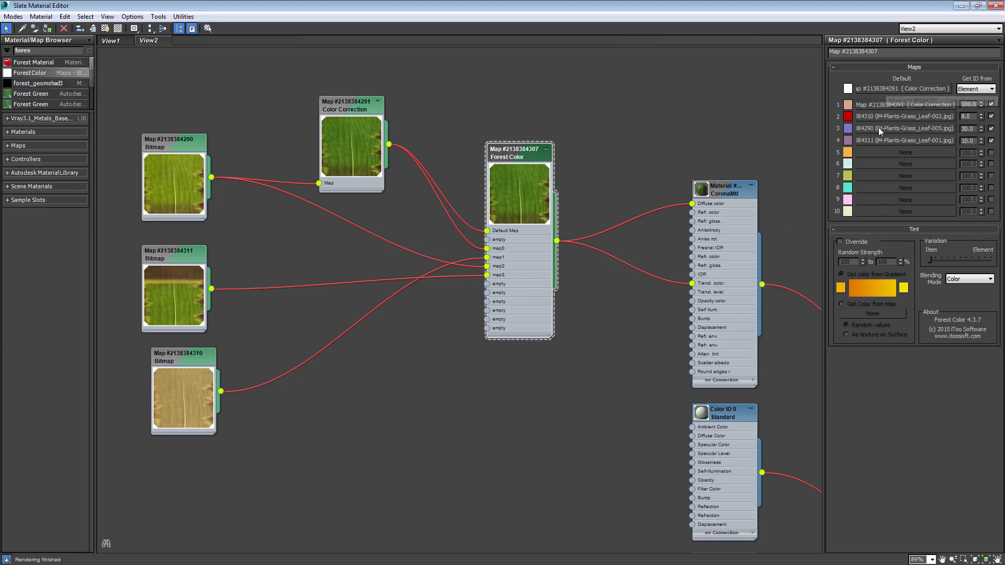
click(969, 90)
click(968, 105)
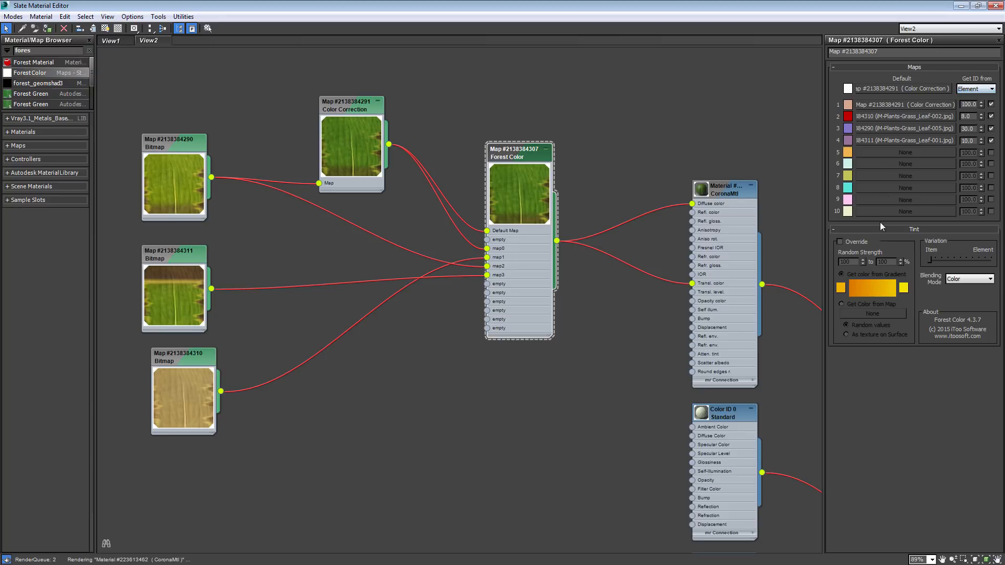
Enable the Forest Color tint Override with Blending Mode on Color and Variation at Item.
click(851, 243)
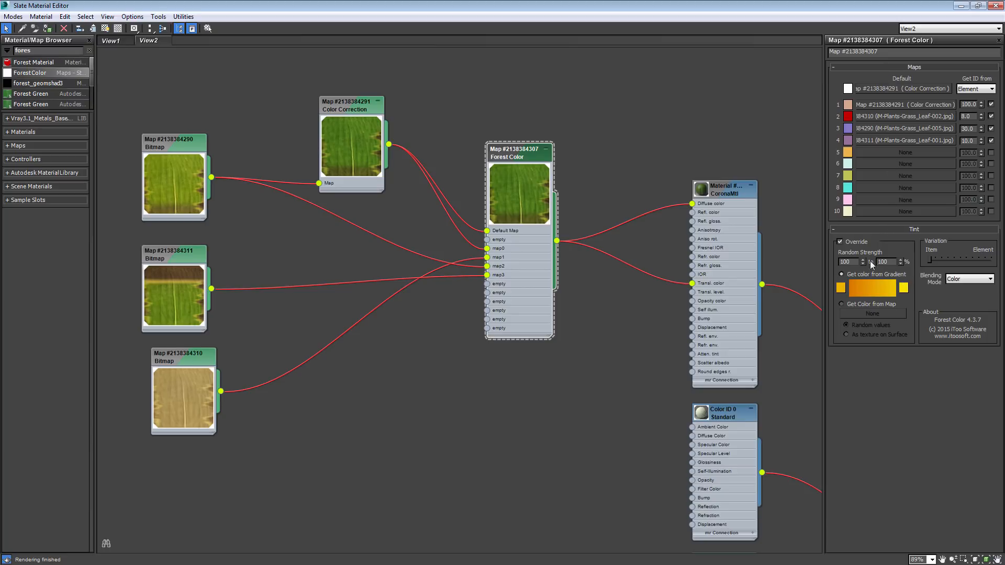
drag(889, 262, 820, 251)
click(956, 280)
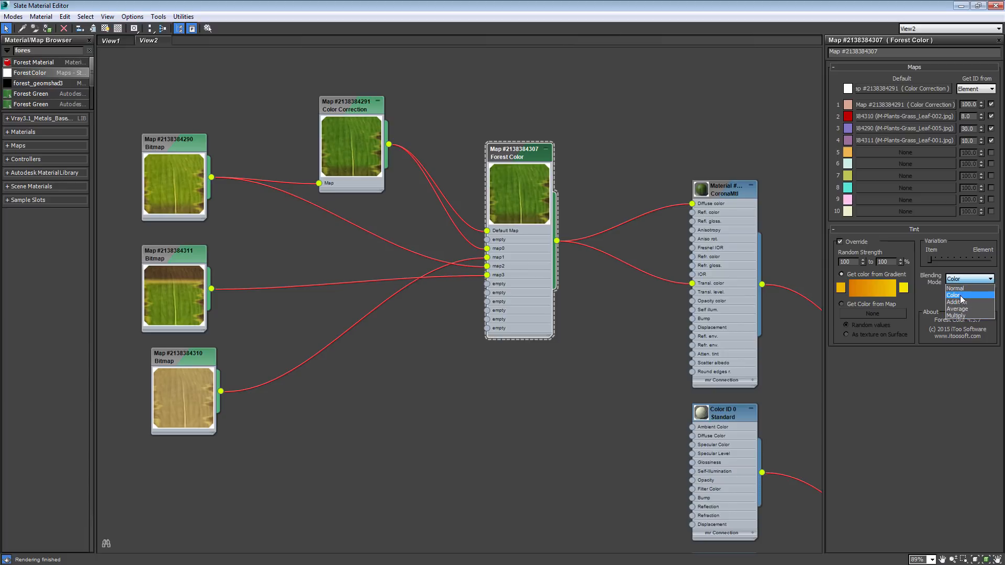
click(960, 295)
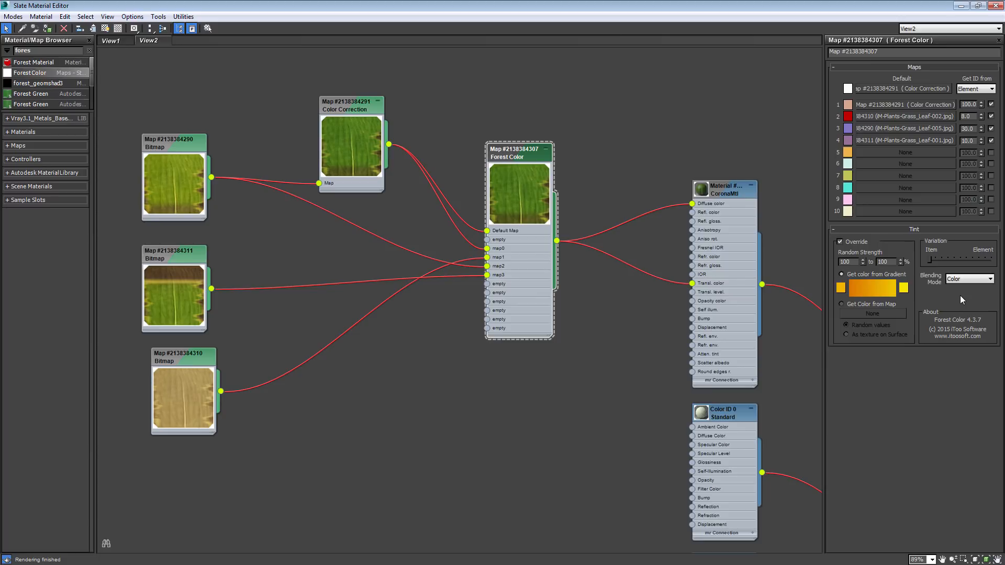
mouse_move(929, 259)
mouse_down()
mouse_move(990, 260)
mouse_move(910, 265)
mouse_up()
mouse_move(929, 260)
mouse_down()
mouse_move(948, 259)
mouse_move(920, 258)
mouse_up()
drag(931, 259, 992, 260)
drag(987, 259, 929, 259)
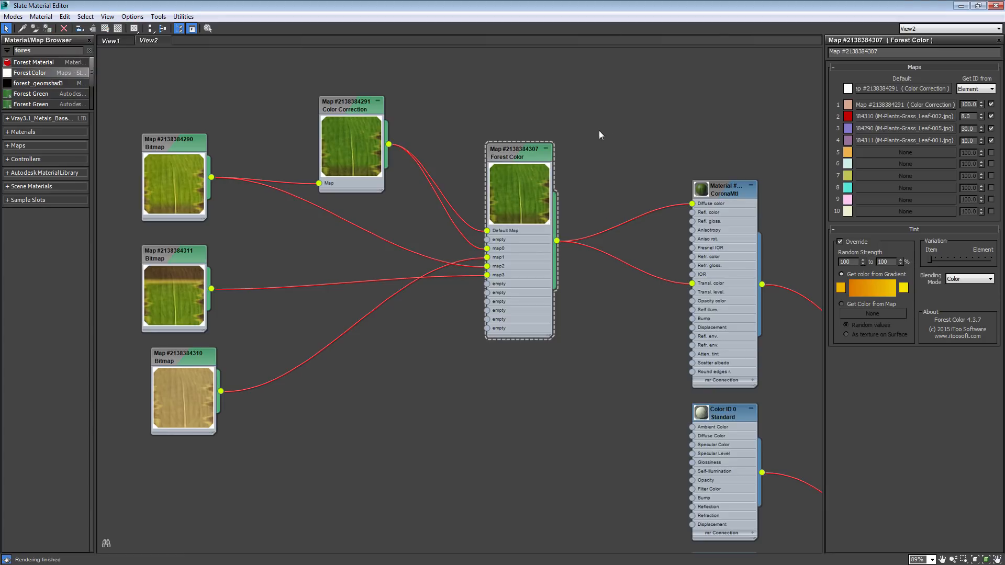
Render the grass with the orange-to-yellow tint gradient, inspect the result, and stop the render.
key(shift+q)
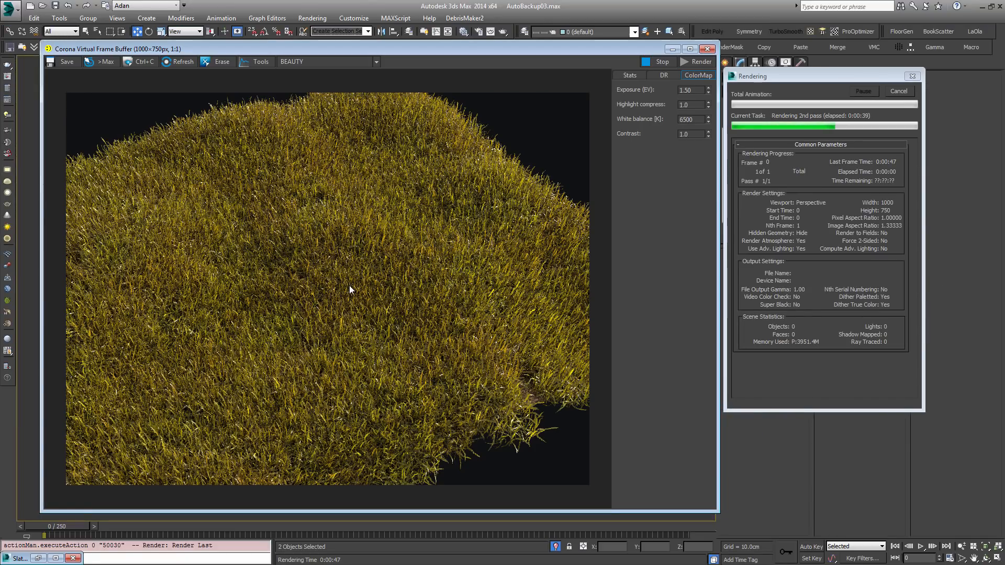
scroll(349, 284, up, 1)
scroll(310, 309, down, 1)
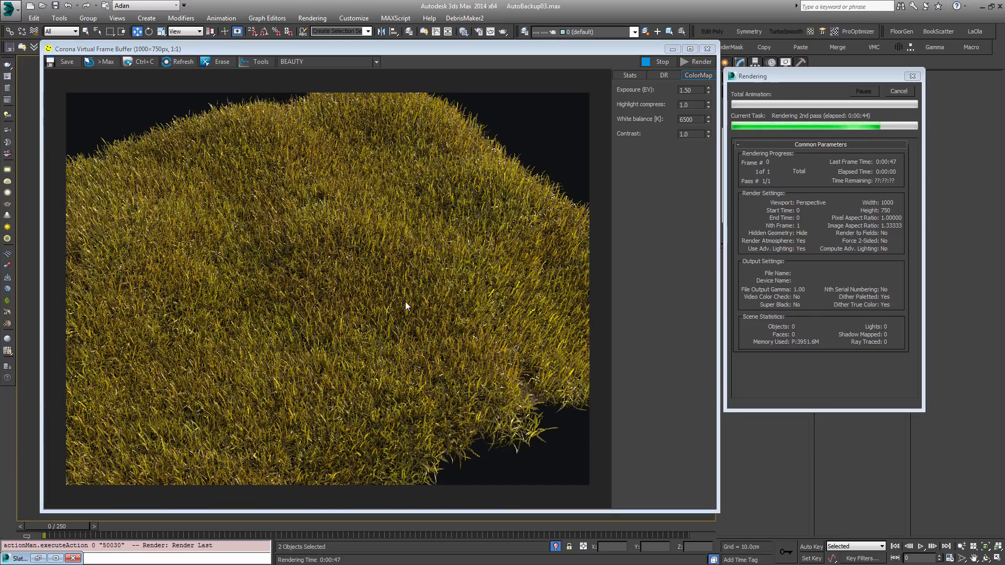
click(898, 91)
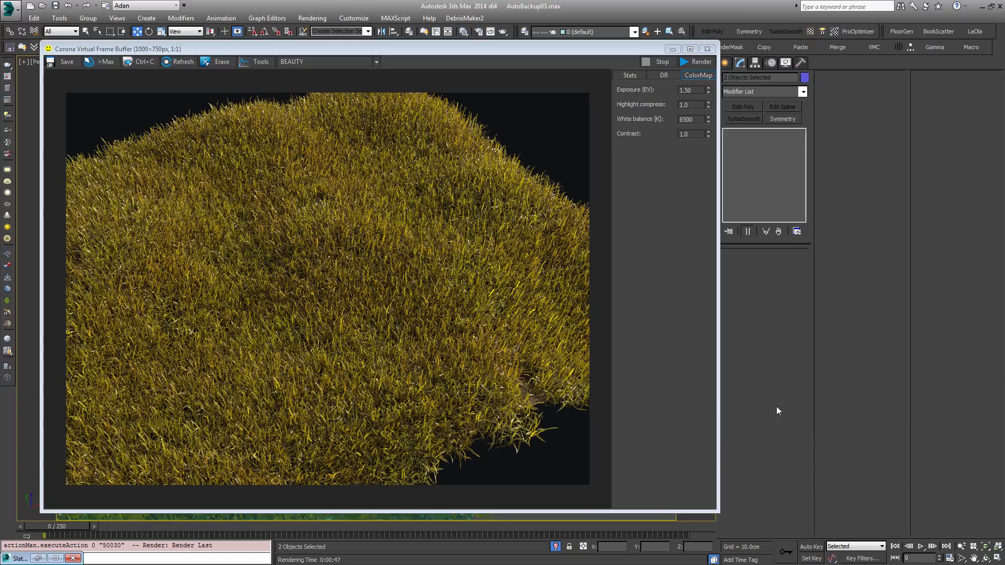
Change the tint gradient to run from green (0, 111, 26) to blue (0, 28, 235).
key(m)
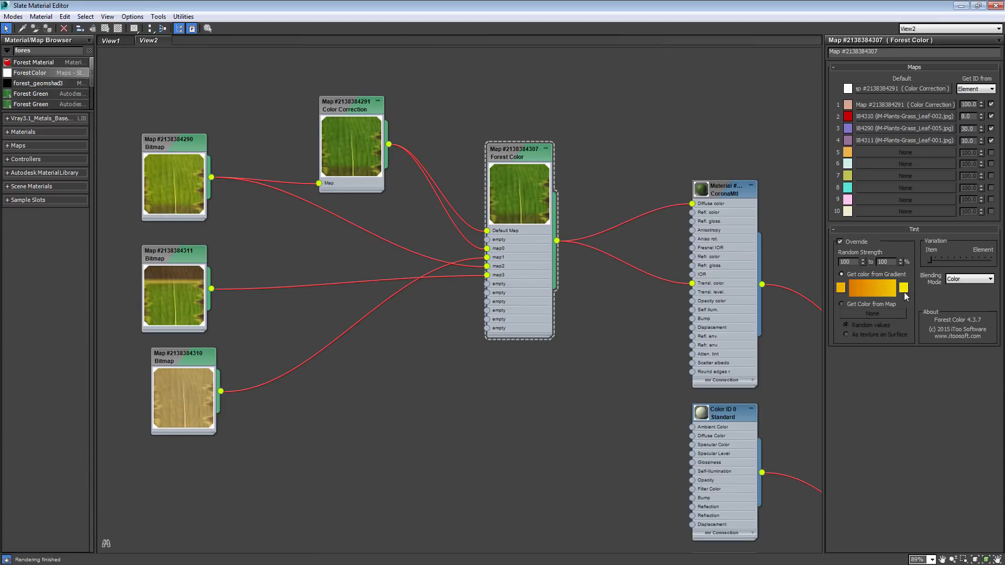
click(840, 288)
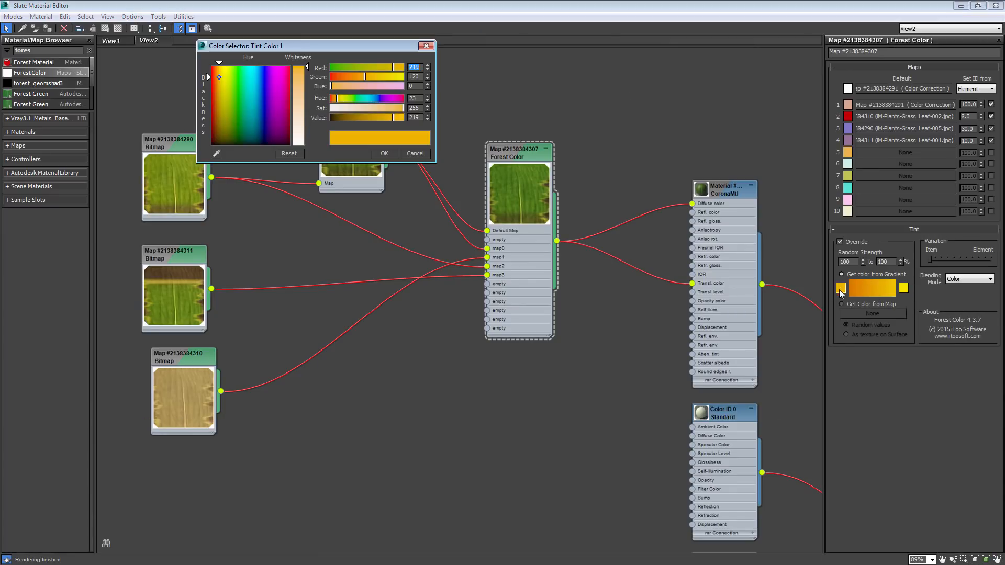
click(244, 110)
drag(244, 110, 246, 108)
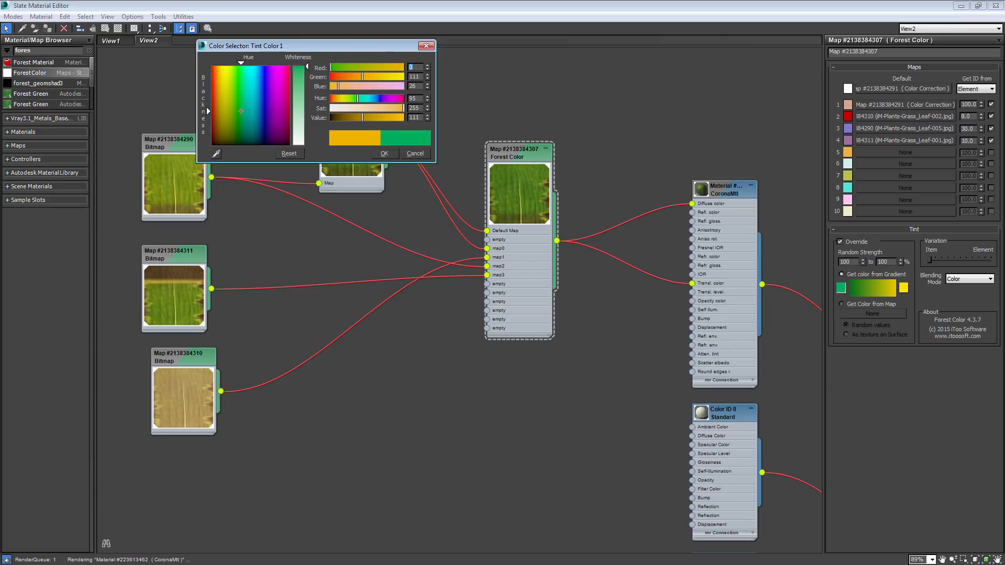
click(384, 154)
click(903, 287)
drag(223, 83, 263, 73)
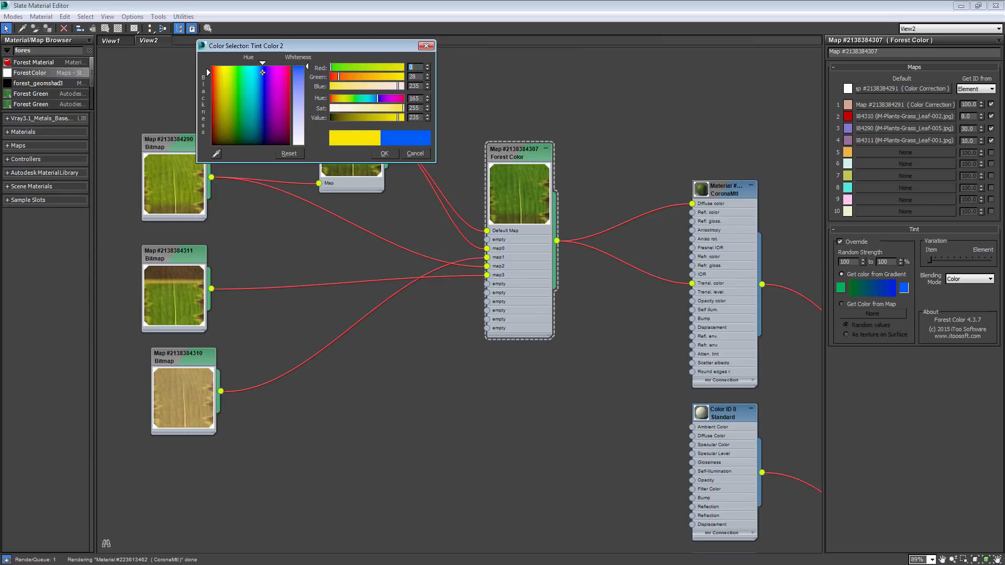
click(388, 153)
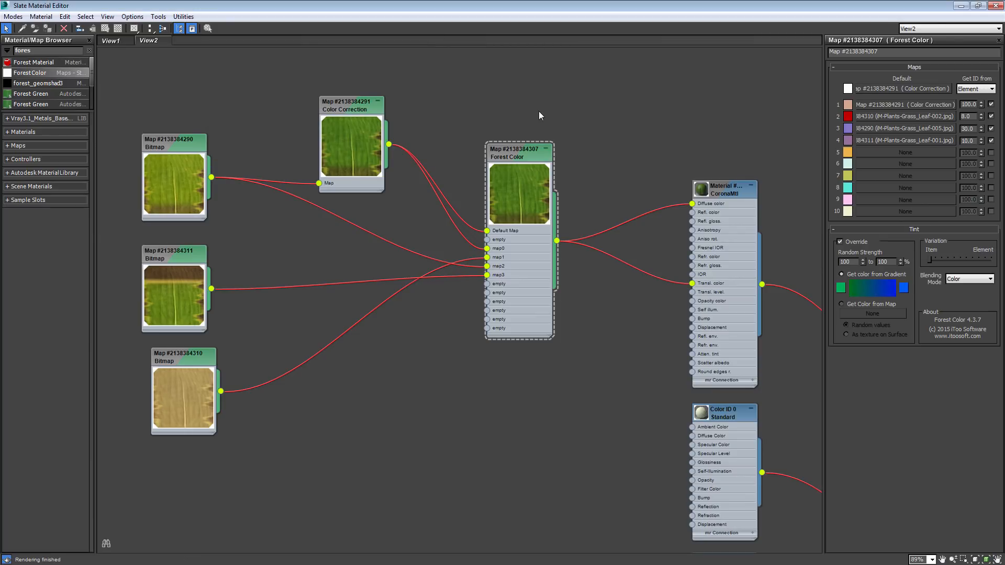
Render the grass with the green-to-blue tint, stop the render, and close the frame buffer.
key(shift+q)
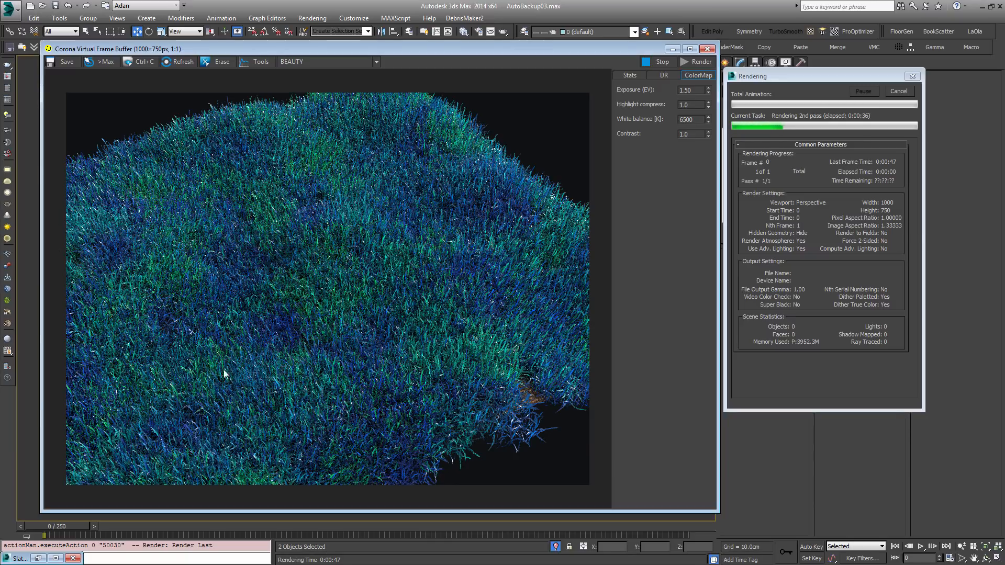
click(899, 90)
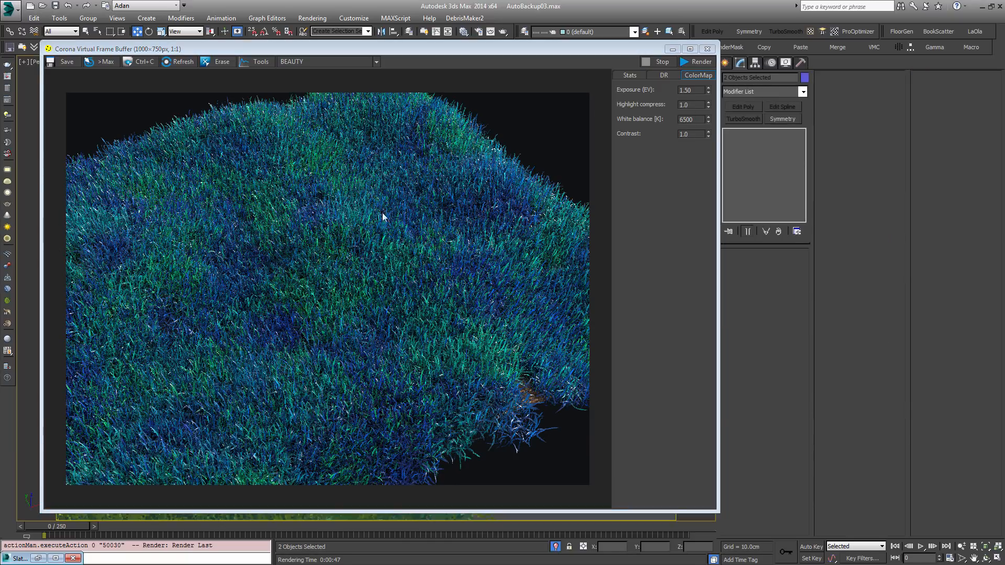
click(706, 49)
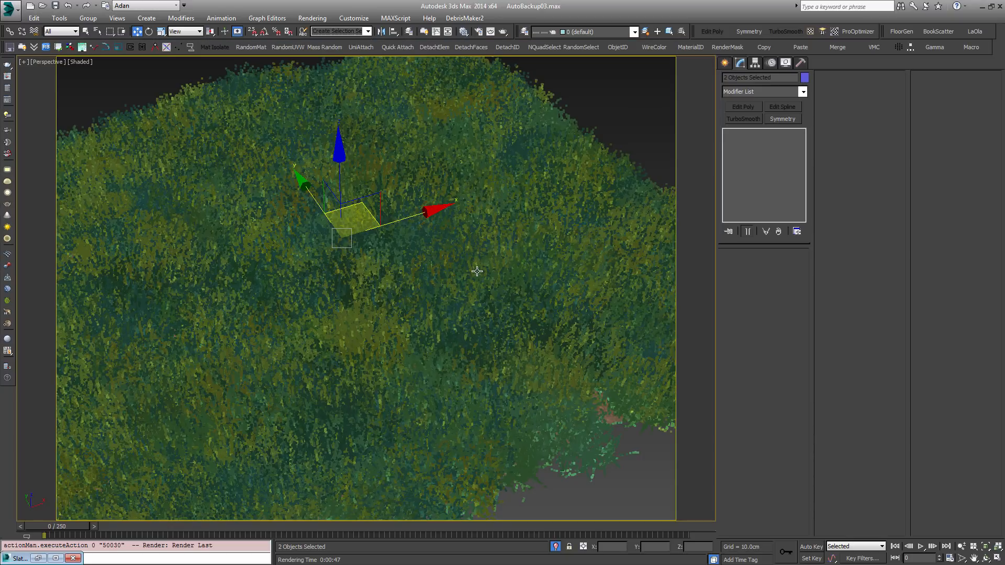
Move the tint Variation slider to Element and back to Item.
key(m)
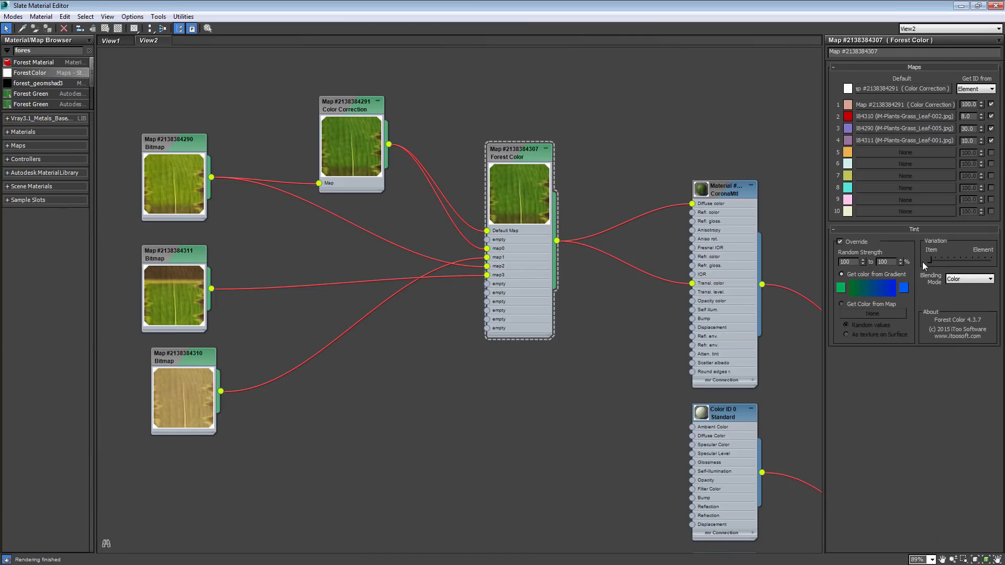
mouse_move(928, 260)
mouse_down()
mouse_move(997, 255)
mouse_move(916, 261)
mouse_move(947, 259)
mouse_move(927, 261)
mouse_up()
click(994, 258)
drag(950, 258, 928, 259)
Switch the tint source to Get Color from Map, read As texture on Surface.
middle_drag(635, 244, 559, 228)
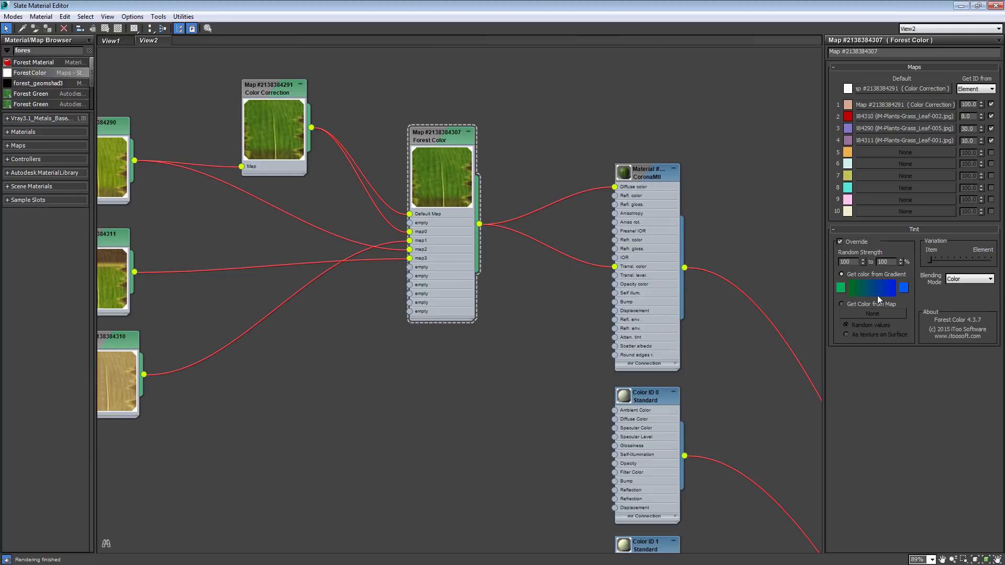
click(842, 304)
middle_drag(386, 273, 458, 274)
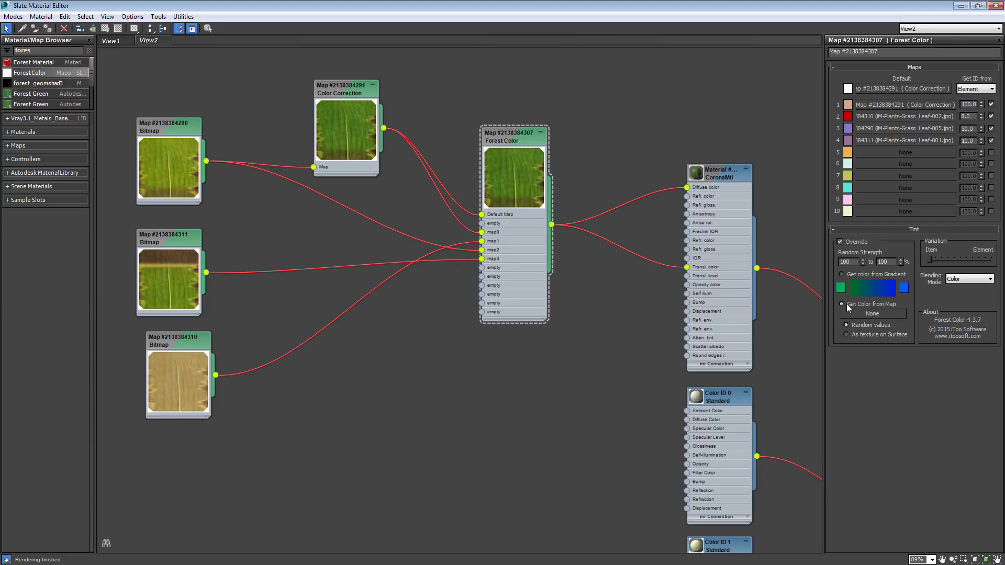
click(865, 334)
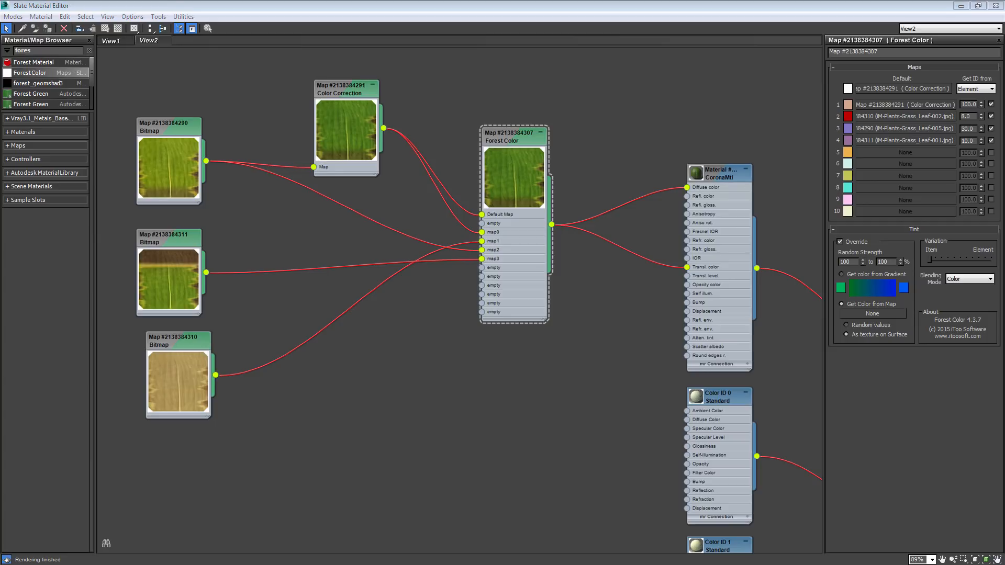
Add the black-and-white bitmap Arch137_035_mat_005_b.jpg as a node beside and below the dry leaf Bitmap.
drag(387, 396, 315, 421)
double_click(358, 399)
scroll(346, 384, up, 2)
drag(346, 384, 317, 397)
scroll(400, 337, down, 2)
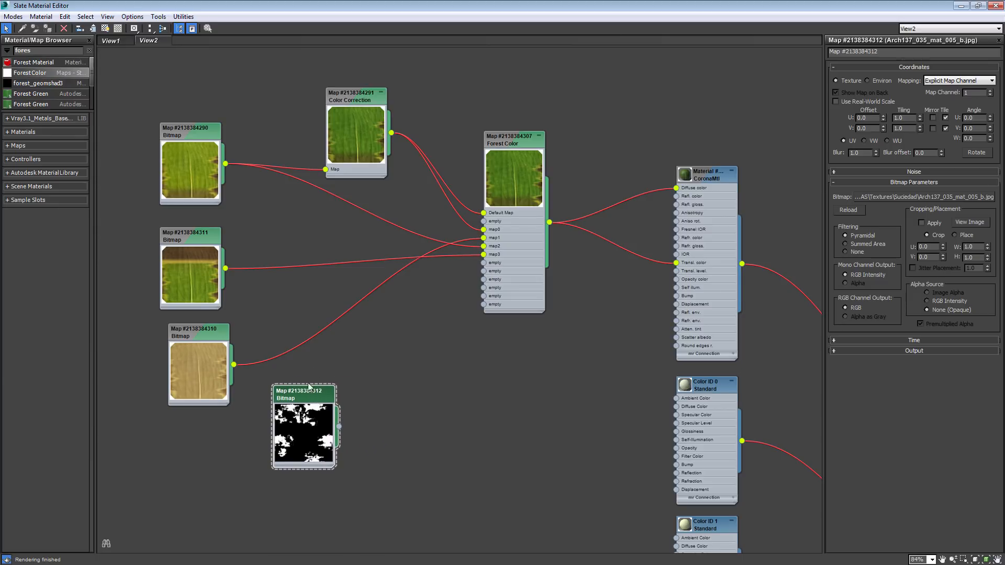
Assign the black-and-white Bitmap to the Forest Color tint map as an instance, choose Random values, and nudge its node aside.
click(525, 136)
drag(339, 427, 889, 314)
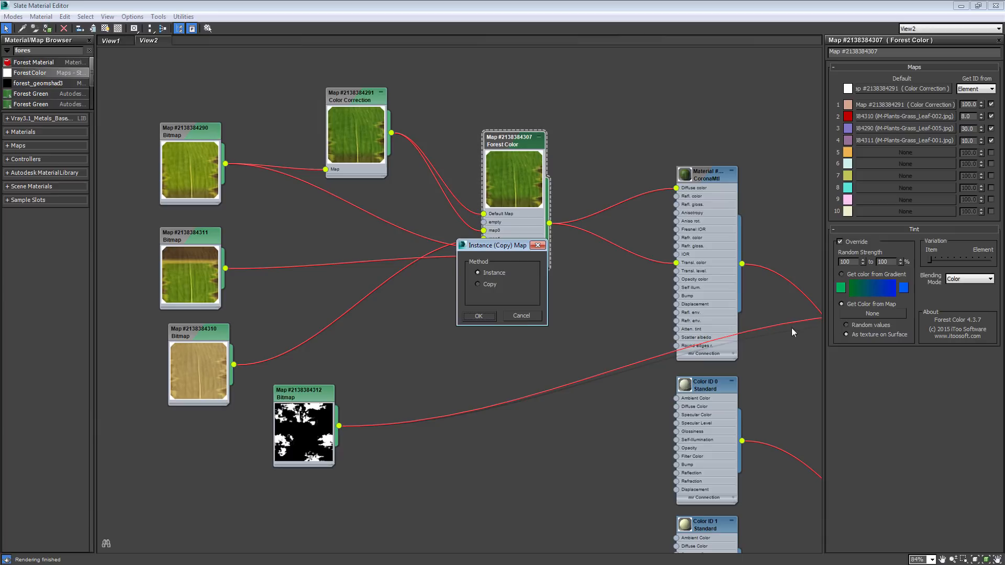
click(464, 318)
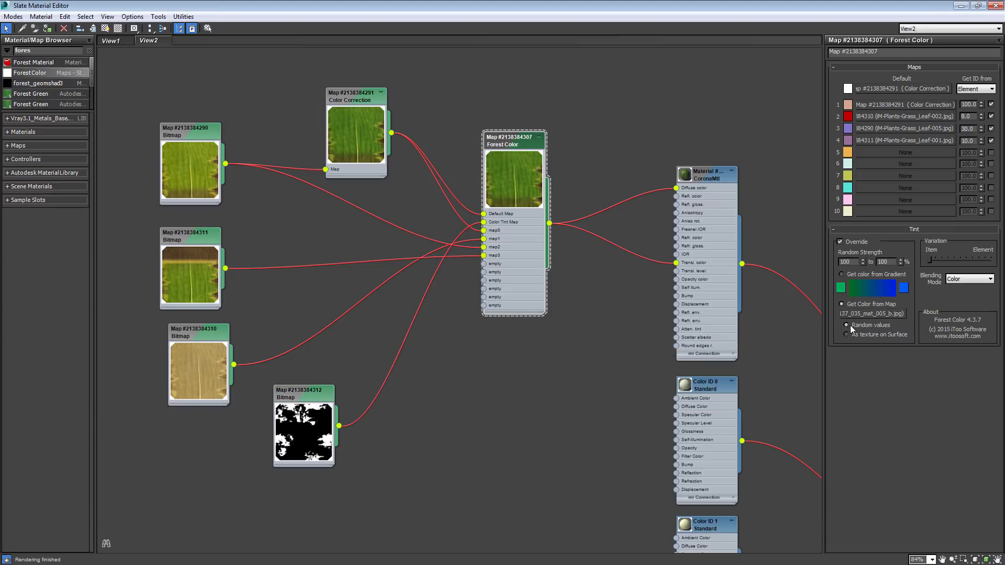
mouse_move(293, 398)
mouse_down()
mouse_move(285, 417)
mouse_move(195, 428)
mouse_move(302, 406)
mouse_up()
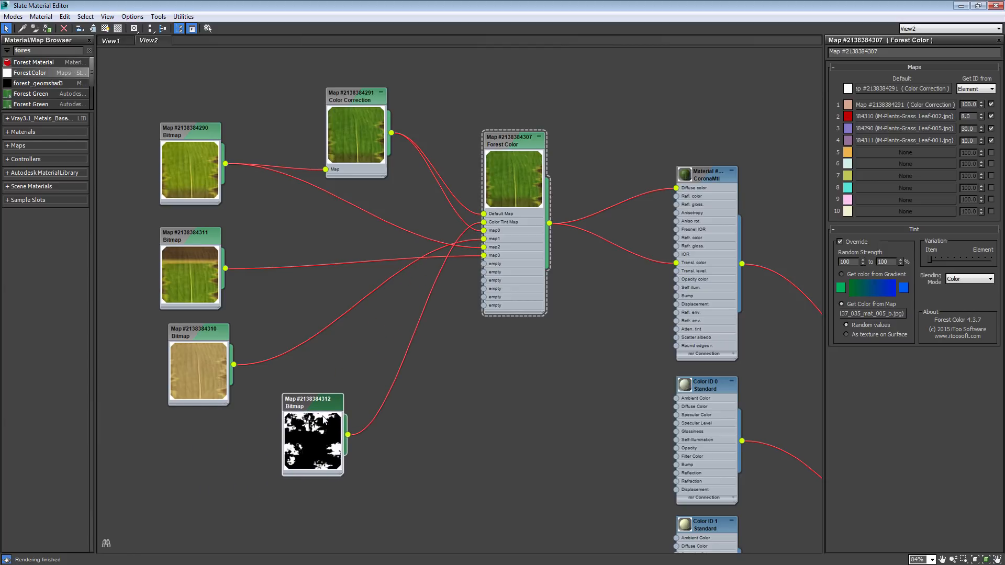
Enlarge the black-and-white Bitmap node's preview and place the node below the dry leaf Bitmap.
double_click(339, 470)
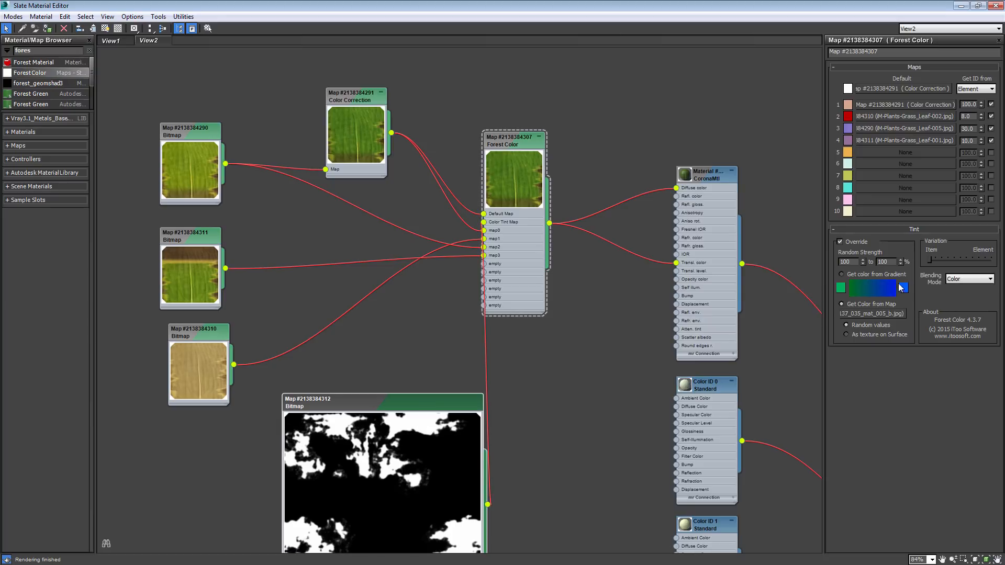
double_click(855, 261)
double_click(891, 261)
click(928, 261)
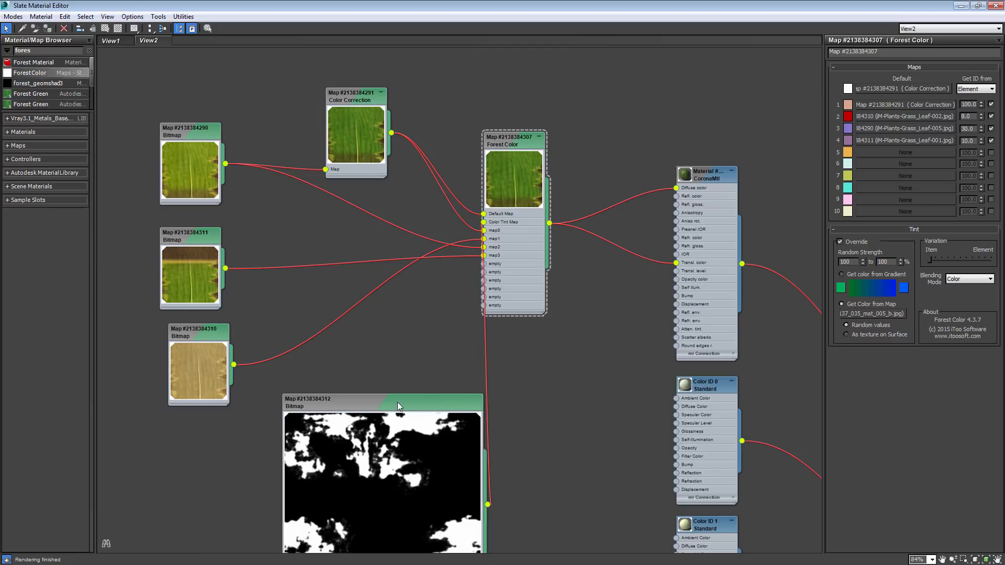
drag(397, 402, 270, 425)
scroll(371, 314, down, 3)
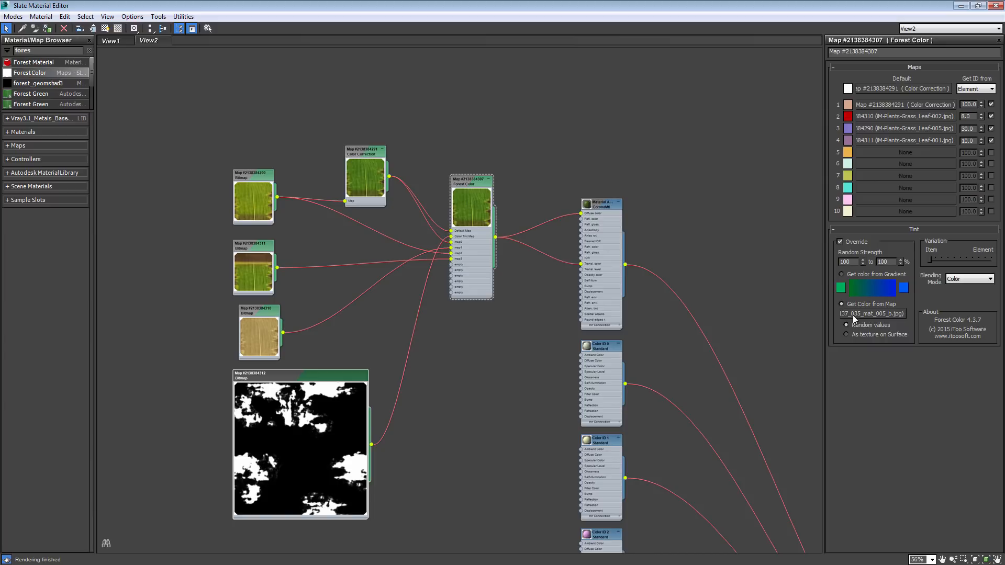
Set the Forest Color tint Blending Mode to Normal, test-render the grass and stop the render.
click(956, 279)
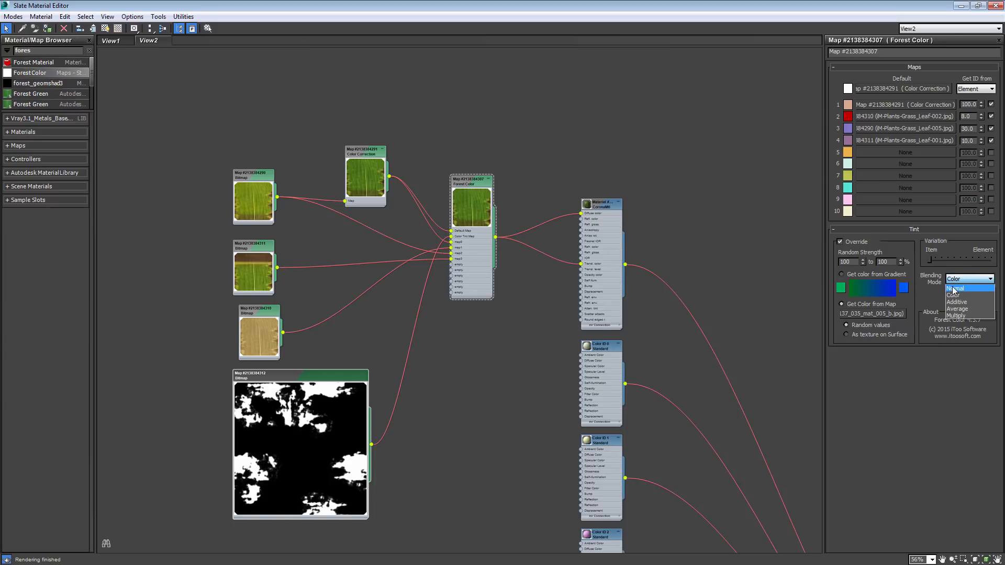
click(952, 287)
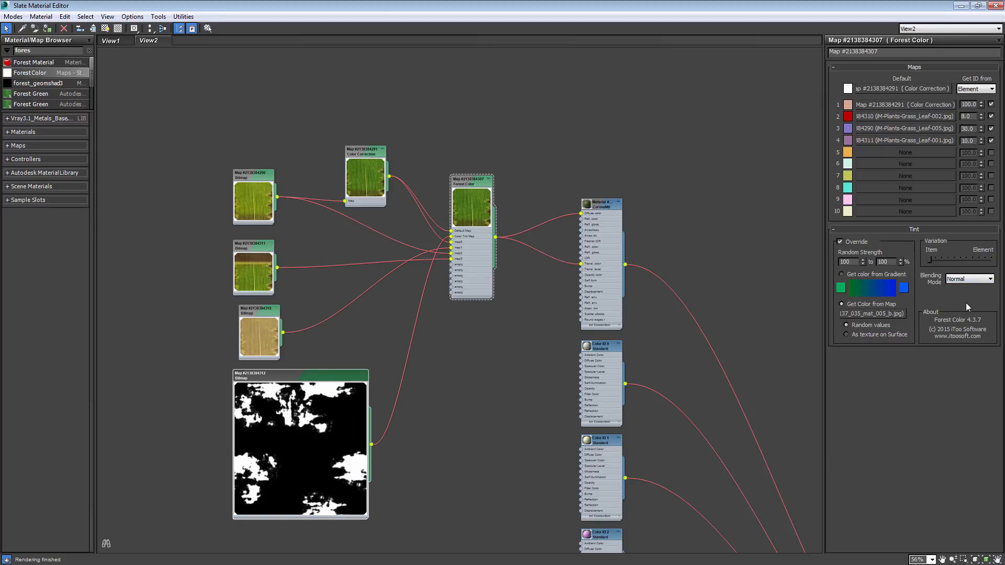
click(965, 278)
click(961, 287)
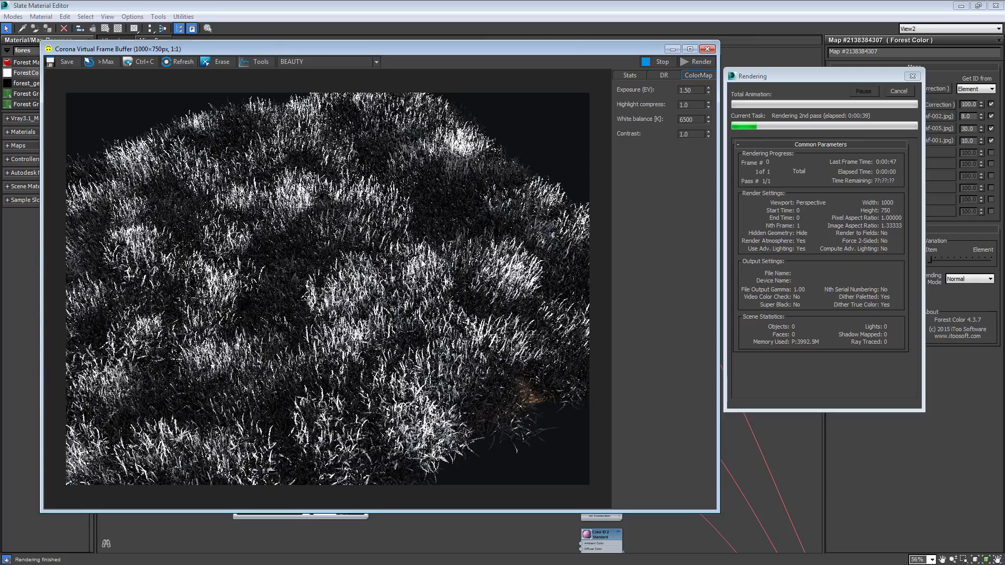
click(656, 62)
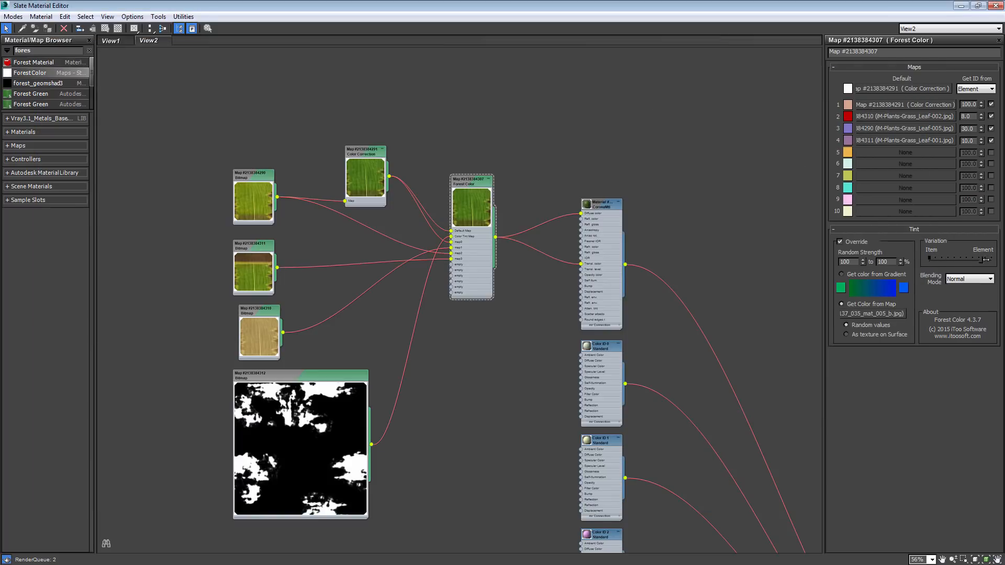
Move the tint Variation slider to Element, test-render the grass and return to the material nodes.
click(931, 252)
key(shift+q)
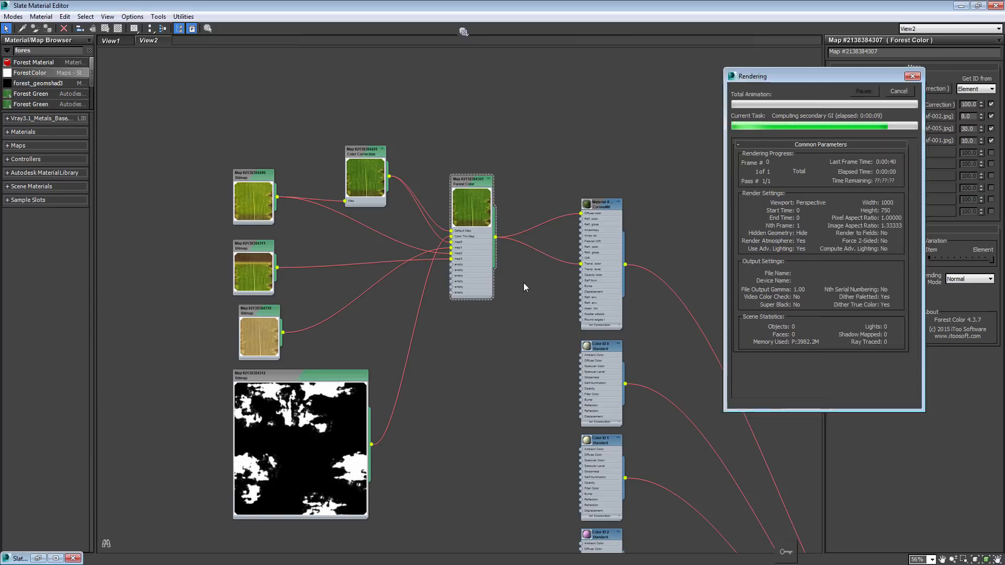
click(961, 5)
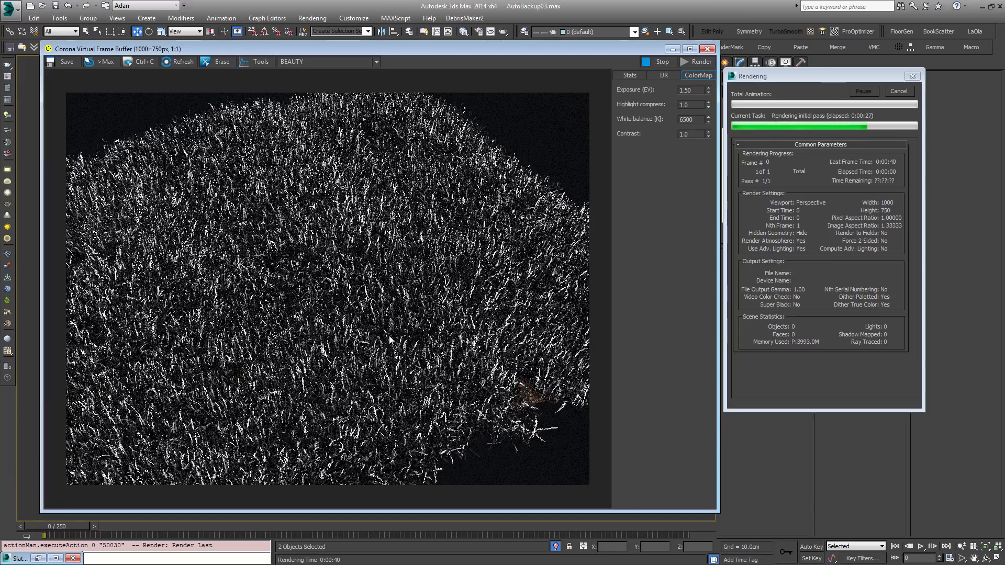
click(902, 91)
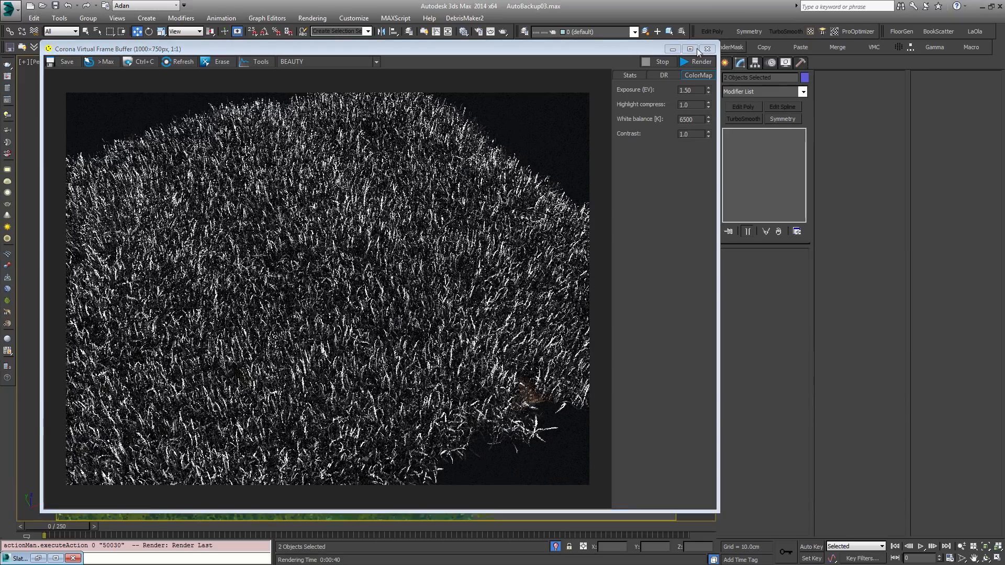
click(705, 49)
key(m)
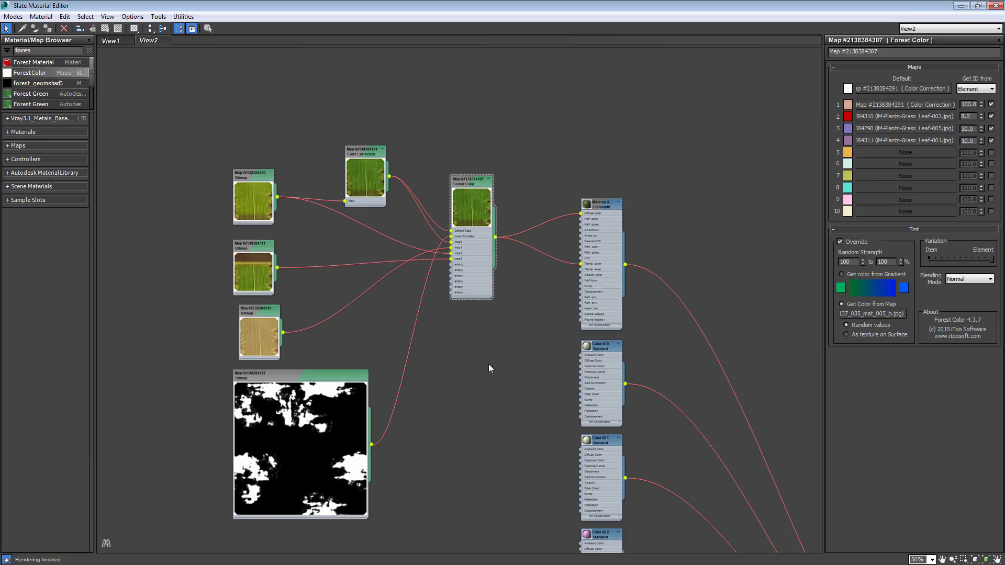
Read the tint map As texture on Surface and shift the black-and-white Bitmap node slightly aside.
click(846, 334)
drag(297, 377, 272, 383)
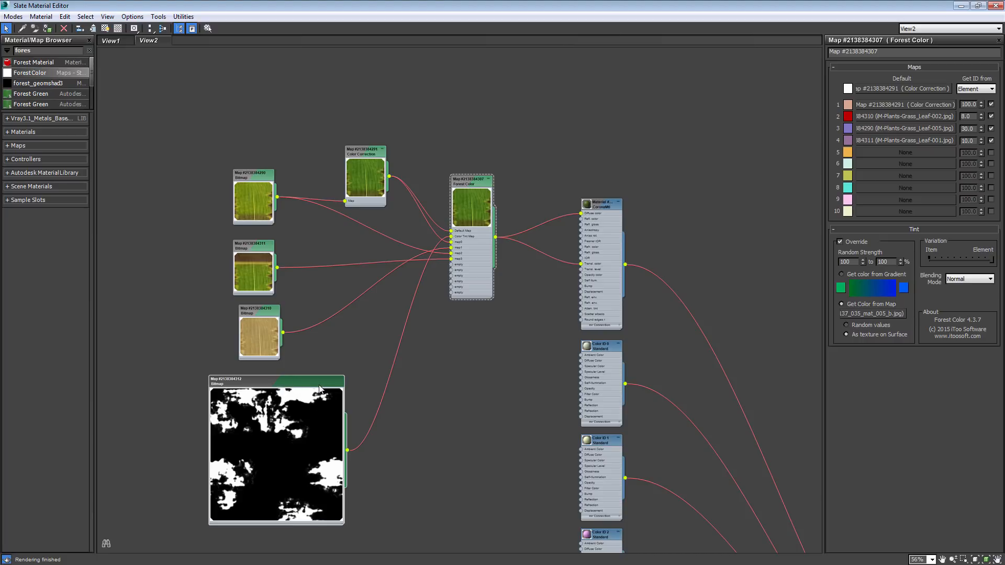
Crop the black-and-white Bitmap to the upper-left part of its image with Apply enabled, and test-render the grass.
double_click(278, 392)
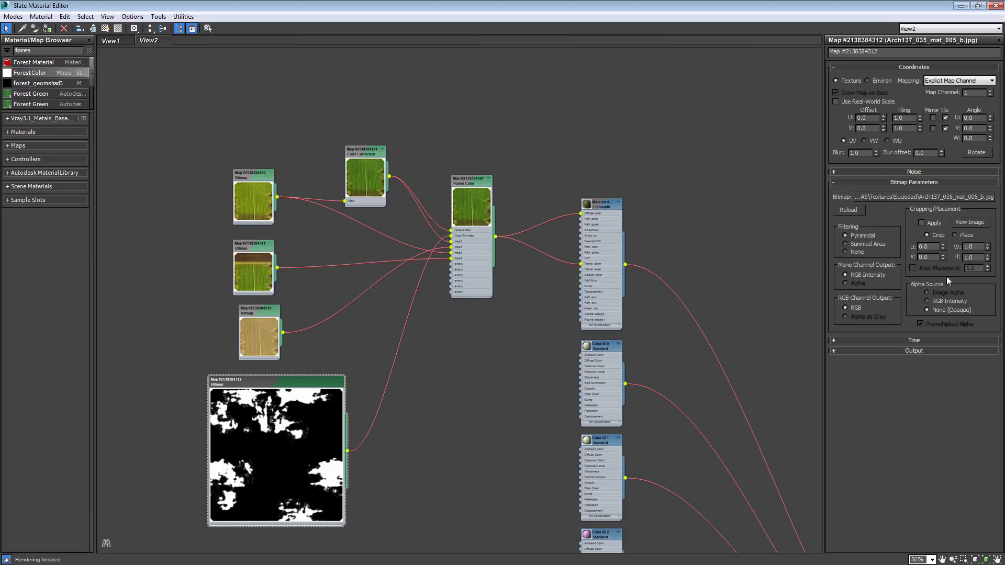
click(939, 222)
click(966, 224)
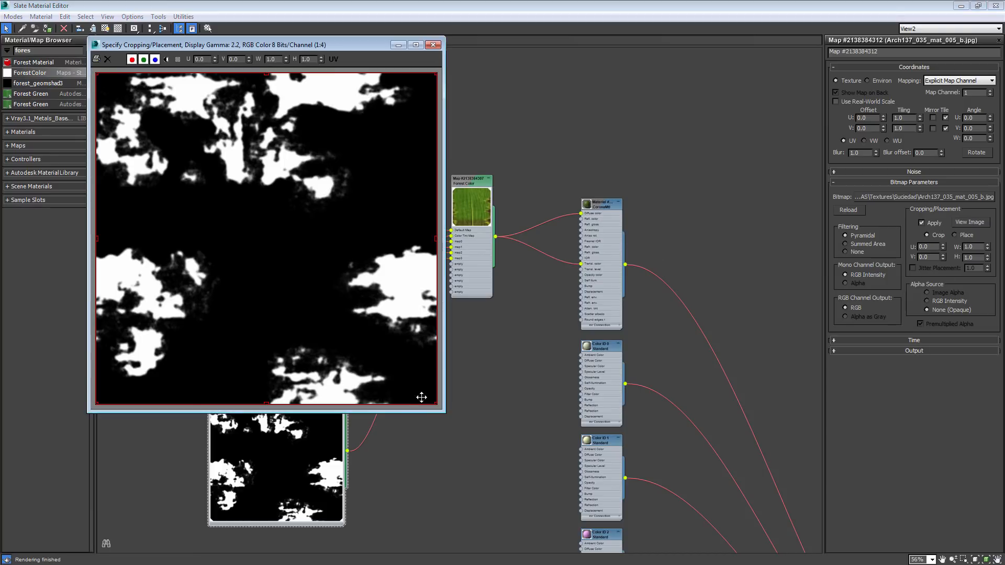
drag(436, 405, 257, 192)
click(433, 45)
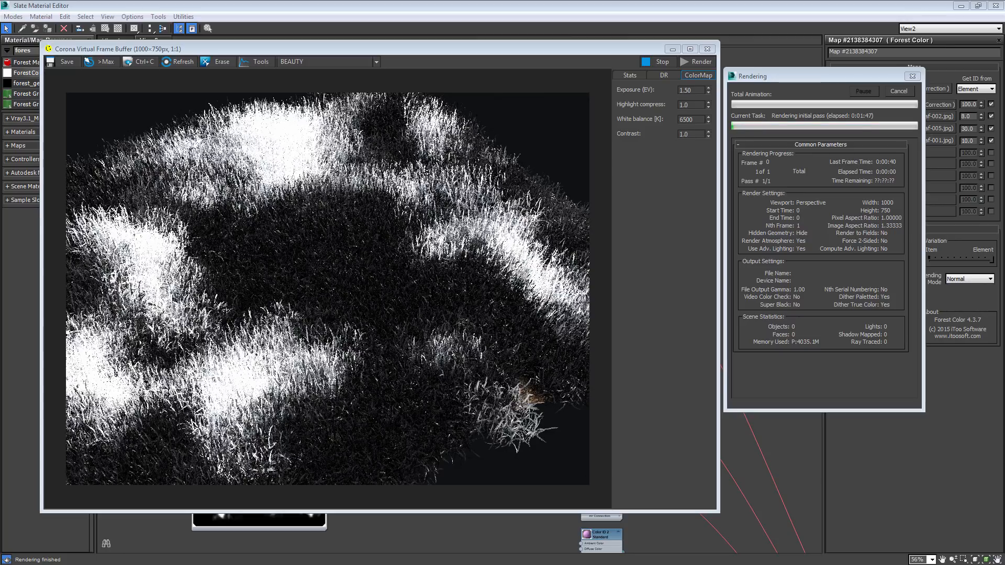
click(895, 92)
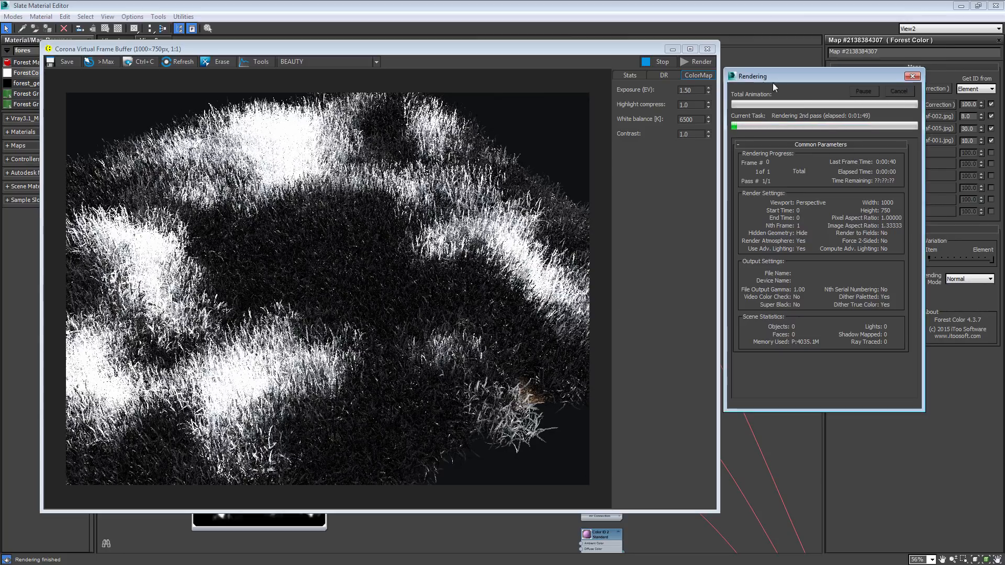
click(707, 49)
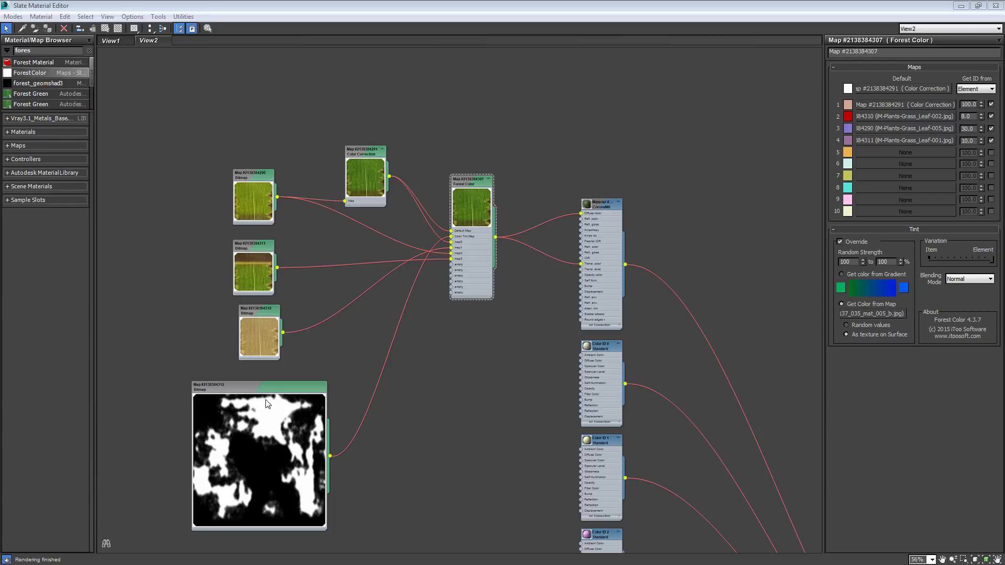
Delete the black-and-white Bitmap node from the Forest Color tint and spread out the neighbouring nodes.
double_click(278, 415)
drag(277, 415, 236, 426)
drag(265, 316, 252, 315)
drag(256, 259, 255, 241)
drag(466, 195, 447, 207)
middle_drag(374, 344, 421, 254)
click(262, 309)
key(Delete)
Align the three leaf Bitmap nodes in an evenly spaced column.
mouse_move(299, 237)
mouse_down()
mouse_move(308, 218)
mouse_move(306, 231)
mouse_up()
drag(302, 163, 301, 168)
drag(302, 114, 302, 96)
Set the Forest Color tint Blending Mode to Color and its source to Get color from Gradient.
click(511, 111)
double_click(511, 111)
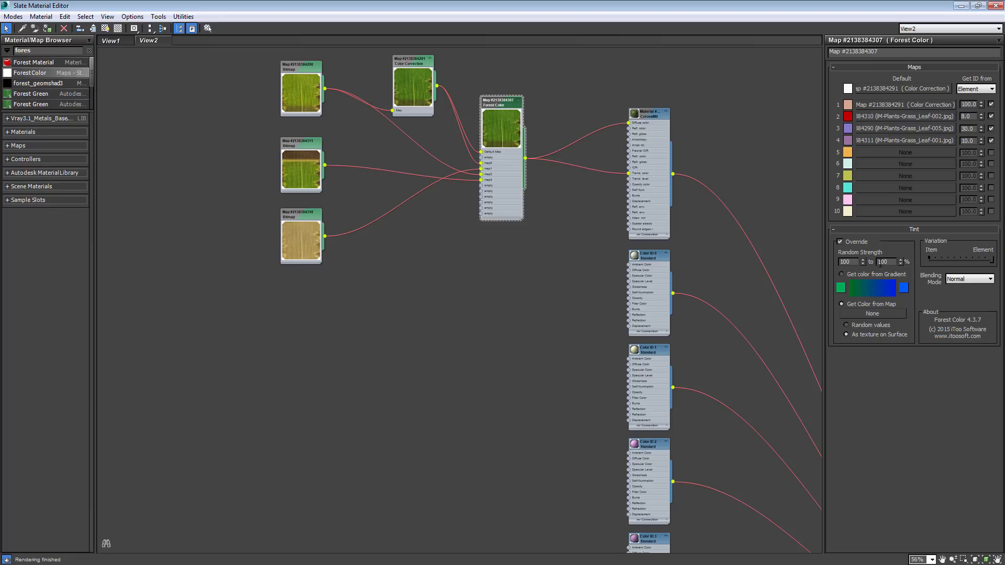
click(963, 279)
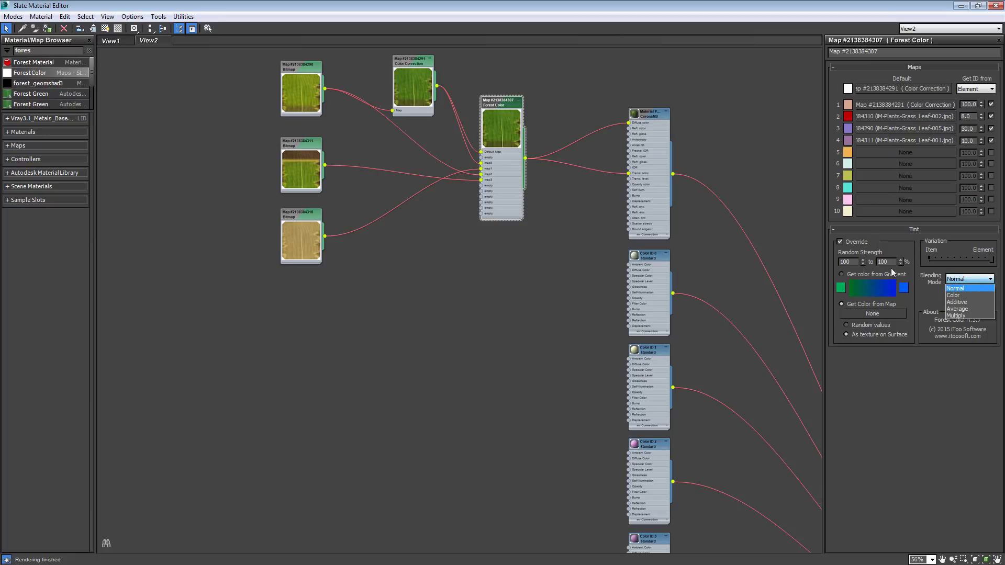
click(965, 285)
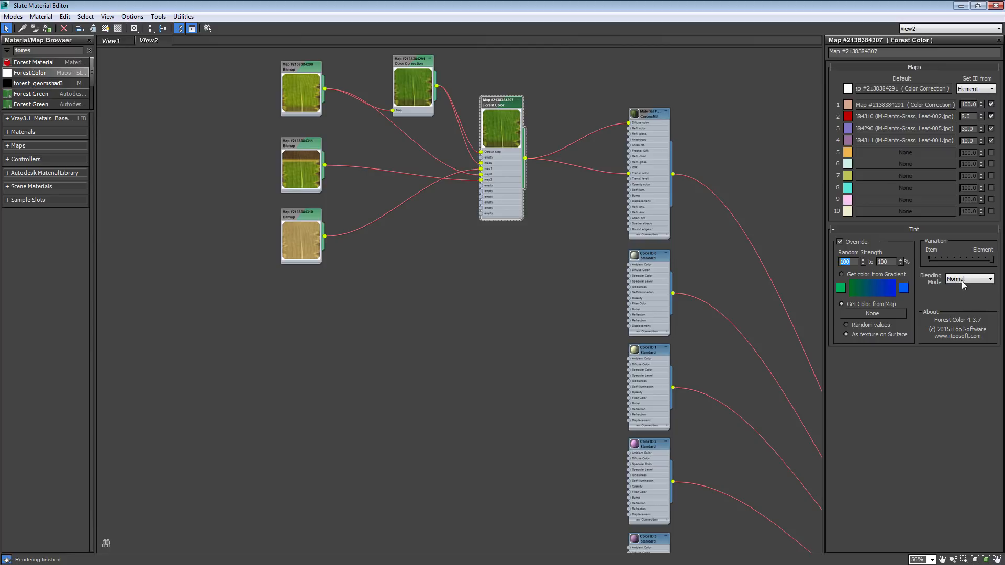
click(961, 280)
click(963, 297)
click(847, 274)
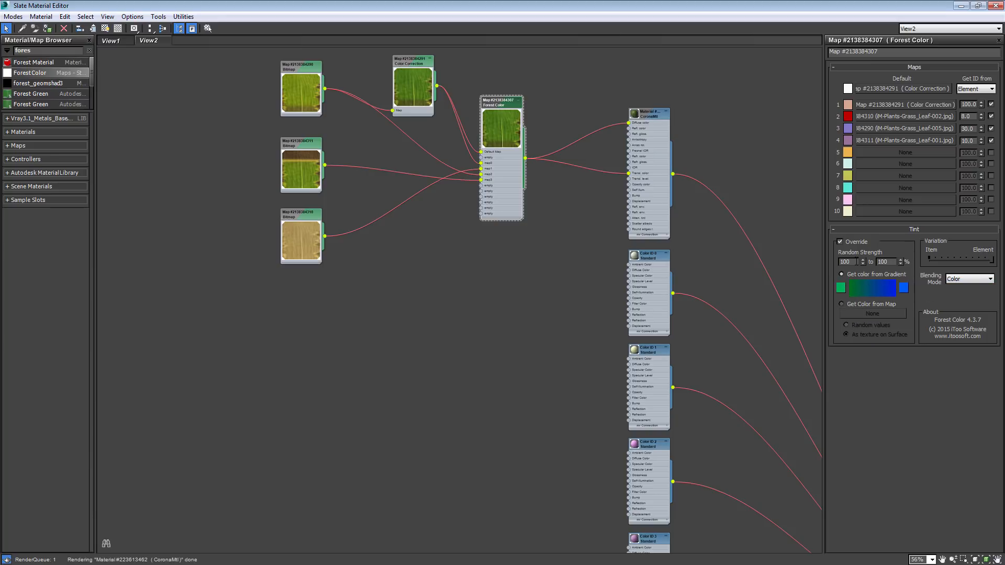
Set the tint Random Strength to 25 to 70 % and switch the source to Get Color from Map.
text(25)
drag(894, 262, 774, 246)
text(50)
key(Return)
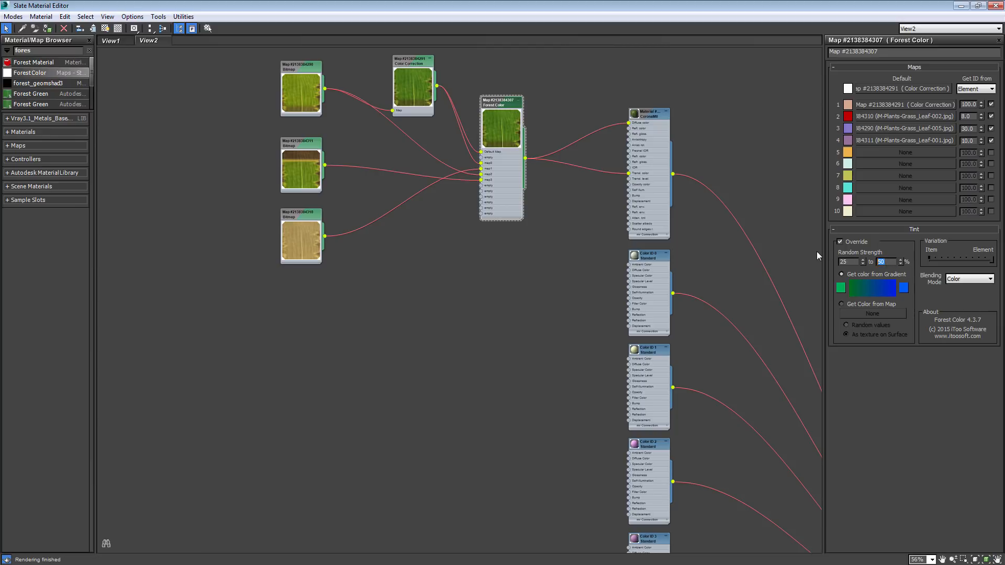
text(70)
key(Return)
click(853, 305)
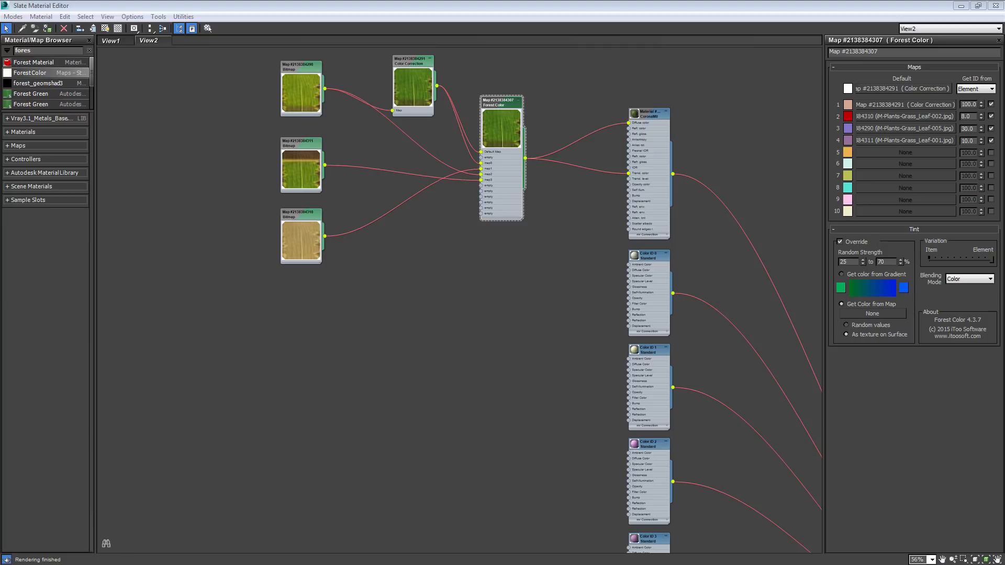
Add the grass bitmap maxtree_GRS_1024-G.jpg as a node below the dry leaf Bitmap and show its parameters.
drag(331, 303, 331, 305)
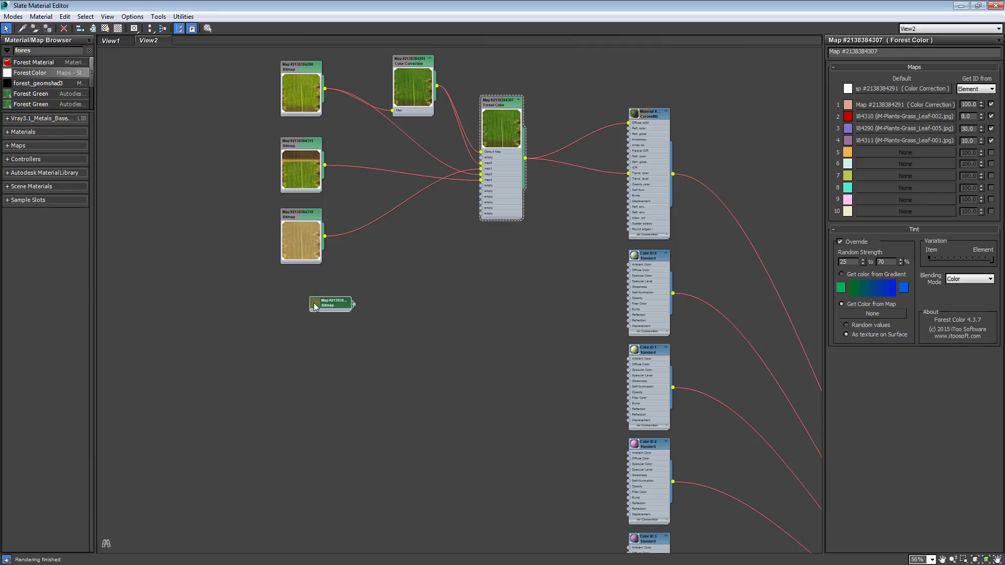
double_click(331, 300)
scroll(324, 327, up, 3)
scroll(325, 328, up, 2)
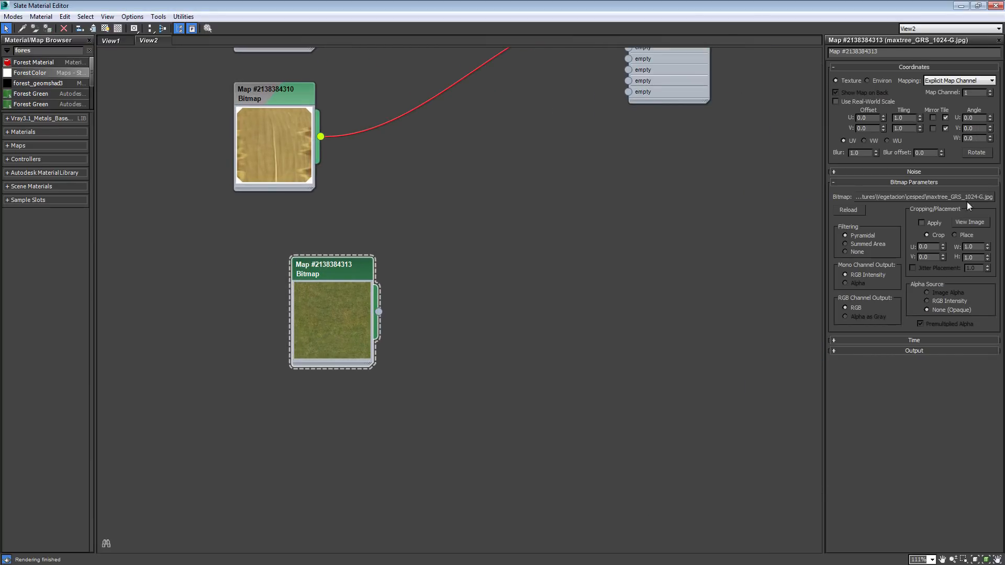
Examine the colour variation in the full maxtree_GRS_1024-G.jpg grass image and close the image view.
click(971, 220)
scroll(388, 293, down, 3)
scroll(381, 327, up, 3)
scroll(402, 369, down, 1)
scroll(408, 379, up, 1)
scroll(413, 366, down, 1)
scroll(395, 279, up, 1)
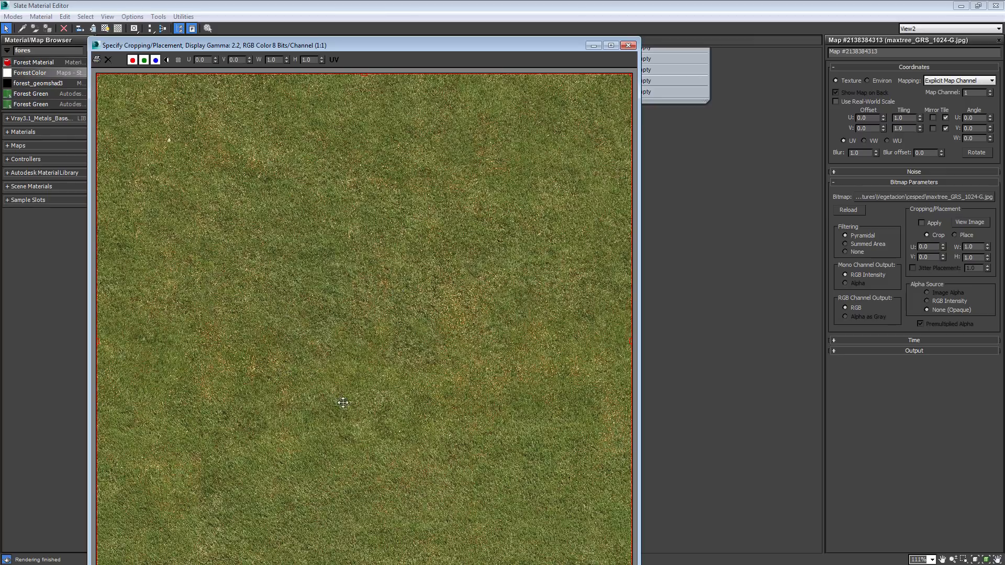
scroll(342, 402, down, 1)
click(629, 45)
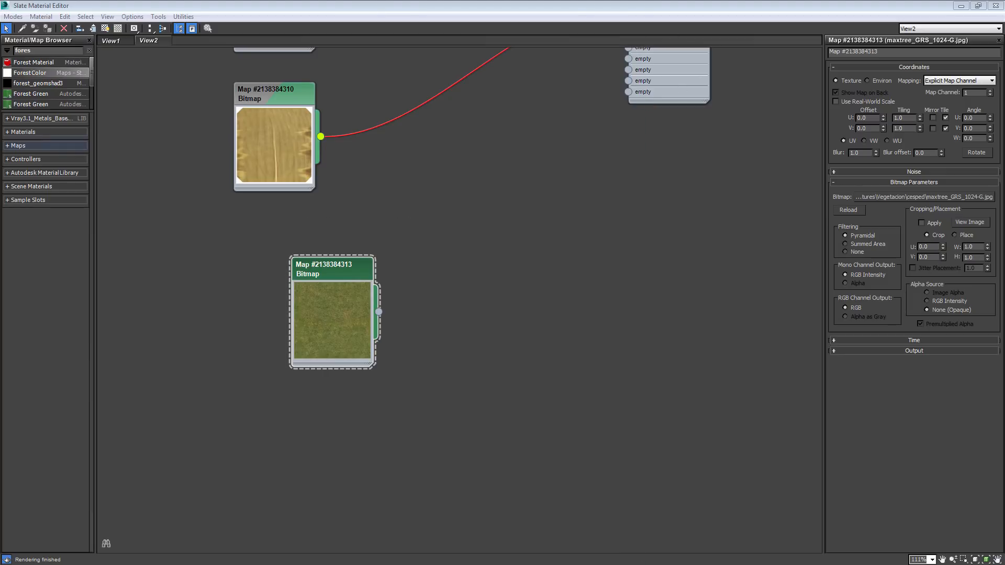
Add the blurred grass bitmap Grass0080_2_L_Blur.jpg as a second node and check its full image.
drag(1004, 340, 560, 343)
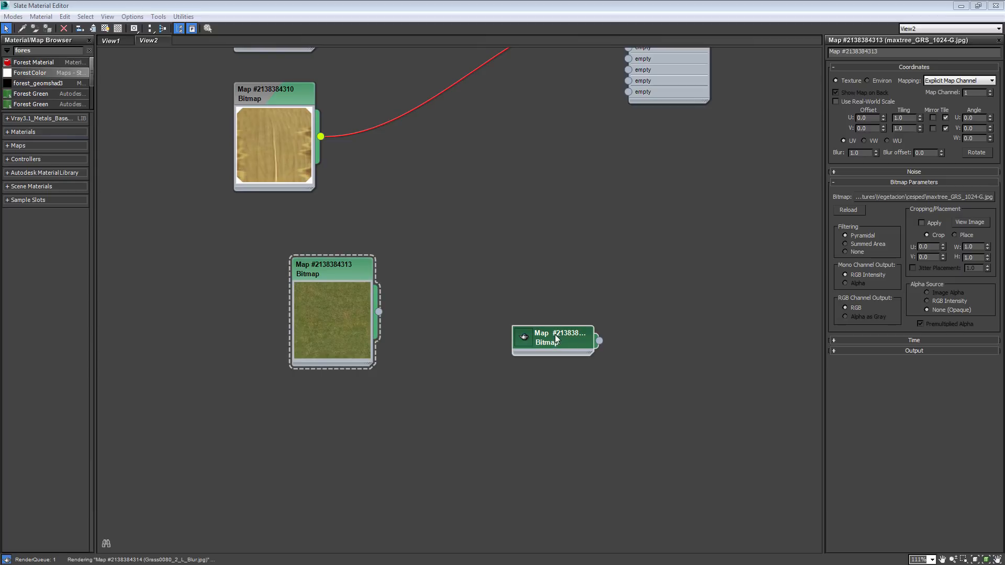
double_click(547, 346)
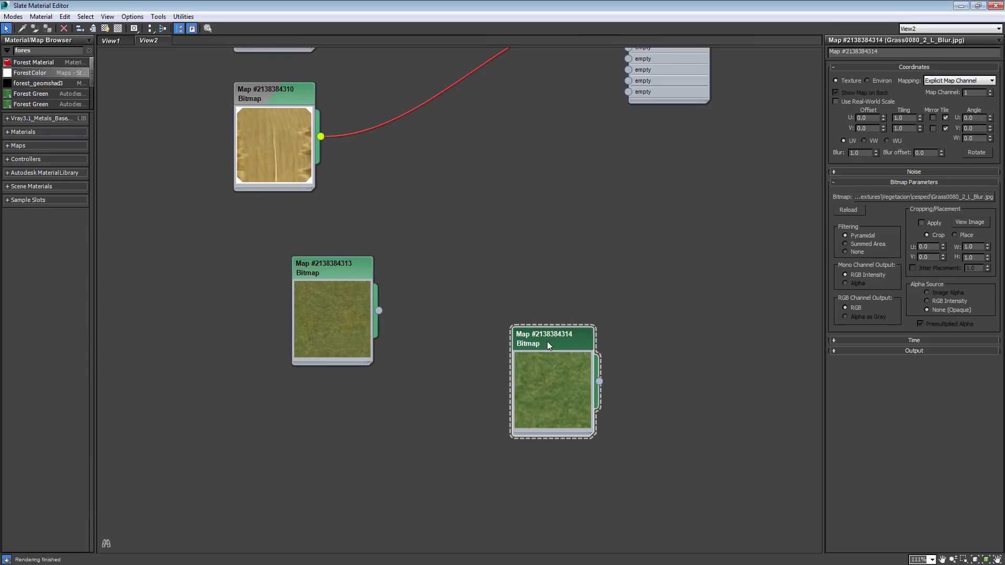
click(969, 222)
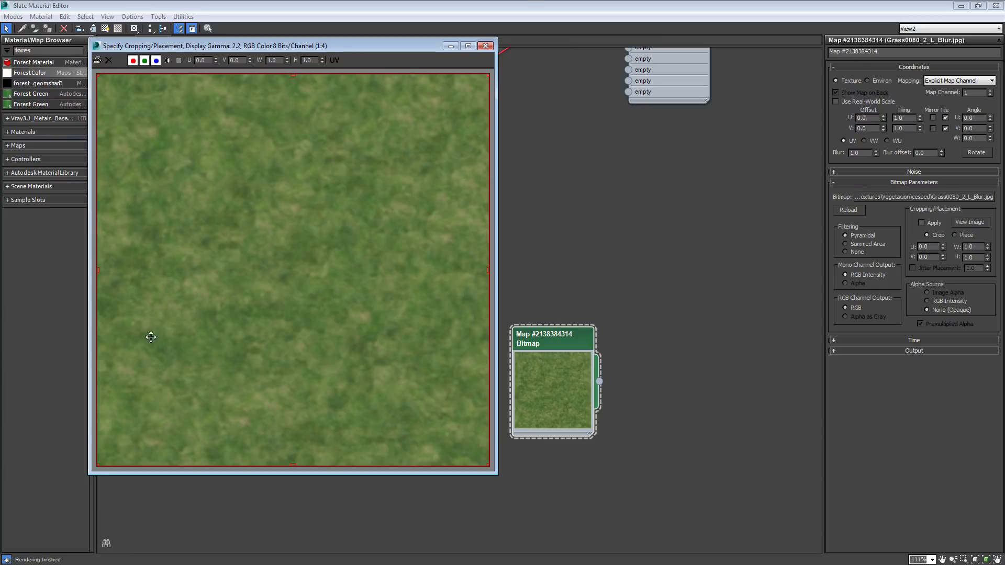
click(485, 46)
Place the blurred grass Bitmap node under the dry leaf Bitmap, with the maxtree grass Bitmap lower beside it.
drag(295, 286, 133, 345)
drag(562, 346, 272, 241)
middle_drag(361, 283, 341, 393)
scroll(608, 111, down, 3)
middle_drag(605, 91, 588, 142)
Assign the Grass0080_2_L_Blur.jpg Bitmap to the Forest Color tint map as an instance.
double_click(601, 100)
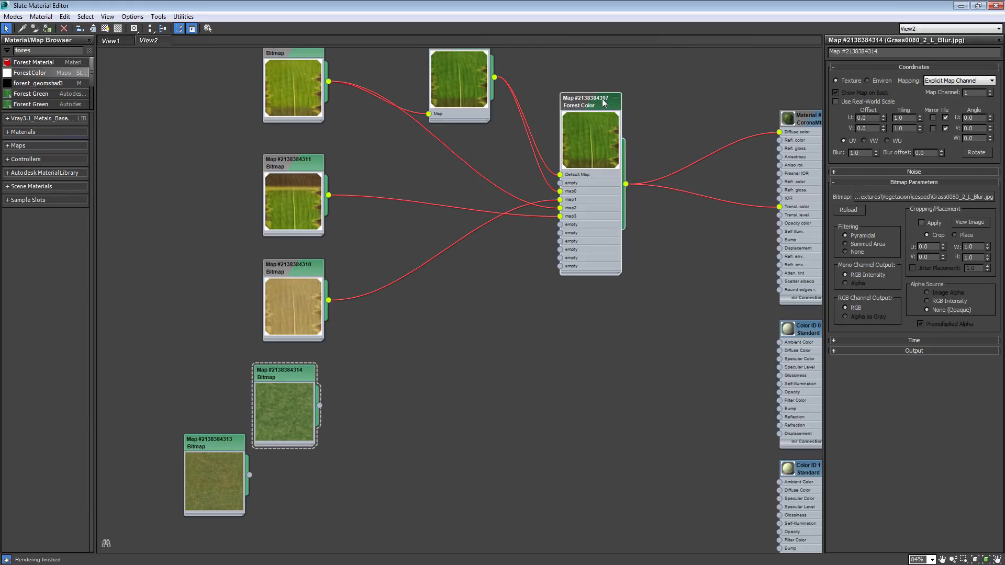
drag(319, 405, 862, 314)
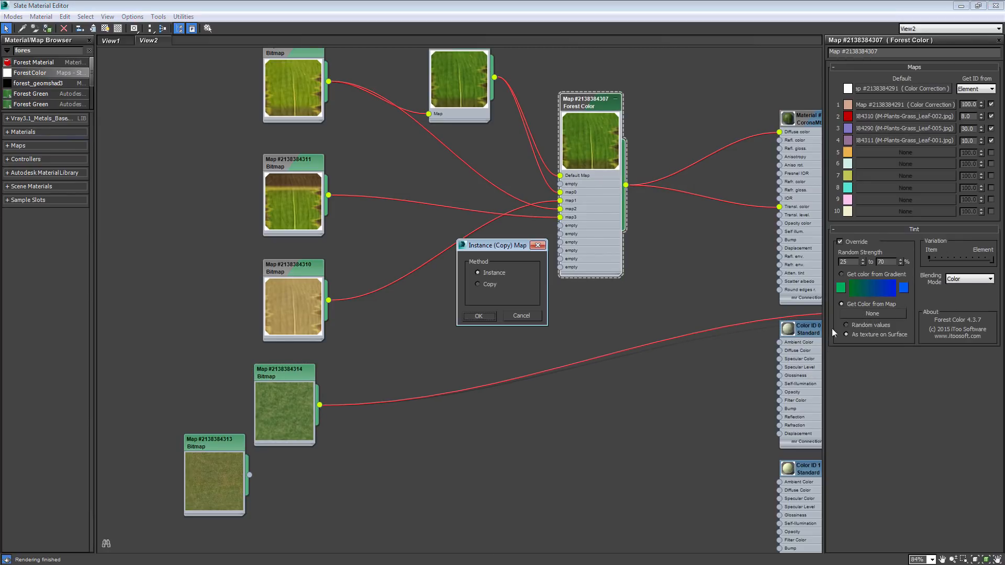
click(479, 316)
Enlarge the blurred grass Bitmap node and crop its image to the upper-left area, about 0.47 wide by 0.45 high.
double_click(280, 384)
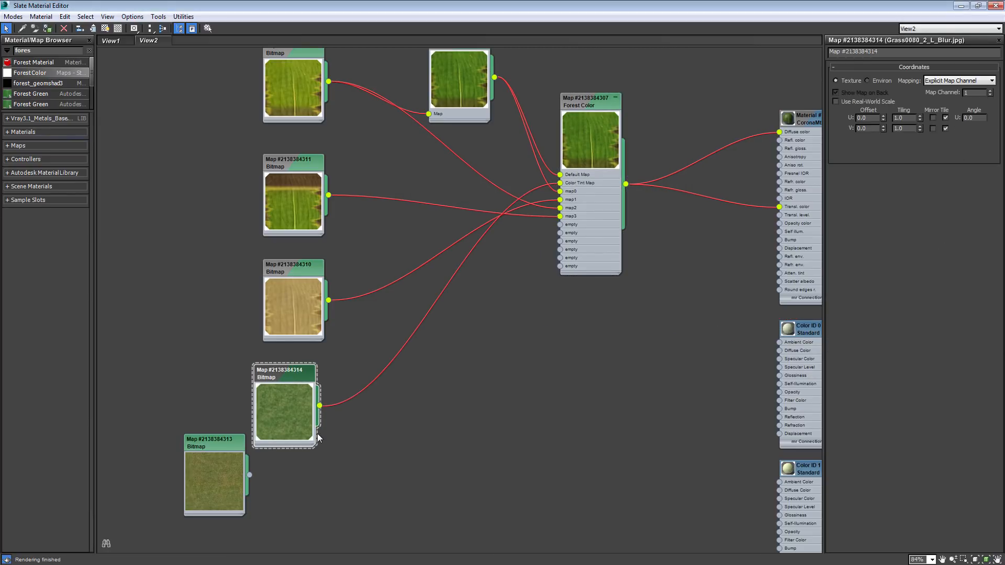
drag(311, 448, 385, 517)
click(922, 222)
click(969, 222)
drag(488, 465, 276, 252)
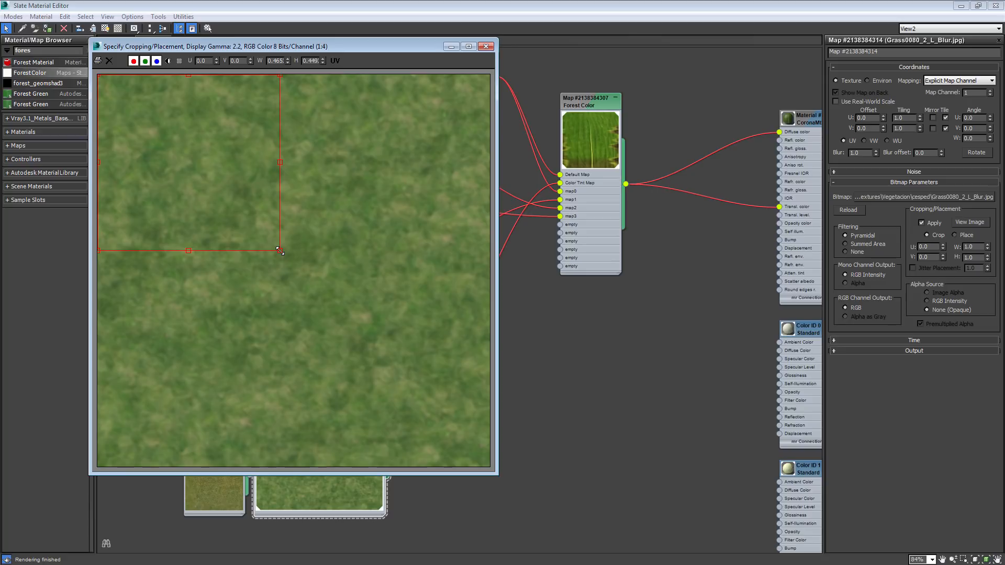
click(484, 46)
Move the maxtree grass Bitmap node out beside the leaf Bitmaps and align the blurred grass Bitmap below the dry leaf one.
drag(230, 457, 166, 343)
drag(354, 384, 293, 376)
drag(172, 332, 155, 210)
middle_drag(263, 327, 284, 249)
drag(283, 296, 284, 287)
middle_drag(701, 75, 638, 190)
Set the Forest Color tint's maximum Random Strength to 50 %.
scroll(638, 189, down, 1)
double_click(557, 145)
drag(888, 262, 804, 252)
text(50)
key(Return)
right_click(803, 253)
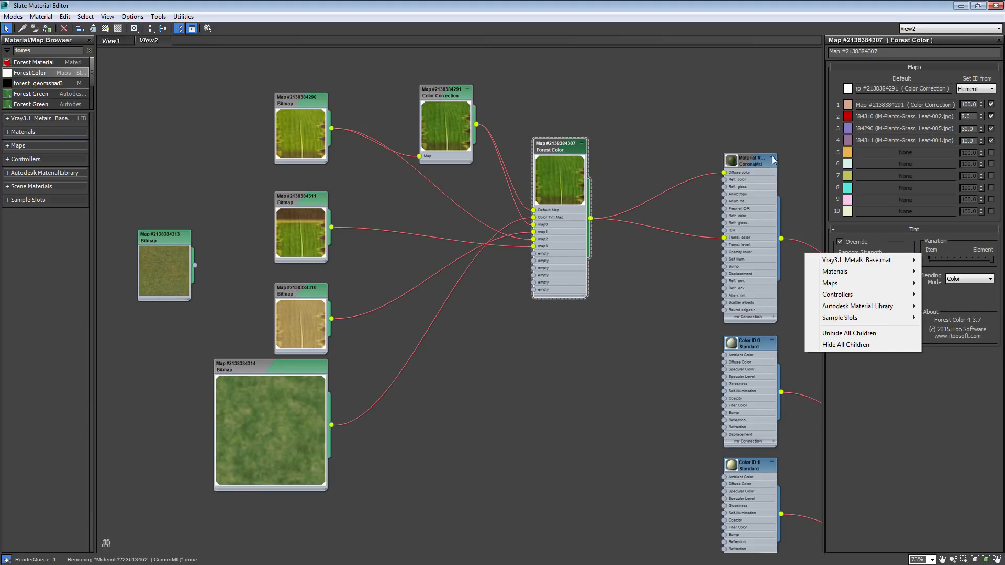
Set the Forest Color tint's maximum Random Strength to 70 % and render the scene.
click(759, 130)
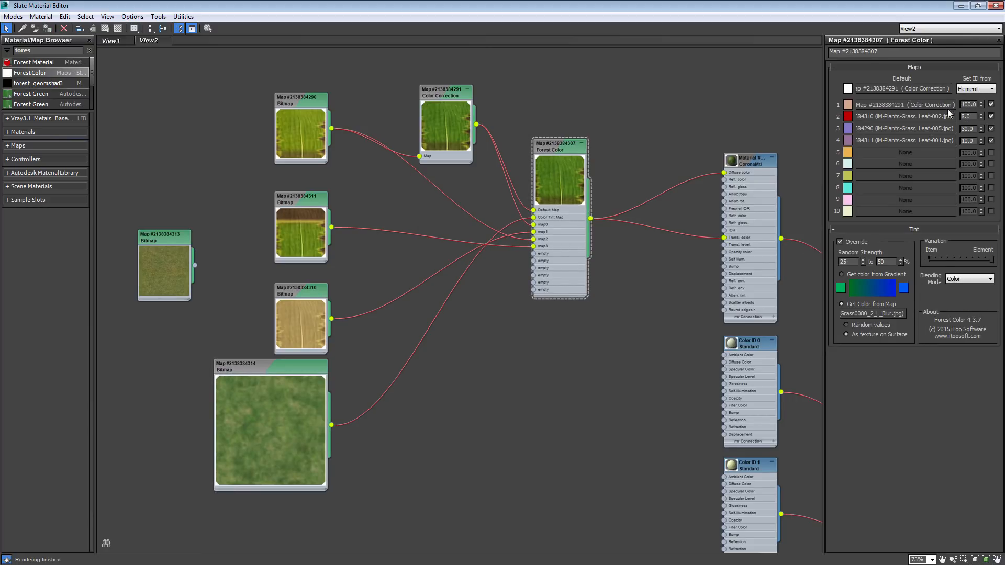
drag(861, 116, 859, 115)
drag(275, 373, 289, 387)
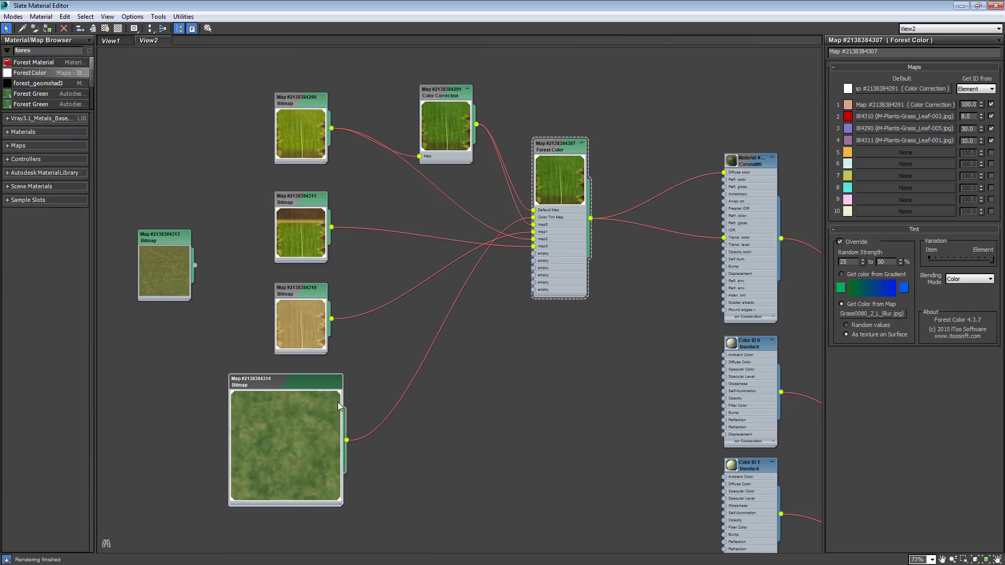
drag(293, 397, 286, 390)
double_click(886, 263)
text(70)
key(Return)
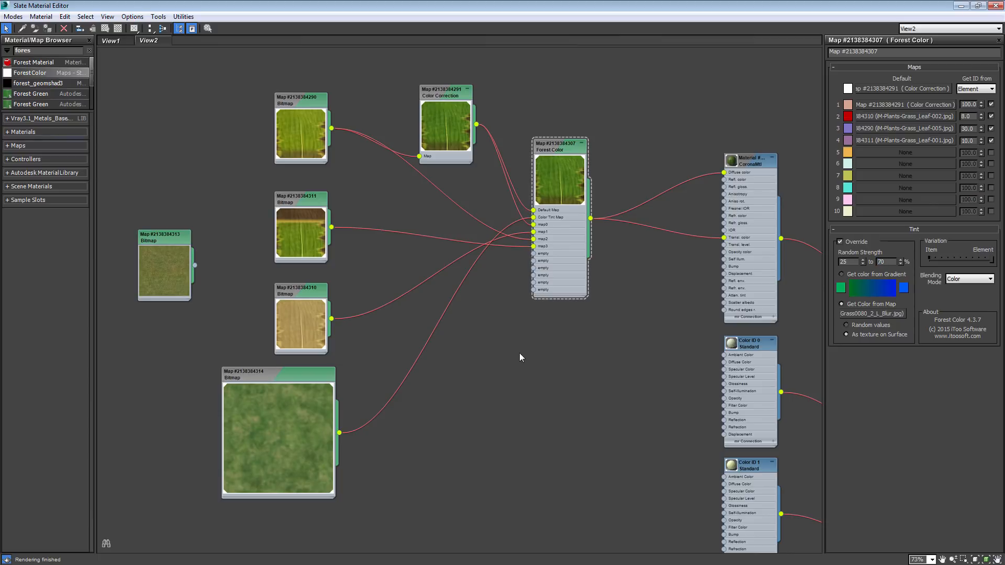
key(shift+q)
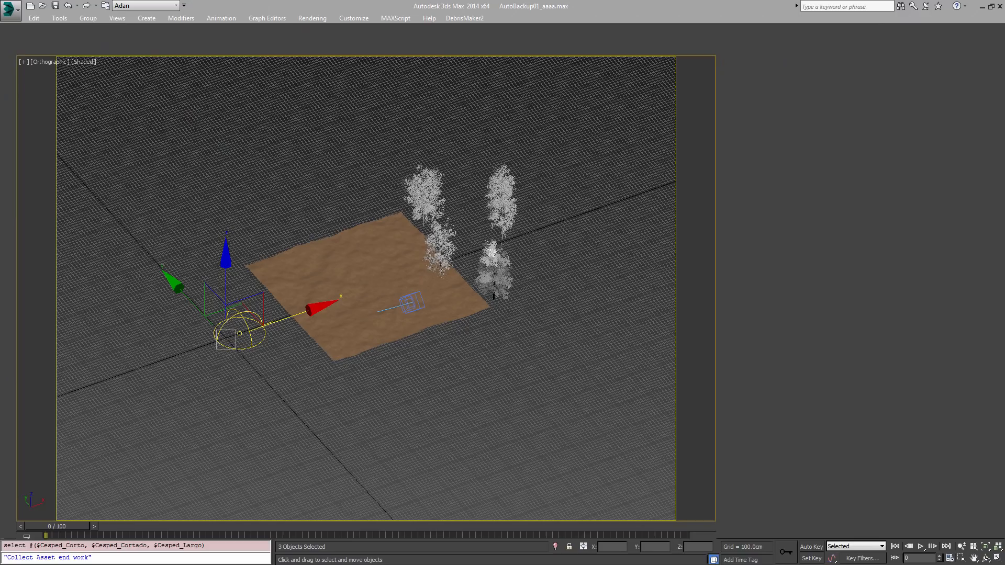
Examine the displaced terrain plane up close, toggling its Displace modifier off and on for comparison.
click(450, 333)
click(369, 321)
alt+middle_drag(368, 320, 402, 342)
scroll(402, 342, up, 2)
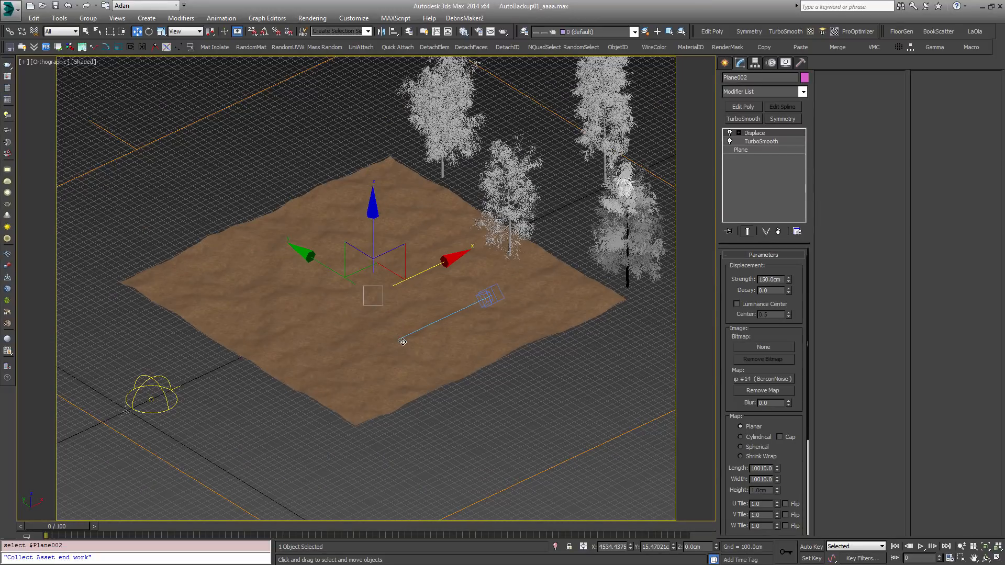
scroll(435, 298, up, 2)
click(728, 132)
click(729, 133)
alt+middle_drag(499, 342, 484, 327)
scroll(400, 322, up, 2)
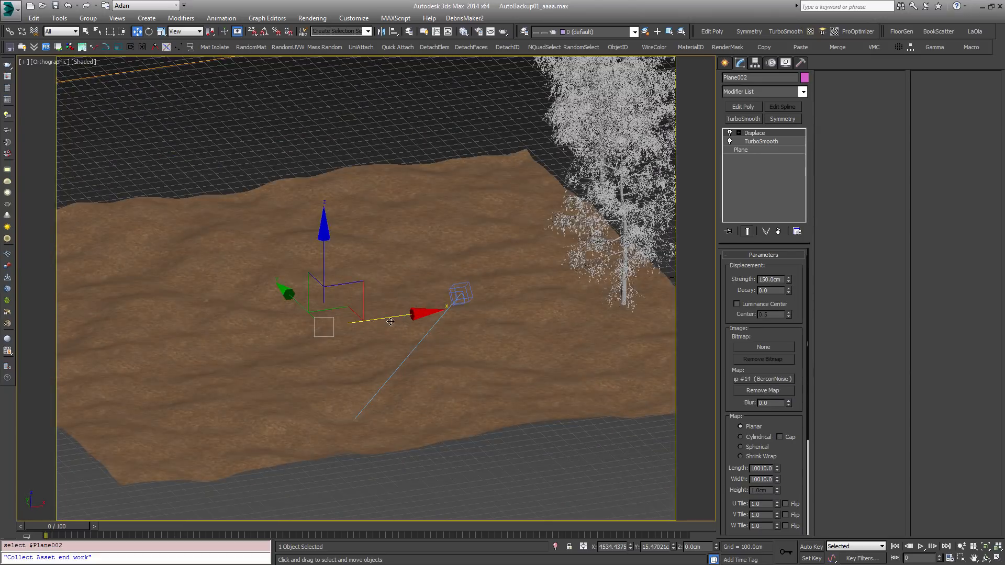
scroll(523, 232, down, 1)
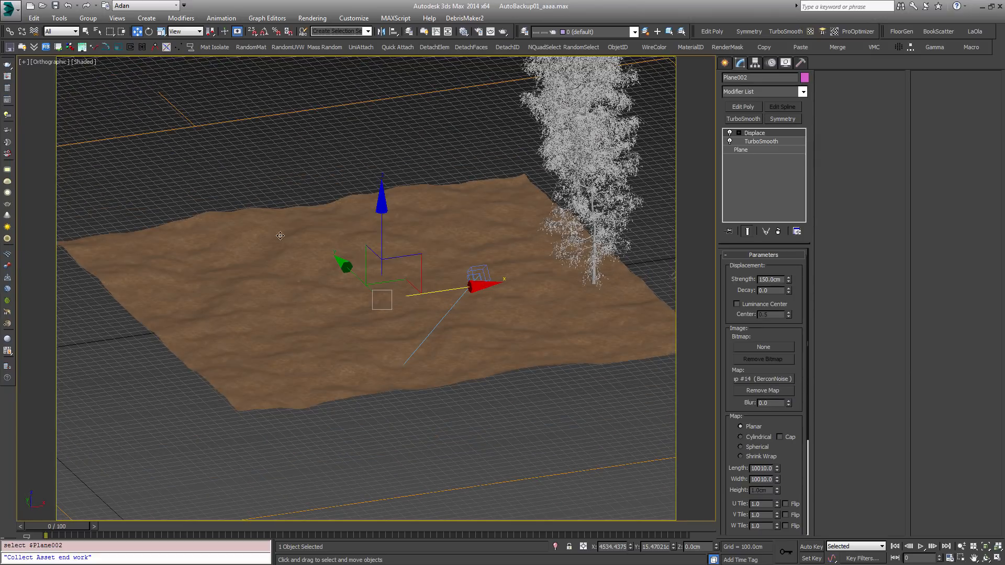
Inspect the tree models standing beside the terrain plane by selecting them one at a time.
alt+middle_drag(371, 349, 386, 413)
scroll(386, 413, down, 2)
middle_drag(510, 296, 480, 349)
click(483, 349)
click(448, 244)
click(373, 302)
click(307, 272)
alt+middle_drag(444, 209, 413, 230)
middle_drag(137, 432, 265, 384)
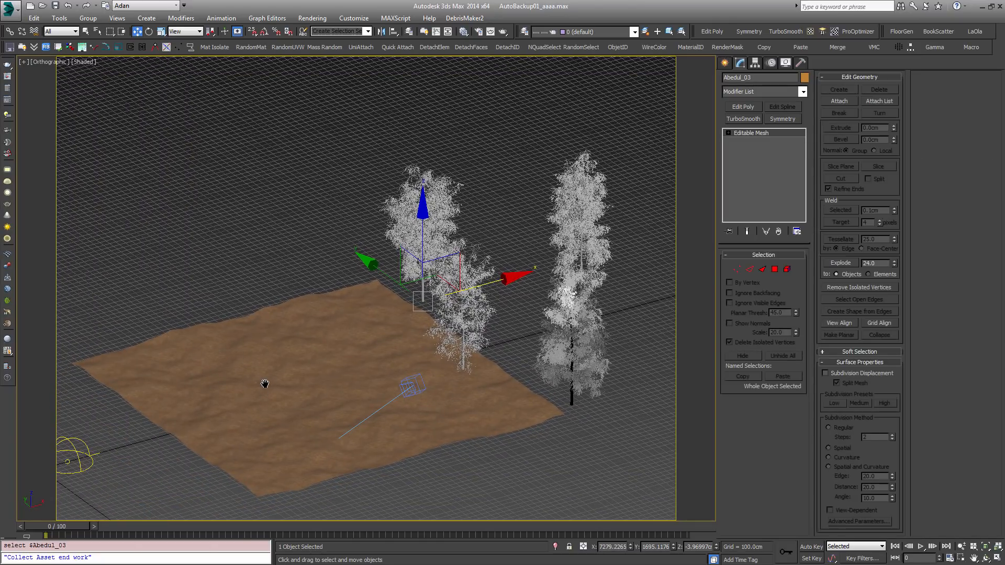
Check the framing through the VRay camera and survey the terrain plane and its four trees from an angled overview.
key(c)
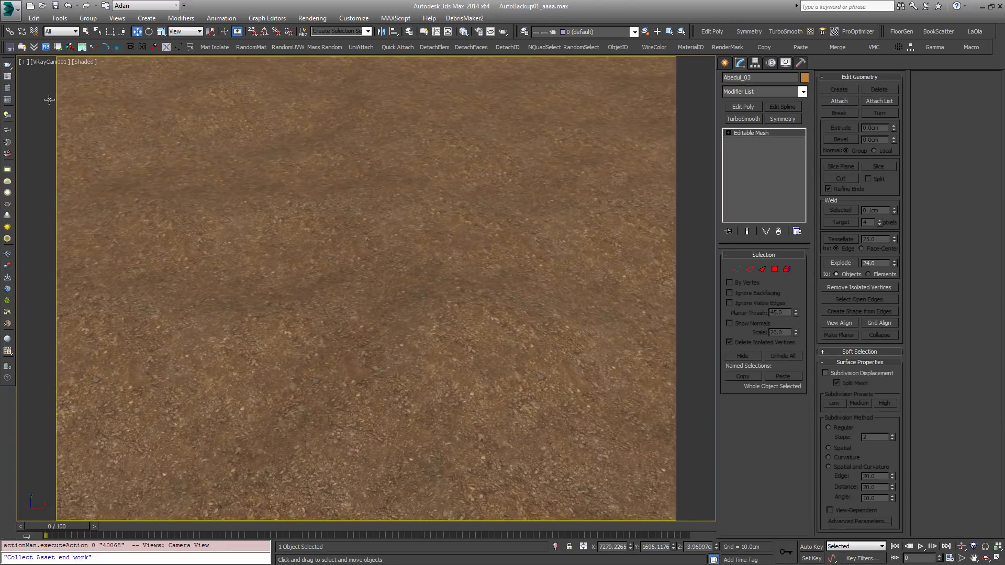
key(t)
key(z)
alt+middle_drag(483, 307, 460, 267)
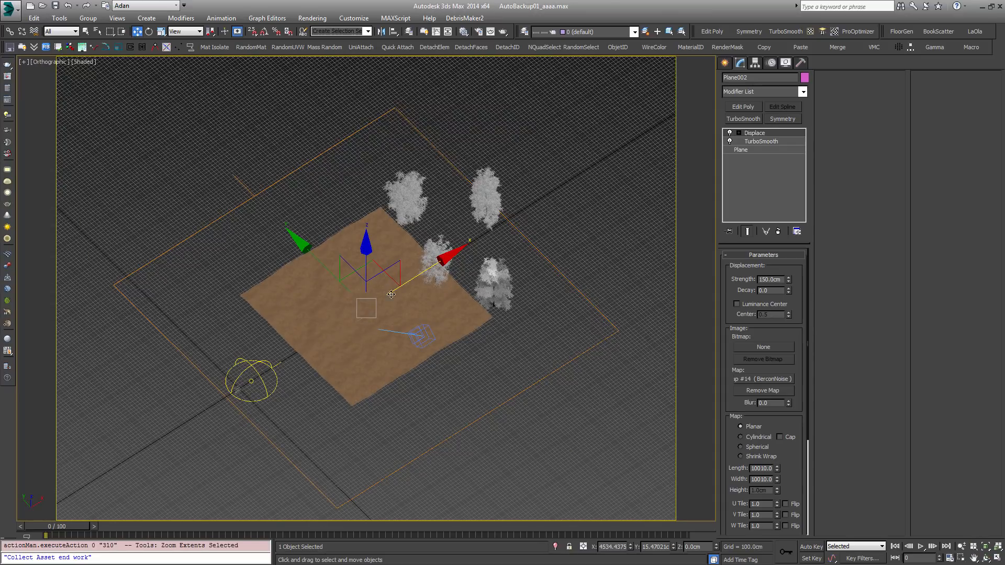
click(440, 252)
click(405, 194)
click(494, 283)
click(486, 198)
click(405, 194)
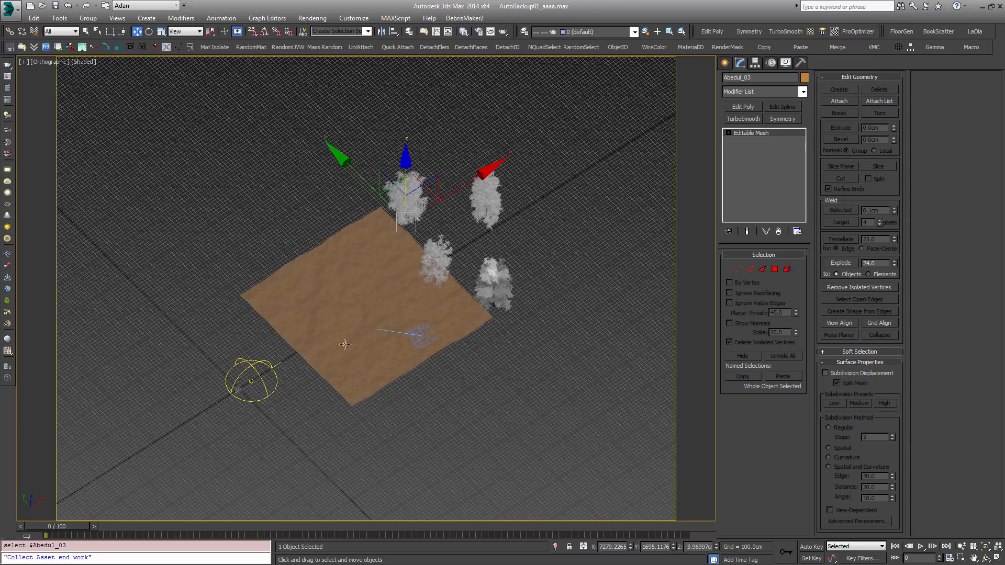
Examine the small plant models gathered around the dome light near the world origin.
scroll(369, 312, up, 2)
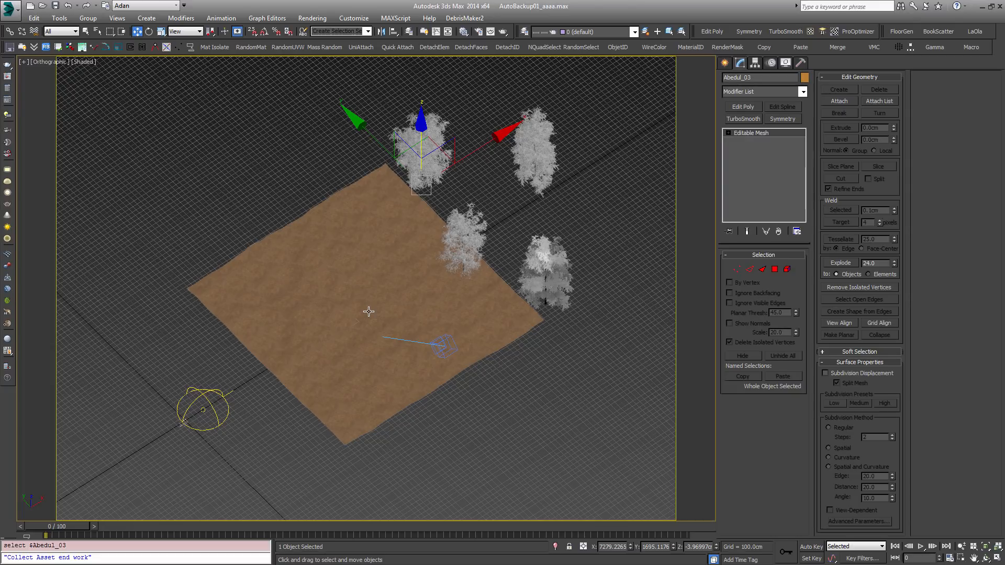
middle_drag(197, 411, 415, 273)
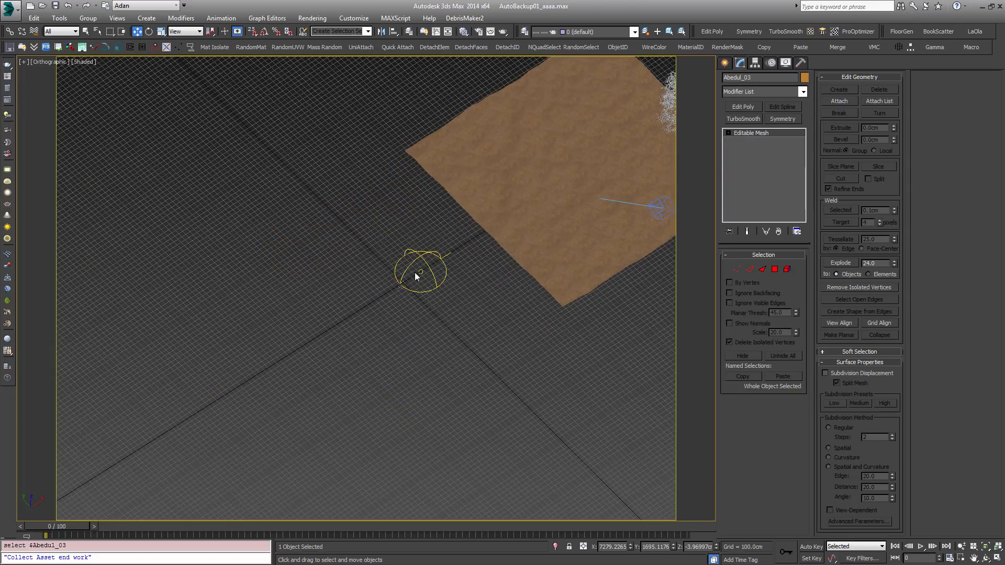
scroll(415, 273, up, 4)
scroll(376, 328, up, 3)
middle_drag(375, 328, 487, 253)
scroll(487, 252, up, 4)
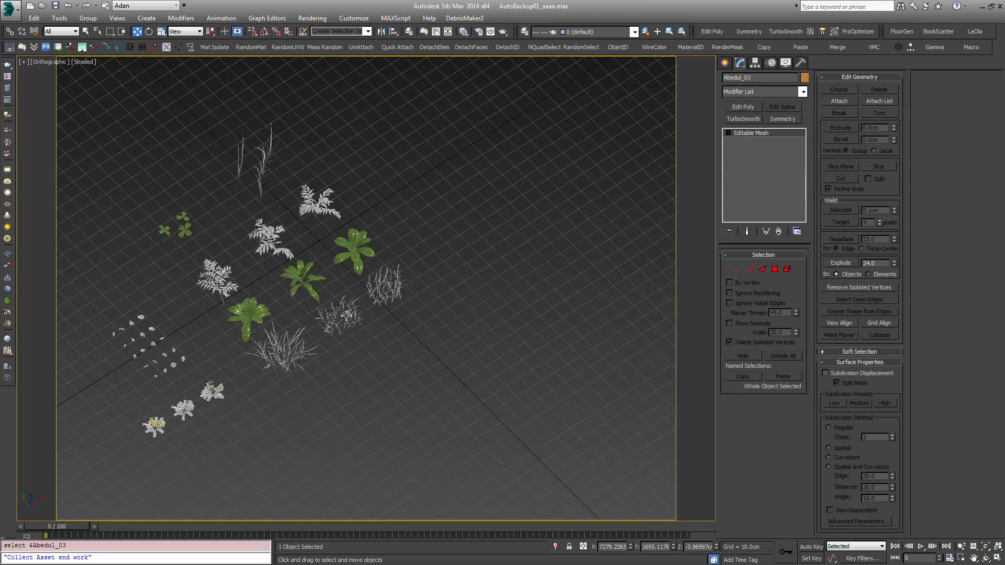
click(455, 298)
scroll(456, 296, up, 2)
Isolate the three grass clumps Cesped_Corto, Cesped_Cortado and Cesped_Largo and clear the selection.
click(455, 295)
click(425, 317)
middle_drag(425, 317, 431, 333)
scroll(432, 332, up, 4)
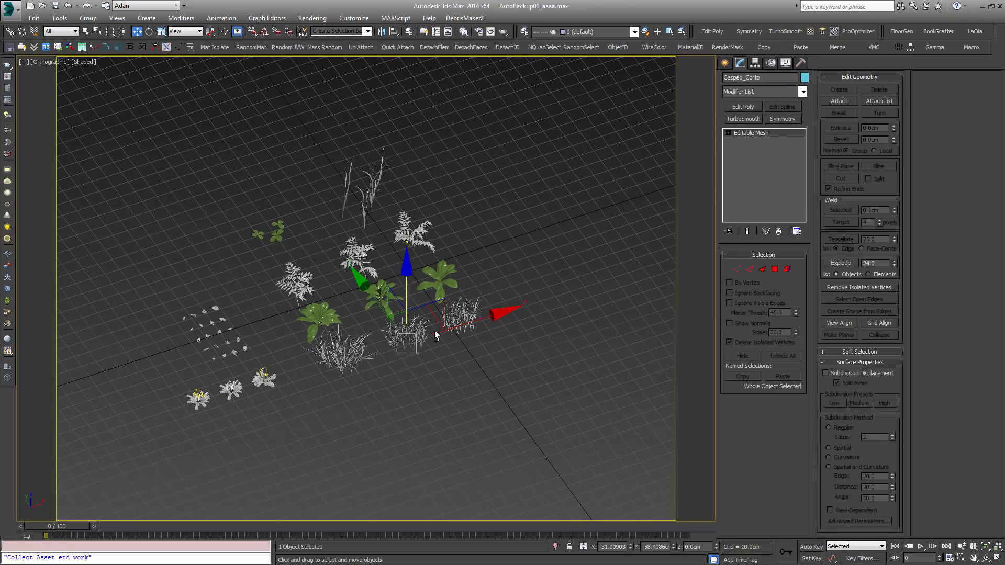
click(343, 363)
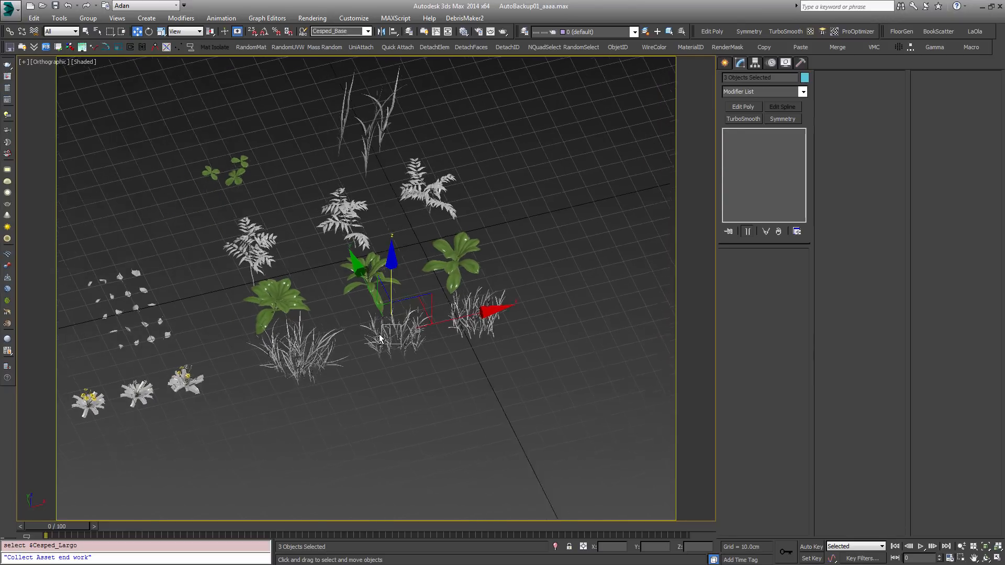
key(alt+q)
alt+middle_drag(454, 306, 561, 284)
key(ctrl+d)
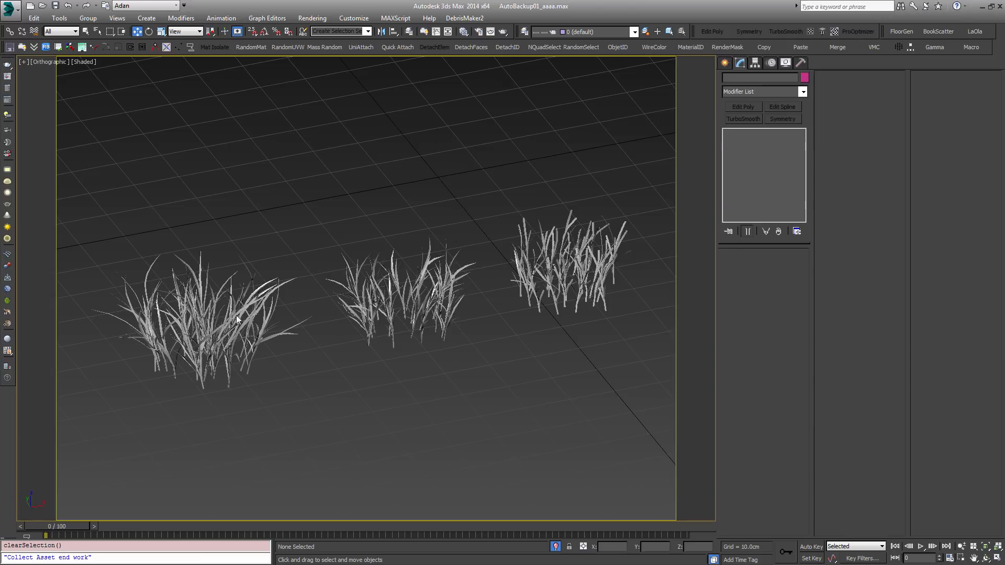
Compare the cut, short and long grass clumps one by one and select all three together.
click(623, 257)
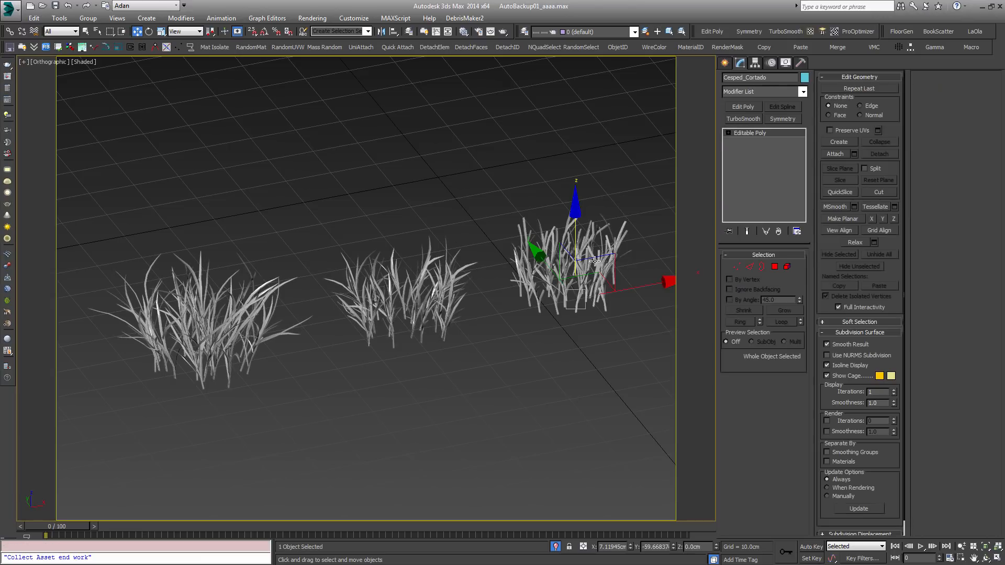
click(413, 310)
click(235, 302)
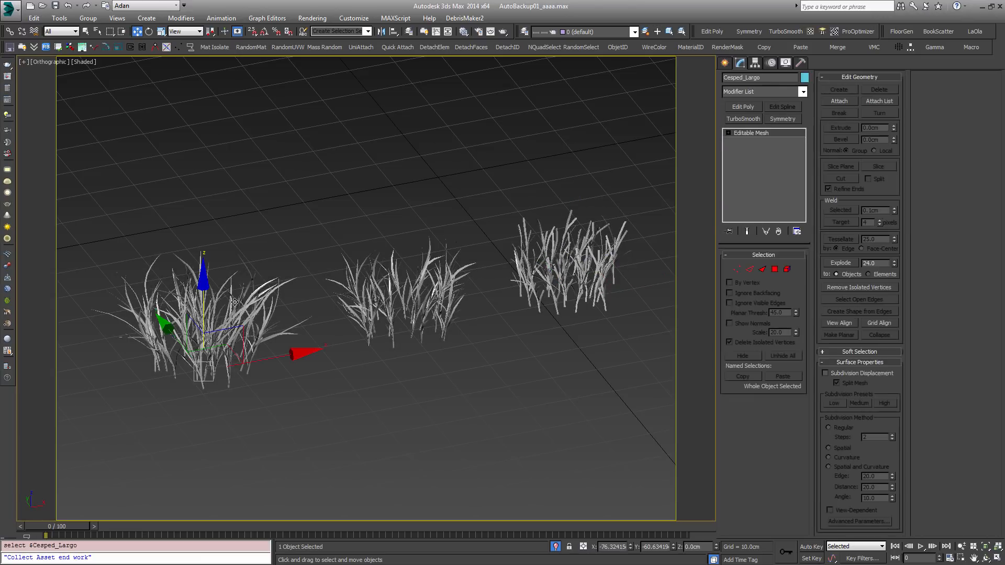
alt+middle_drag(488, 271, 301, 332)
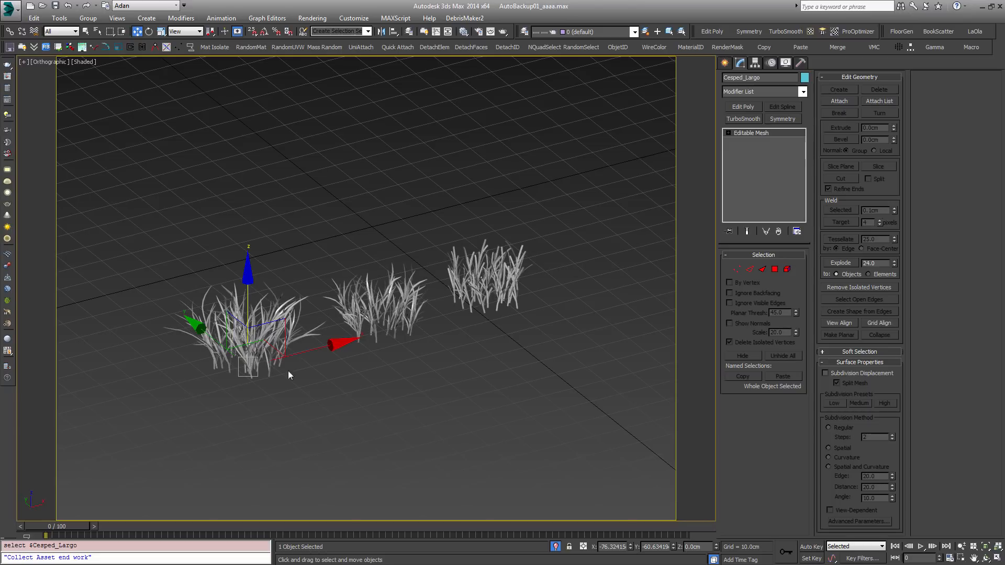
click(461, 286)
click(459, 288)
ctrl+click(395, 307)
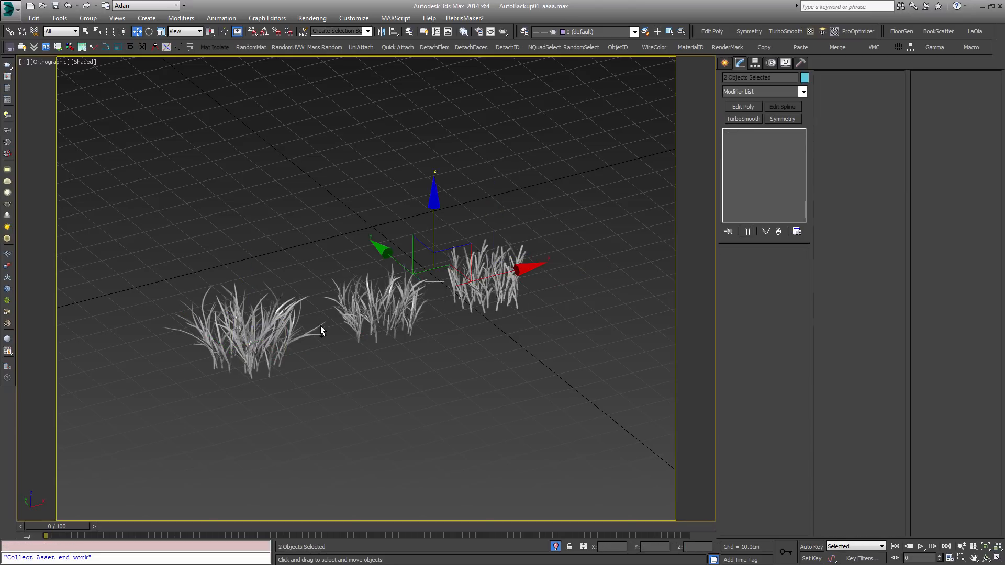
ctrl+click(256, 347)
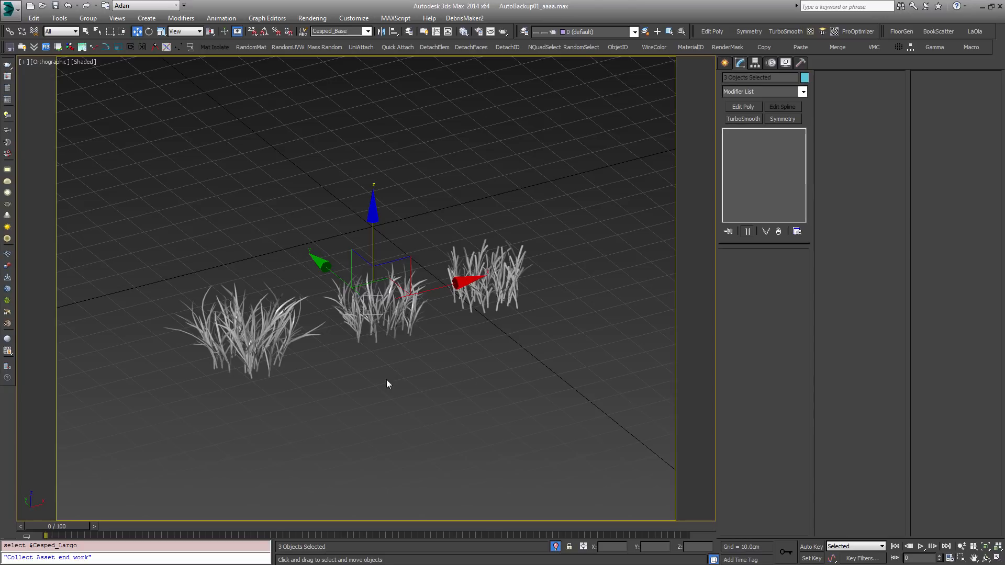
click(218, 228)
drag(553, 413, 552, 412)
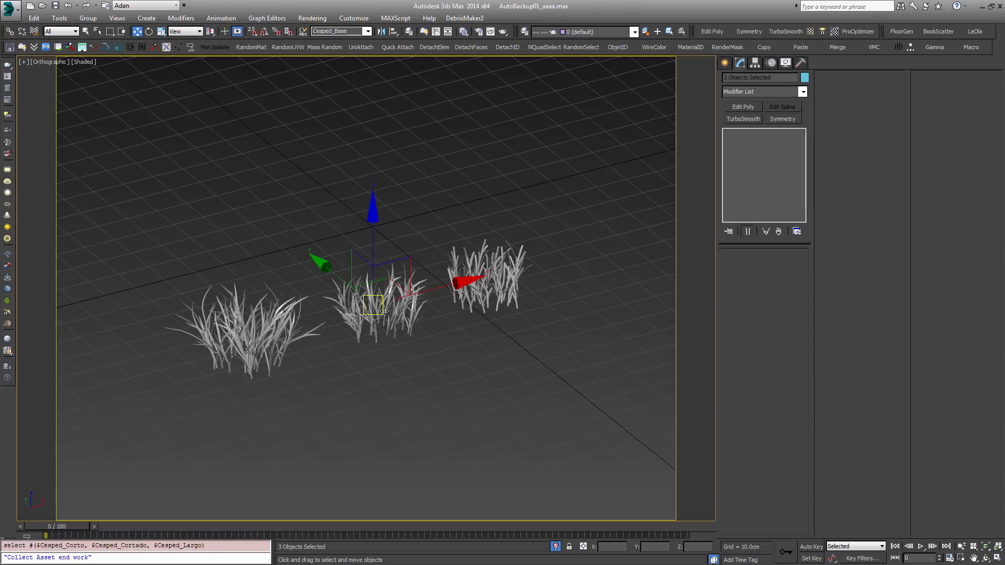
Exit isolation of the grass clumps to bring the whole scene back.
scroll(557, 309, down, 2)
middle_drag(562, 463, 539, 507)
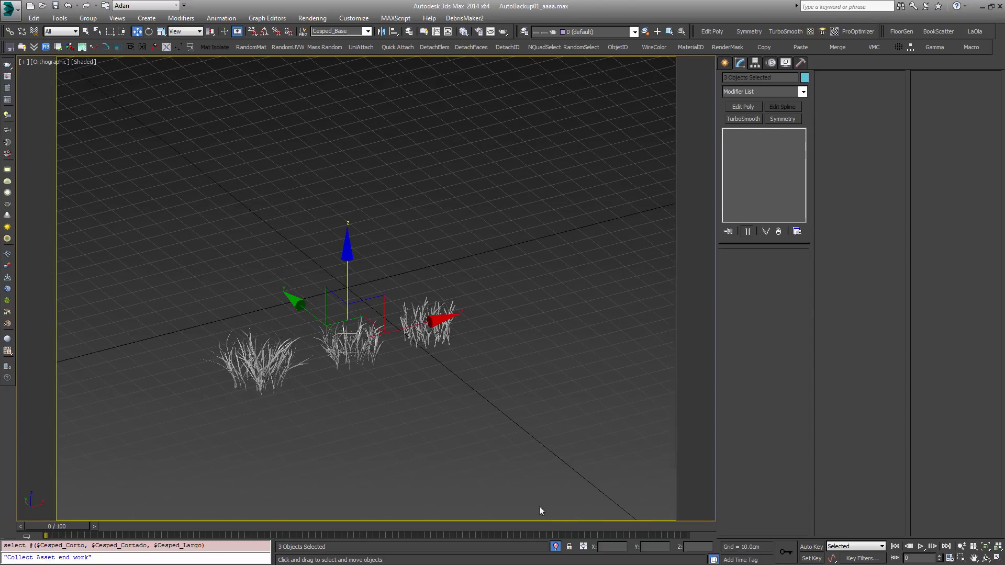
click(556, 546)
scroll(545, 366, down, 6)
scroll(527, 307, down, 6)
middle_drag(504, 293, 430, 308)
scroll(274, 357, down, 5)
Create a Forest Pro object on the terrain plane, decline limiting it to camera visibility, and open its parameters.
click(724, 63)
middle_drag(589, 162, 480, 201)
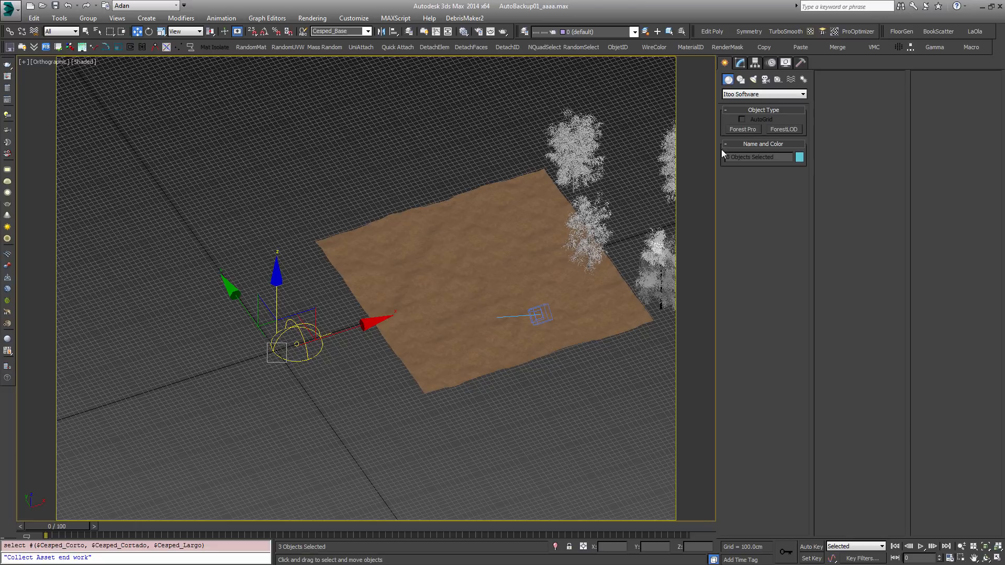
click(752, 129)
click(443, 243)
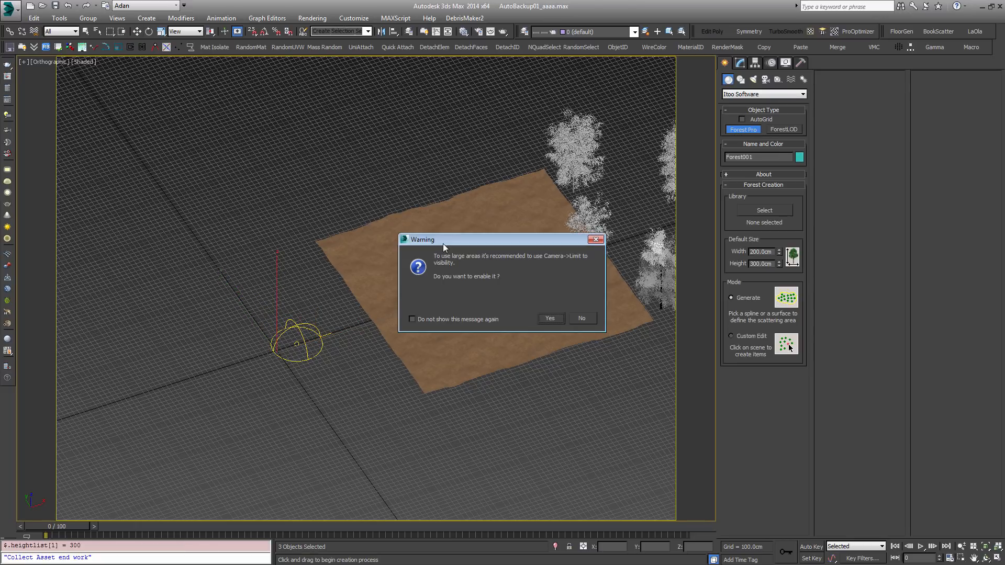
click(577, 318)
alt+middle_drag(425, 366, 727, 99)
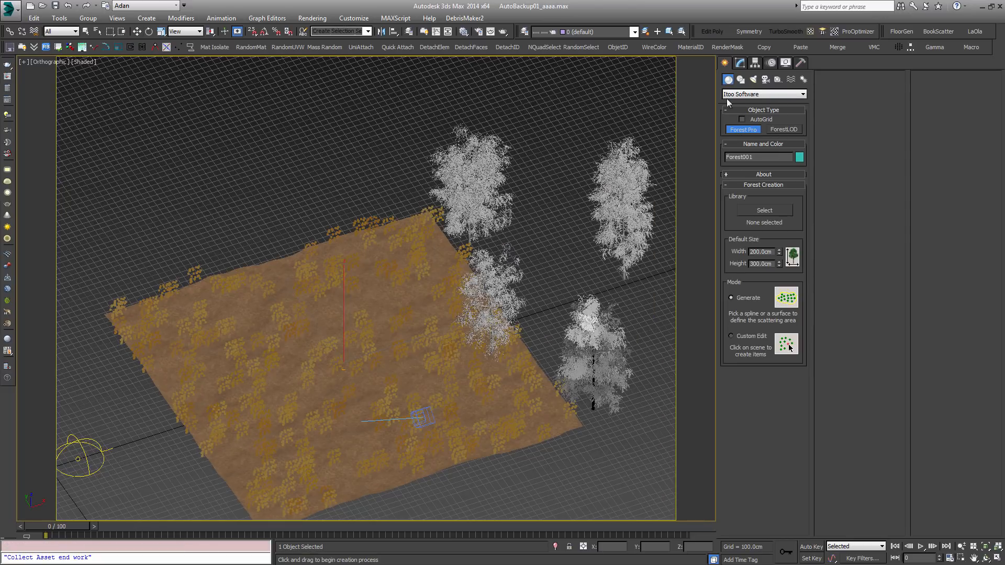
click(739, 64)
Select the grass clumps near the origin through the Cesped_Base named selection set.
middle_drag(85, 501, 302, 367)
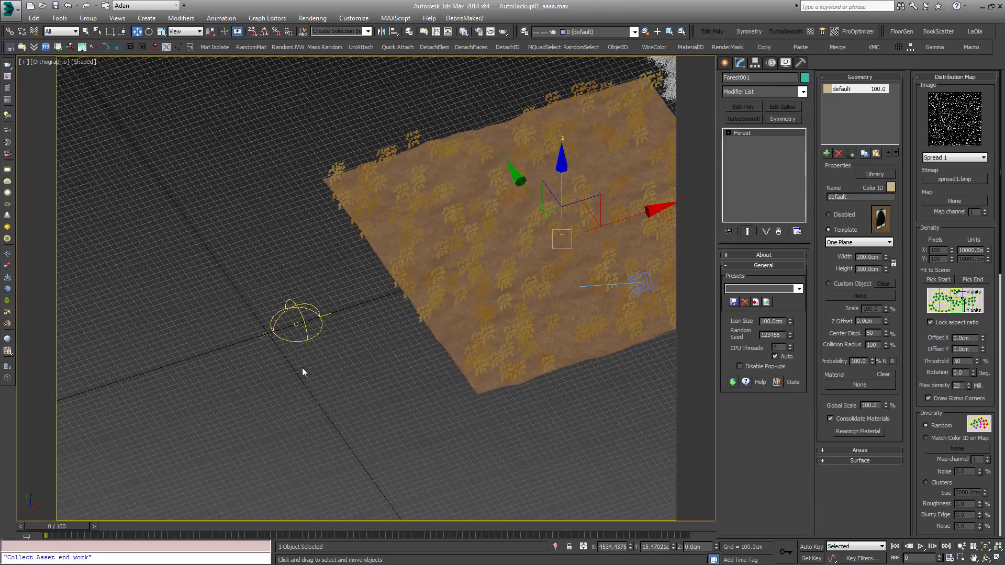
scroll(300, 365, up, 10)
middle_drag(245, 305, 342, 298)
alt+middle_drag(343, 298, 502, 492)
scroll(481, 267, up, 3)
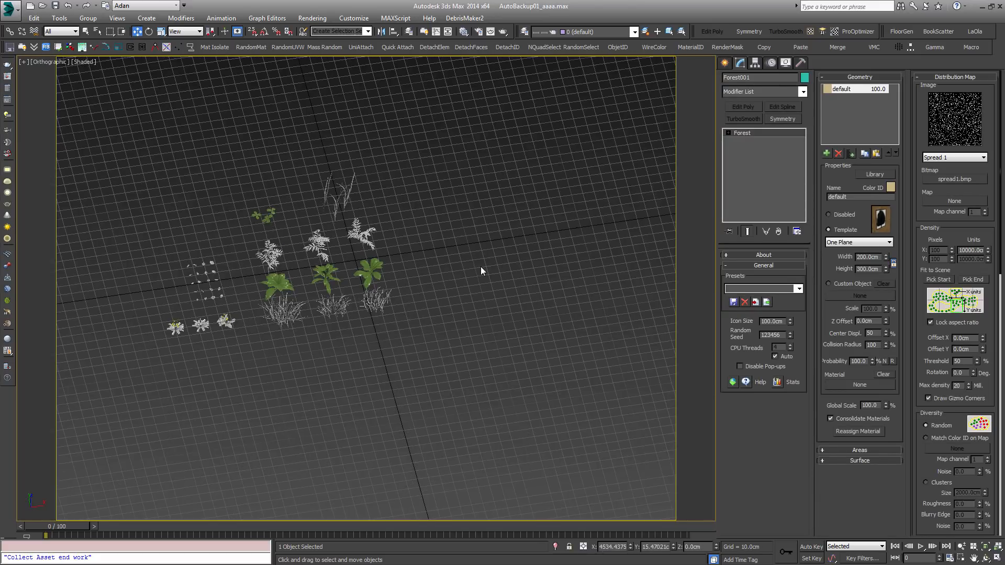
scroll(371, 308, up, 3)
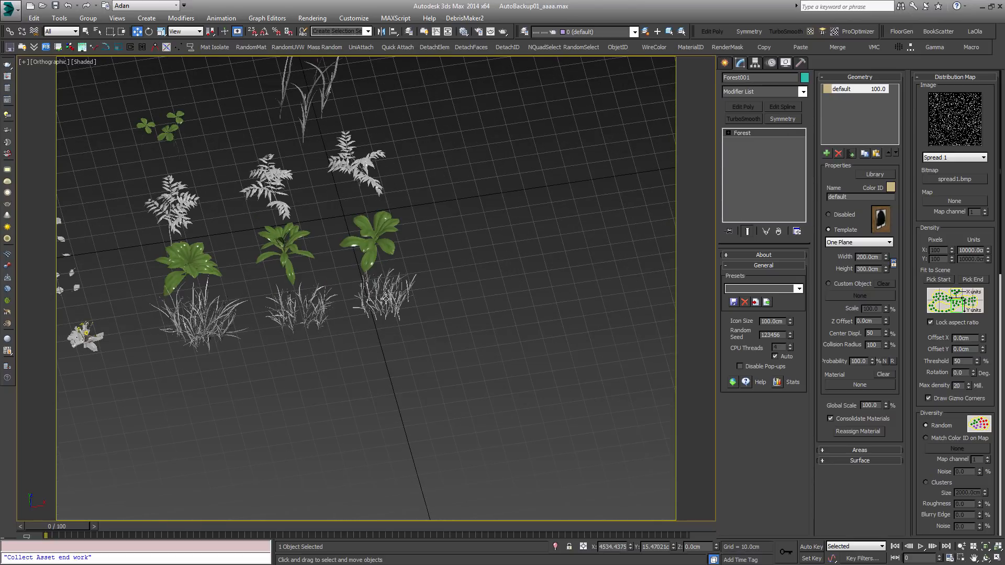
click(386, 300)
ctrl+click(210, 321)
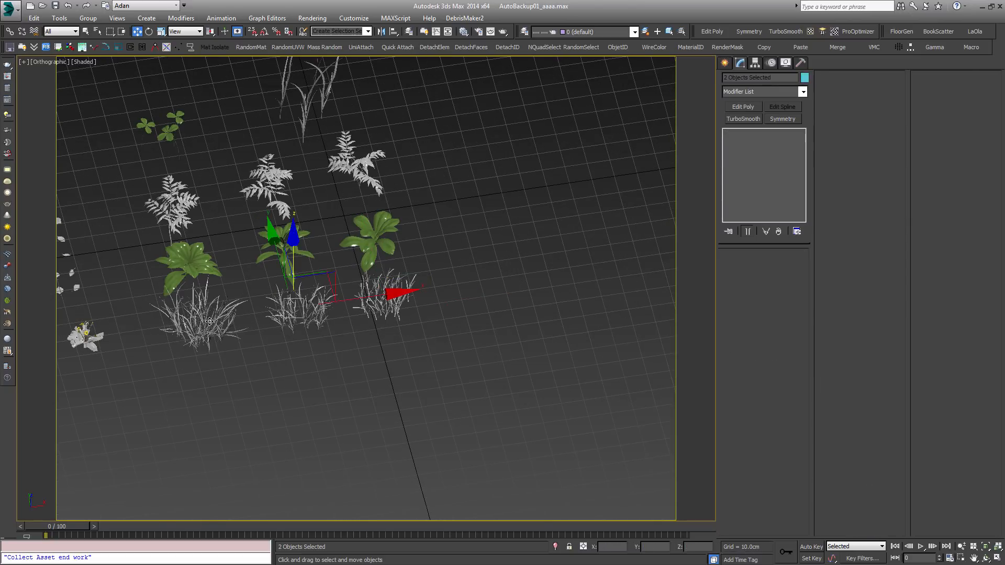
click(369, 31)
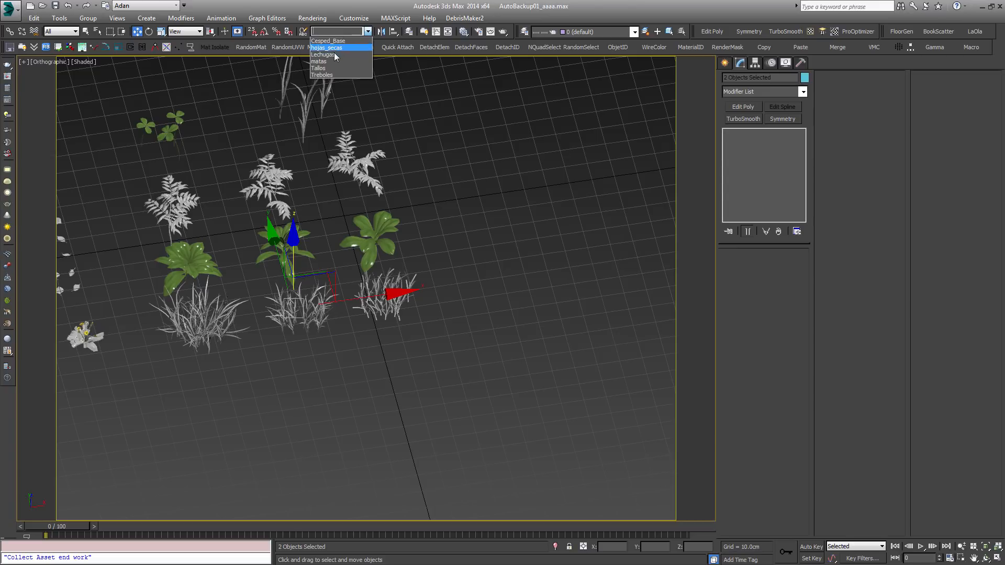
click(328, 40)
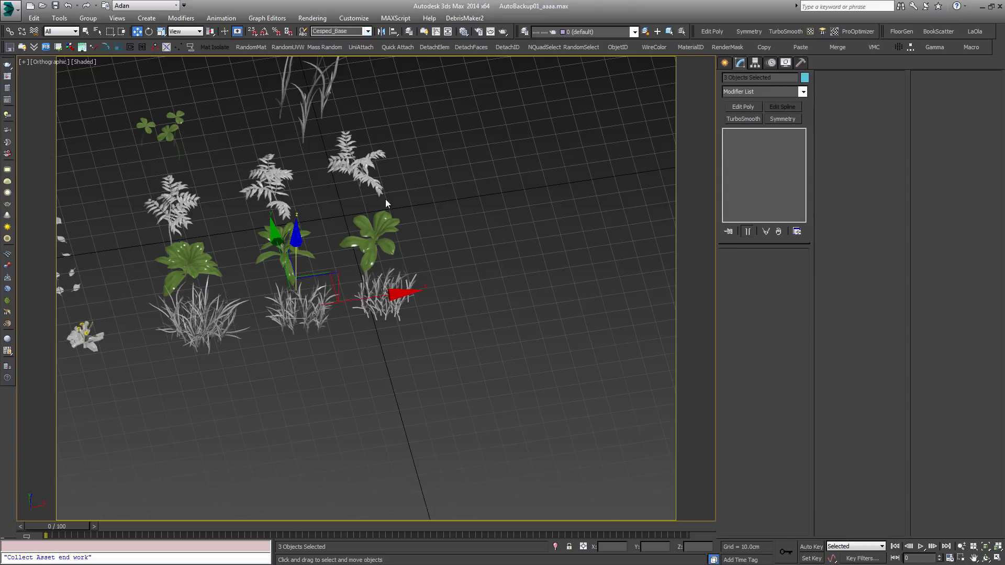
Switch the viewport to wireframe and select the dry leaves with the hojas_secas named selection set.
middle_drag(366, 240, 389, 233)
key(F3)
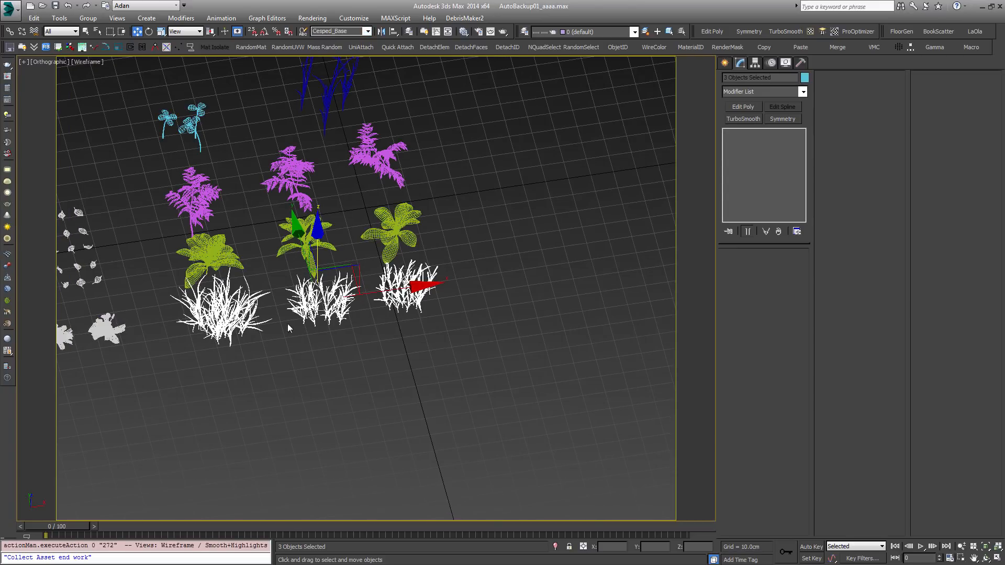
click(369, 31)
click(336, 49)
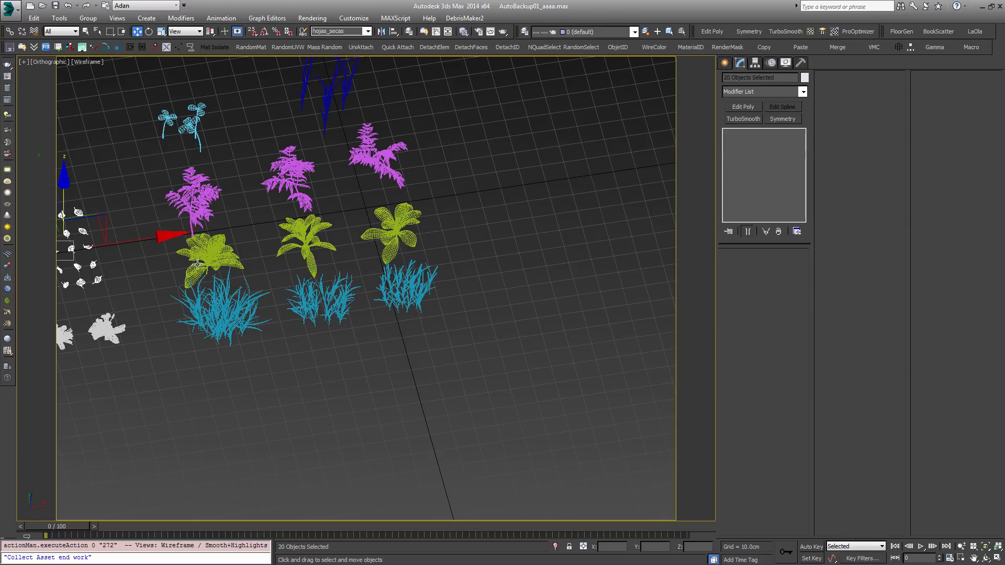
Select the Forest Pro object that is scattered over the terrain plane.
middle_drag(450, 204, 299, 278)
scroll(299, 277, down, 7)
middle_drag(258, 309, 84, 362)
middle_drag(460, 148, 432, 277)
click(386, 188)
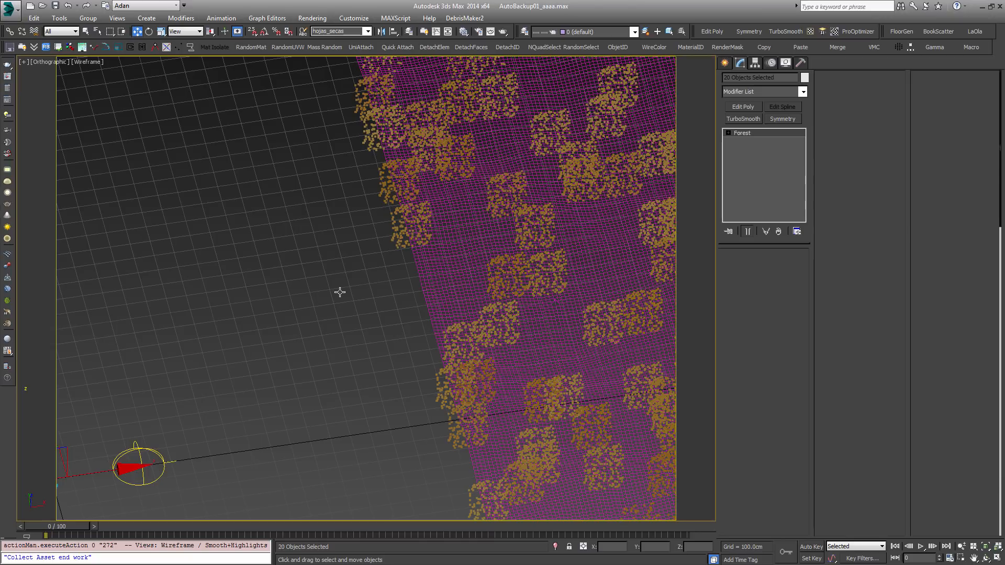
middle_drag(400, 327, 453, 264)
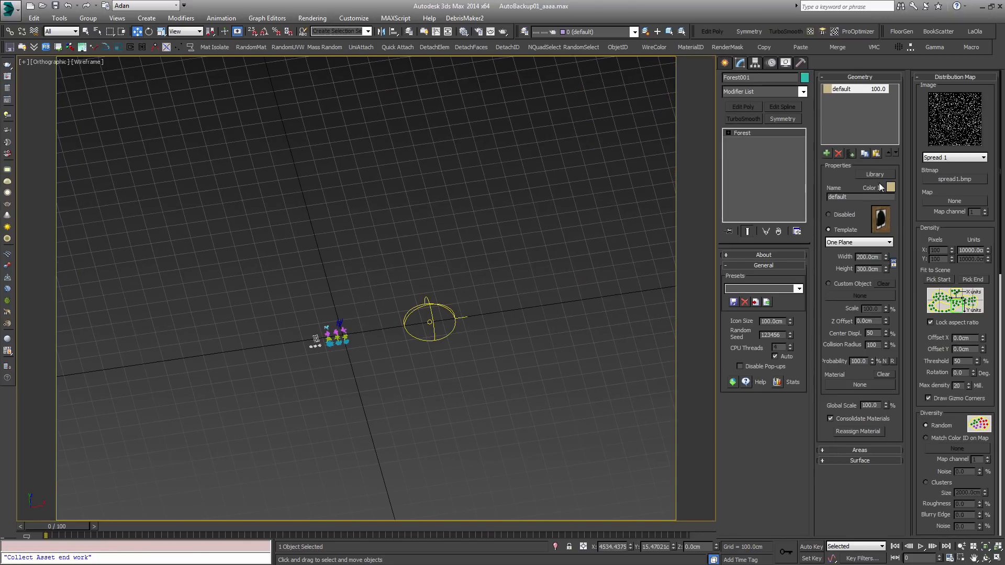
Add the grass clumps from the Cesped_Base selection set as Forest Pro geometry and delete the default item.
click(851, 154)
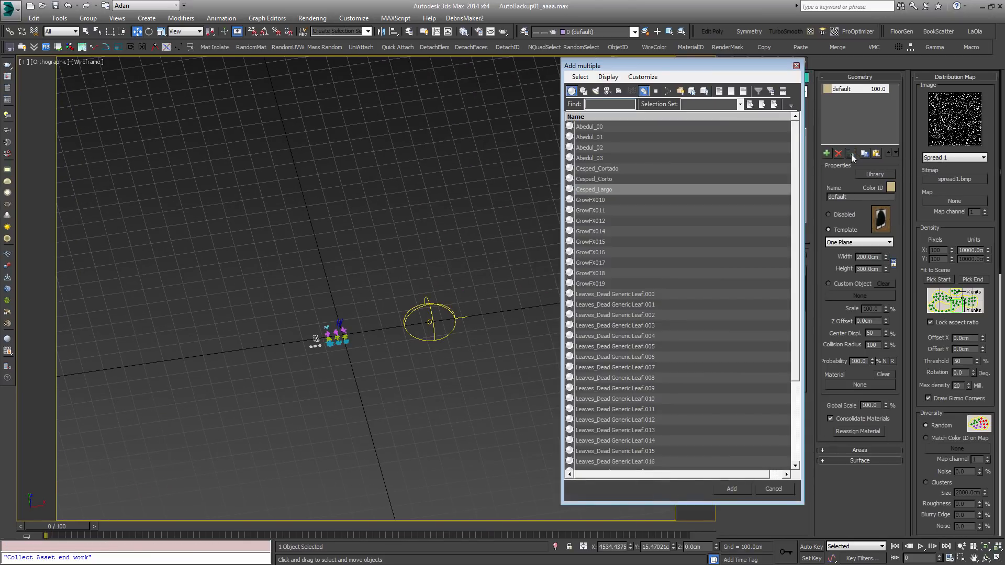
click(739, 105)
click(701, 116)
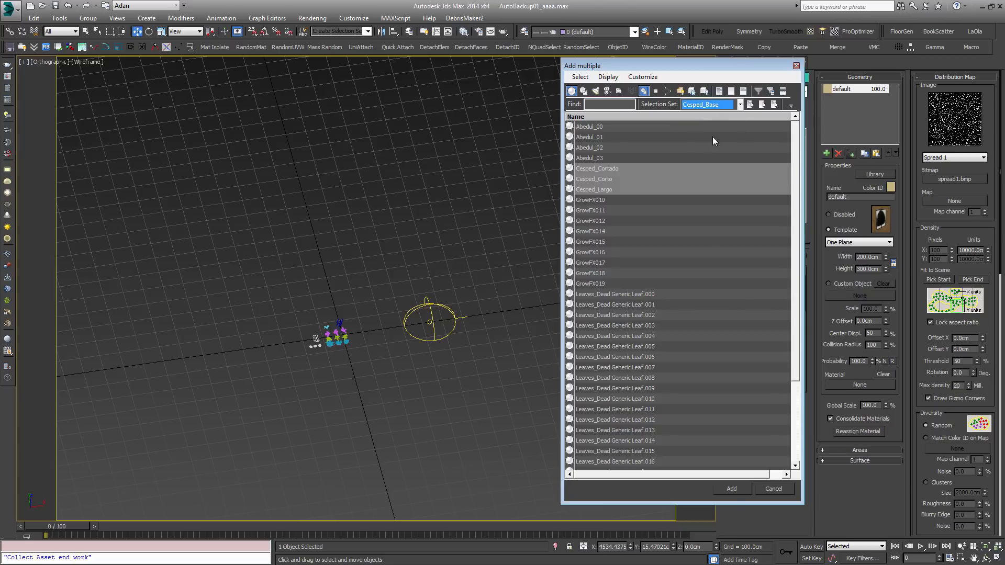
click(731, 488)
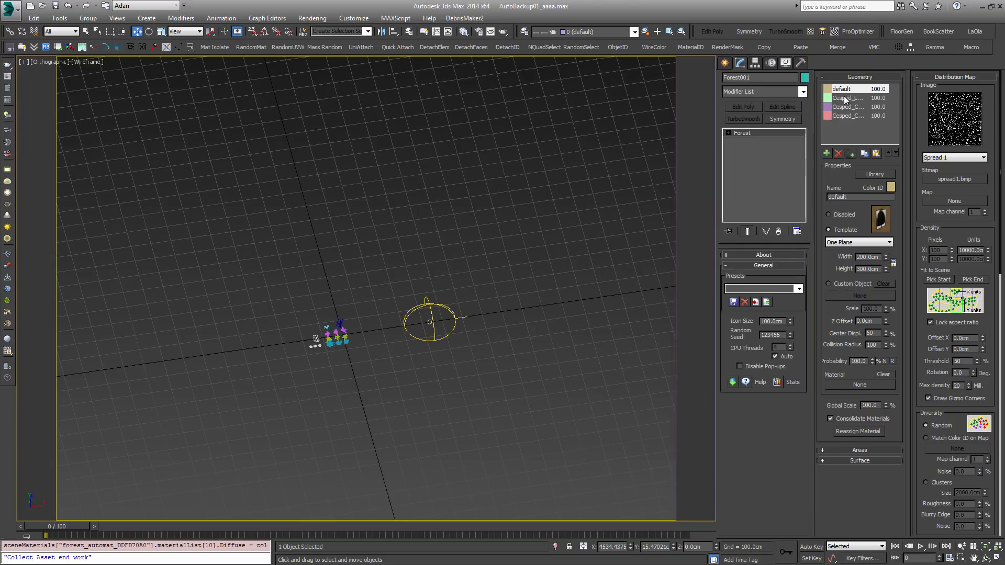
click(838, 153)
Enable the forest's random rotation and set the X and Y minimum and maximum angles to 0.
middle_drag(120, 331, 44, 343)
scroll(374, 342, up, 5)
scroll(387, 296, down, 6)
scroll(437, 322, down, 2)
alt+middle_drag(437, 323, 444, 319)
scroll(444, 319, up, 4)
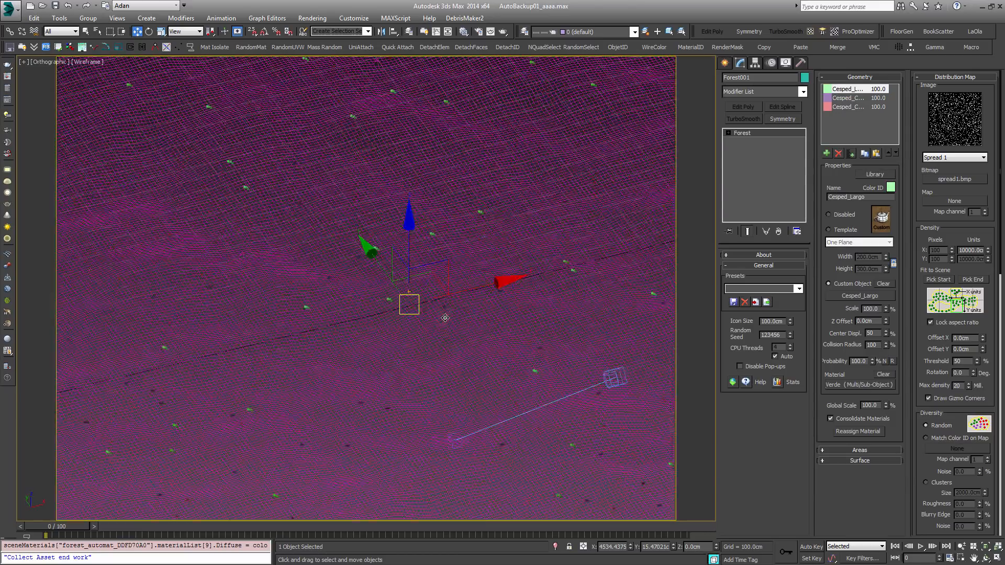
scroll(964, 380, down, 5)
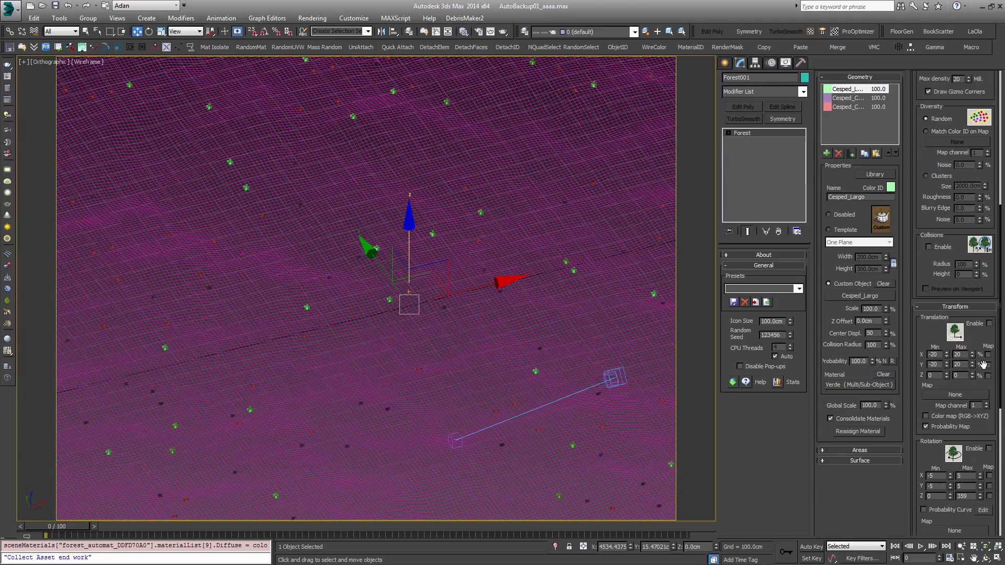
scroll(971, 398, down, 2)
click(988, 345)
text(0)
key(Tab)
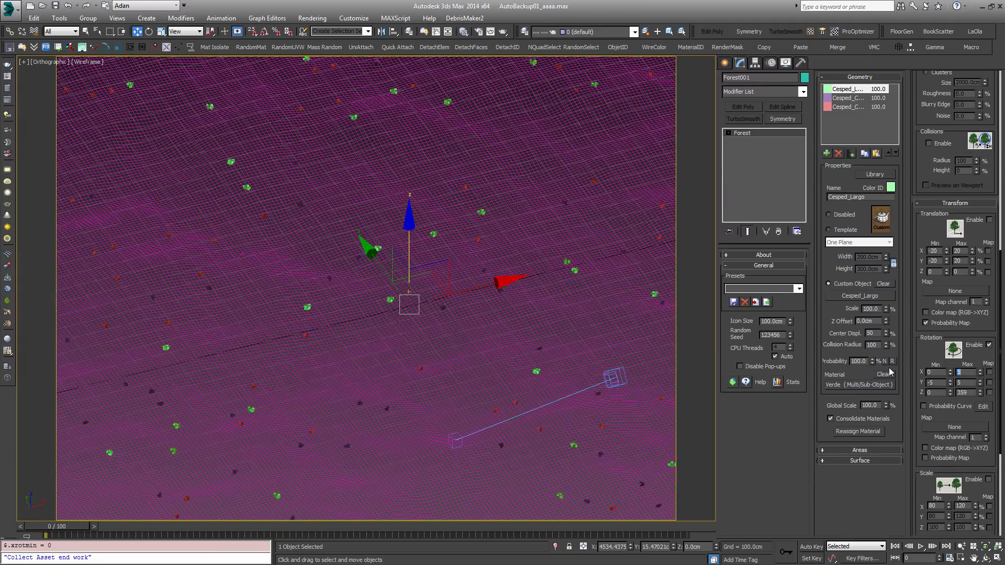
text(0)
key(Tab)
double_click(927, 372)
key(Tab)
key(Tab)
key(Tab)
key(Tab)
Enable the forest's random scale and set its X minimum to 50%.
scroll(943, 417, down, 5)
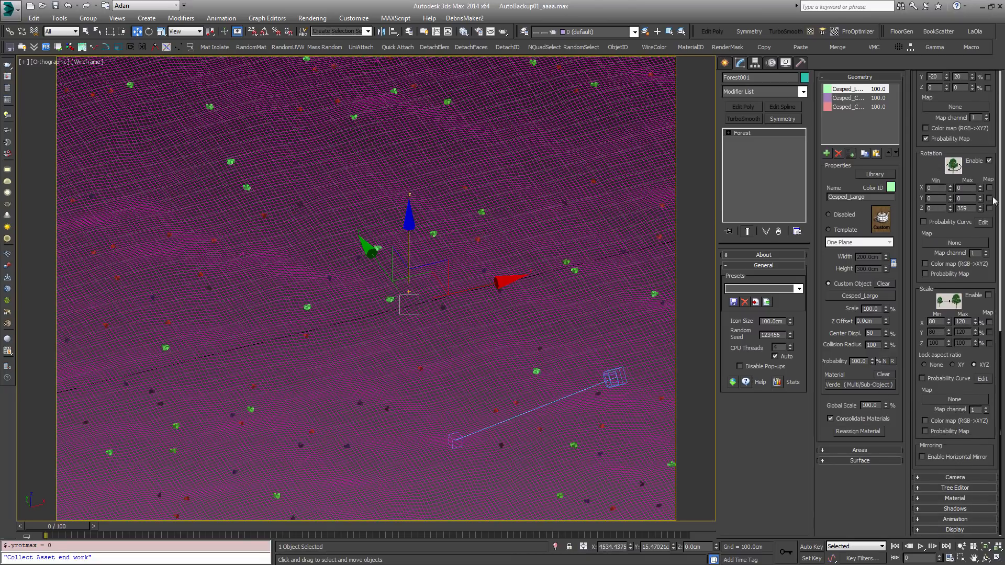
click(989, 295)
drag(943, 322, 864, 319)
key(Return)
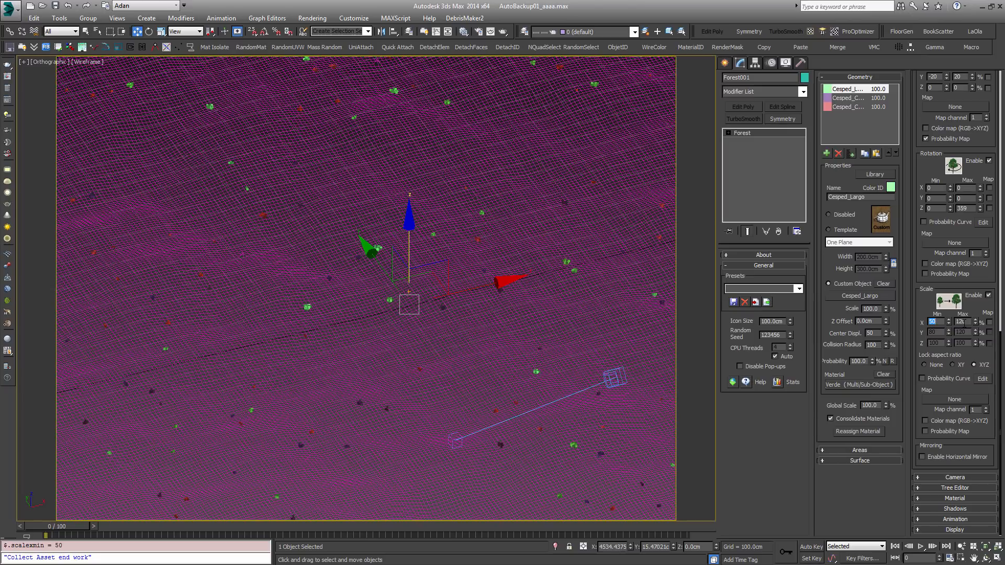
Reduce the distribution map's X density units to 200 cm and inspect the grass coverage over the terrain.
scroll(557, 304, down, 6)
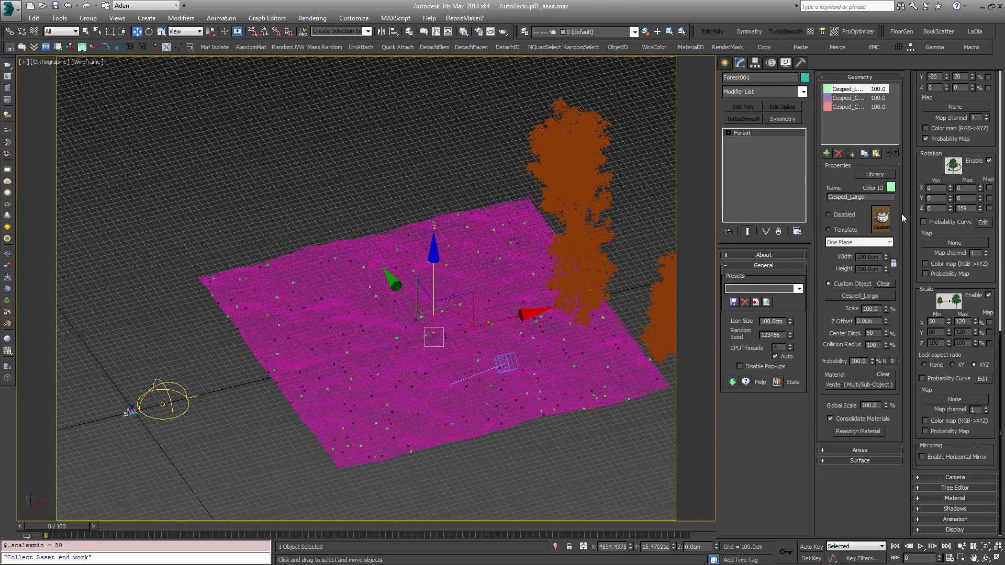
scroll(969, 143, up, 5)
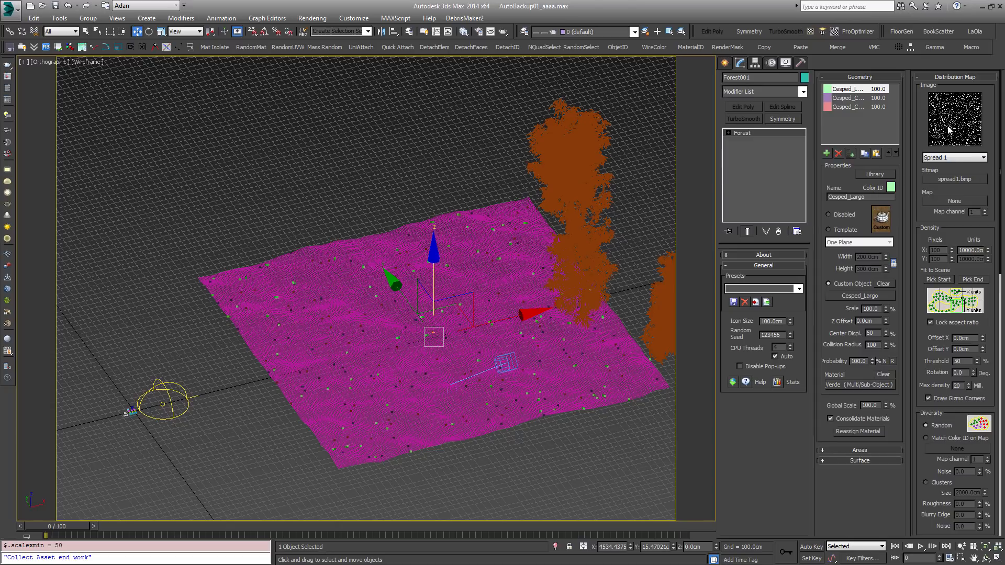
drag(988, 250, 988, 301)
mouse_move(574, 346)
alt+middle_down()
mouse_move(550, 405)
mouse_move(572, 358)
alt+middle_up()
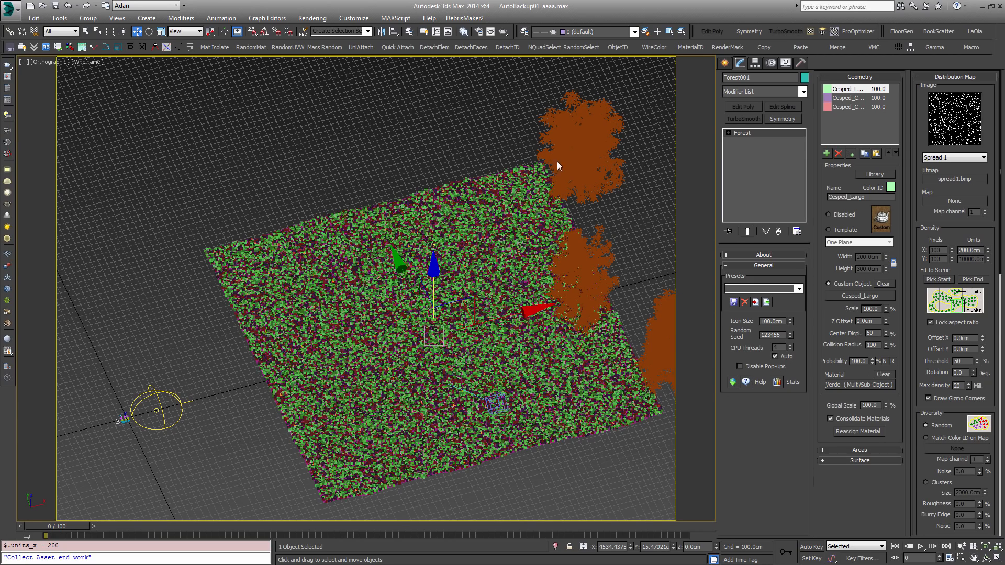
scroll(358, 336, up, 10)
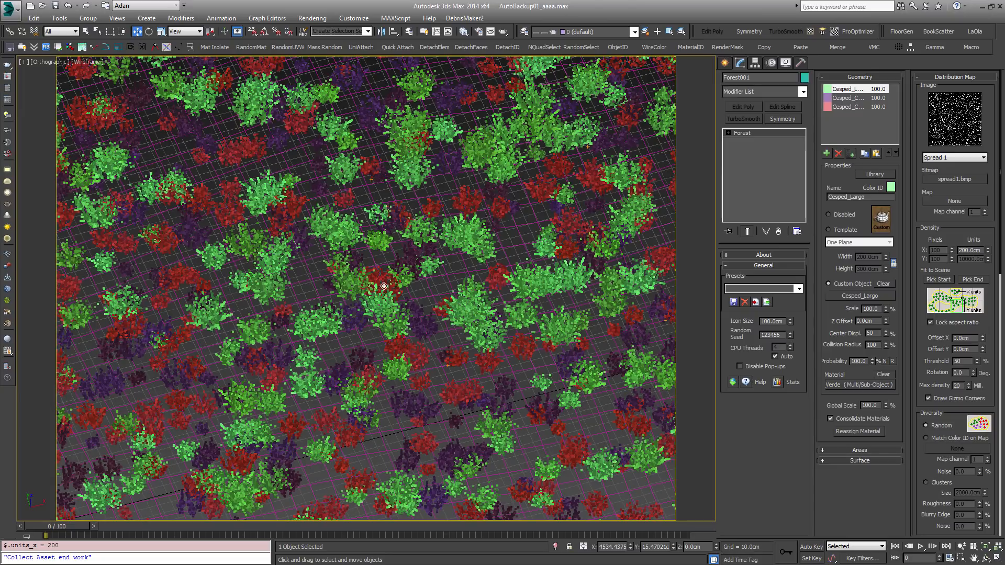
scroll(403, 297, down, 2)
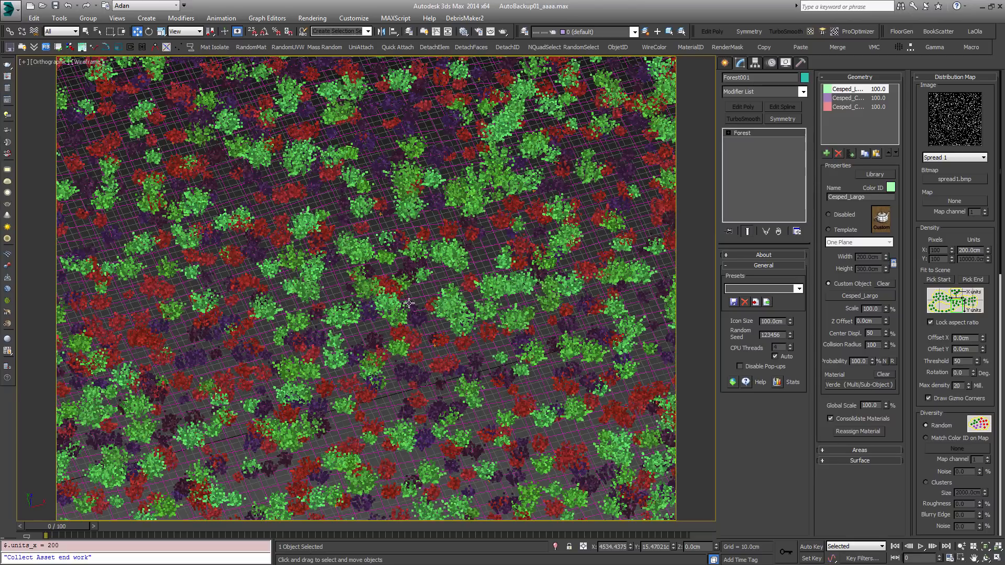
scroll(404, 298, down, 10)
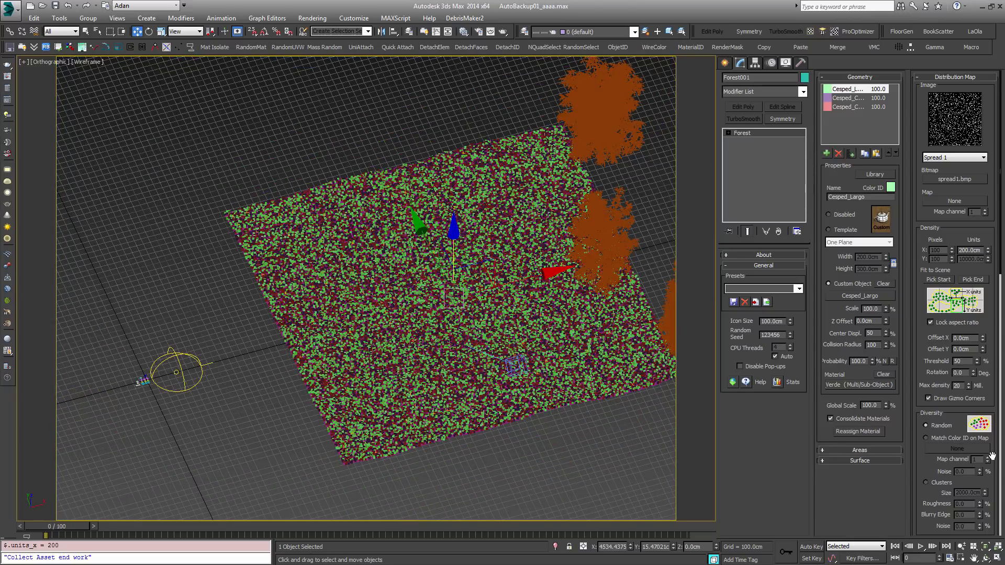
Try a viewport limit of 500000 max items in the forest's display settings and return it to 50000.
scroll(983, 418, down, 10)
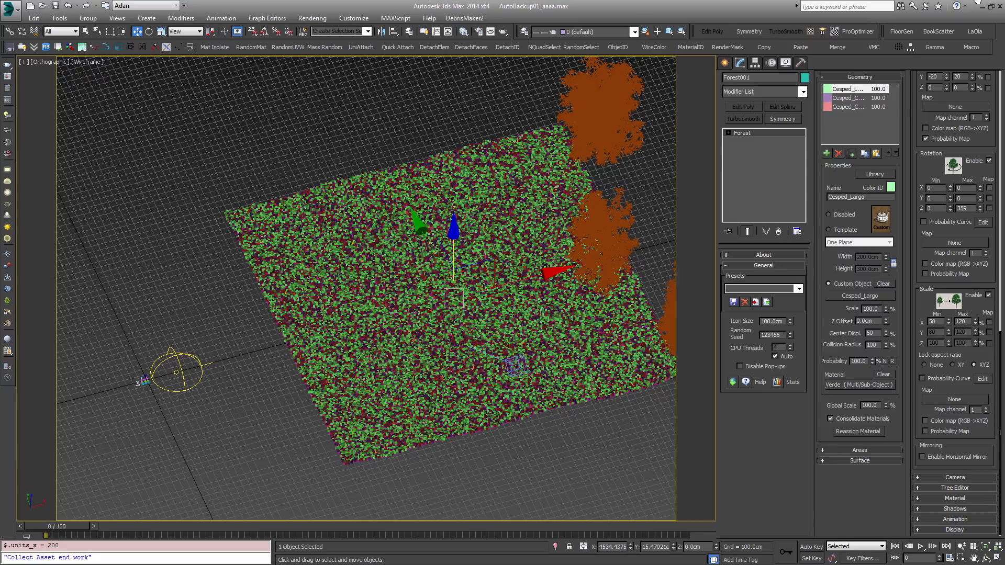
click(949, 530)
scroll(981, 356, down, 5)
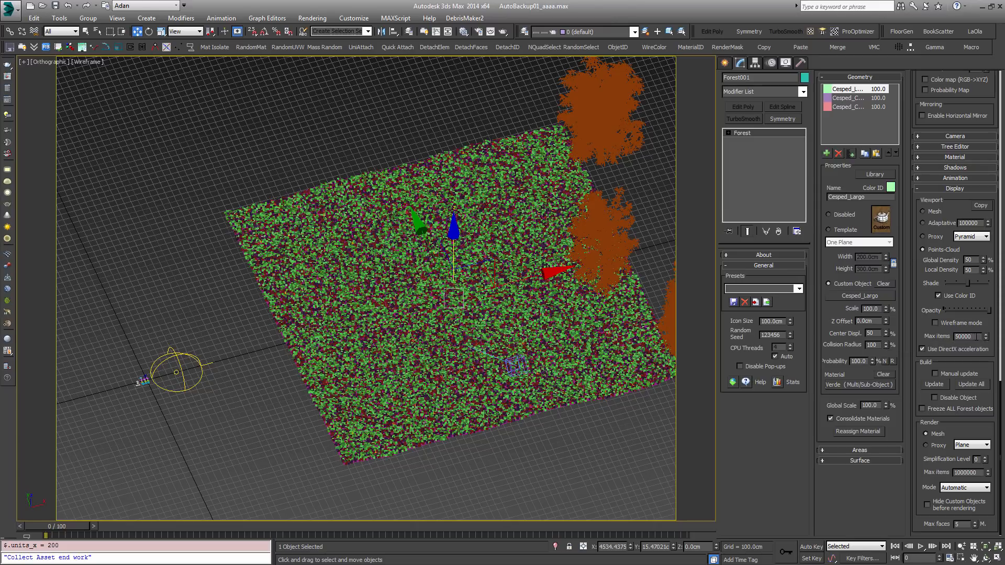
key(Return)
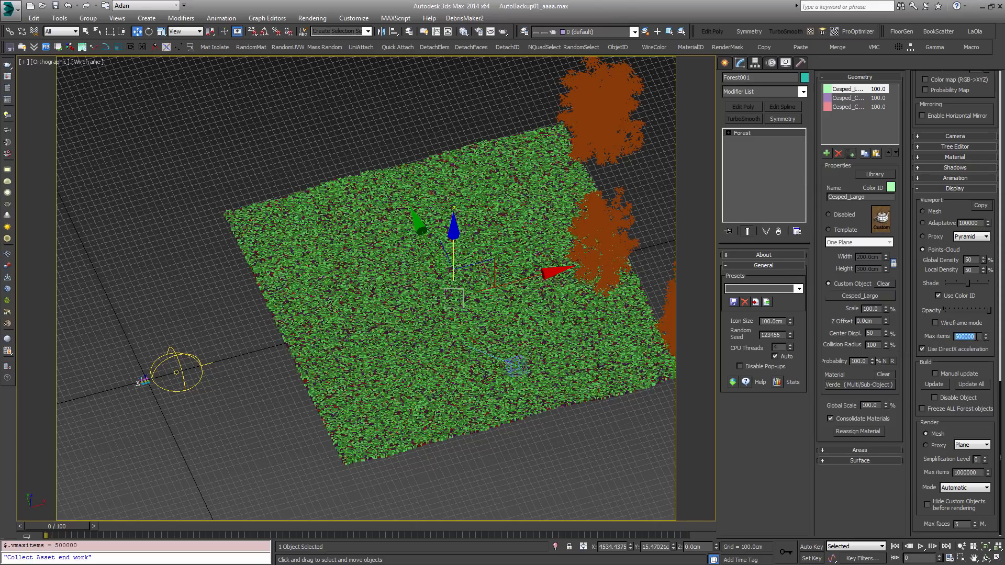
middle_drag(459, 299, 412, 295)
scroll(399, 341, up, 10)
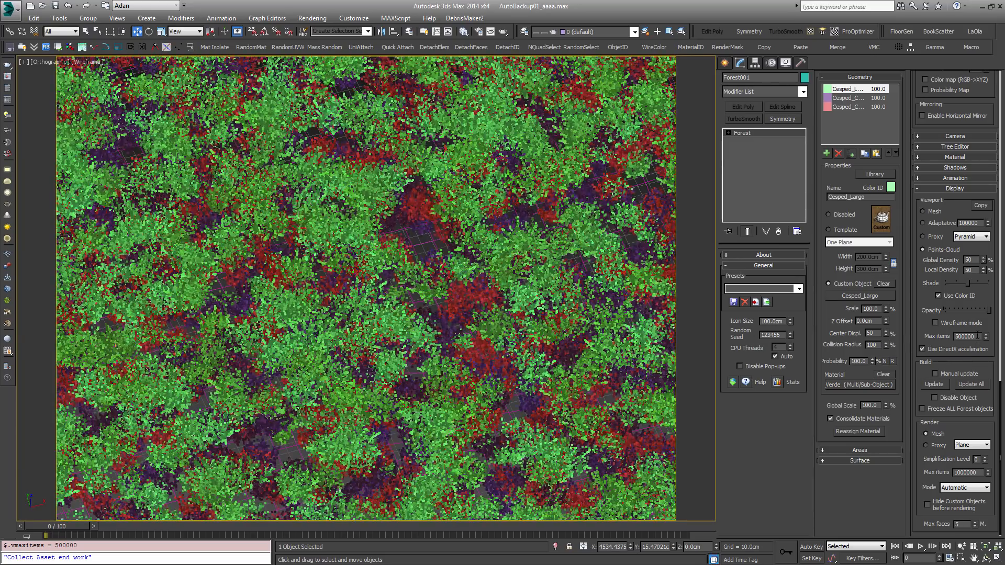
key(Return)
scroll(381, 330, down, 5)
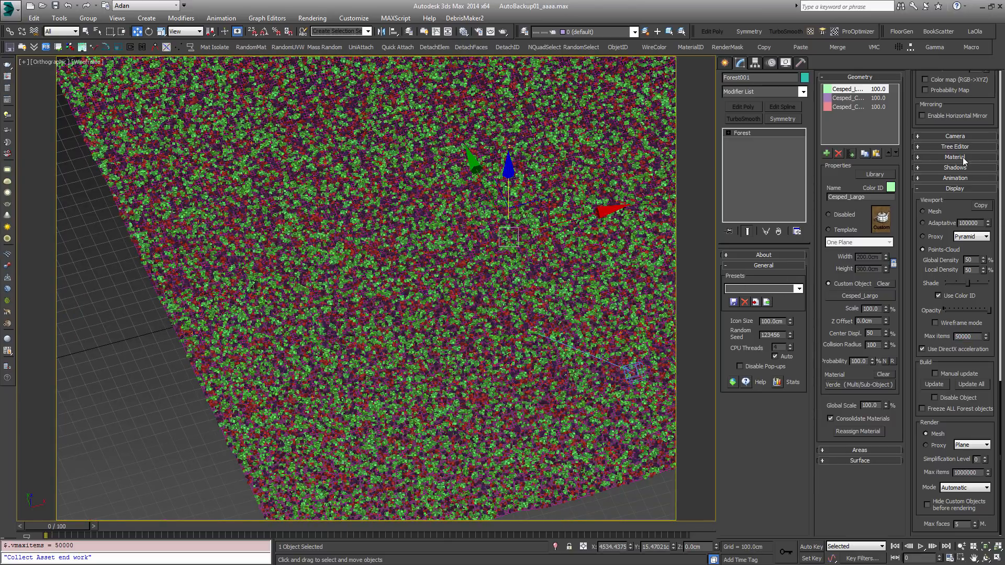
Set the distribution map's X density units to 250 cm.
drag(977, 93, 964, 545)
scroll(992, 207, up, 6)
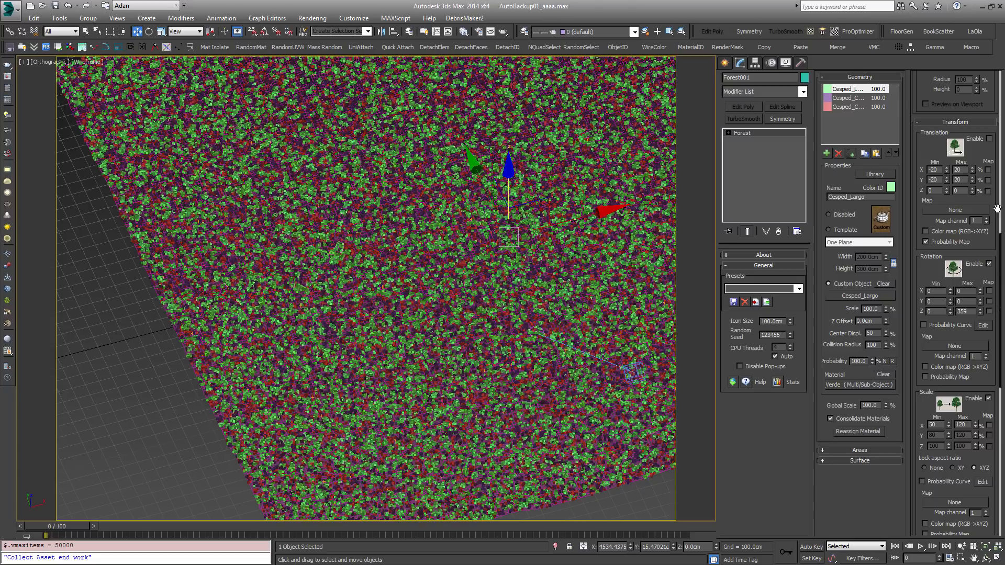
scroll(990, 200, up, 3)
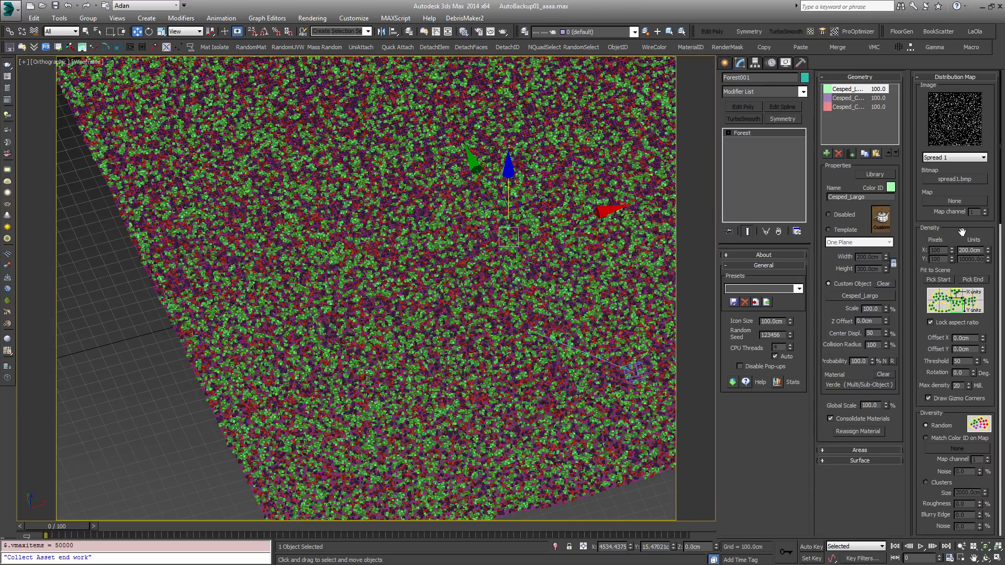
click(970, 251)
text(250)
key(Return)
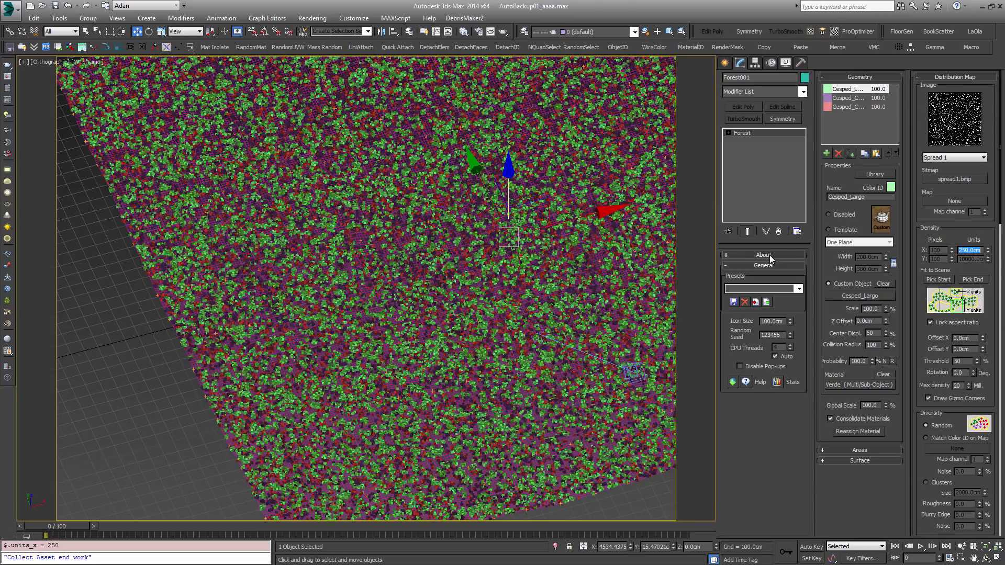
Switch the viewport to the V-Ray camera view and select the displaced terrain plane.
middle_drag(429, 284, 206, 307)
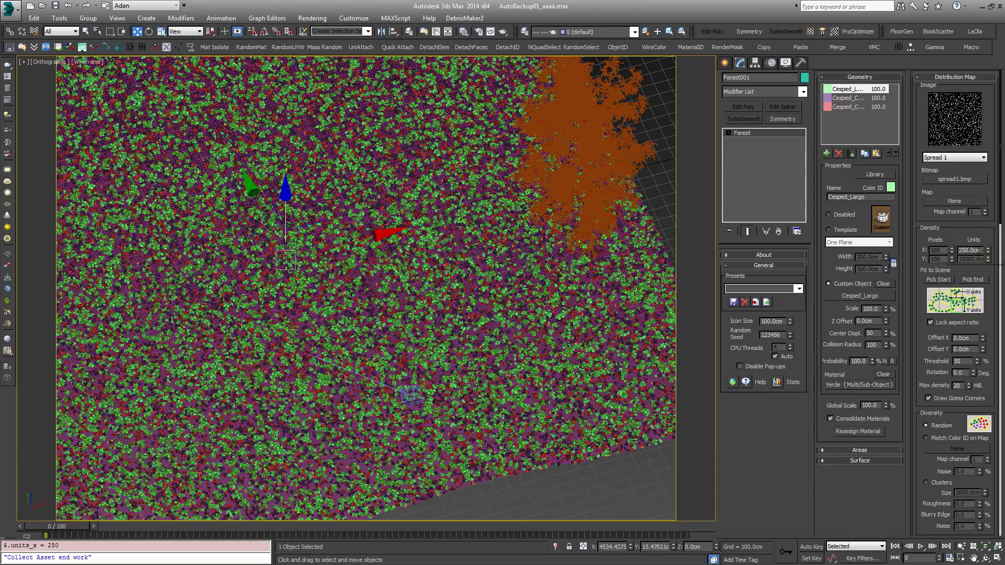
middle_drag(473, 304, 522, 276)
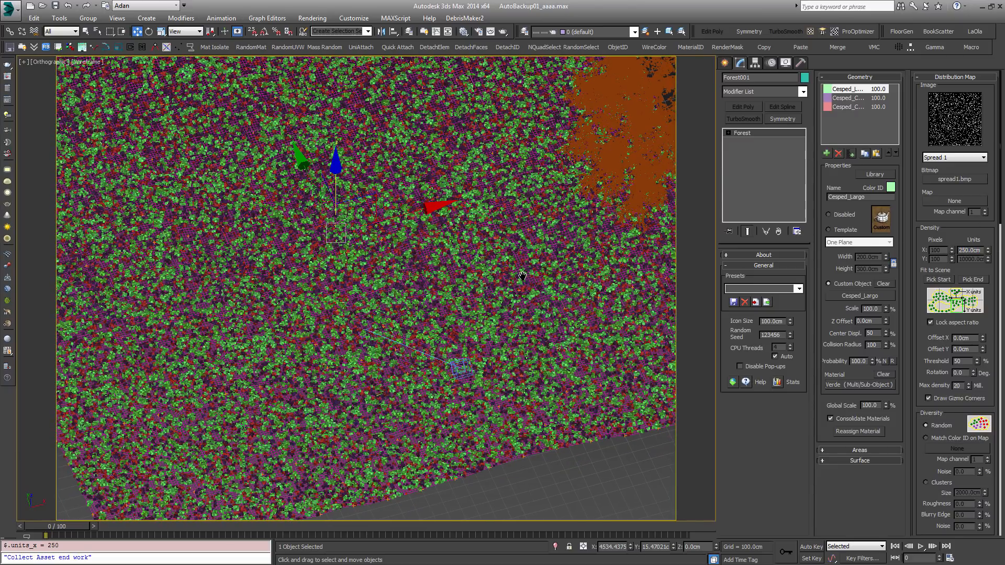
key(c)
click(462, 276)
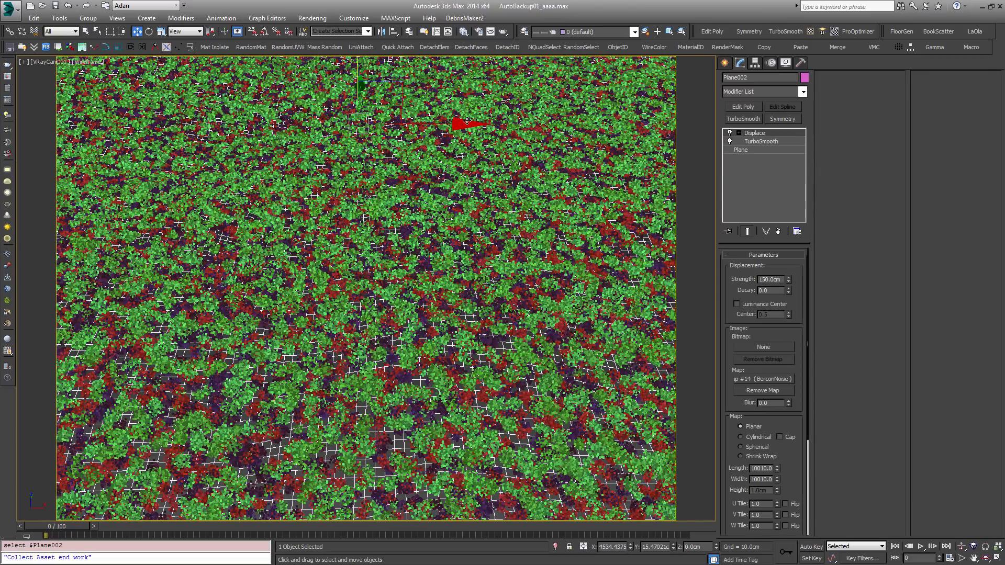
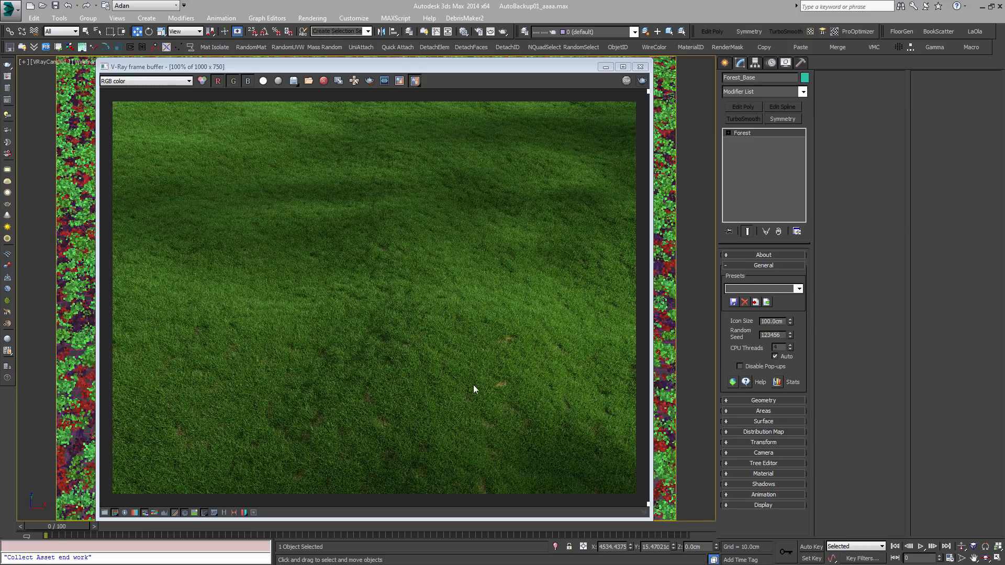
Reselect Forest_Base, try X density units of 197.5 cm in its distribution map, and revert them to 250 cm.
click(661, 116)
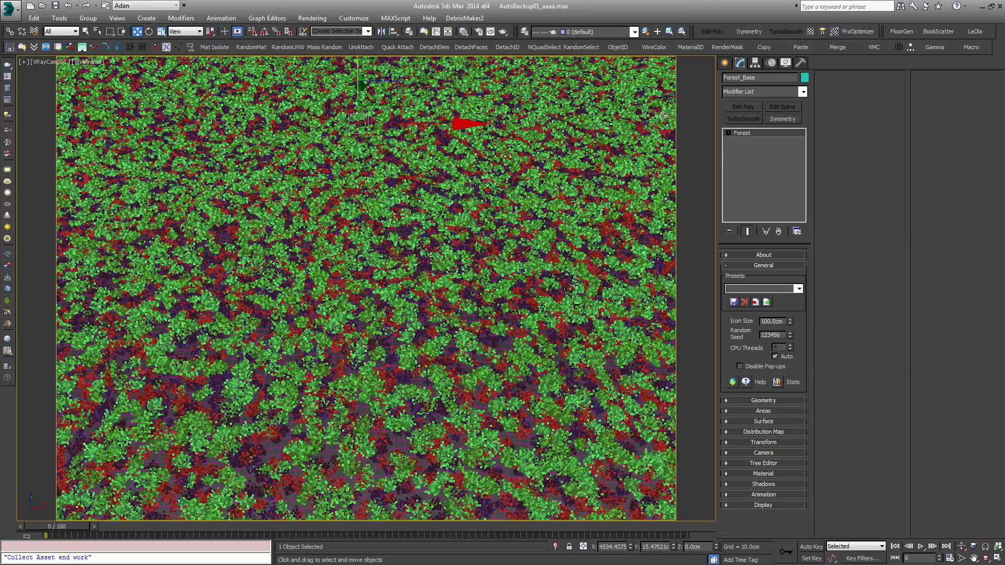
key(ctrl+z)
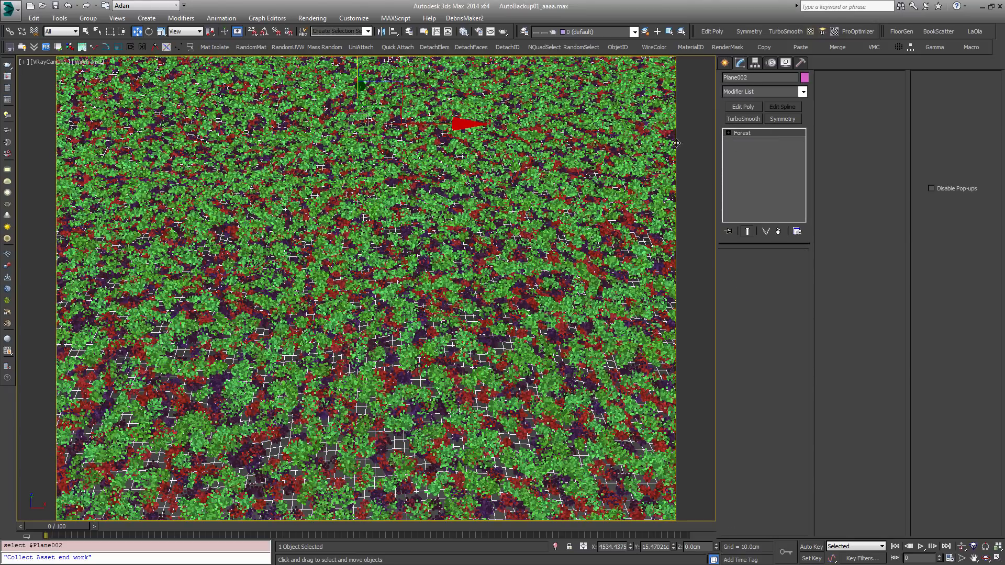
click(770, 432)
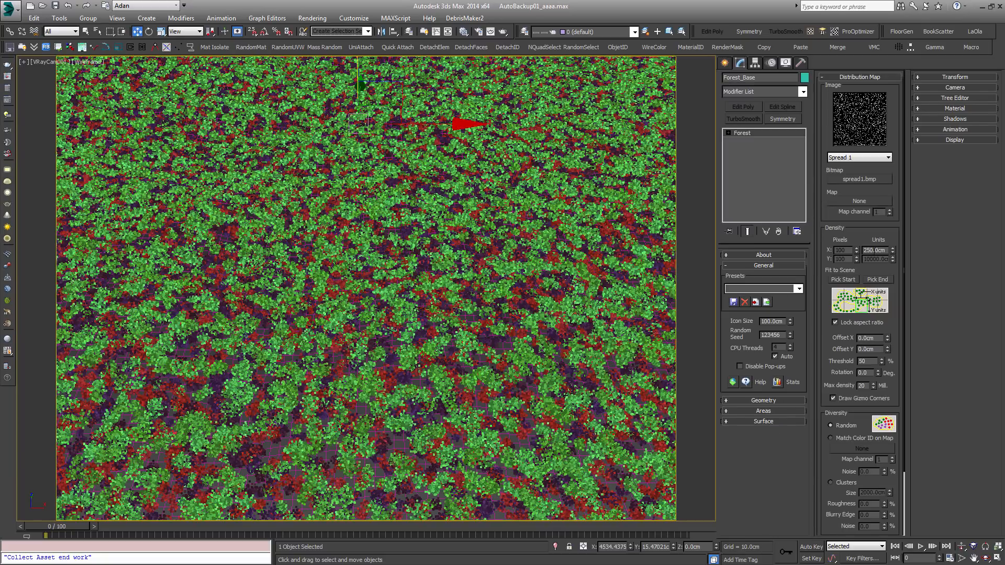
drag(892, 250, 894, 260)
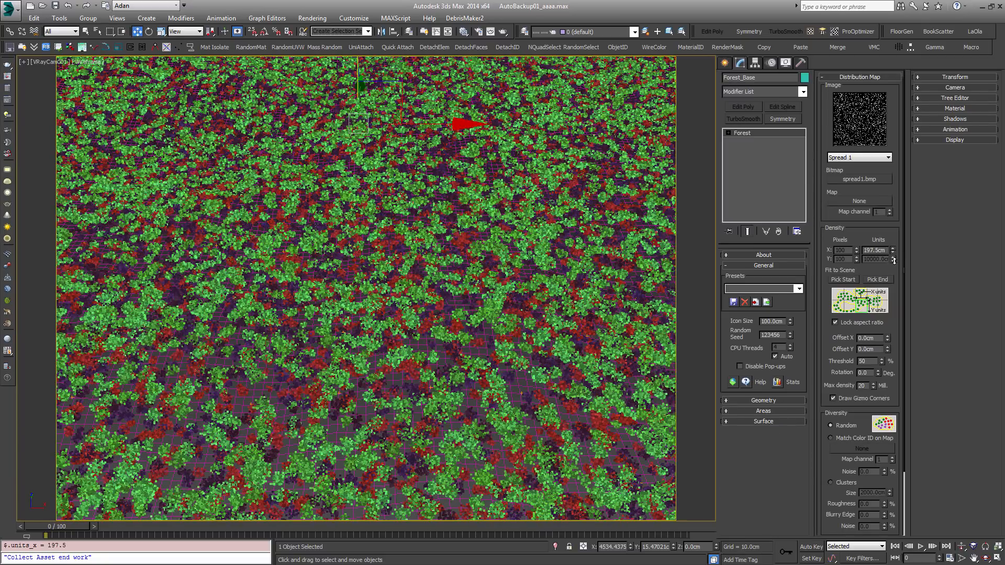
drag(894, 260, 893, 203)
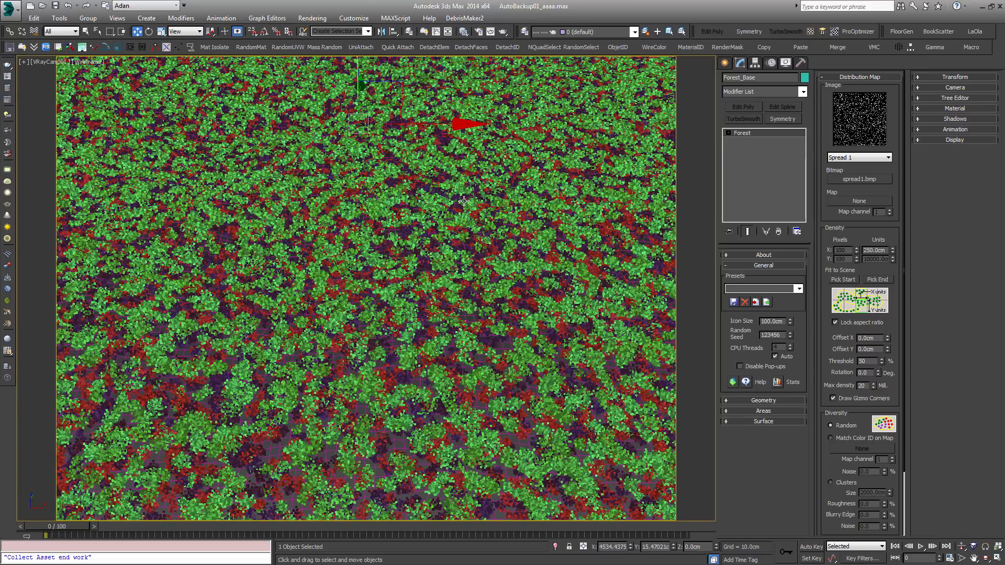
Open the material editor and reposition the grass material's node tree as a group.
key(m)
middle_drag(478, 201, 507, 268)
scroll(420, 204, up, 4)
scroll(420, 204, up, 3)
middle_drag(424, 235, 473, 318)
drag(193, 100, 694, 419)
drag(458, 342, 473, 277)
click(410, 227)
Rearrange the grass leaf bitmap and its Color Correction node in line with the Cesped_Hojas material's diffuse input.
scroll(361, 252, up, 2)
double_click(277, 269)
drag(299, 270, 142, 249)
middle_drag(229, 266, 301, 269)
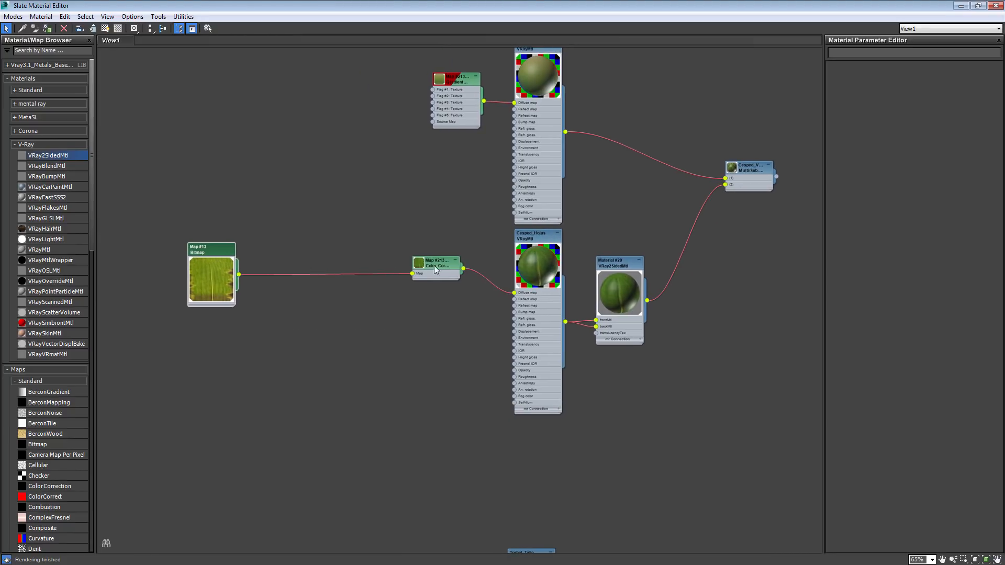
drag(435, 265, 417, 286)
drag(221, 272, 262, 285)
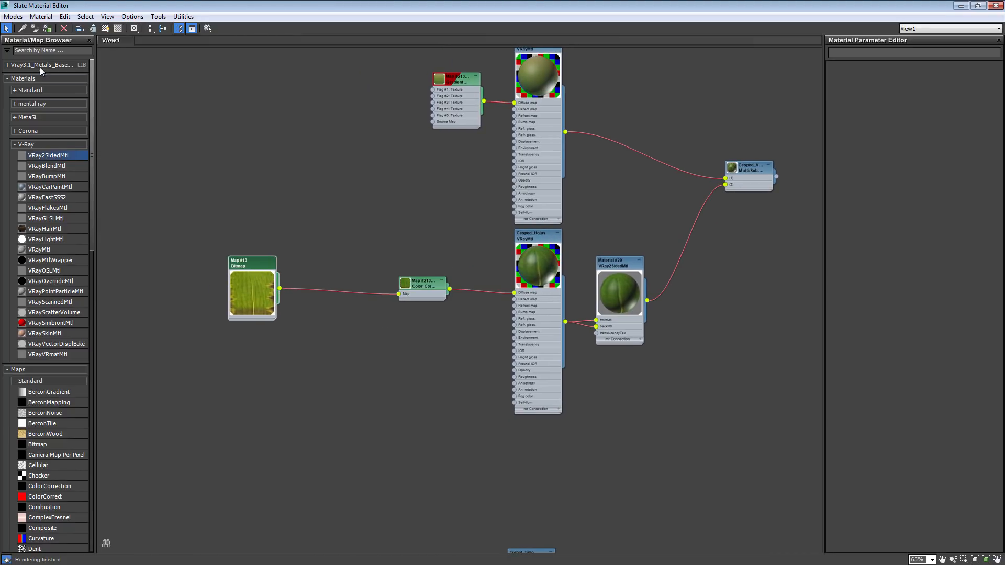
Find the Forest Color map in the material browser and place a Forest Color node below the Color Correction node.
click(44, 51)
text(fores)
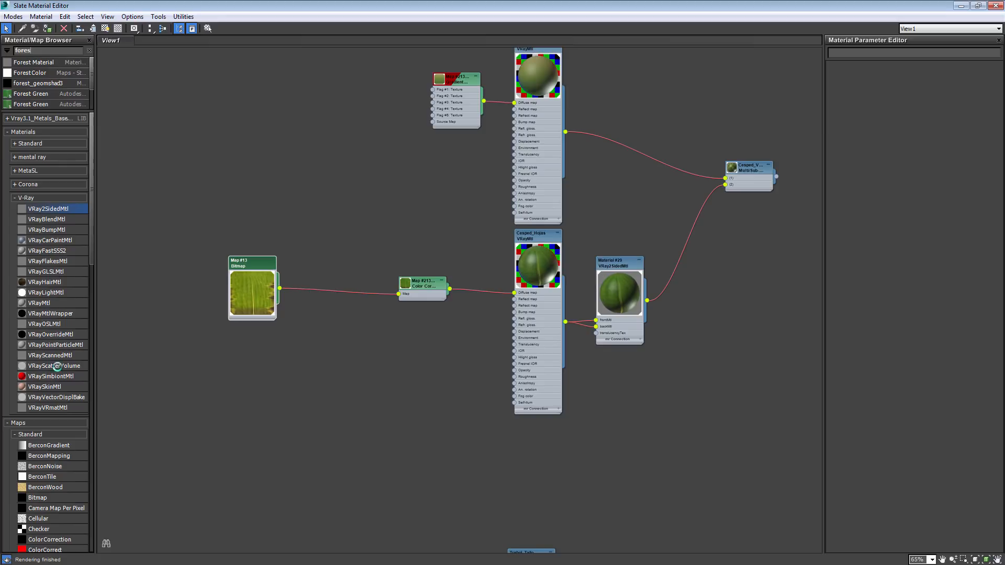
drag(30, 73, 325, 356)
drag(254, 293, 228, 231)
drag(329, 384, 406, 395)
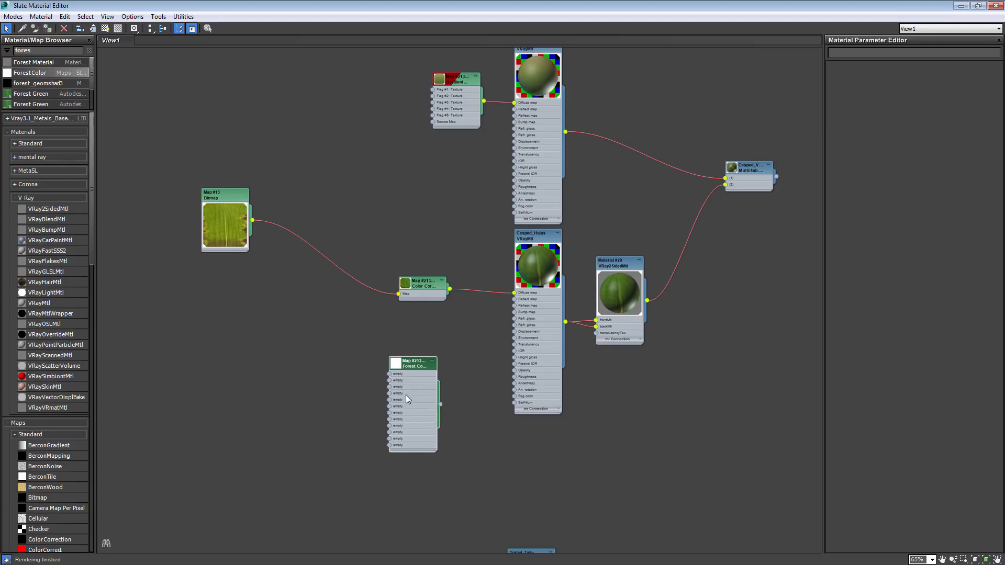
Insert Forest Color between the Color Correction and the Cesped_Hojas diffuse input, using its Default Map slot, and open its parameters.
scroll(407, 393, up, 3)
drag(438, 240, 322, 221)
drag(125, 158, 106, 265)
drag(311, 220, 272, 249)
drag(409, 338, 419, 292)
drag(313, 251, 396, 307)
drag(533, 288, 558, 247)
drag(426, 295, 444, 228)
double_click(443, 228)
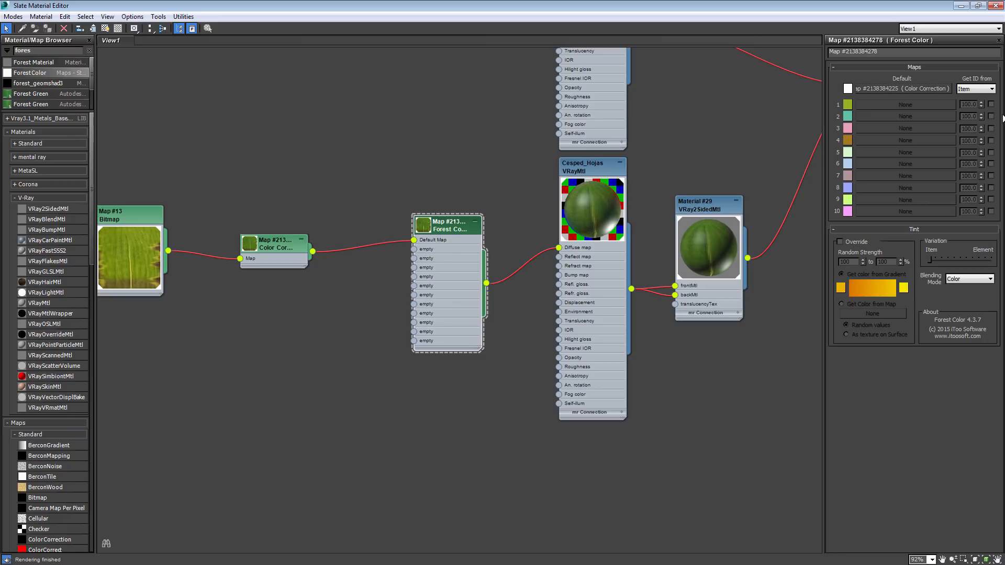
Enable Forest Color's first four map slots and assign the Color Correction to slot 1 as an instance.
click(990, 128)
click(991, 140)
scroll(402, 202, up, 1)
scroll(402, 203, up, 1)
drag(356, 231, 894, 106)
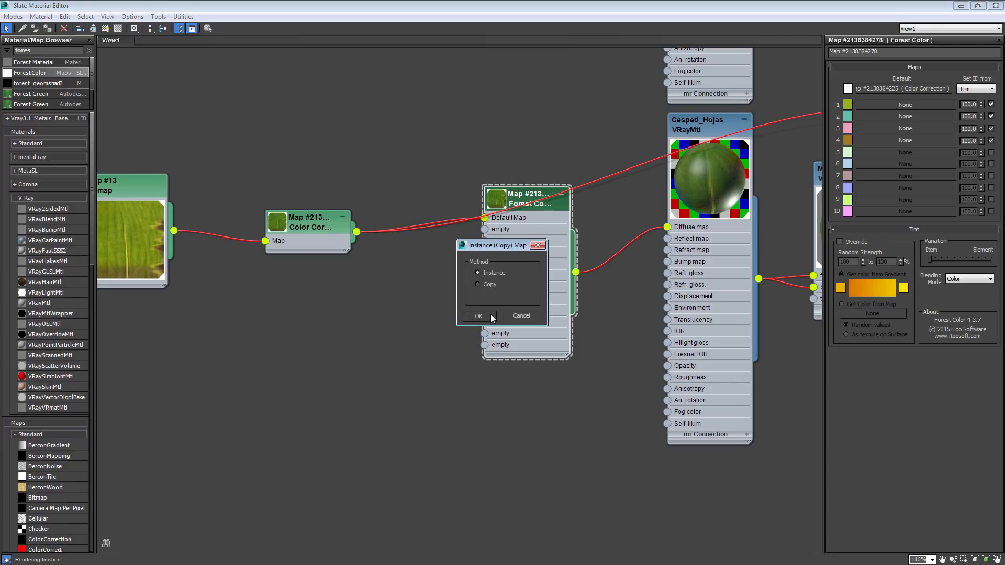
click(490, 315)
Rearrange the leaf bitmap and Color Correction nodes, and connect the original leaf bitmap to Forest Color's second map slot.
middle_drag(222, 219, 290, 213)
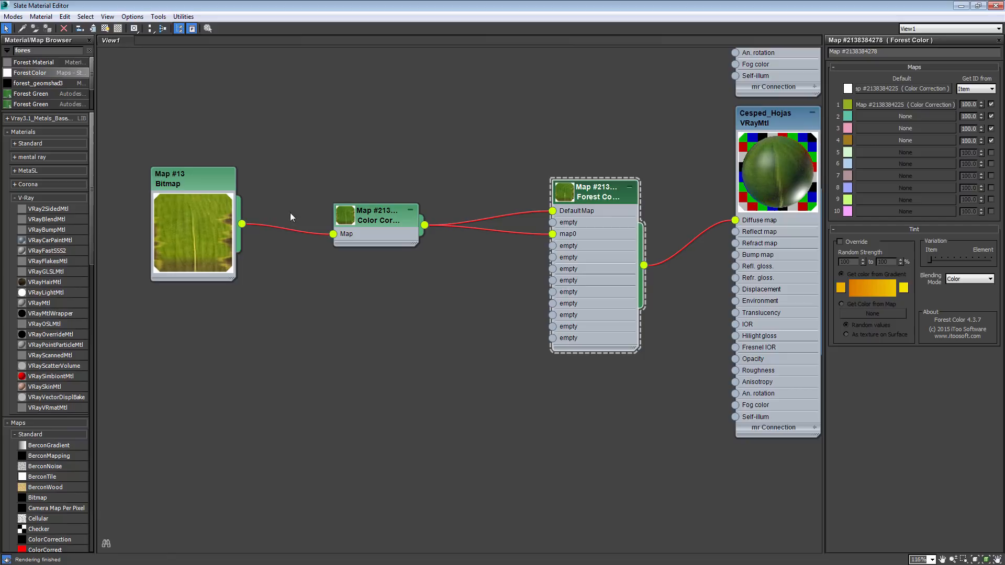
drag(193, 211, 177, 223)
drag(378, 226, 367, 203)
click(180, 215)
drag(180, 215, 202, 214)
drag(376, 187, 386, 158)
drag(242, 262, 552, 245)
Duplicate the leaf bitmap, load iM-Plants-Grass_Leaf-002.jpg into the copy, and connect it to Forest Color's third map slot.
drag(349, 176, 363, 169)
mouse_move(205, 216)
mouse_down()
mouse_move(183, 192)
mouse_move(186, 330)
mouse_up()
double_click(187, 327)
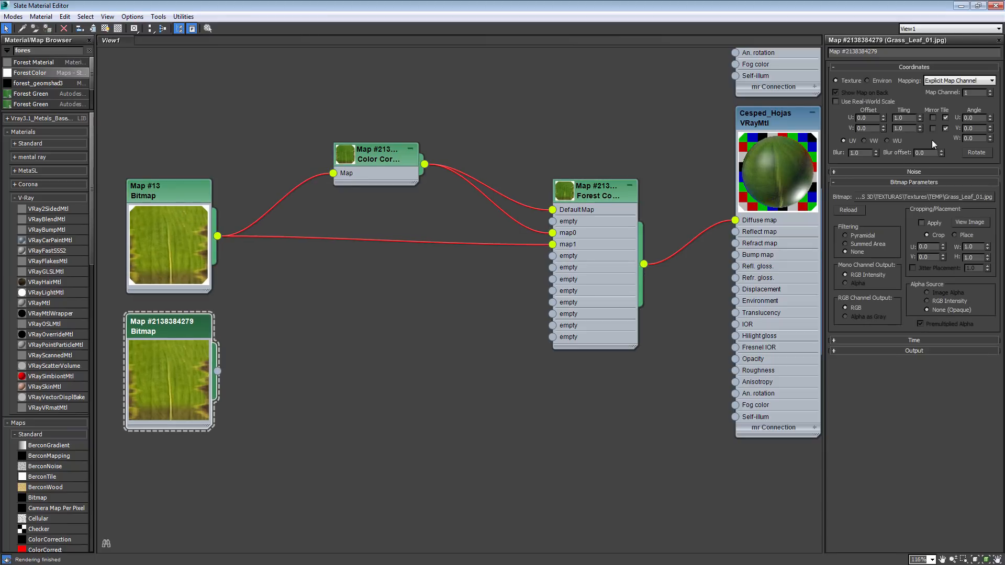
click(933, 195)
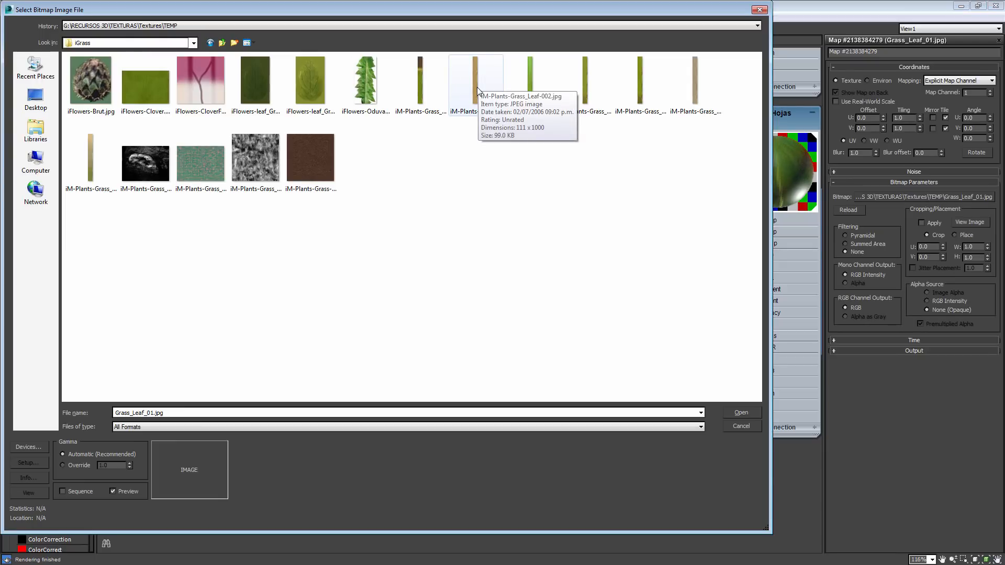
double_click(476, 81)
mouse_move(217, 371)
mouse_down()
mouse_move(546, 296)
mouse_move(565, 258)
mouse_up()
Duplicate the dry leaf bitmap, load iM-Plants-Grass_Leaf-001.jpg into the copy, and connect it to Forest Color's fourth map slot.
middle_drag(194, 354, 432, 164)
scroll(432, 164, down, 1)
shift+drag(426, 145, 425, 277)
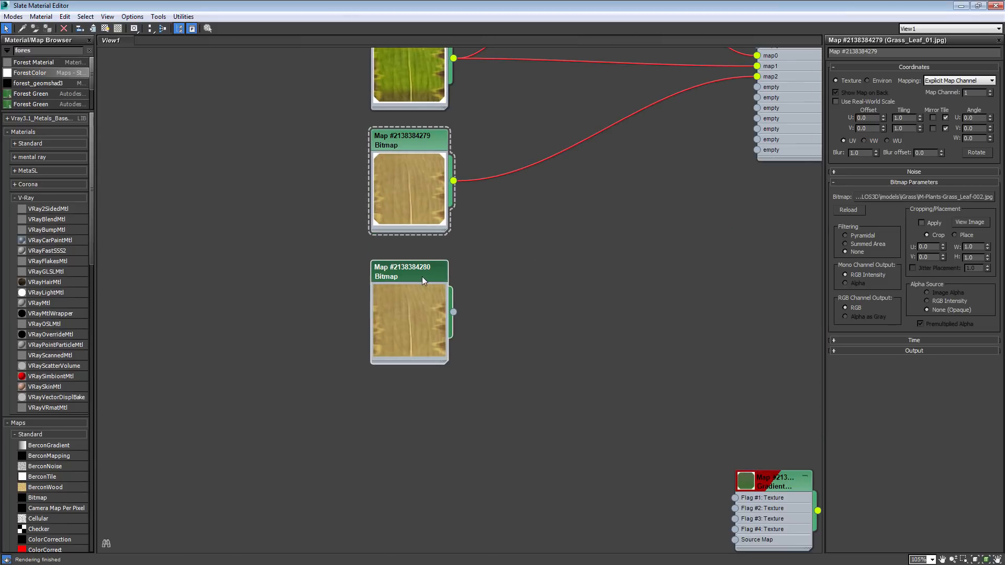
click(421, 277)
click(924, 196)
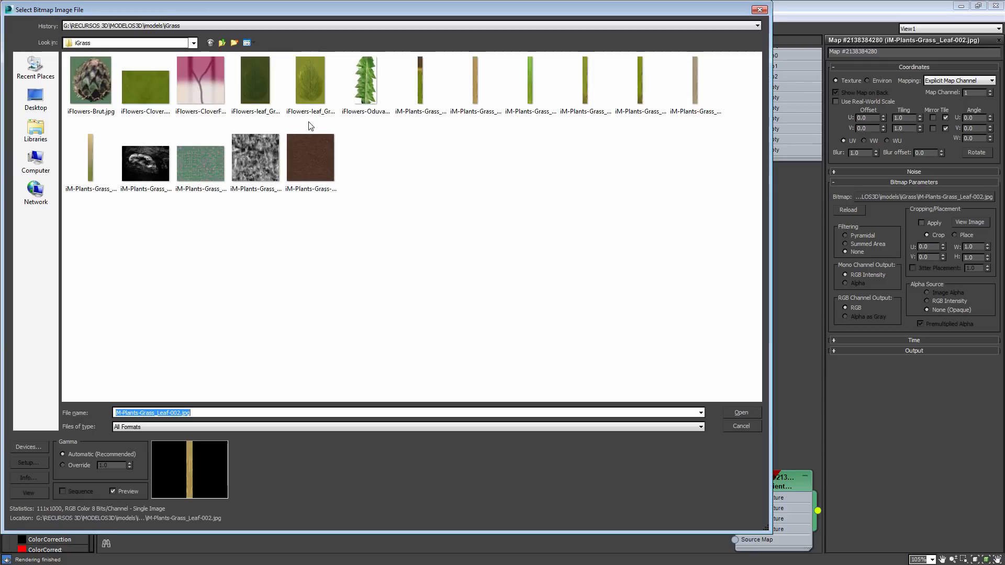
double_click(444, 90)
middle_drag(407, 276, 273, 345)
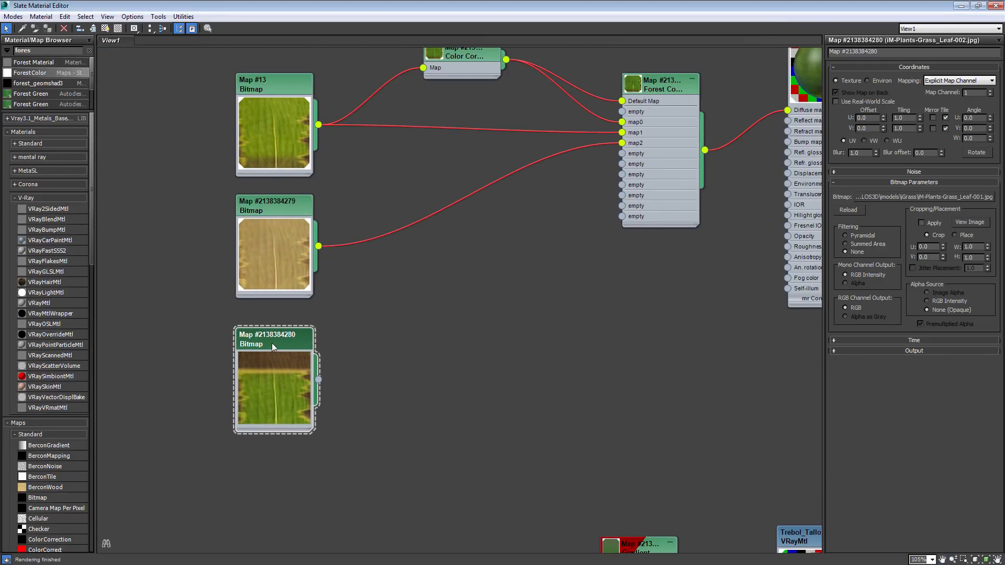
drag(318, 379, 623, 155)
Set the Forest Color probabilities to 10 for map 2, 7 for map 3 and 7 for map 4.
double_click(664, 87)
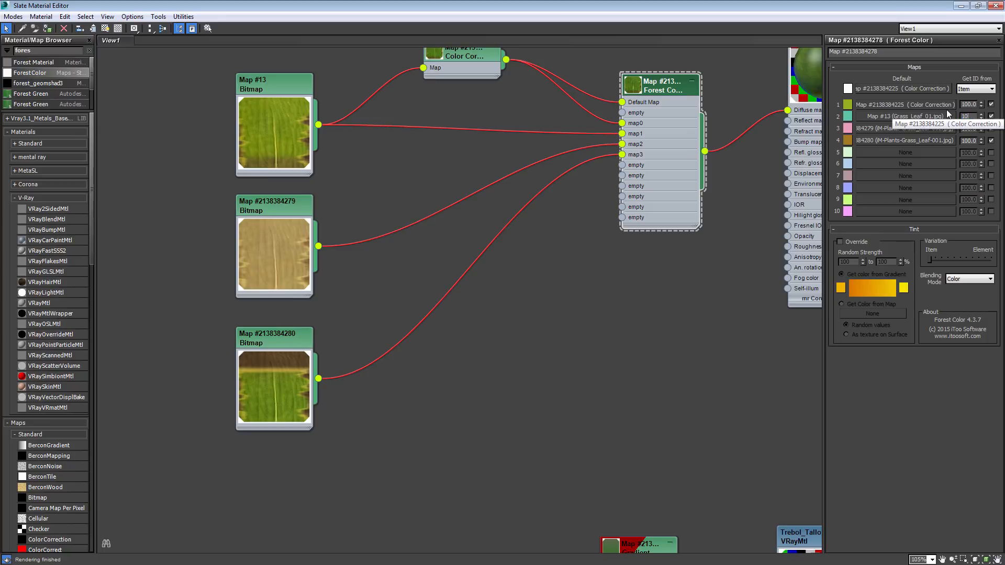
key(Return)
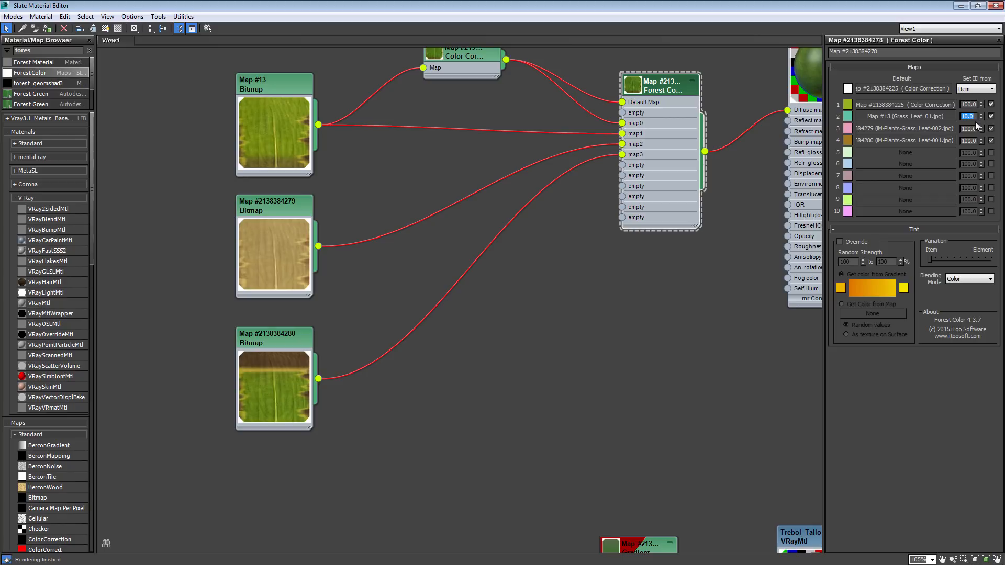
key(Tab)
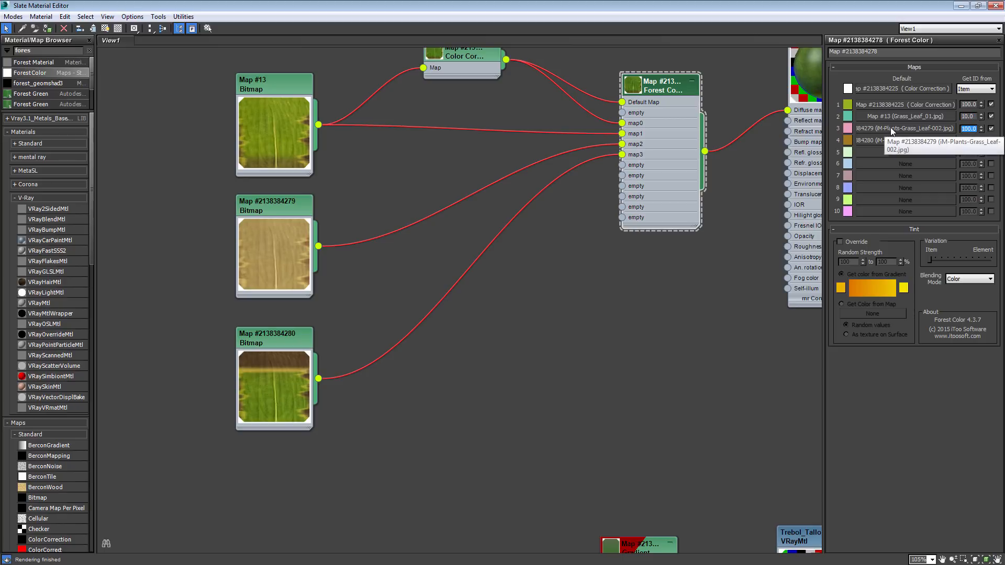
text(7)
key(Return)
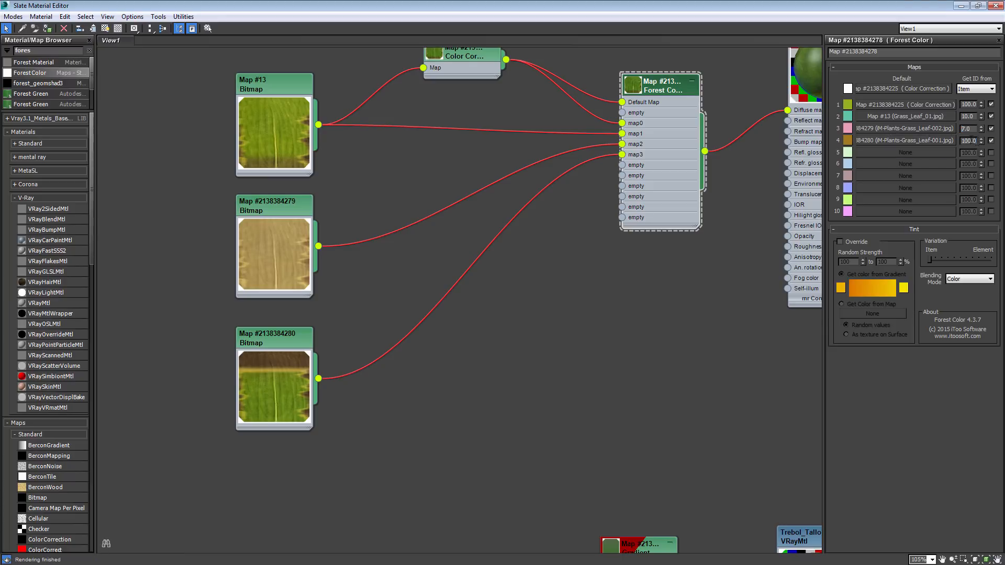
drag(972, 140, 871, 132)
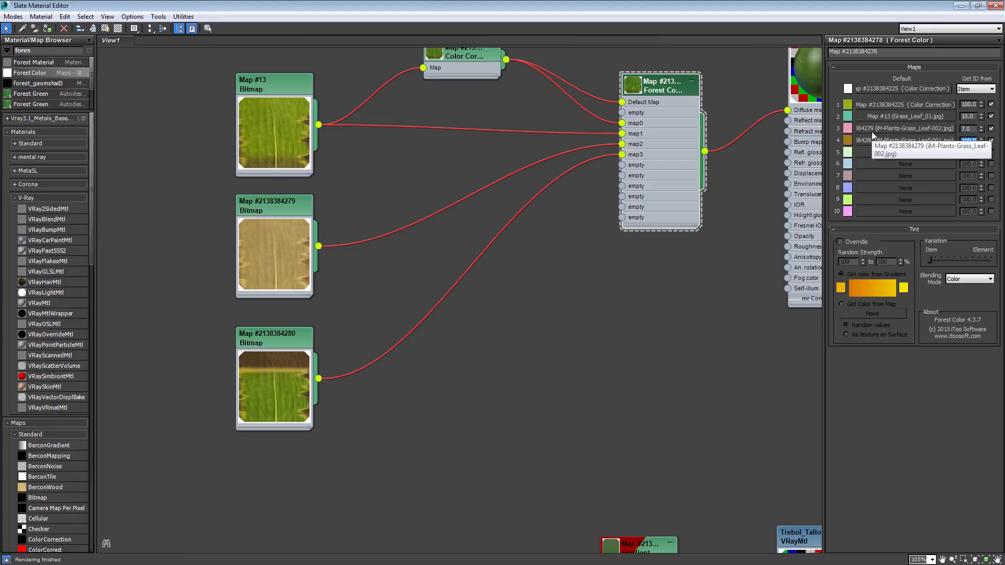
text(7)
key(Return)
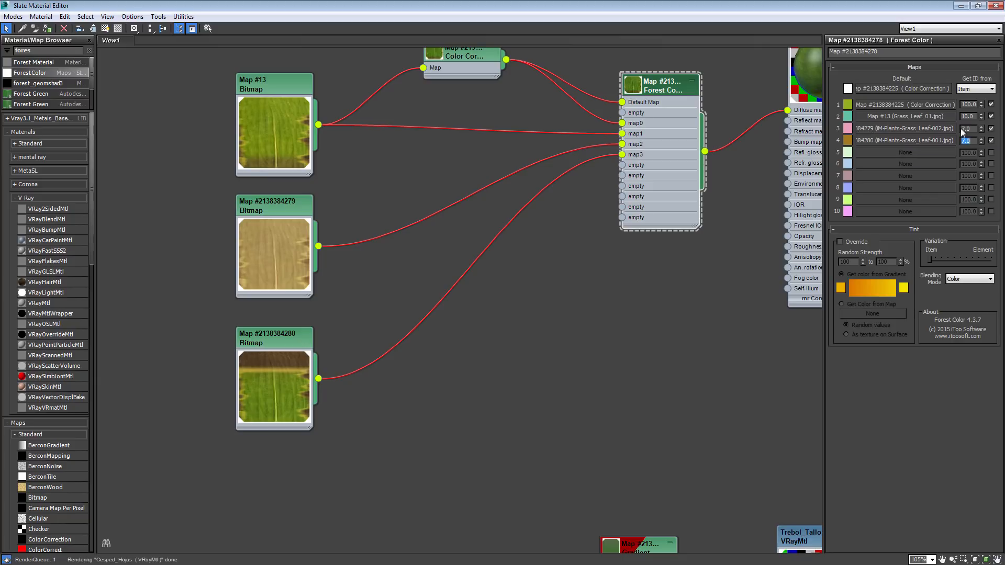
Rearrange the three bitmap nodes and the Color Correction node around Forest Color for a clearer layout.
middle_drag(656, 171, 579, 254)
scroll(345, 227, down, 2)
drag(199, 127, 260, 486)
drag(235, 291, 232, 214)
drag(387, 156, 412, 111)
click(532, 181)
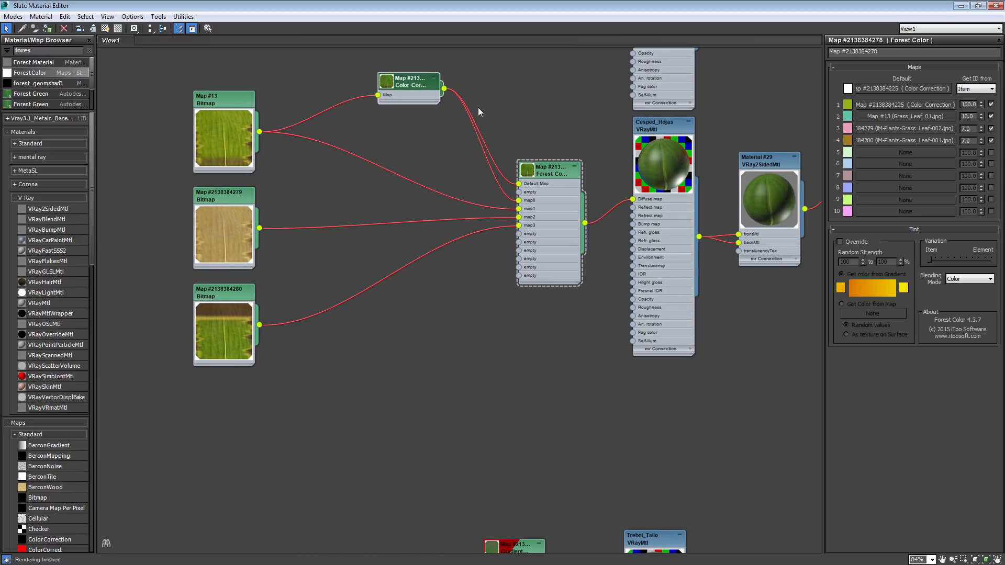
Set the Forest Color map to get its ID from Element.
click(969, 89)
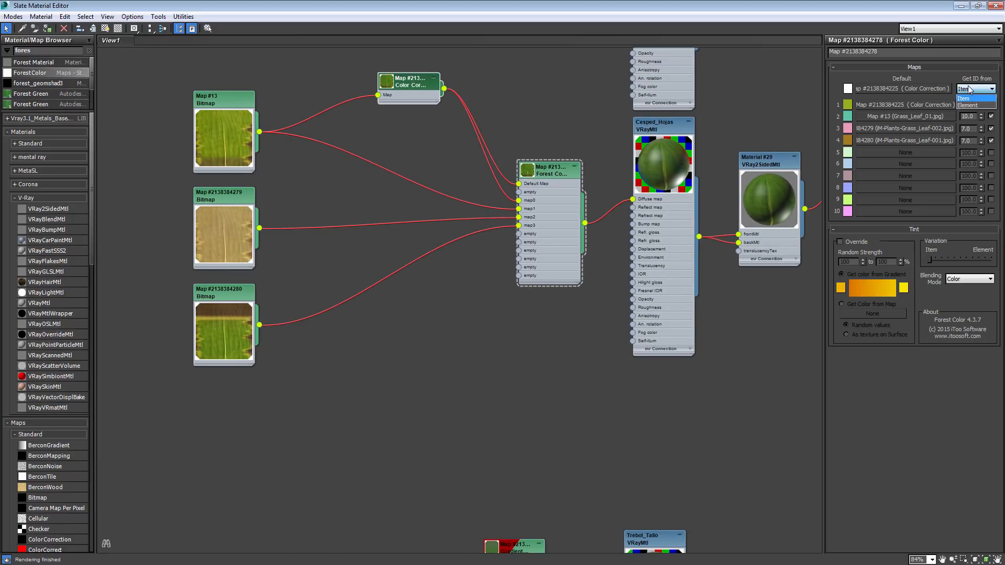
click(971, 105)
click(977, 89)
click(974, 105)
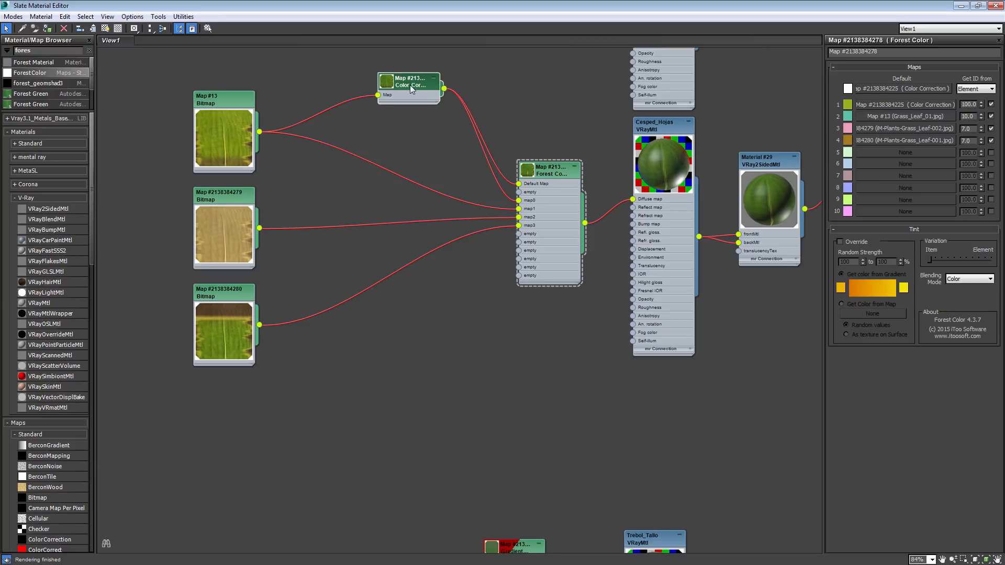
drag(410, 85, 393, 76)
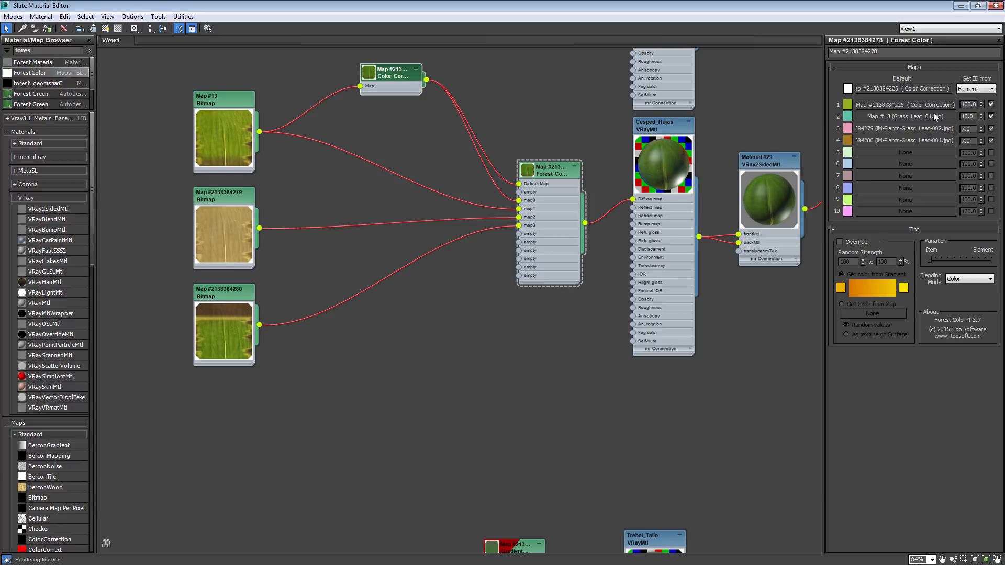
drag(230, 112, 230, 135)
mouse_move(410, 88)
mouse_down()
mouse_move(400, 87)
mouse_move(419, 96)
mouse_up()
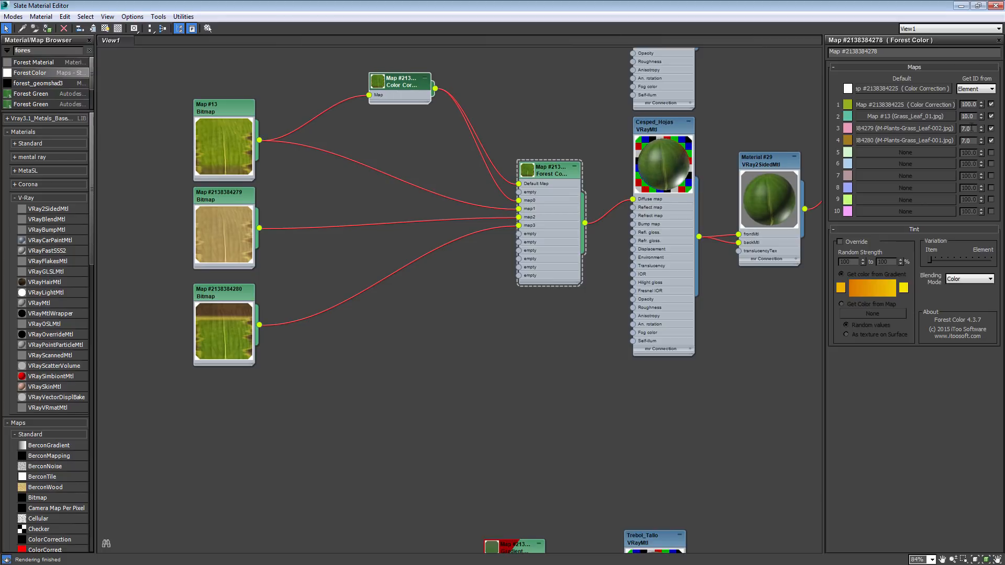
drag(246, 204, 246, 213)
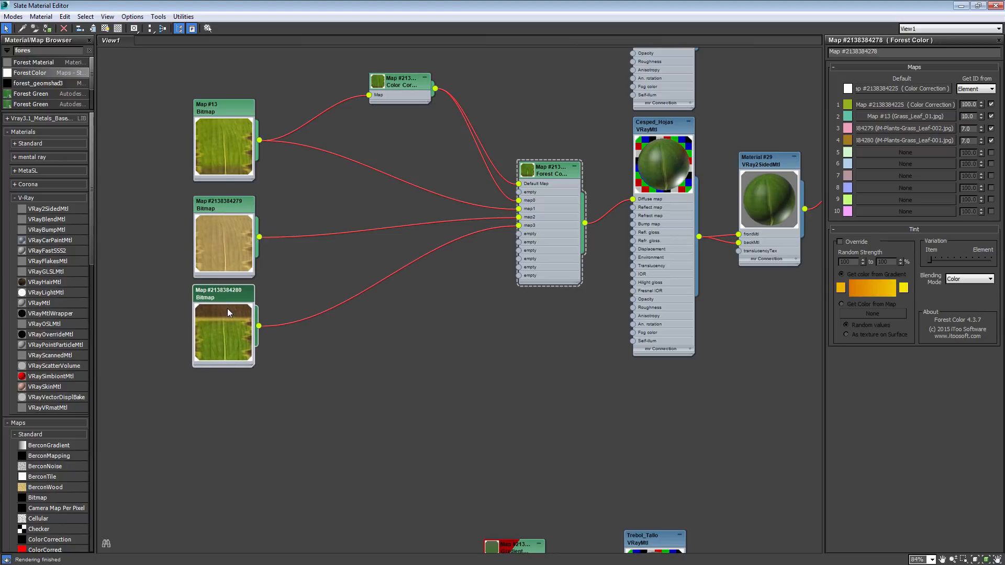
drag(230, 248, 228, 239)
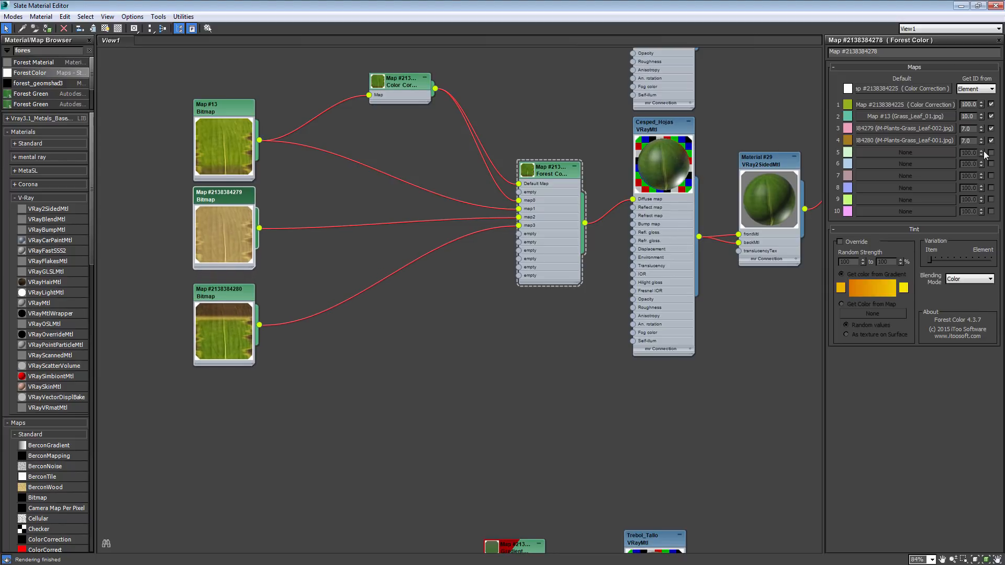
Set the probability of Forest Color's fourth map, iM-Plants-Grass_Leaf-001.jpg, to 8.
drag(970, 140, 904, 141)
text(8)
key(Return)
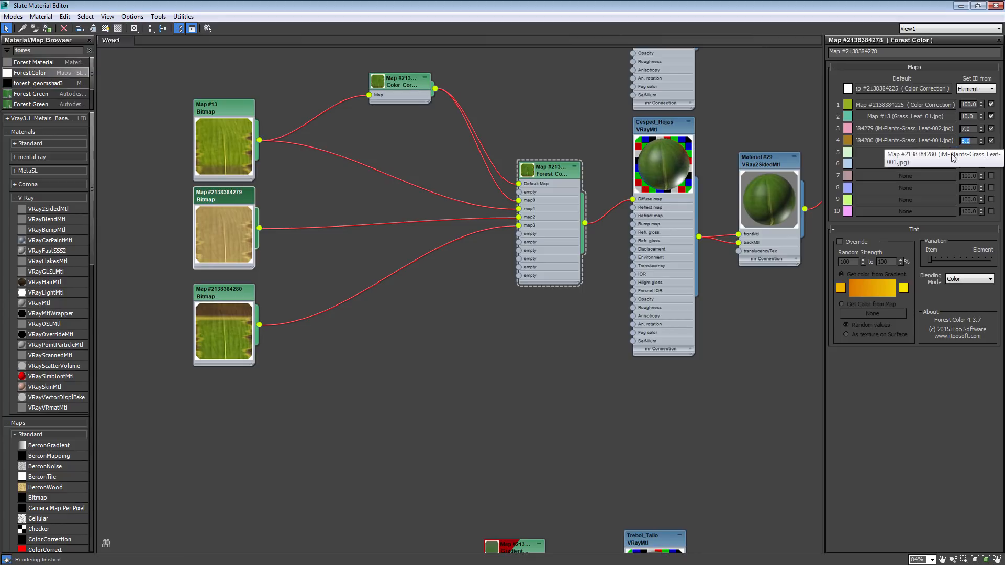
click(972, 128)
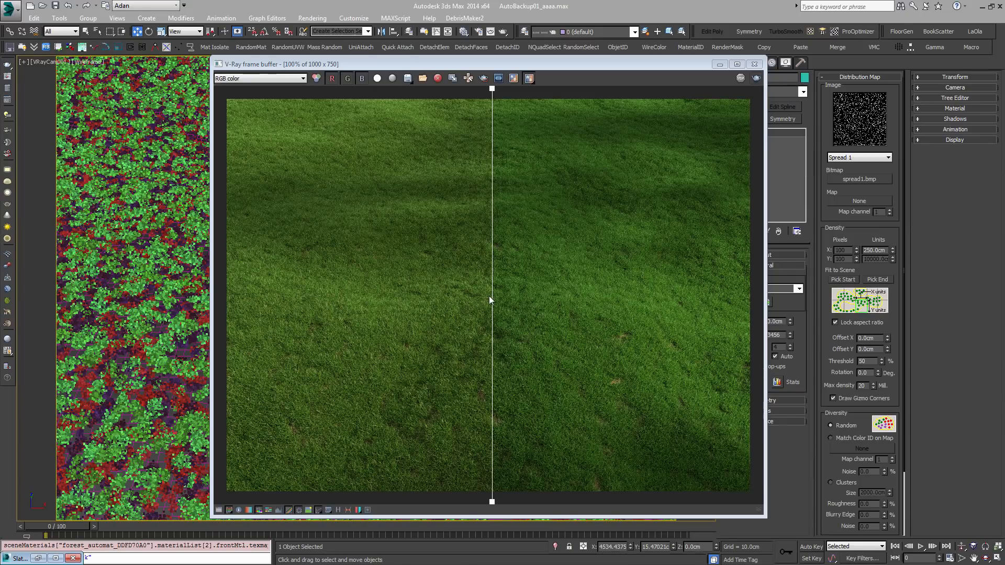
Compare the two grass renders across the full image in the V-Ray frame buffer, and close it.
drag(490, 299, 223, 345)
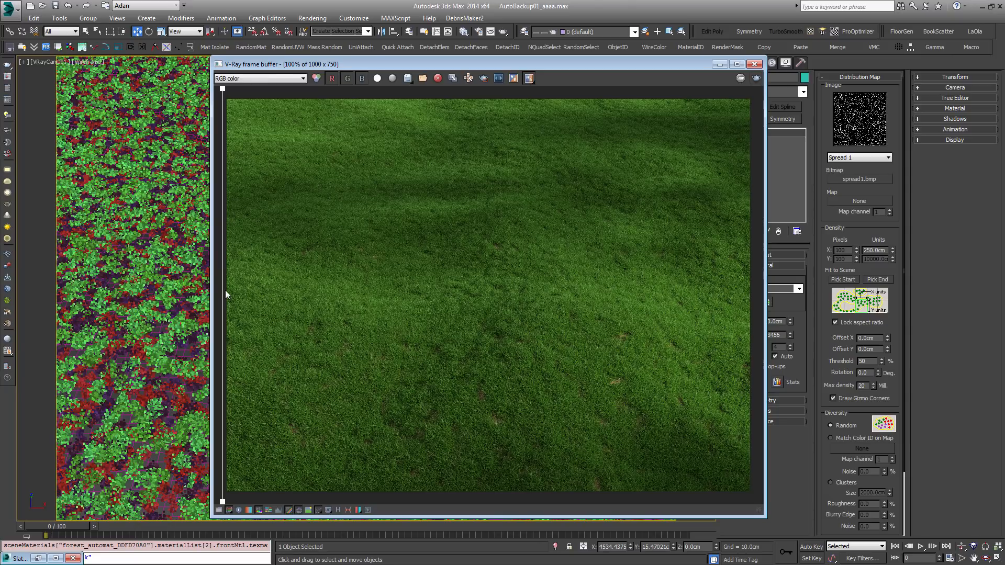
drag(224, 294, 755, 288)
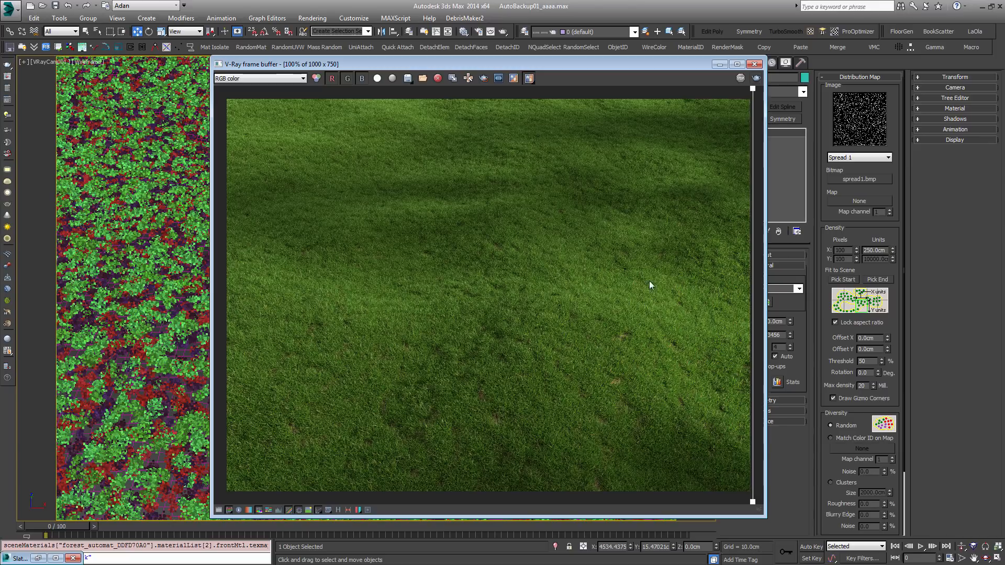
drag(567, 64, 465, 65)
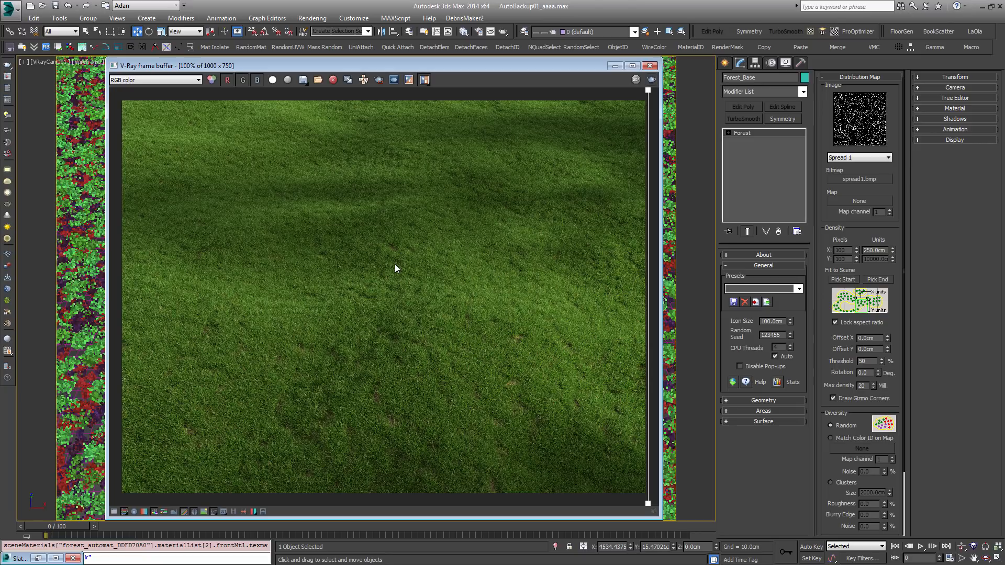
drag(649, 242, 665, 329)
click(649, 66)
Reselect Forest_Base and collapse its Distribution Map and General settings.
click(441, 259)
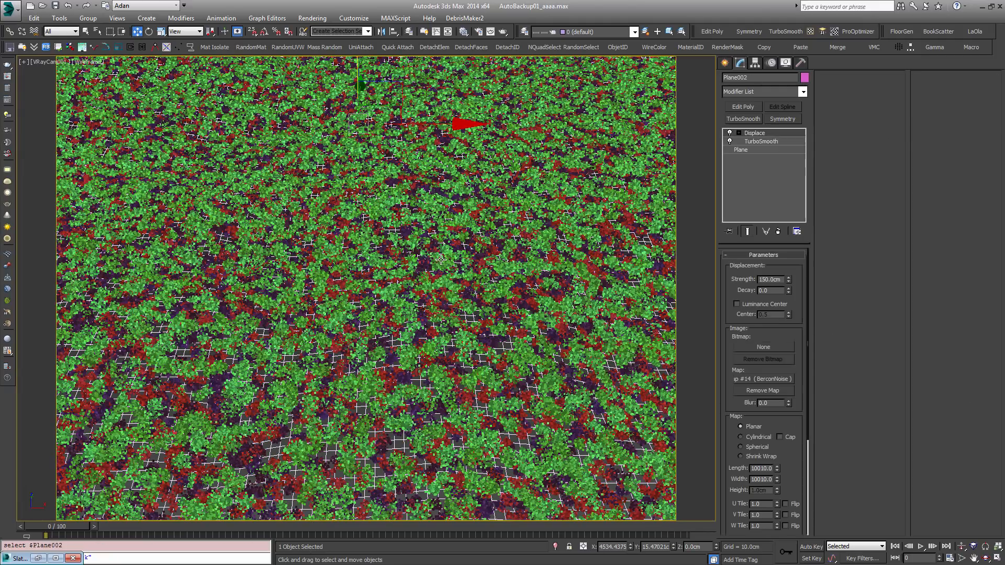
click(441, 260)
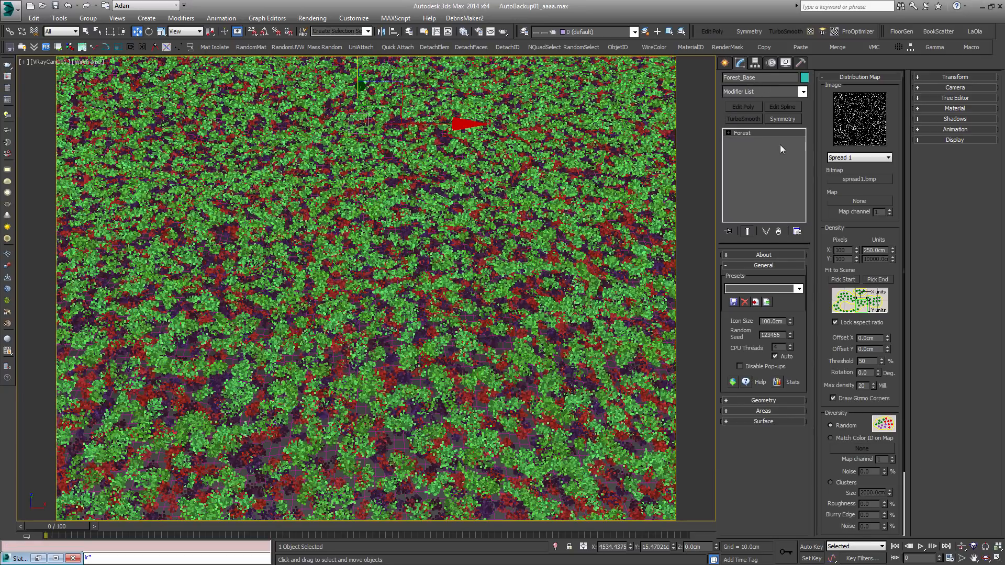
click(859, 76)
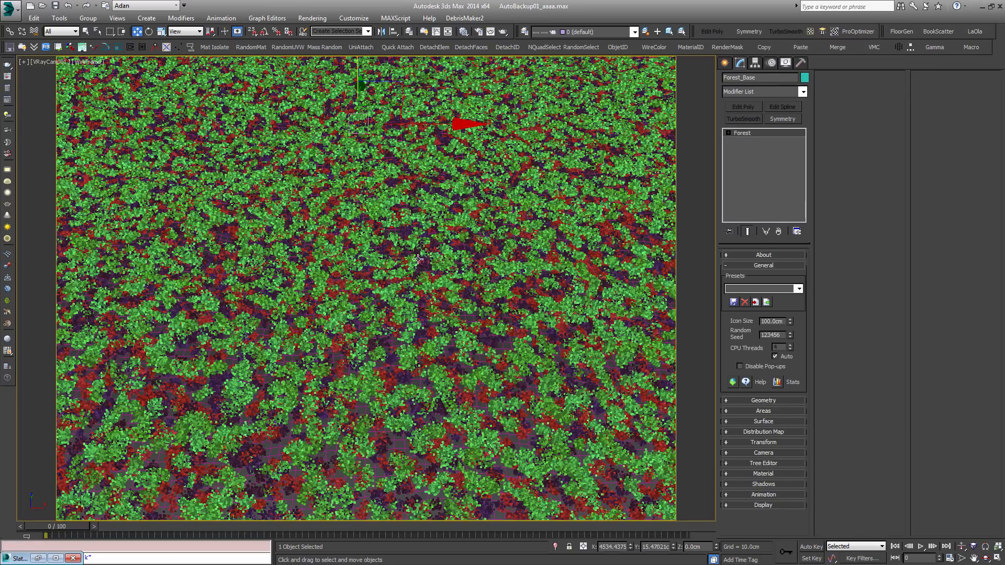
click(770, 266)
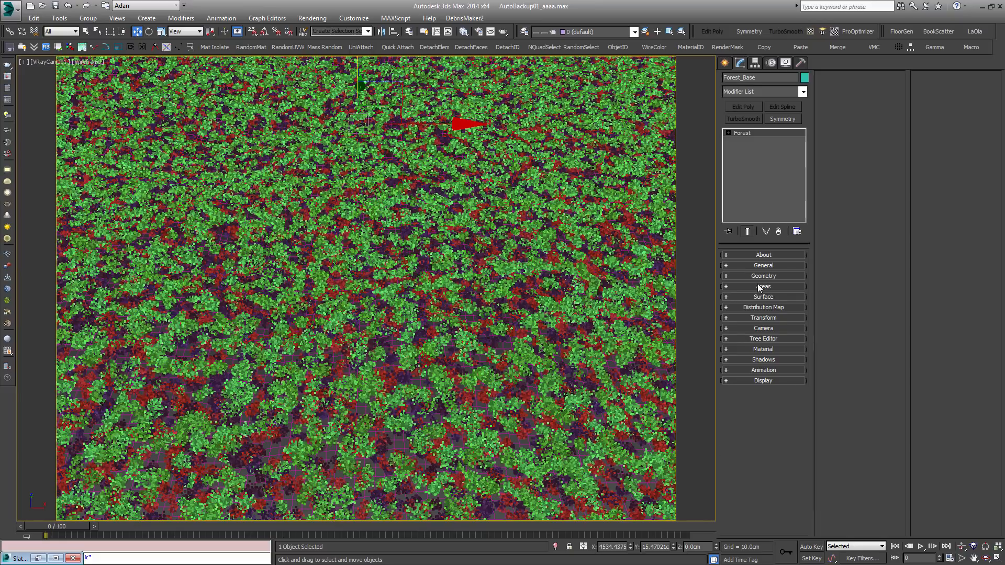
Add the Lechugas selection set as multiple custom objects to Forest_Base's geometry list.
click(758, 277)
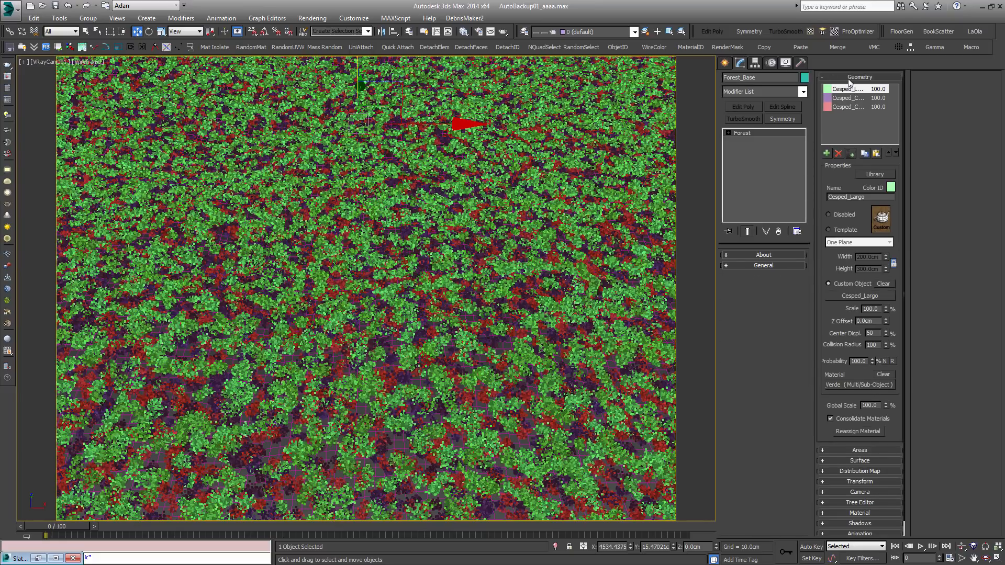
click(850, 153)
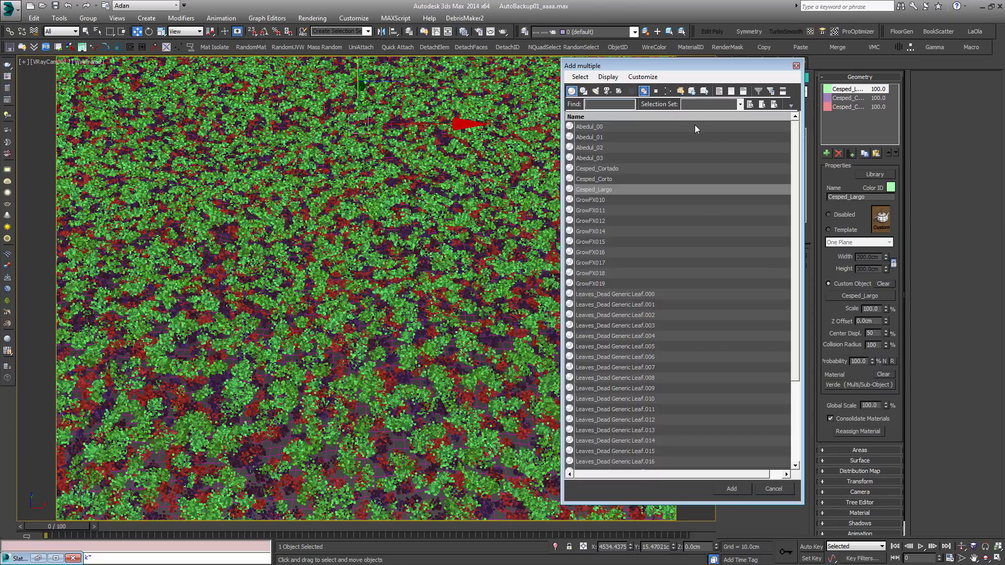
click(741, 104)
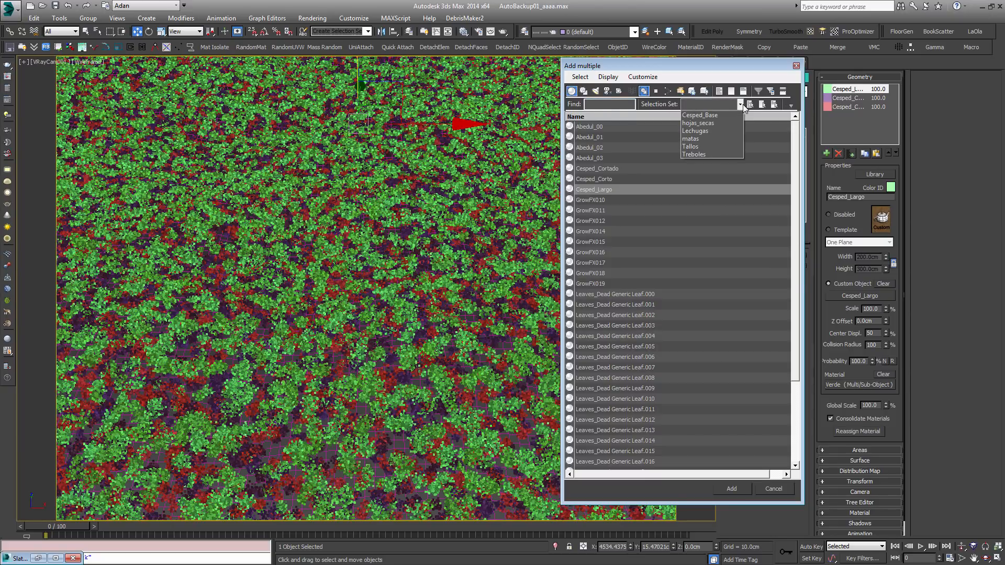
click(696, 132)
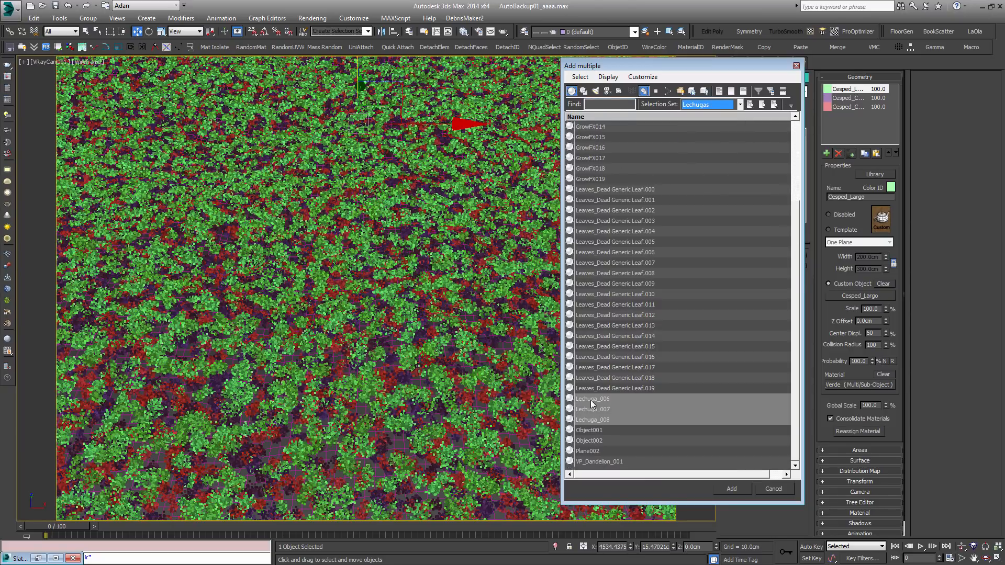
click(731, 489)
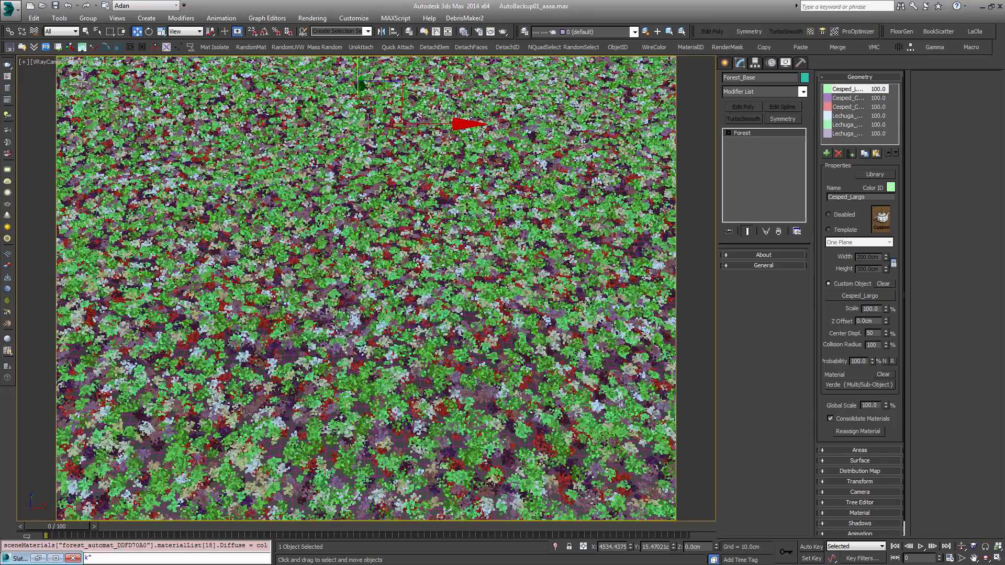
Give the three Cesped grass models in the geometry list the same dark green color ID.
shift+click(854, 108)
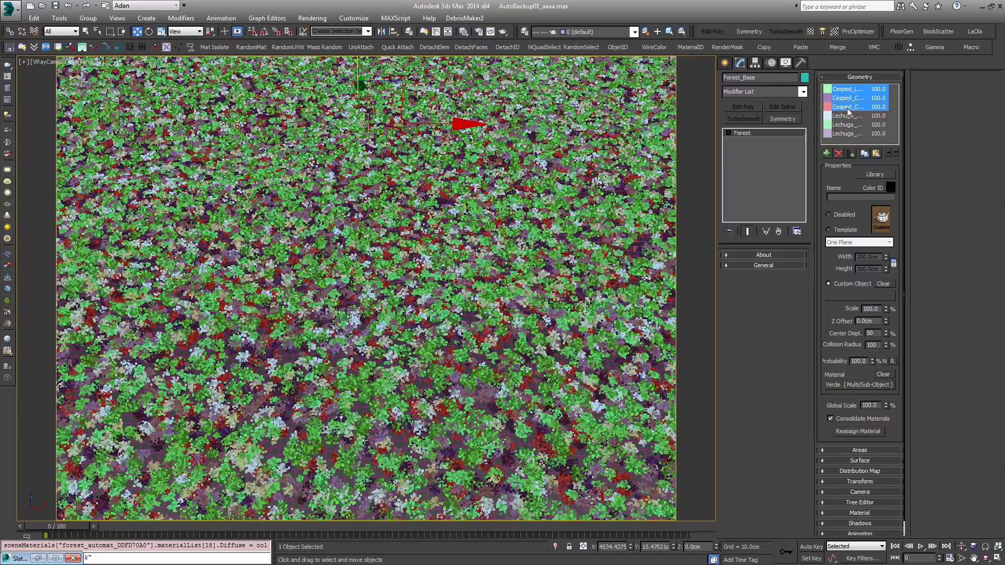
click(890, 187)
drag(247, 128, 231, 118)
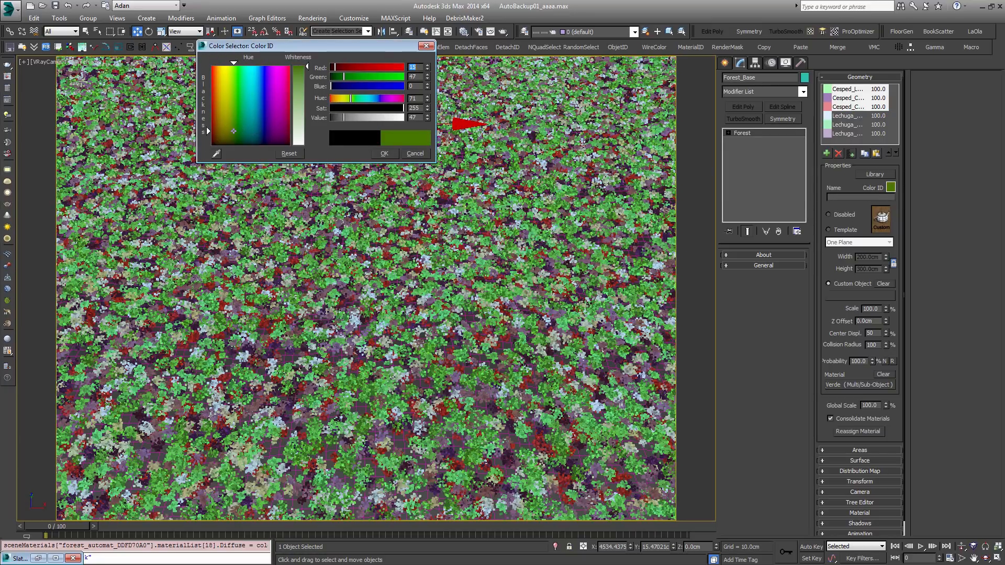
click(384, 152)
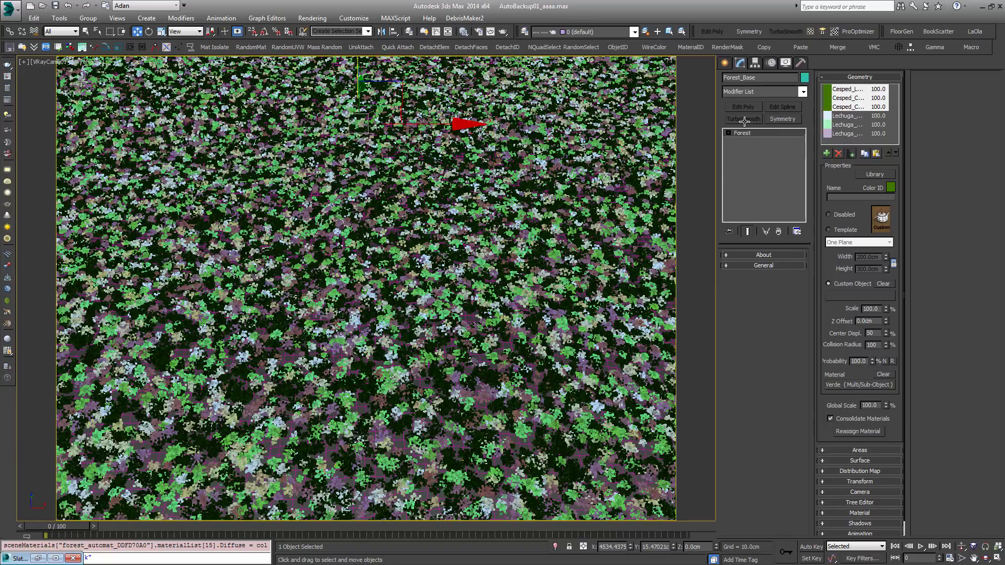
Give the three Lechuga models in the geometry list a shared red color ID.
drag(842, 117, 847, 130)
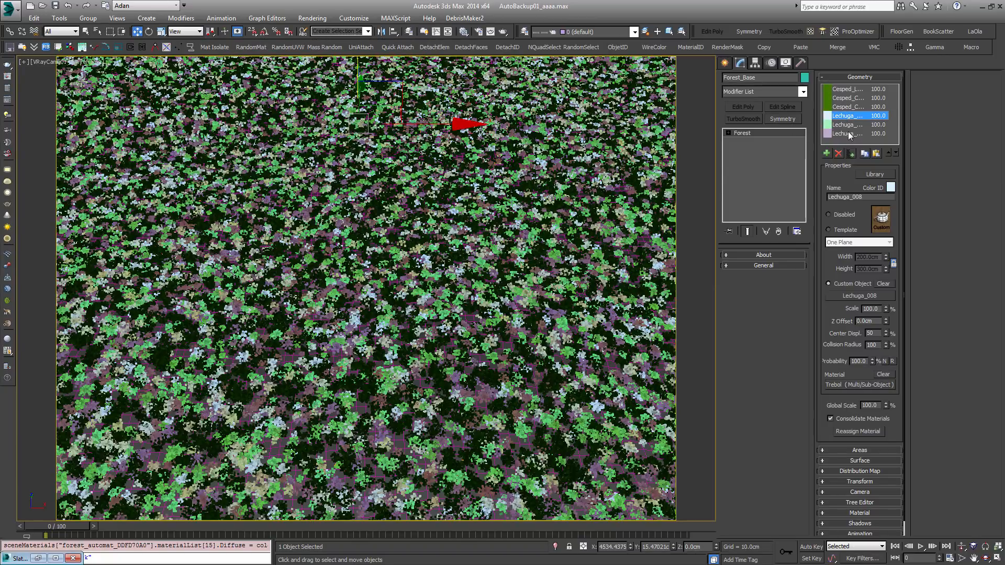
click(888, 187)
drag(273, 89, 291, 66)
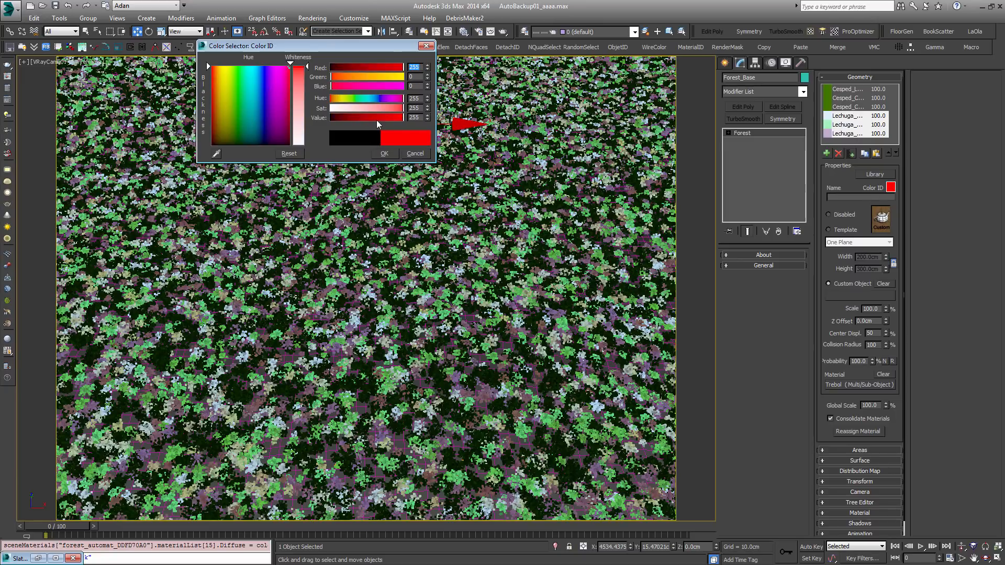
click(384, 153)
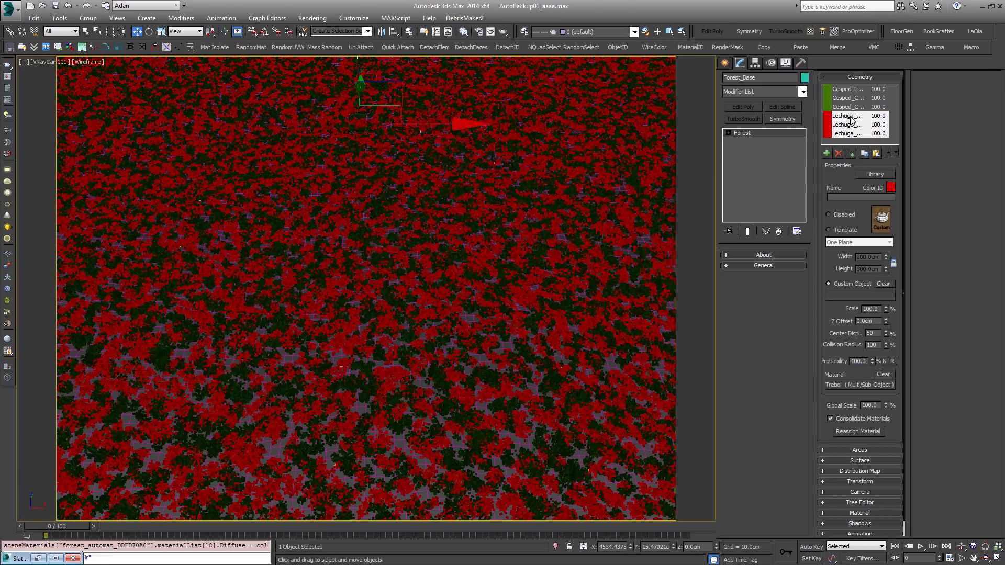
Lower the probability of the three Lechuga models to 0.5%.
drag(873, 377, 866, 410)
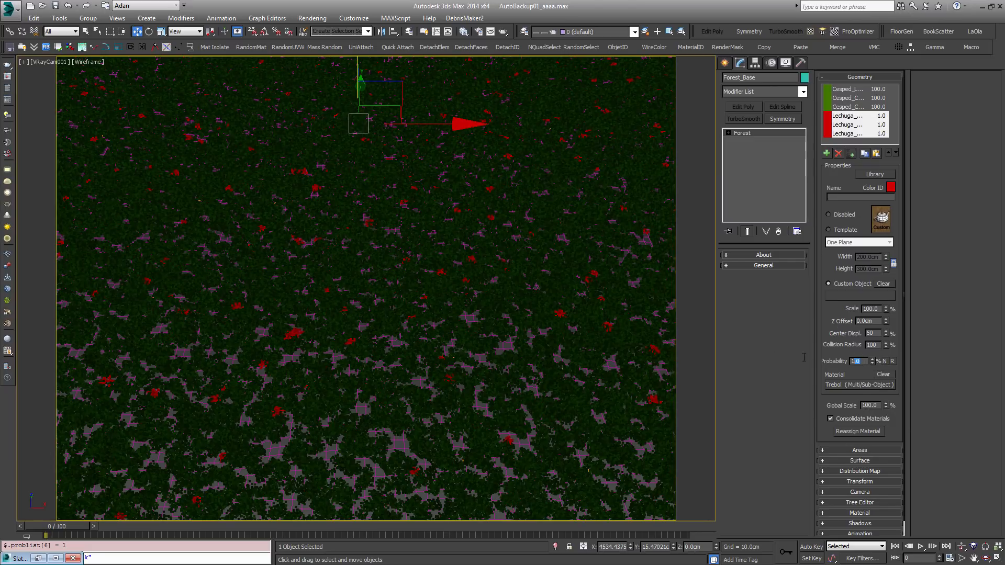
text(0.5)
key(Return)
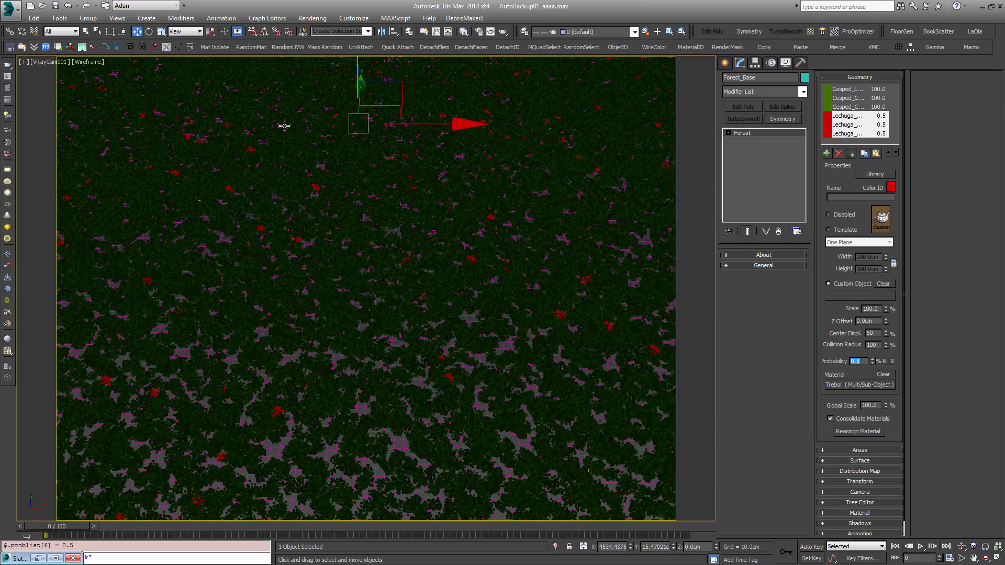
Compare the grass renders with and without the Lechuga plants in the V-Ray frame buffer, and close it.
click(518, 230)
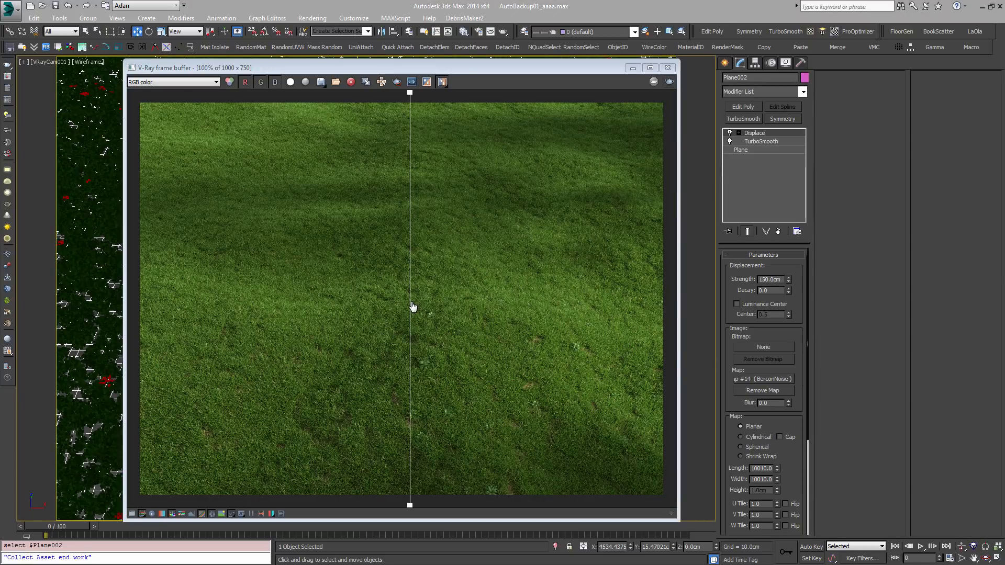
drag(413, 306, 170, 346)
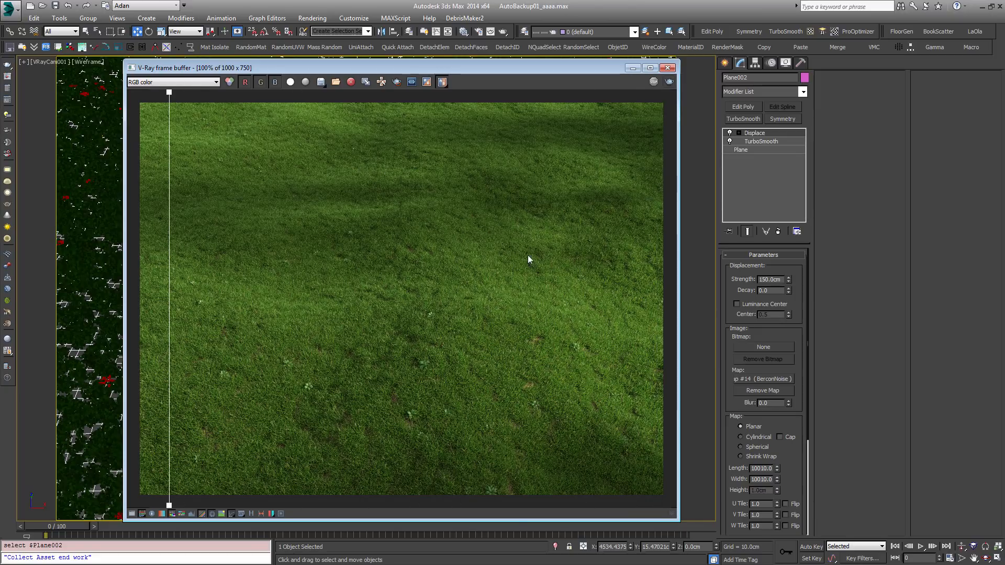
drag(170, 284, 277, 359)
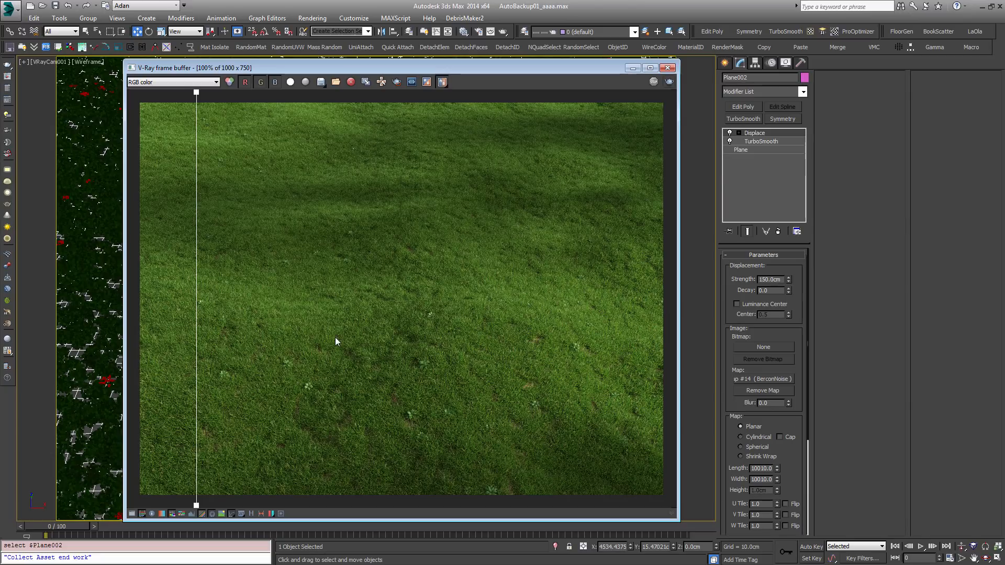
drag(198, 330, 180, 366)
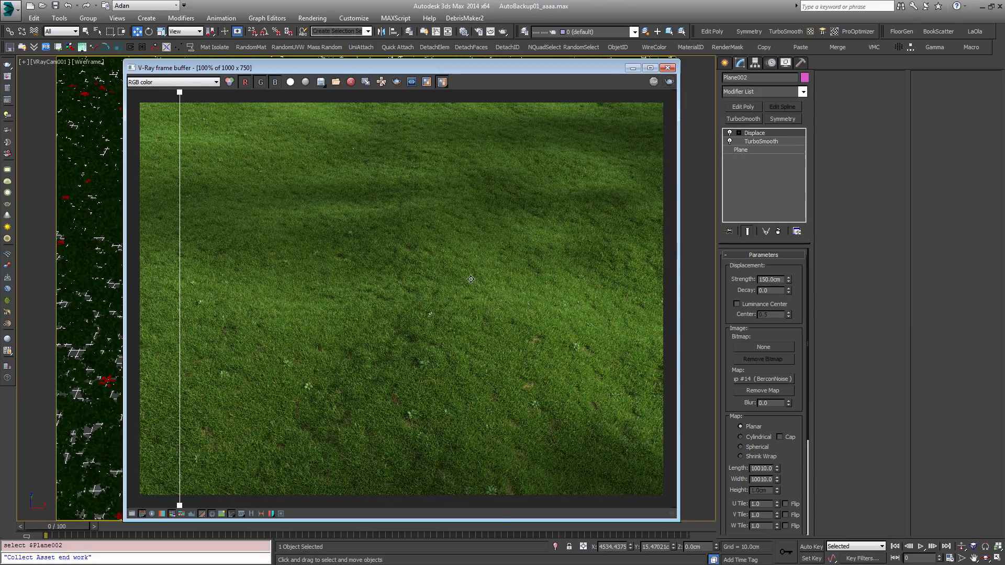
click(667, 68)
click(522, 235)
click(528, 231)
click(535, 226)
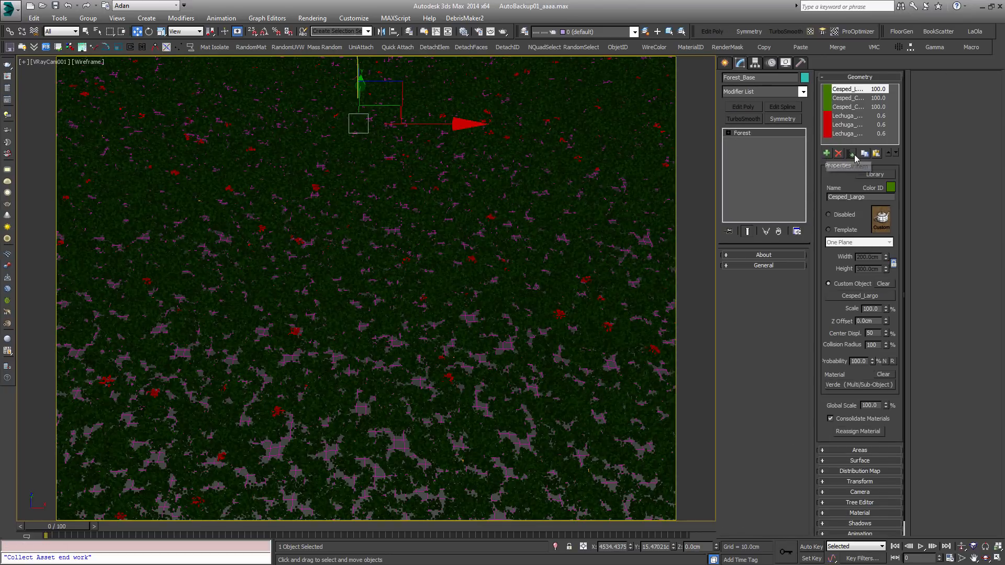
click(850, 153)
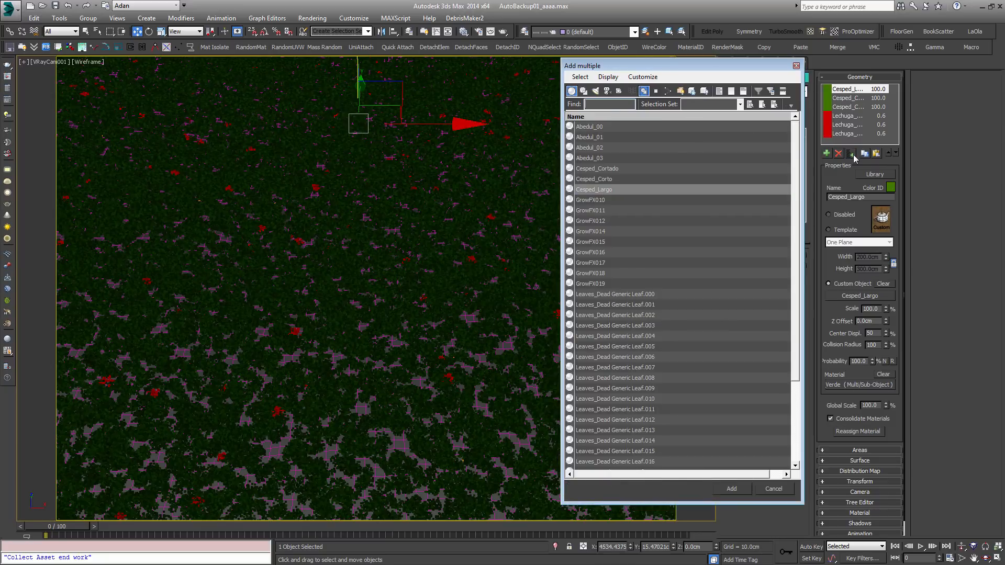
click(796, 65)
Inspect the three tall stem models GrowFX010, GrowFX011 and GrowFX012 from above and in an orbited view, and return to the camera view.
click(489, 265)
key(t)
key(z)
scroll(452, 206, up, 4)
middle_drag(152, 330, 471, 239)
scroll(361, 256, up, 8)
middle_drag(97, 397, 366, 289)
scroll(366, 289, up, 10)
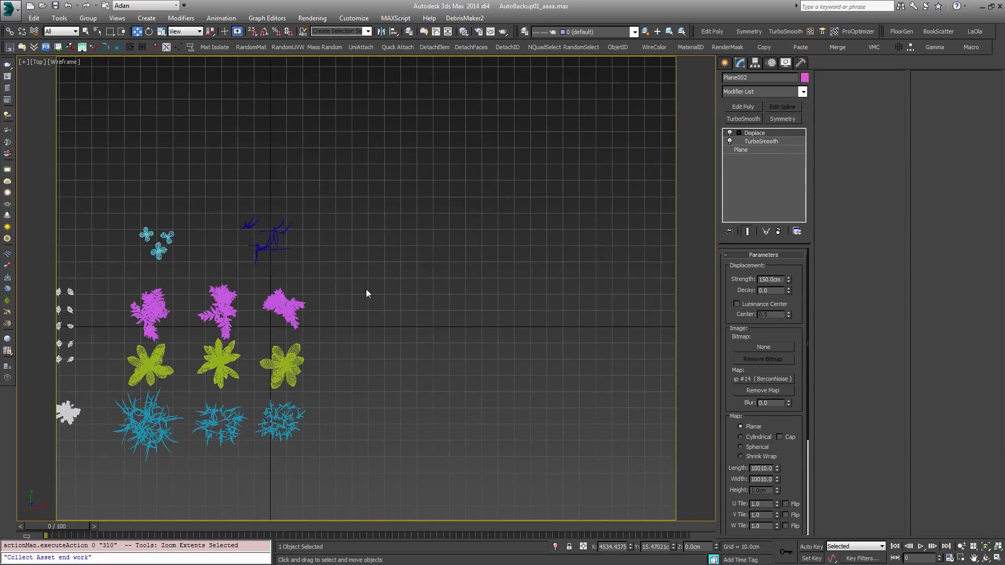
drag(140, 132, 267, 241)
alt+middle_drag(314, 283, 377, 265)
scroll(330, 304, up, 3)
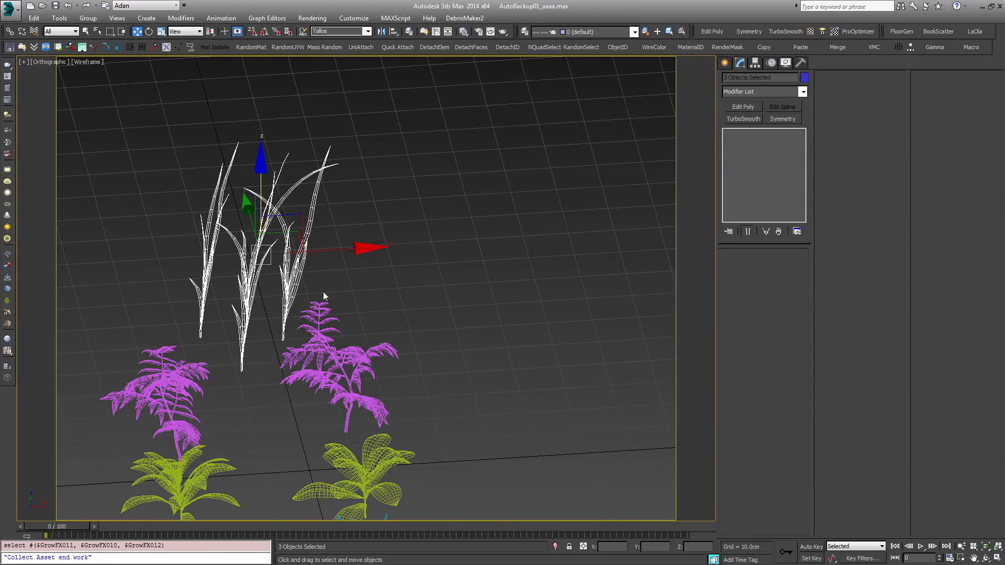
scroll(338, 304, down, 5)
alt+middle_drag(338, 303, 307, 293)
key(c)
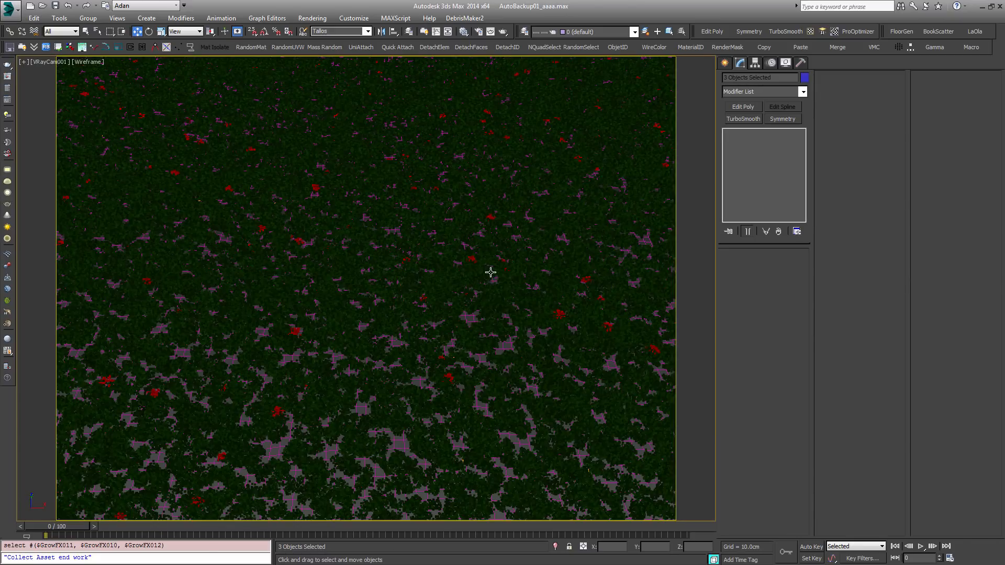
Reselect Forest_Base and add the Tallos selection set as multiple custom objects to its geometry list.
click(423, 221)
click(423, 221)
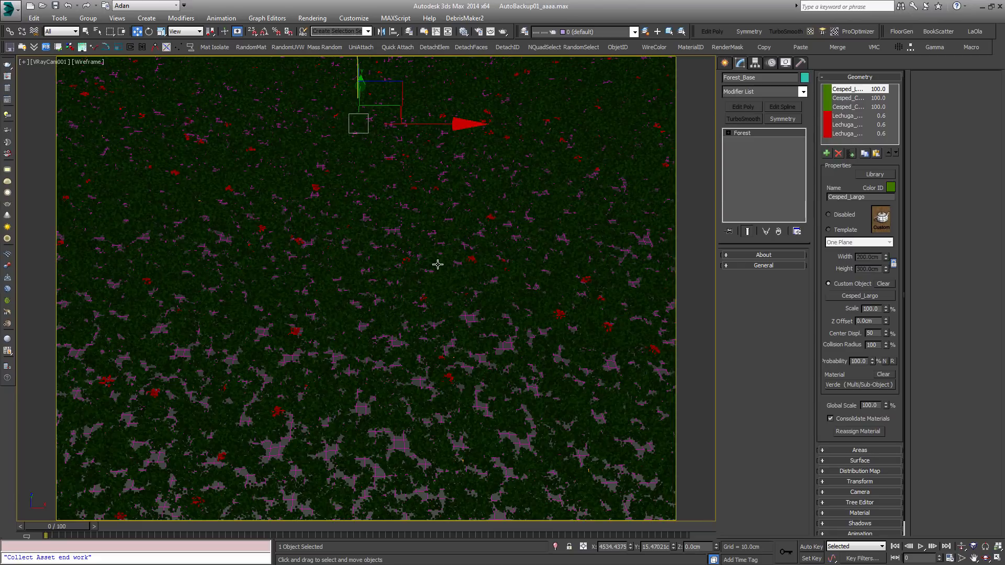
click(851, 153)
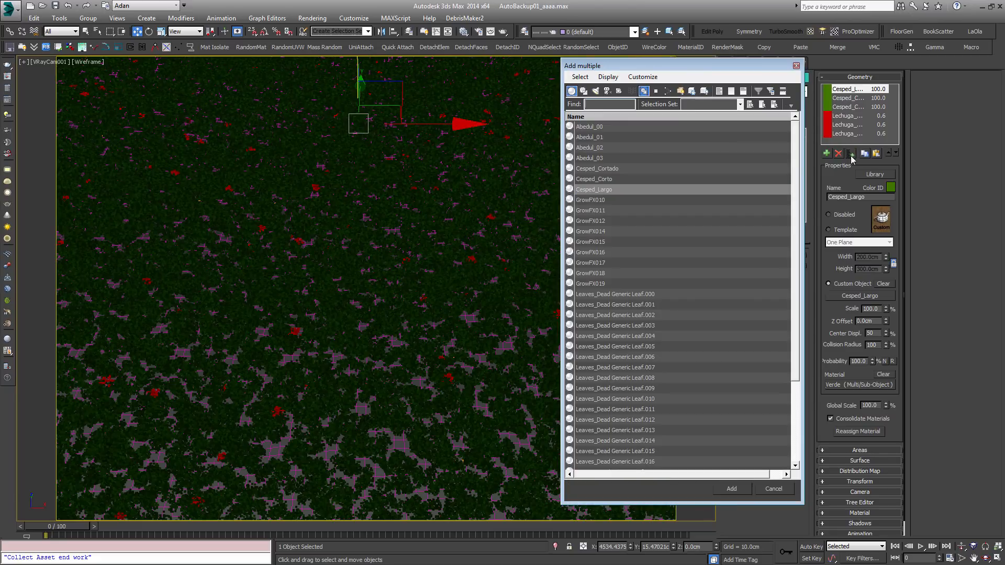
click(711, 104)
click(696, 144)
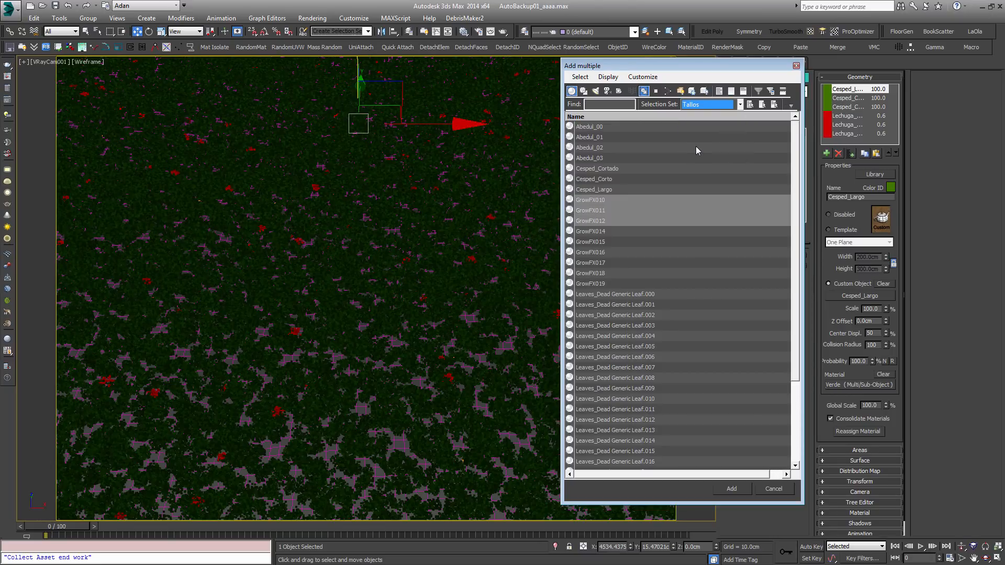
click(735, 488)
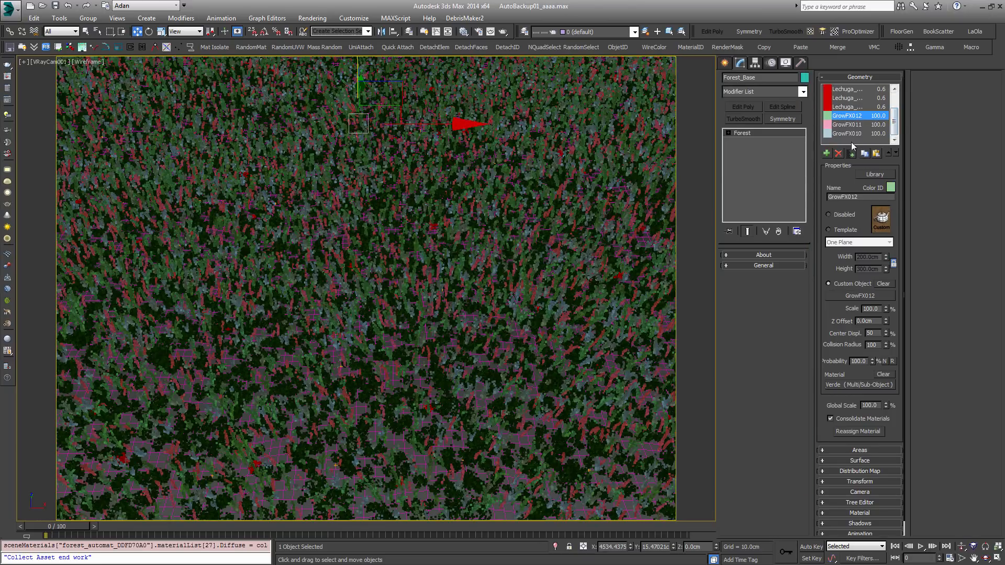
Give the three GrowFX stem models in the geometry list a shared blue color ID.
click(890, 187)
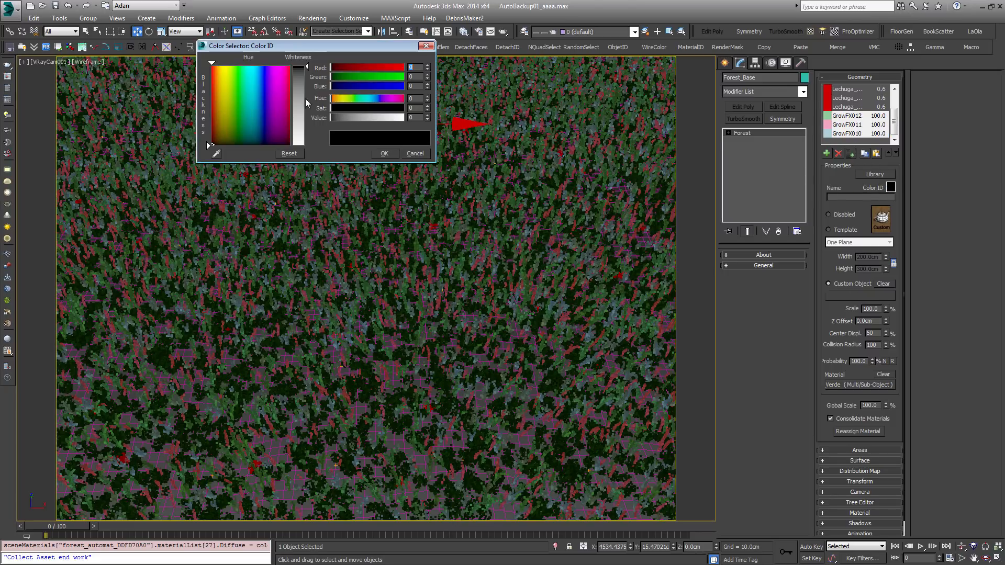
click(268, 109)
click(384, 153)
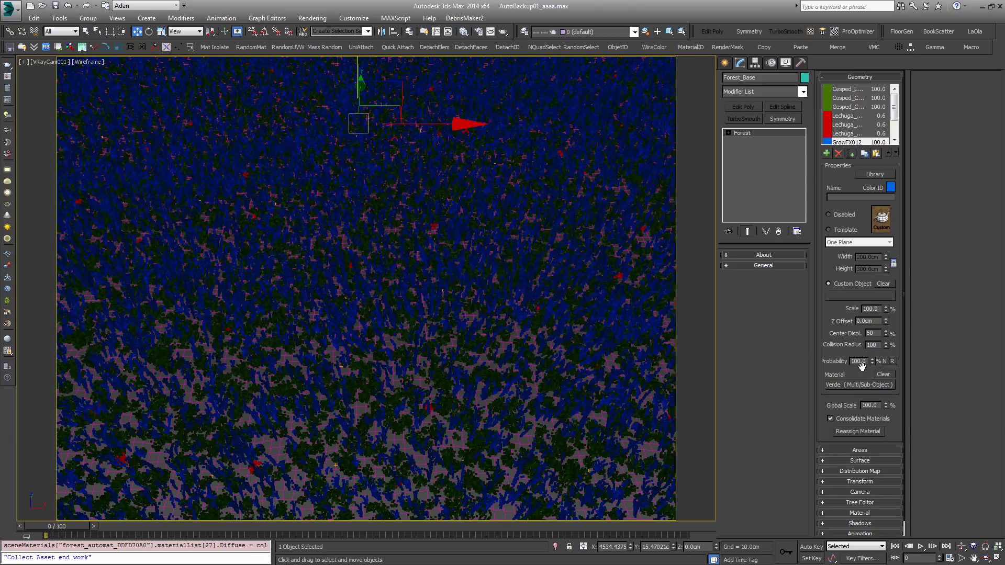
Lower the probability of the three GrowFX stem models to 3%.
drag(871, 363, 868, 411)
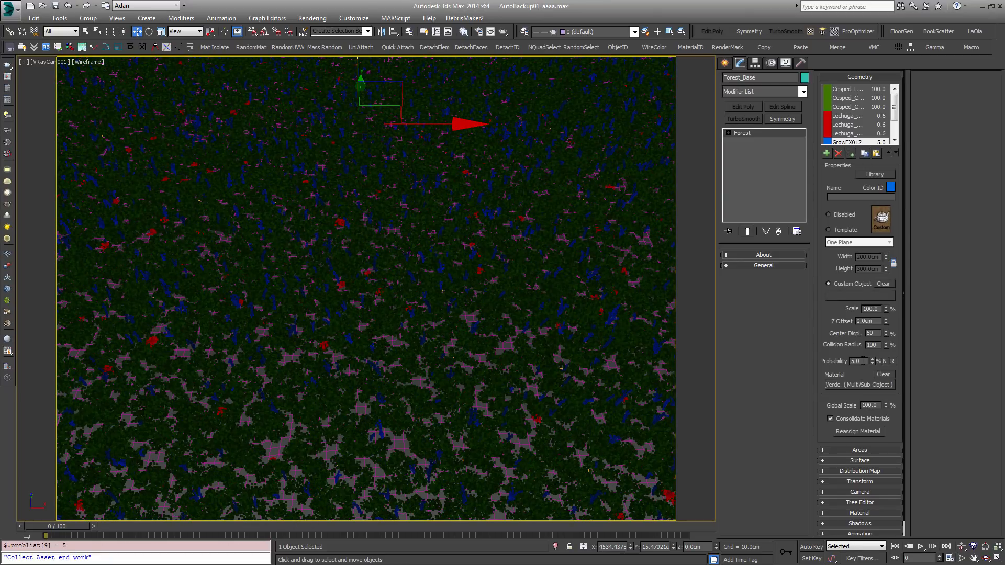
text(4)
key(Return)
text(3)
key(Return)
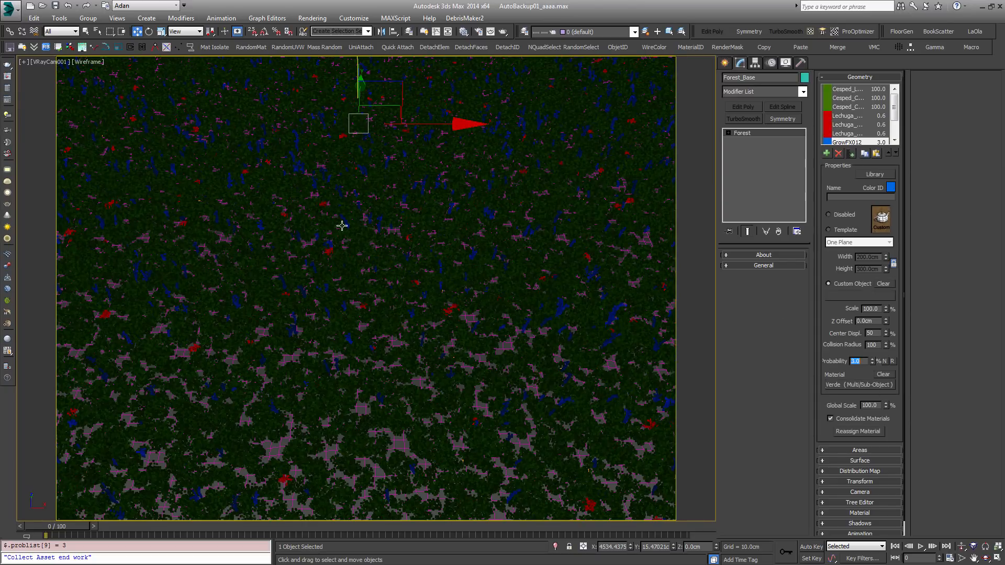
Render the camera view, compare it with the previous render in the V-Ray frame buffer, and close the buffer.
click(391, 231)
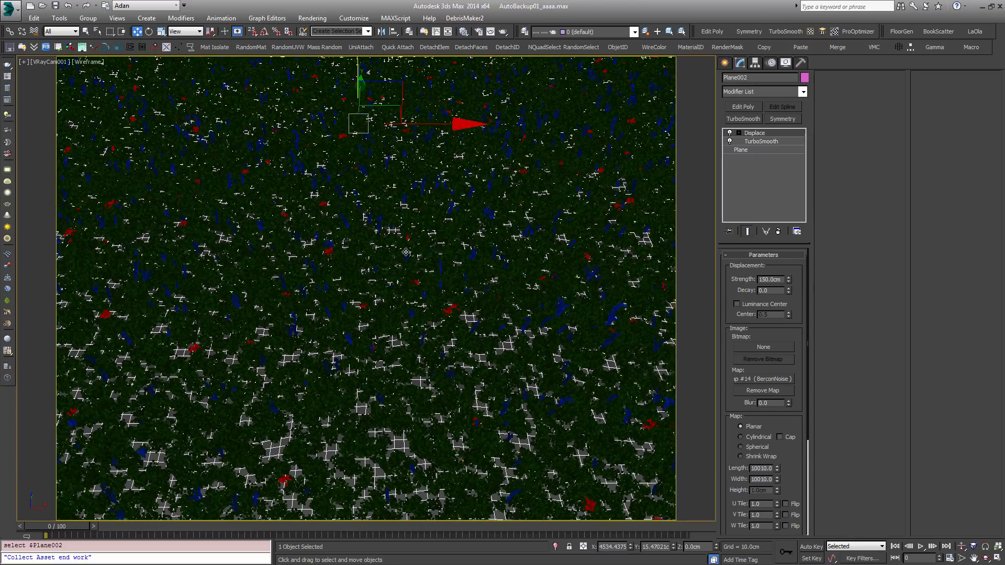
key(shift+q)
drag(598, 308, 212, 368)
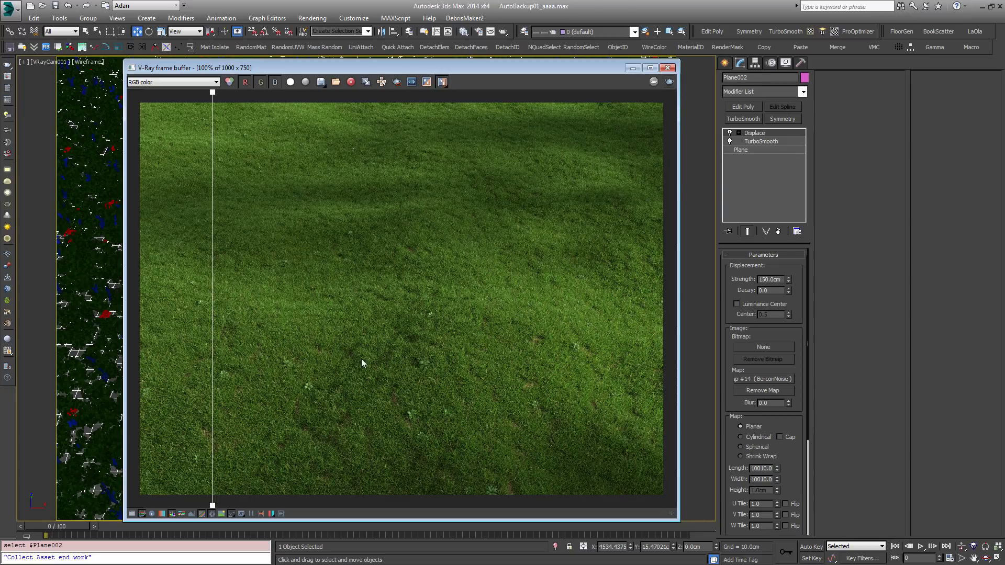
drag(234, 321, 283, 332)
click(667, 68)
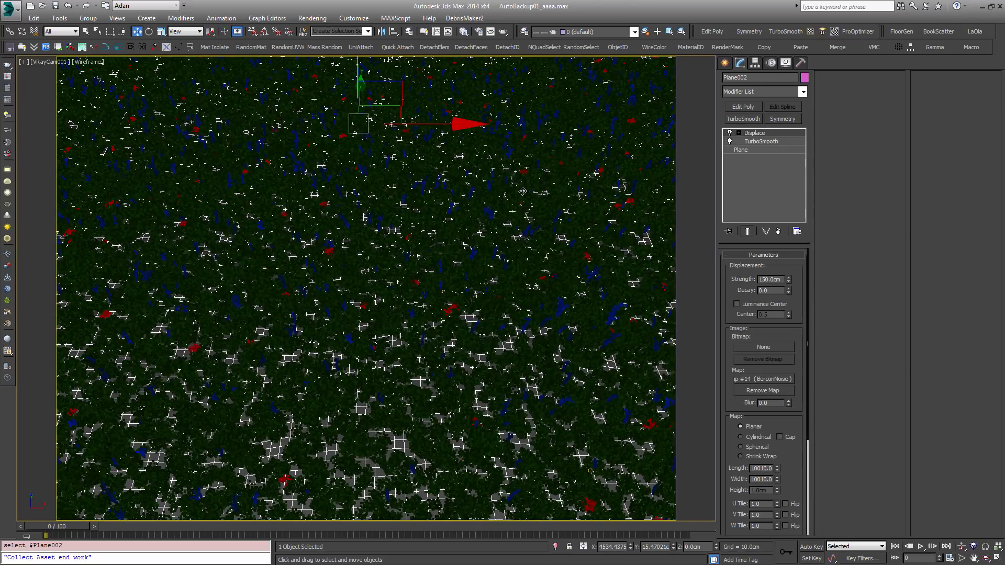
Reselect Forest_Base and add the Treboles selection set as multiple custom objects to its geometry list.
click(522, 191)
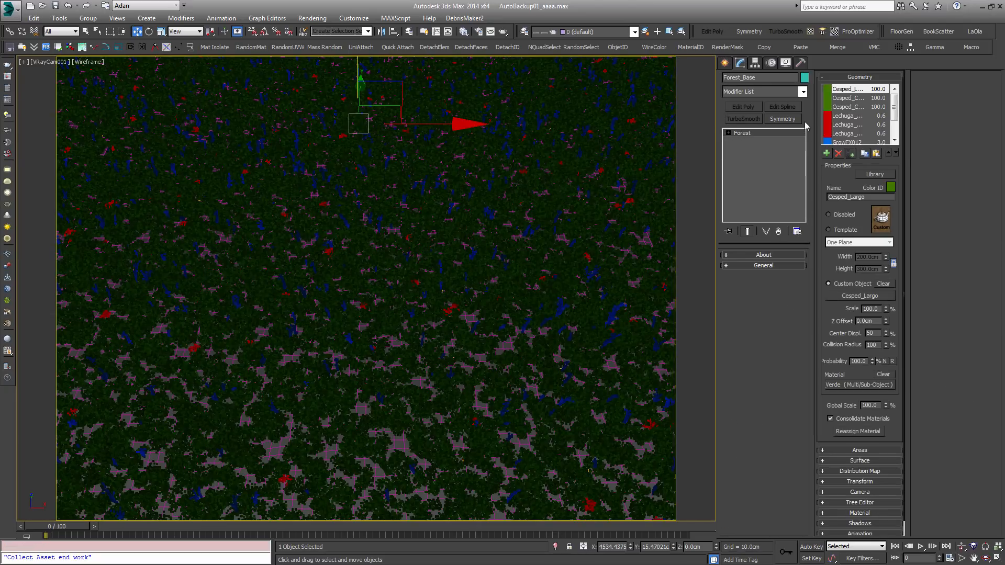
click(853, 153)
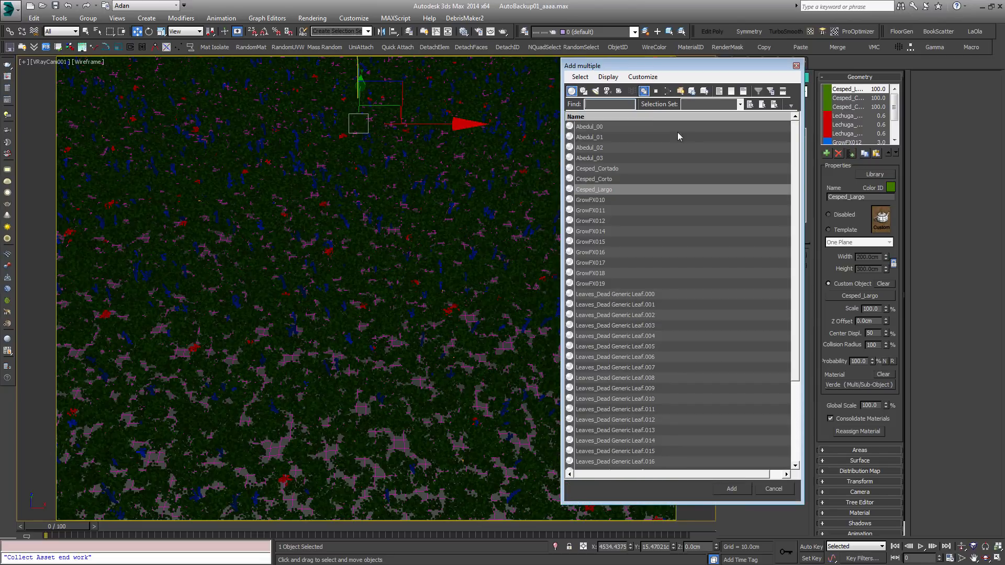
click(740, 104)
click(698, 153)
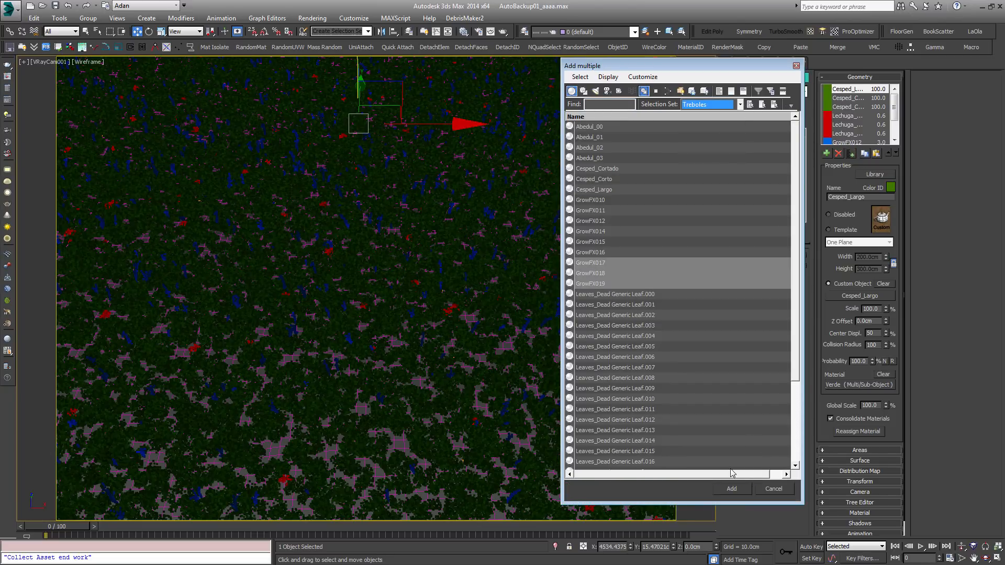
click(727, 489)
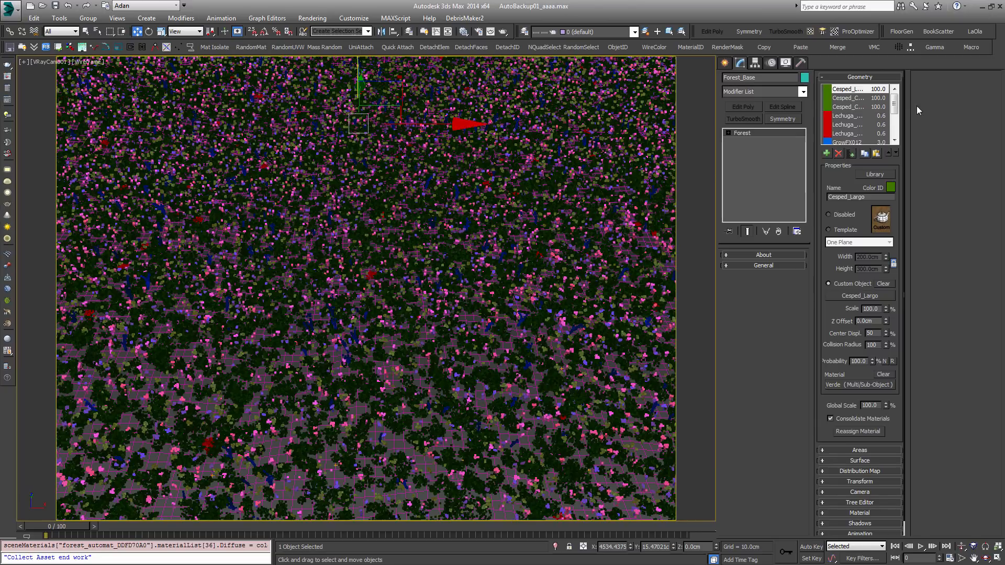
Give the three clover models GrowFX017, GrowFX018 and GrowFX019 a shared yellow color ID.
drag(894, 103, 894, 129)
click(854, 116)
shift+click(851, 135)
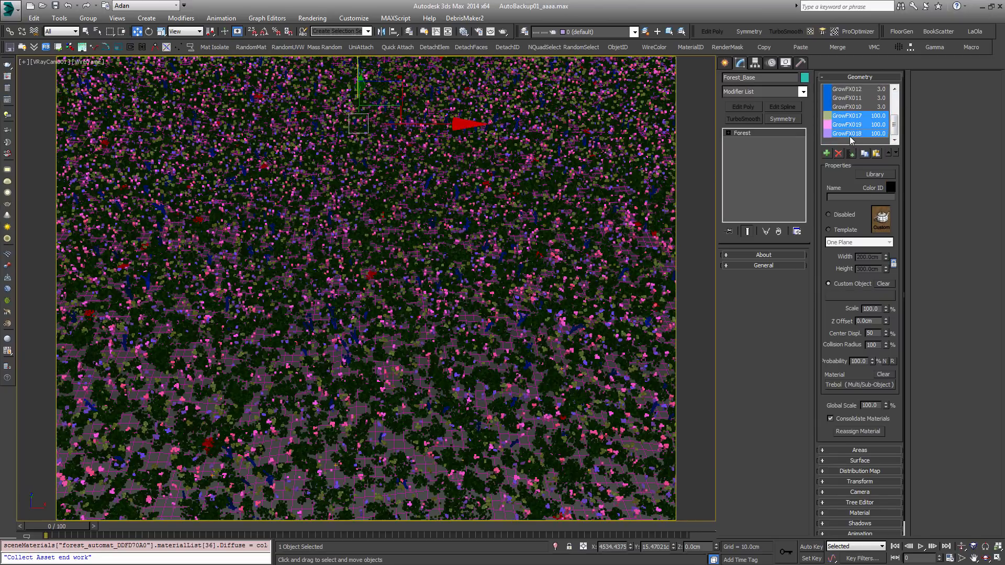
click(890, 187)
click(225, 67)
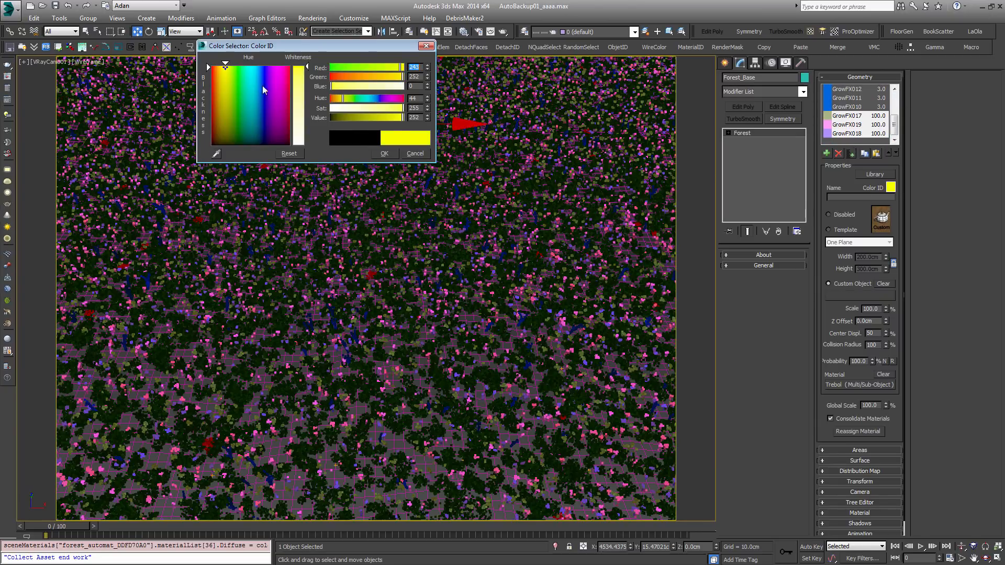
click(384, 153)
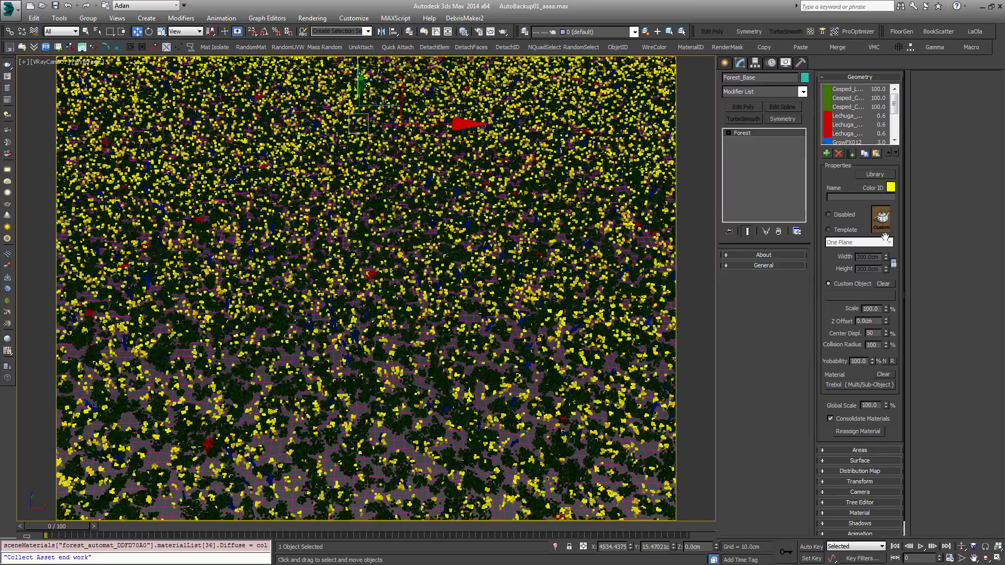
Lower the probability of the three clover models, trying 20% before settling on 5%.
drag(874, 364, 879, 412)
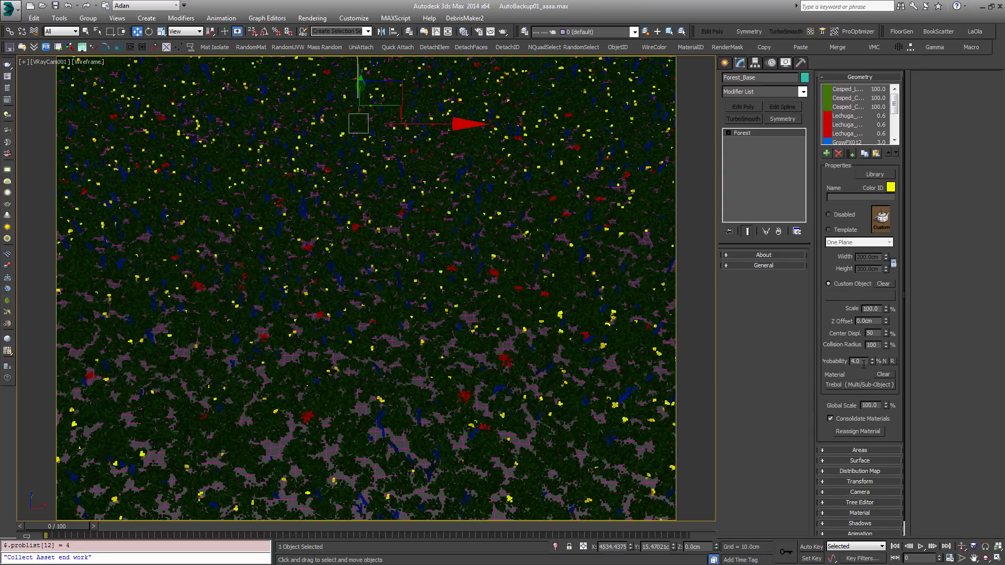
text(20)
key(Return)
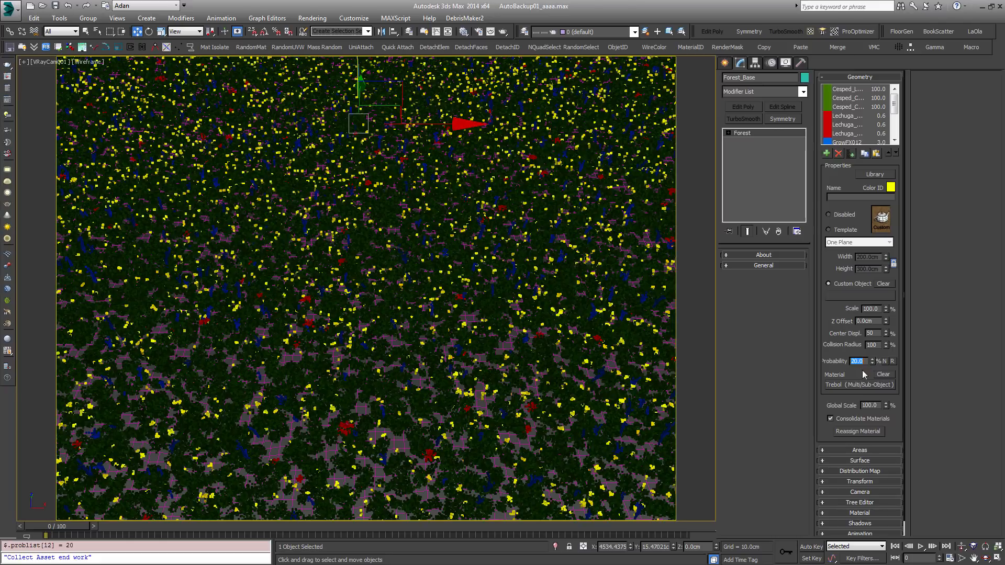
text(5)
key(Return)
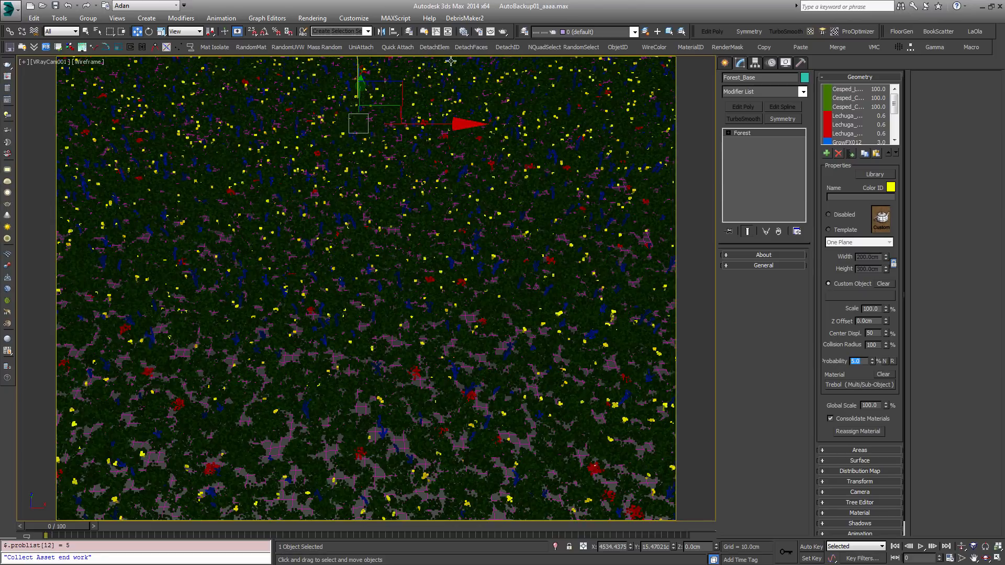
Render the camera view with the clovers, compare it with the previous render in the V-Ray frame buffer, and close the buffer.
click(401, 335)
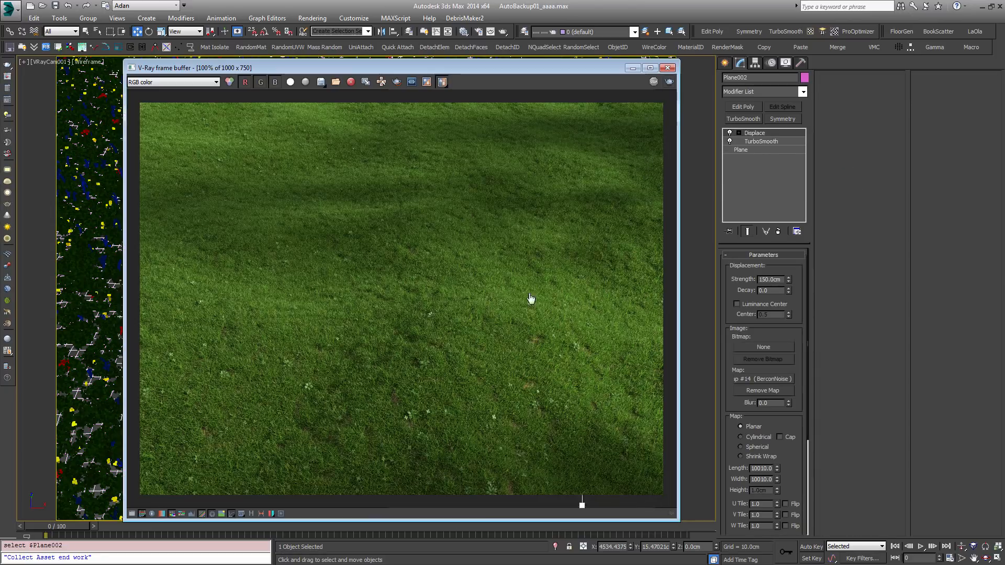
drag(531, 299, 637, 274)
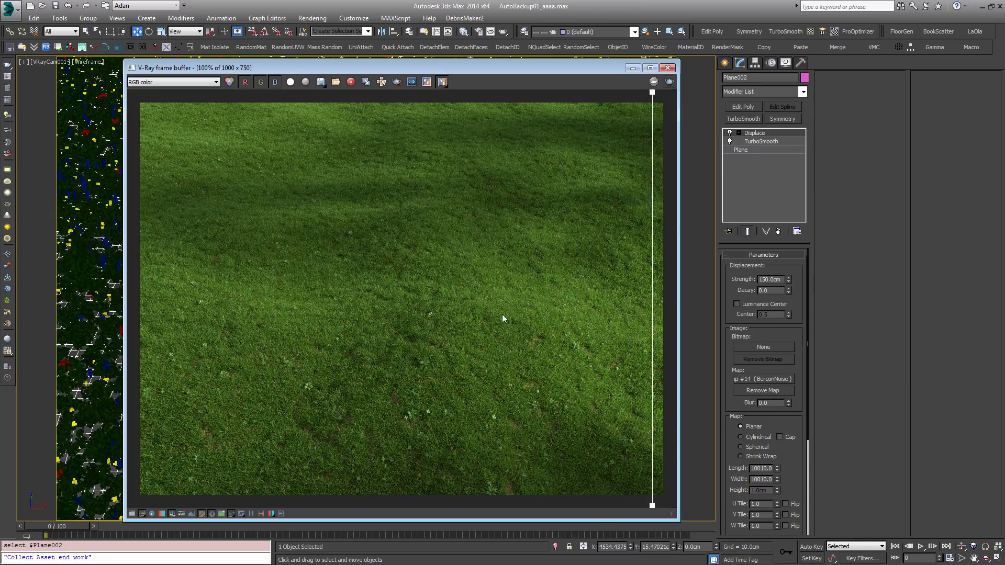
drag(651, 268, 323, 314)
drag(462, 313, 621, 306)
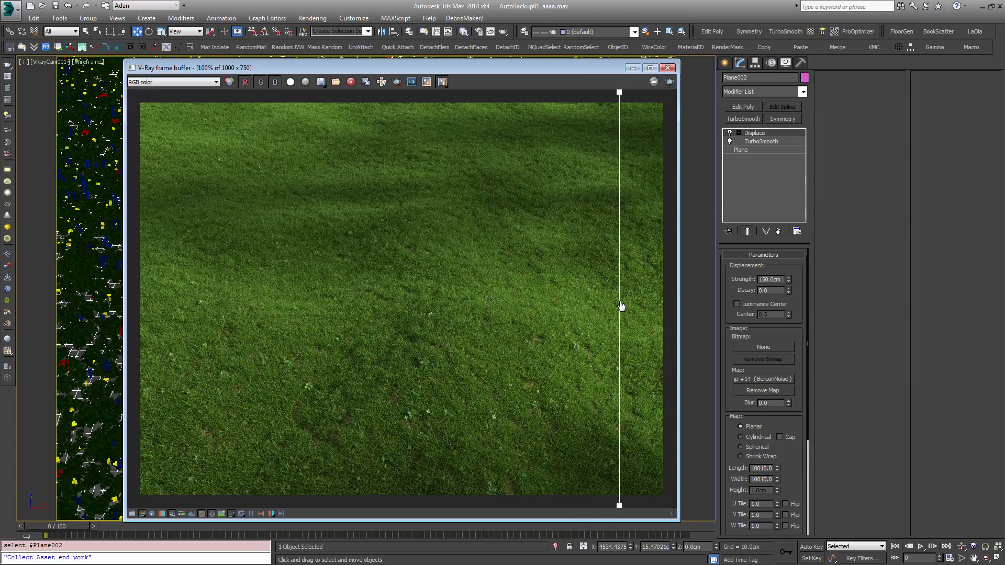
drag(621, 306, 399, 359)
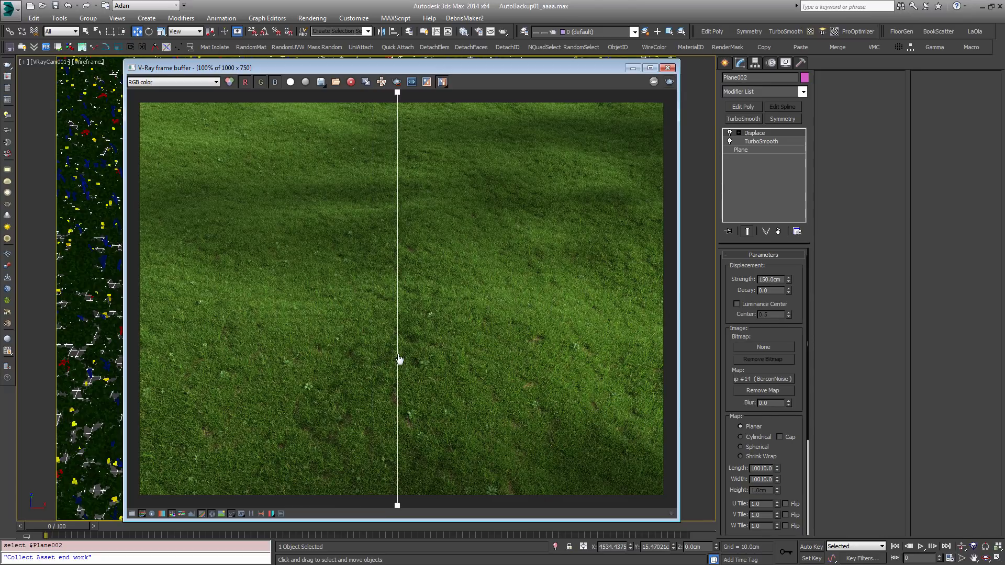
drag(399, 359, 405, 359)
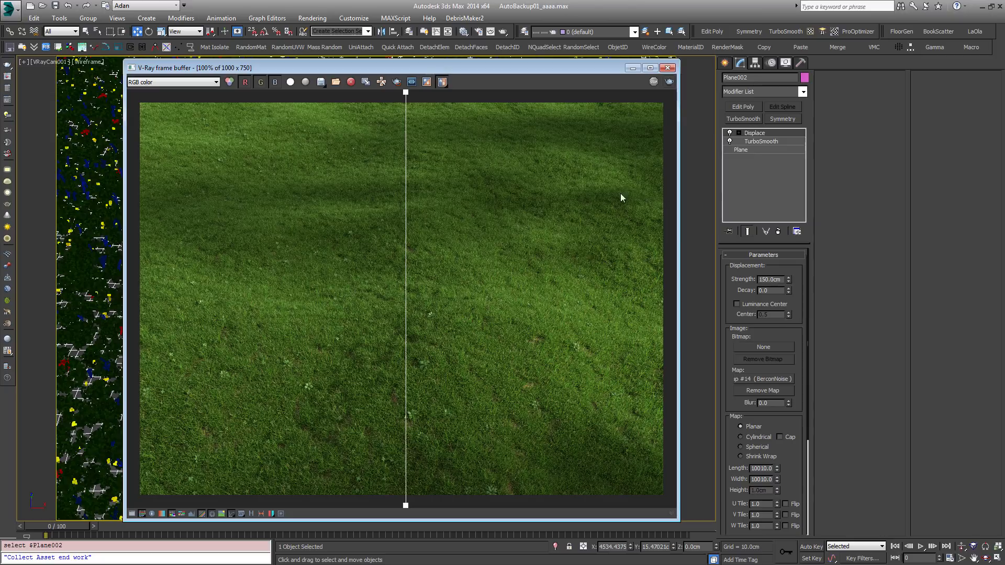
click(667, 68)
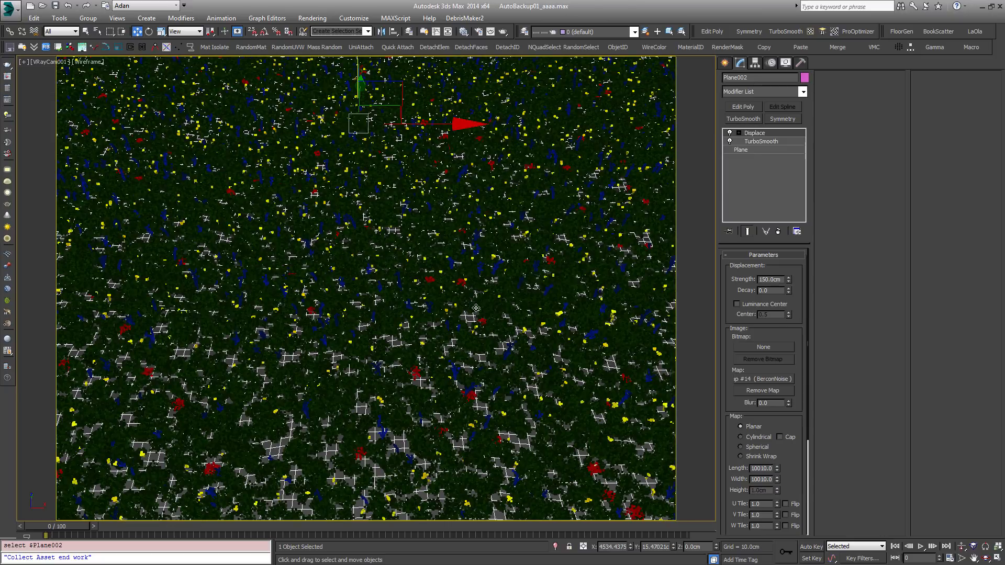
Create a second Forest Pro object on the terrain plane, picking the plane where the grass leaves it exposed.
click(467, 274)
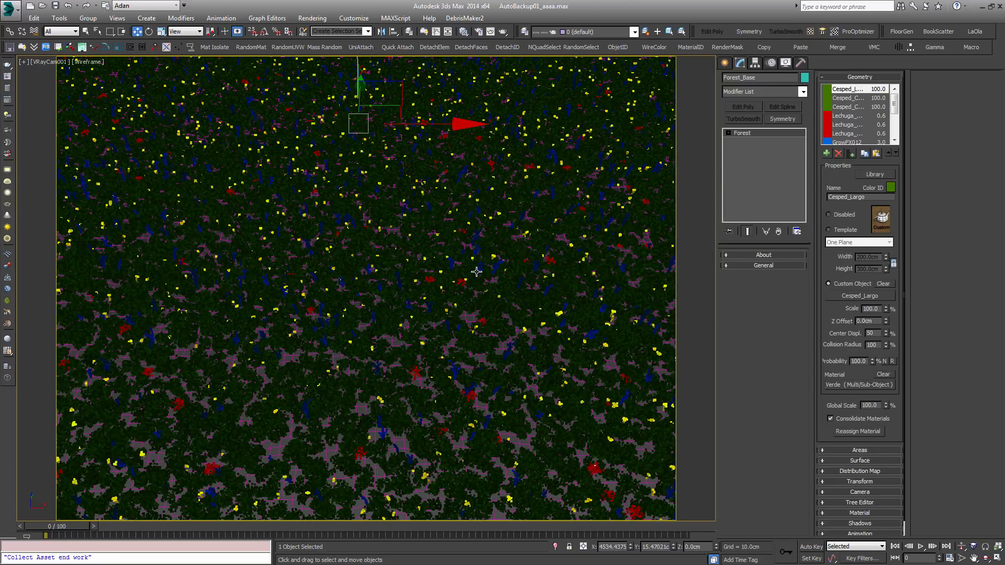
key(t)
key(z)
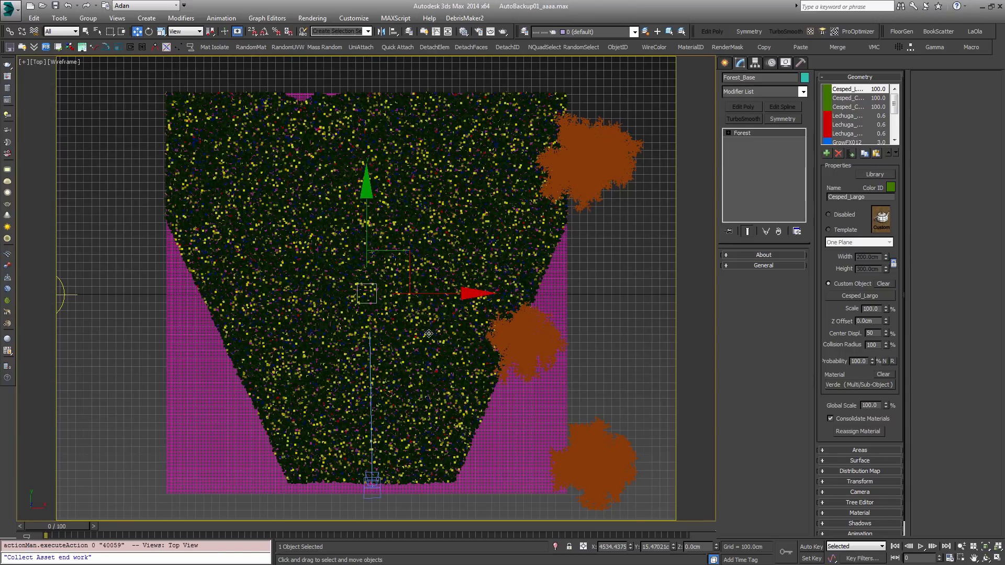
alt+middle_drag(429, 333, 540, 162)
middle_drag(367, 408, 459, 284)
scroll(459, 284, up, 2)
click(359, 328)
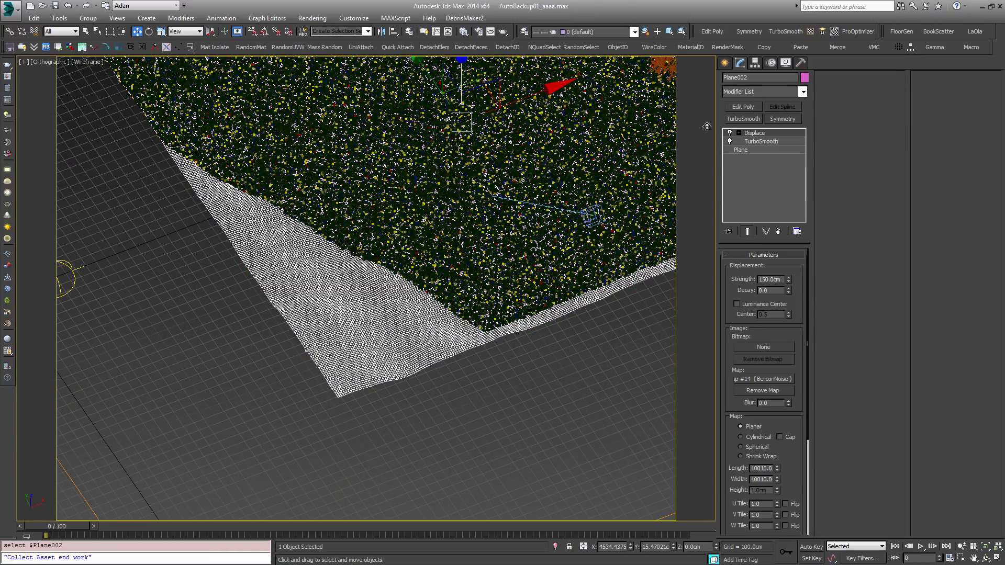
click(725, 64)
click(737, 130)
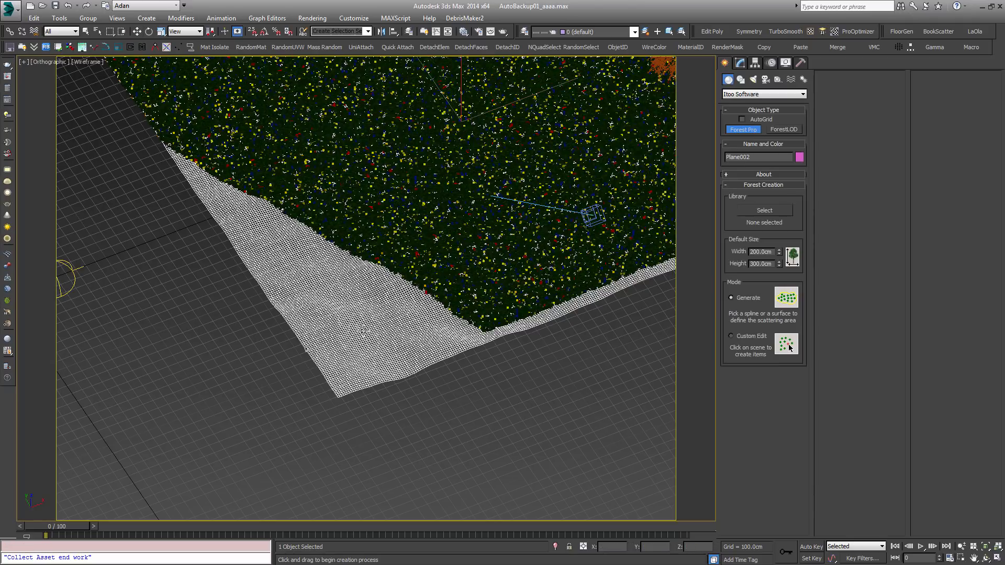
click(741, 62)
Rename the new Forest Pro object as Forest_Hojas.
click(776, 78)
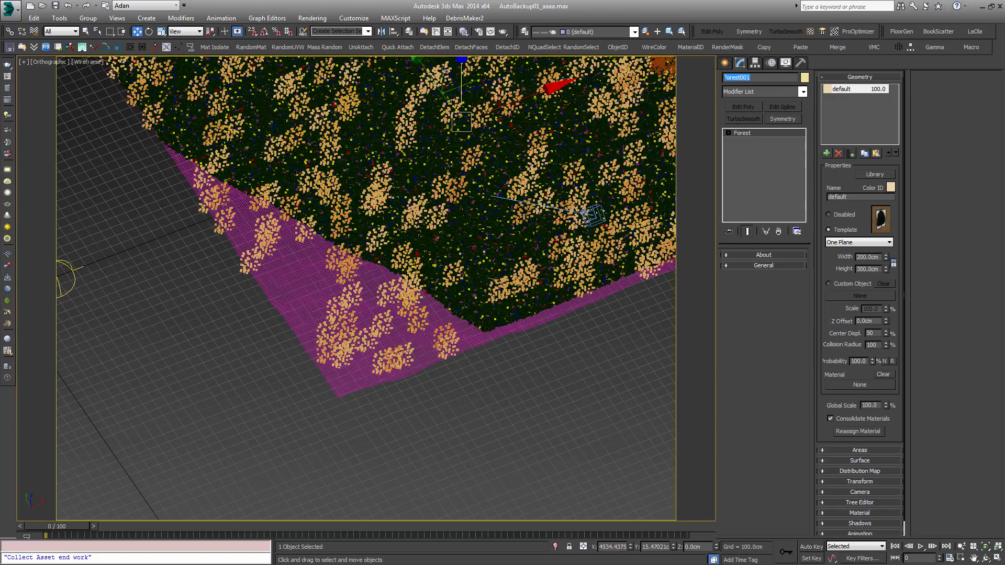
text(F)
key(Return)
Add the hojas_secas selection set to the Forest_Hojas geometry list and delete the default template item.
middle_drag(169, 337, 364, 293)
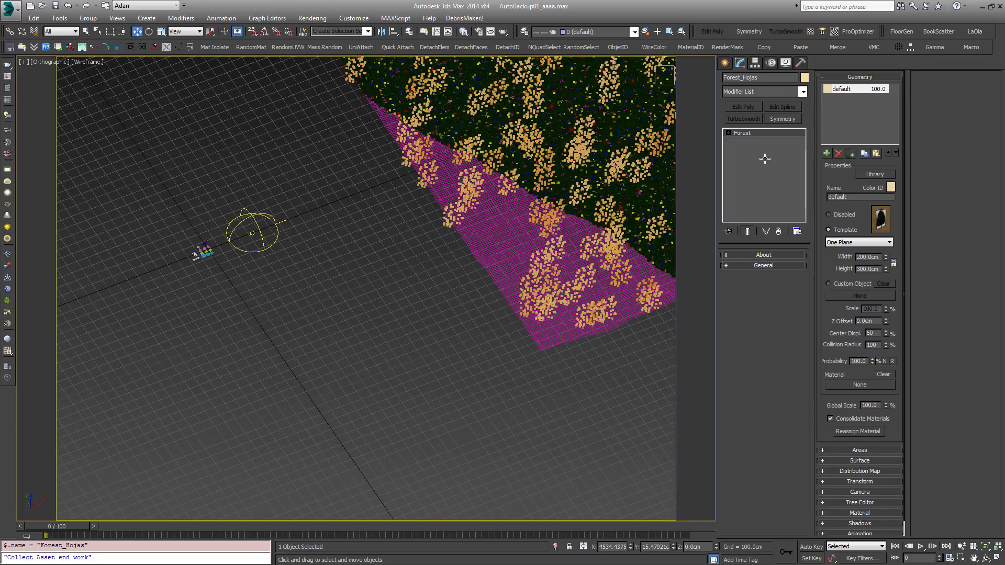
click(850, 154)
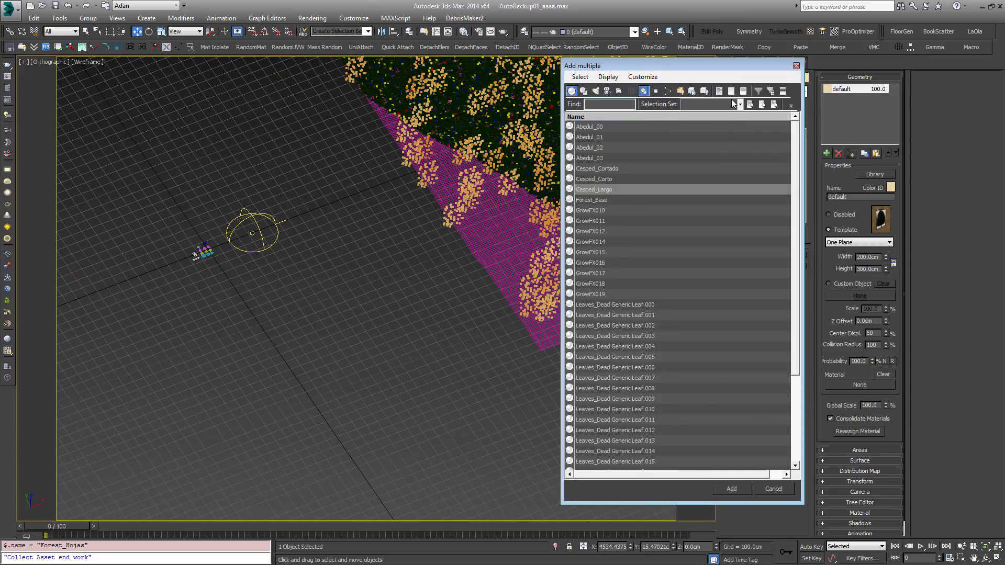
click(739, 105)
click(696, 123)
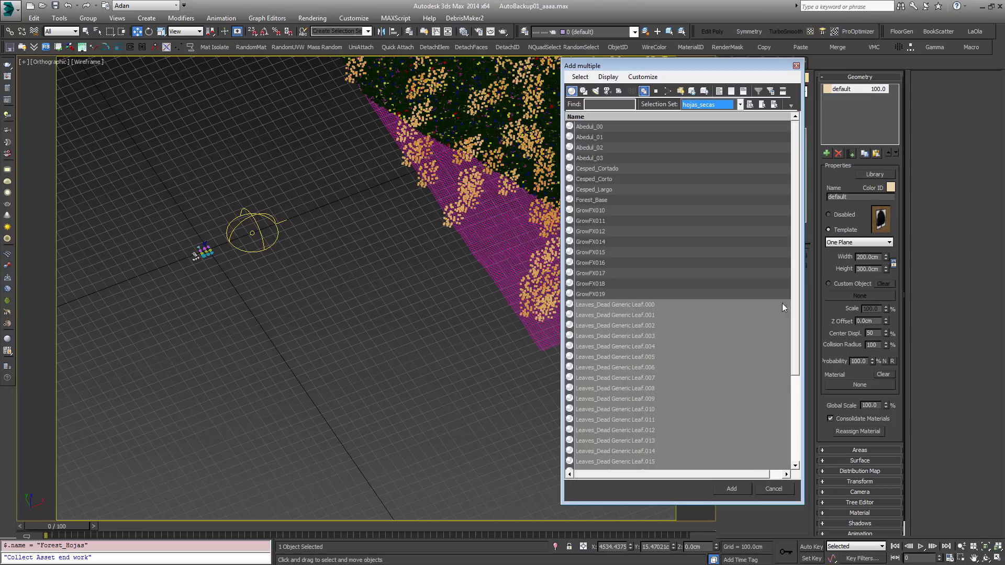
click(749, 490)
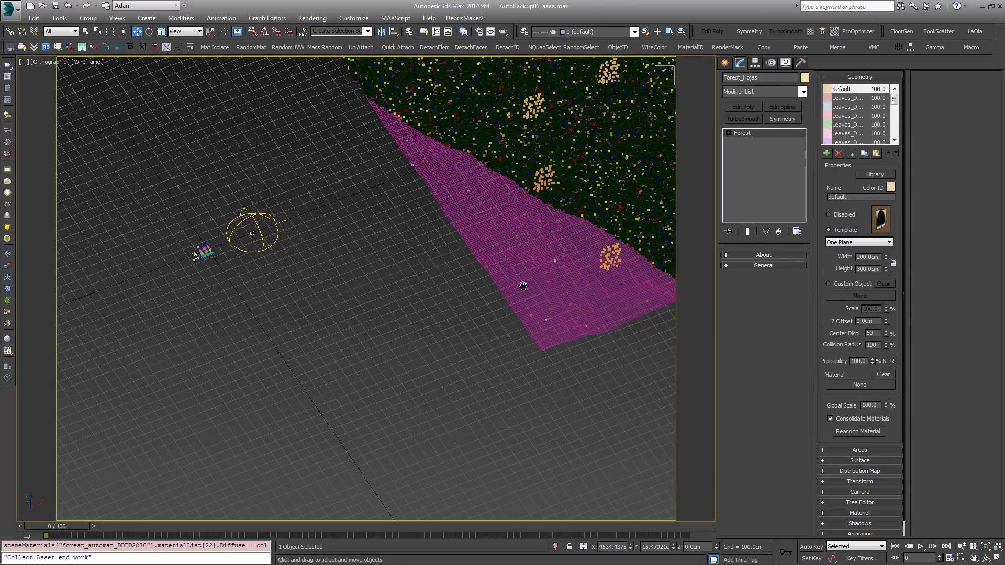
middle_drag(523, 285, 393, 323)
click(838, 153)
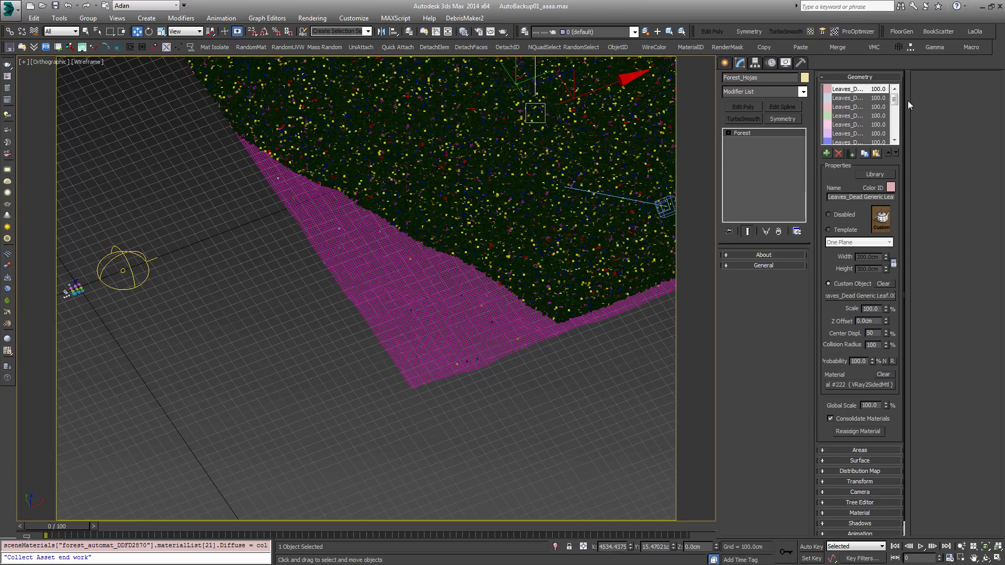
Give all the dead leaf models in the geometry list a shared magenta color ID.
click(894, 139)
shift+click(843, 130)
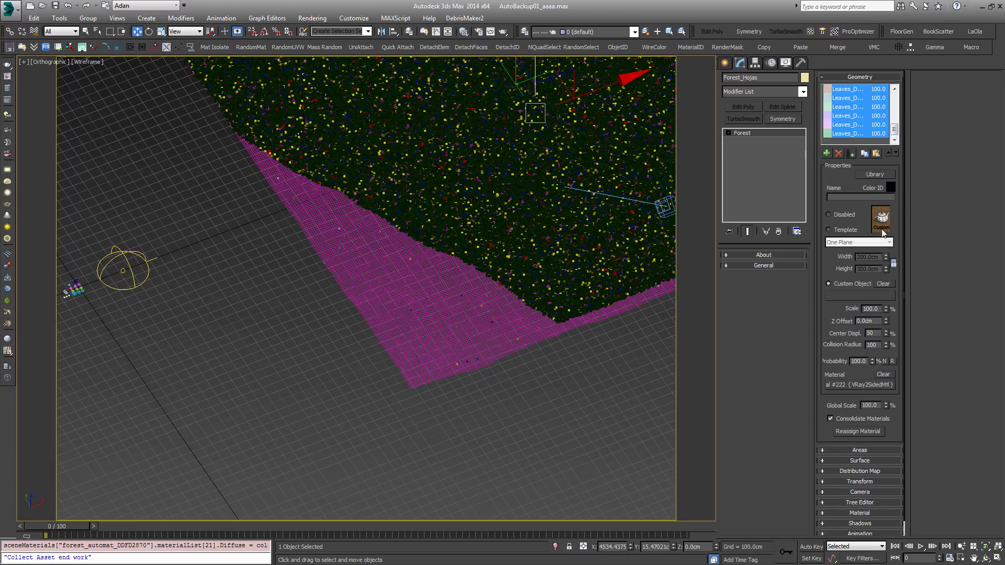
click(890, 187)
mouse_move(262, 108)
mouse_down()
mouse_move(238, 78)
mouse_move(254, 91)
mouse_move(206, 81)
mouse_move(225, 111)
mouse_move(261, 120)
mouse_move(280, 86)
mouse_move(277, 105)
mouse_up()
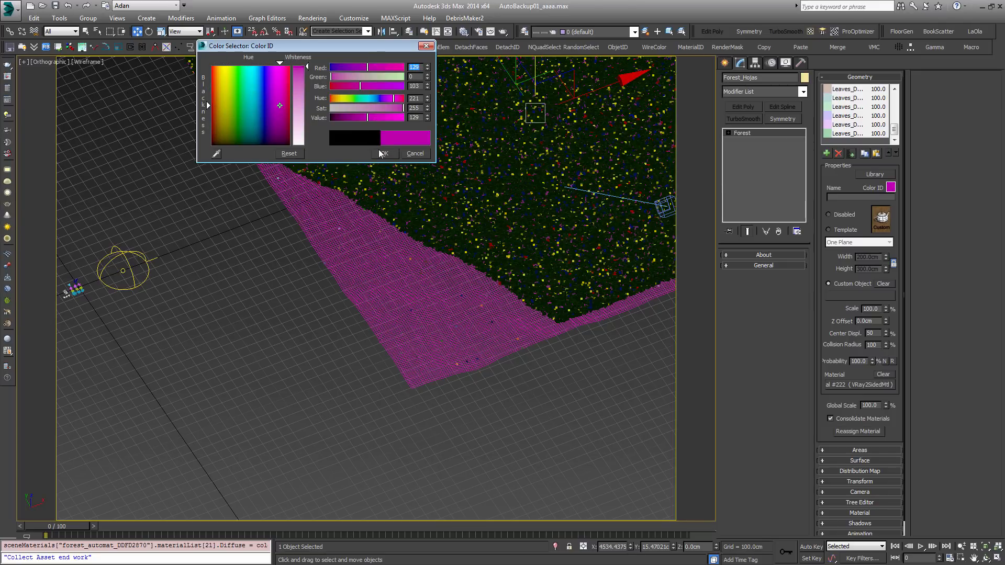
click(384, 154)
Inspect the scattered leaves up close on the terrain and return to the VRayCam001 camera view.
middle_drag(595, 165, 406, 293)
scroll(442, 316, up, 10)
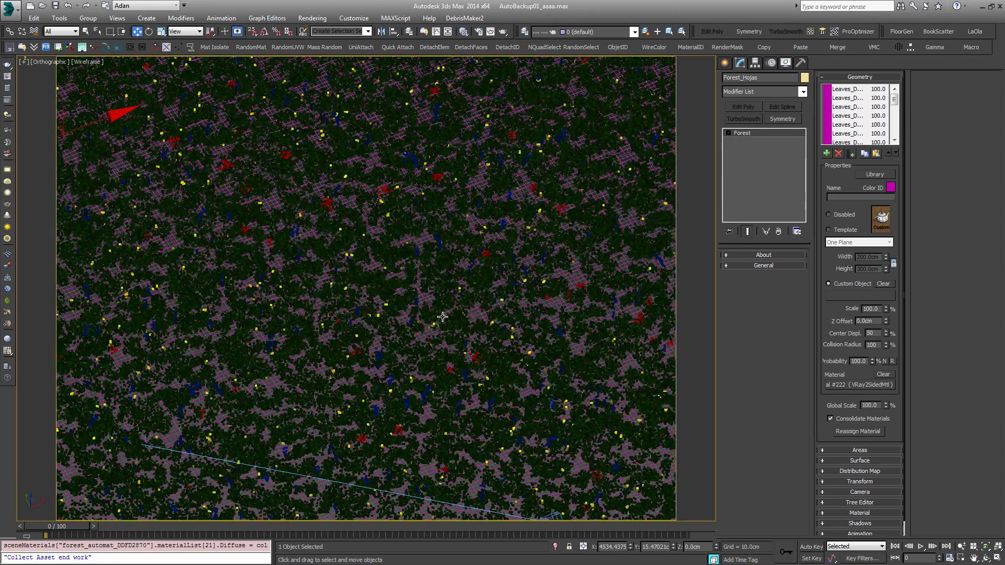
scroll(443, 316, down, 8)
key(c)
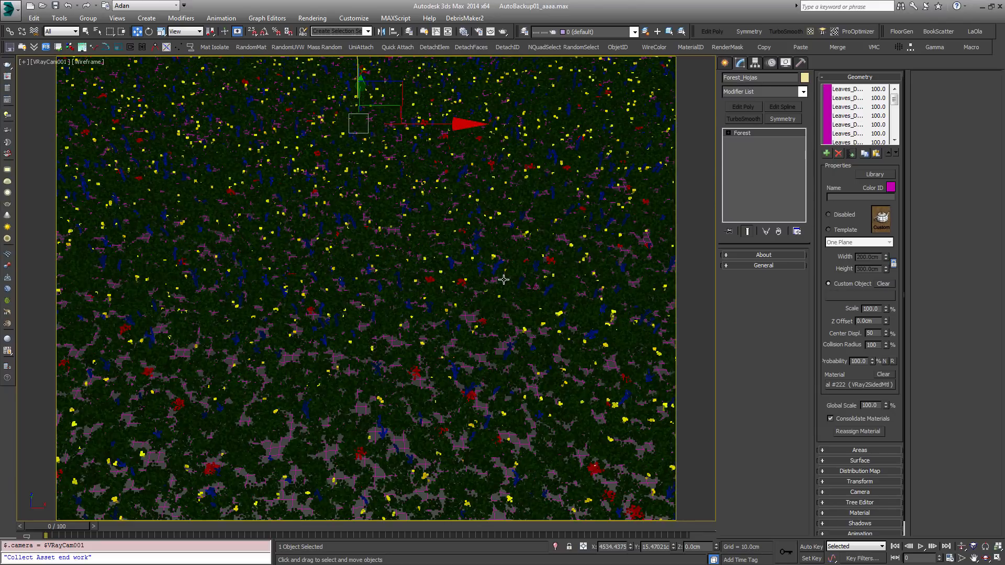
Try Z offsets of 15 cm and 16 cm for the dead leaf models.
click(879, 404)
click(874, 321)
text(15)
key(Return)
text(16)
key(Return)
Raise the global scale of Forest_Hojas, trying 200% before settling on 300%.
click(871, 405)
text(200)
key(Return)
text(300)
key(Return)
Adjust the Z offset of the dead leaf models to about 13.12 cm.
key(Tab)
double_click(871, 333)
double_click(868, 321)
drag(886, 320, 857, 237)
drag(854, 317, 856, 332)
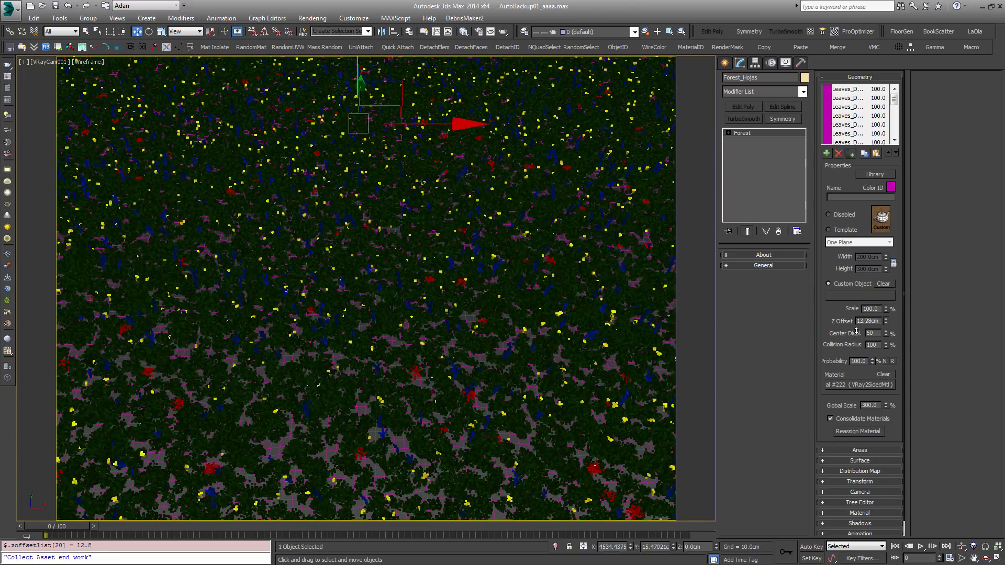
Make the leaf distribution denser by reducing the distribution map's X density to 3400 cm.
click(855, 471)
drag(988, 250, 978, 286)
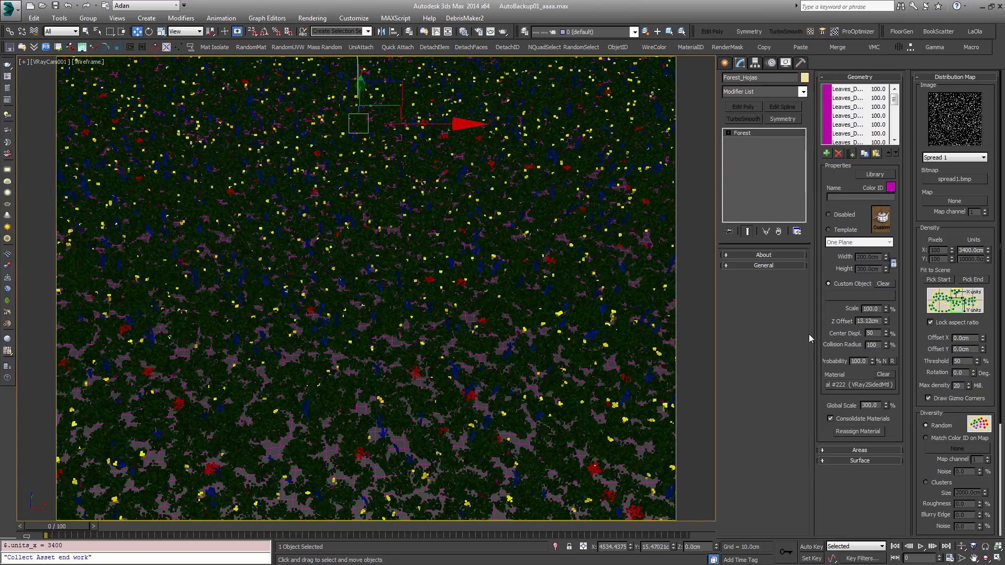
Enable random rotation for the leaves and widen the X and Y ranges, with minimums of 0 and a Y maximum of 359.
scroll(970, 461, down, 5)
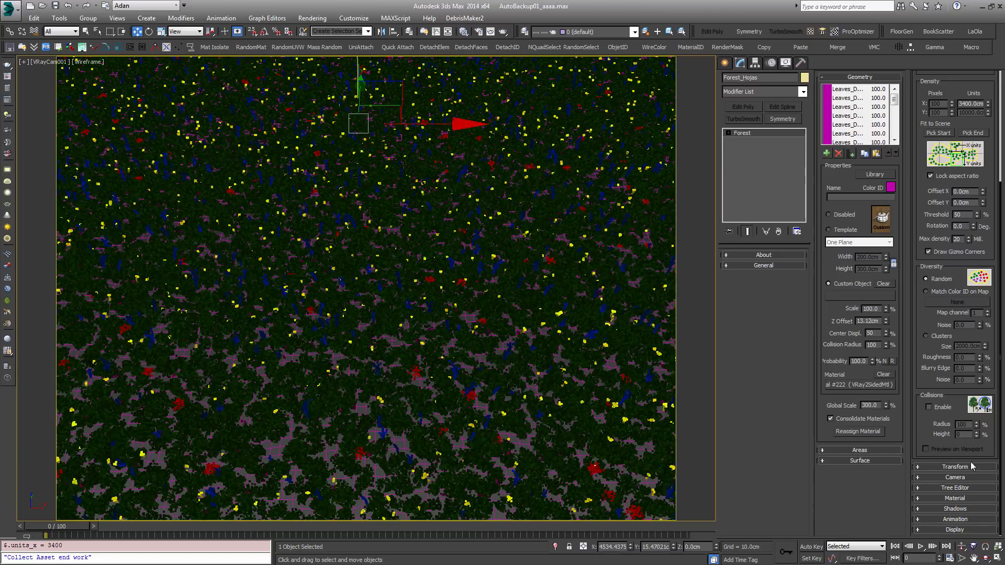
click(956, 468)
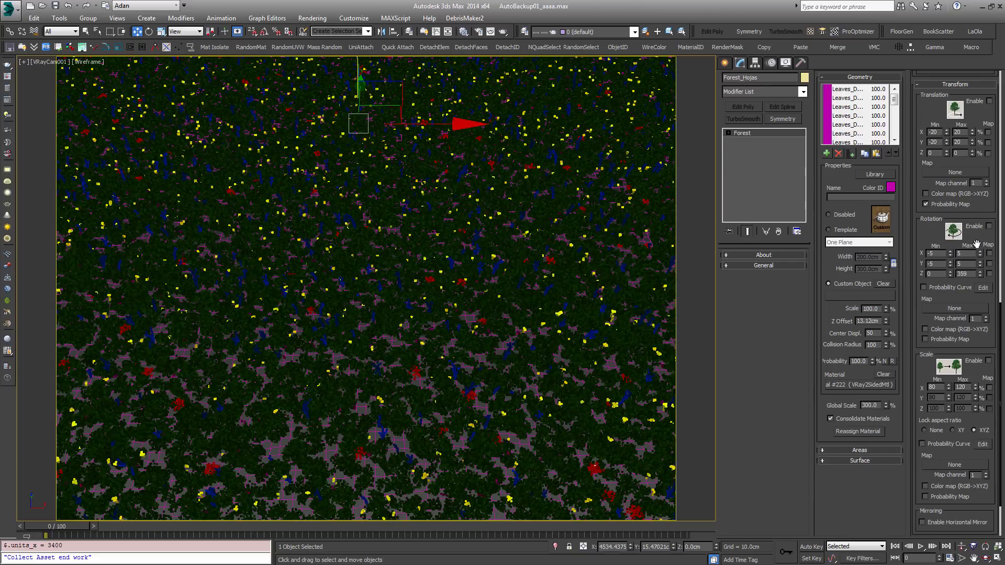
click(989, 227)
text(0)
key(Tab)
text(36)
key(Tab)
text(0)
key(Tab)
text(359)
key(Return)
Enable random scale for the scattered leaves.
click(988, 361)
scroll(978, 213, up, 6)
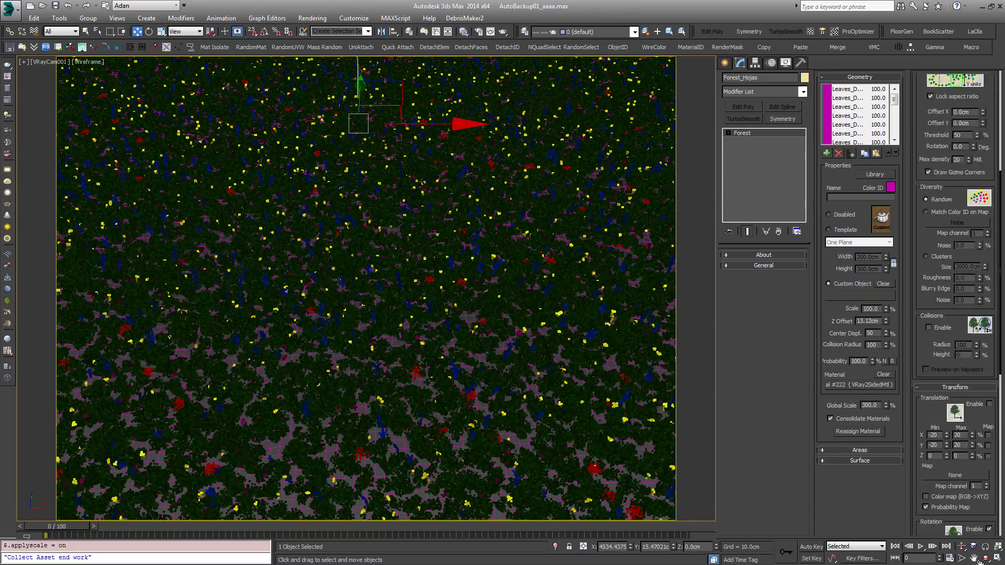
Compare the new lawn render with the previous grass-only render by sweeping the frame buffer's comparison divider back and forth across the image.
scroll(987, 235, up, 3)
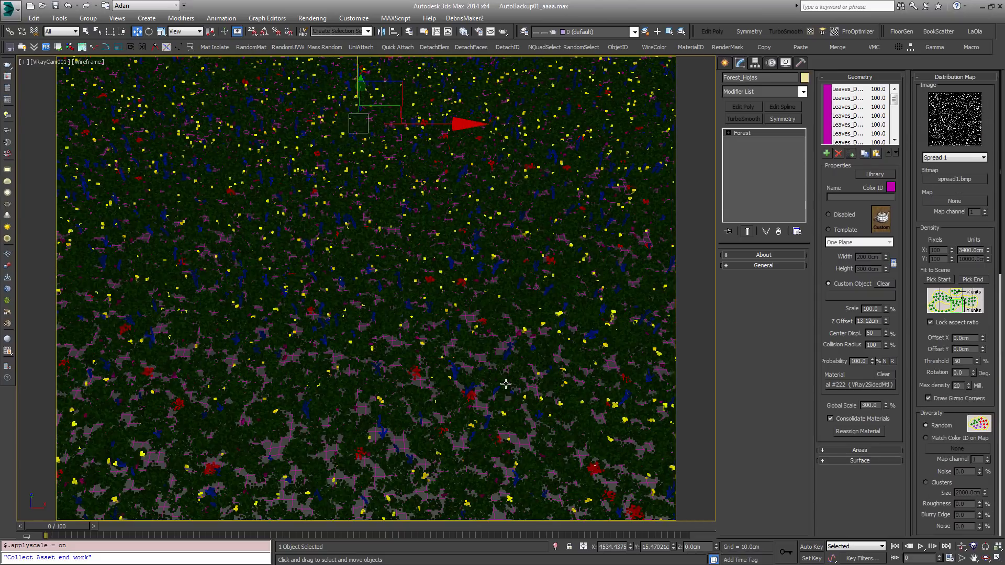
click(422, 257)
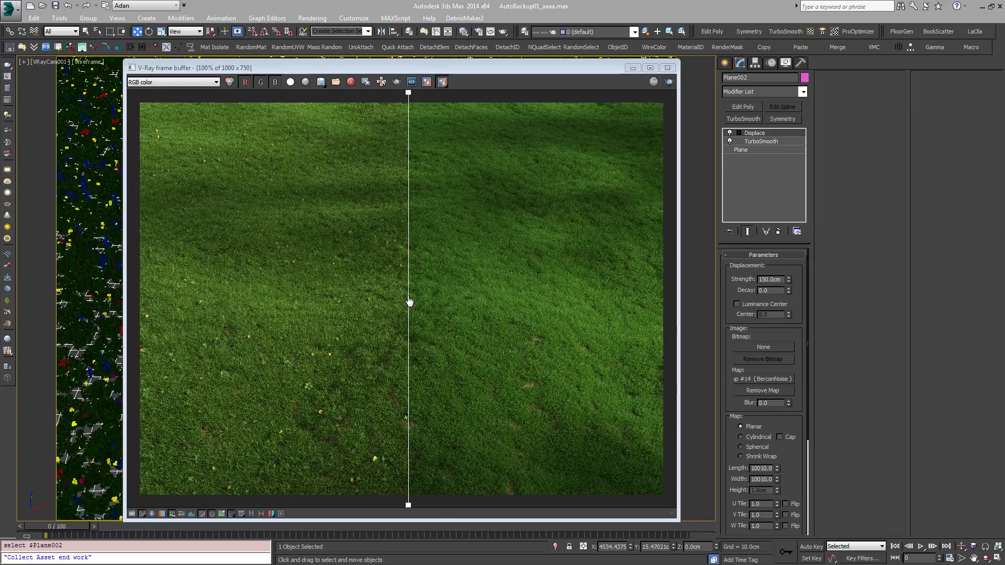
drag(408, 298, 660, 306)
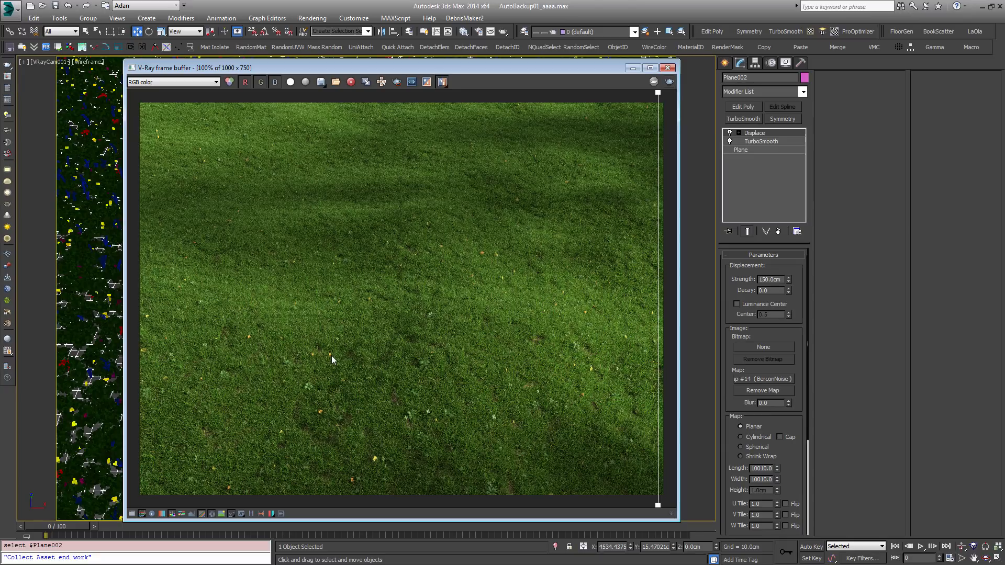
drag(653, 310, 503, 353)
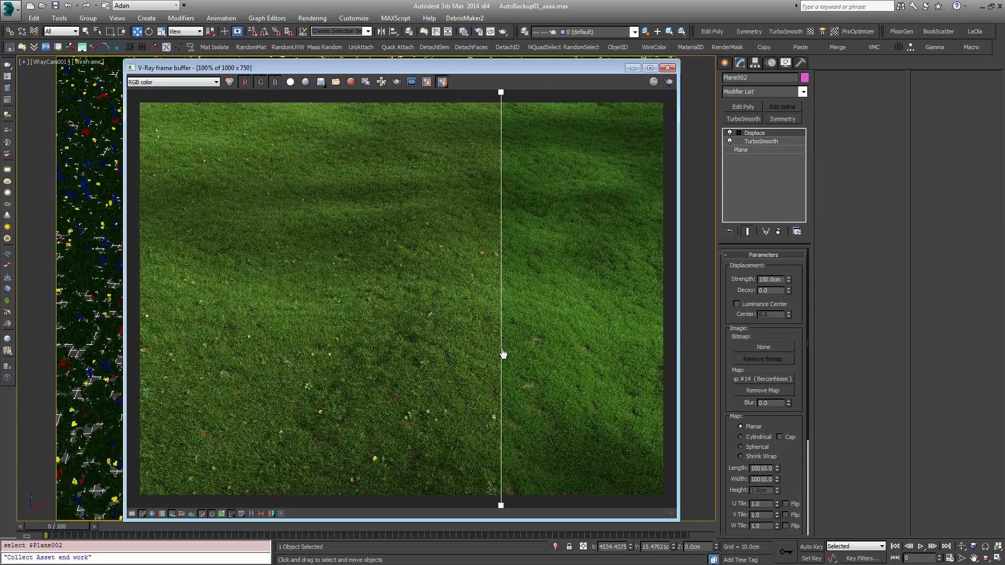
drag(504, 354, 595, 352)
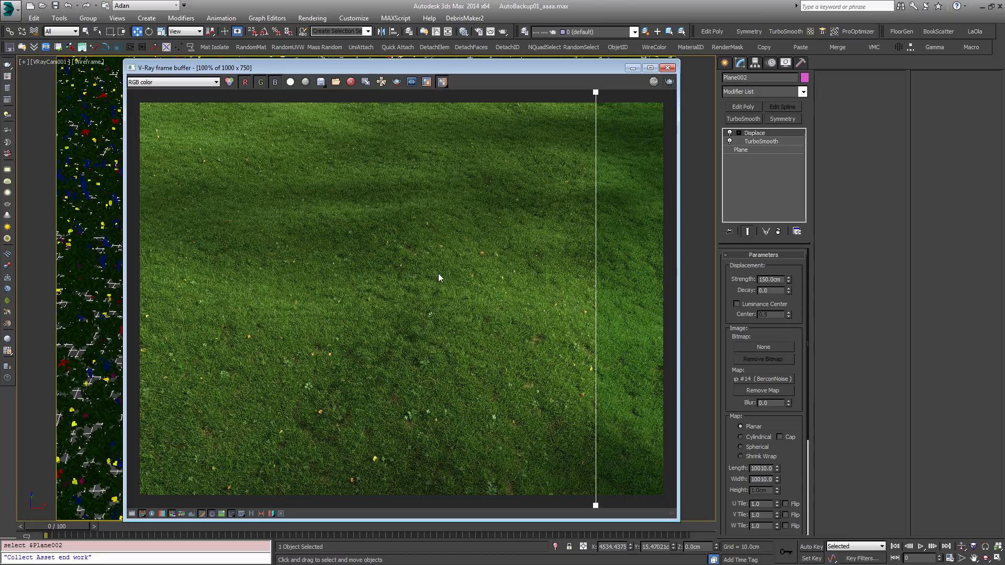
drag(598, 292, 420, 304)
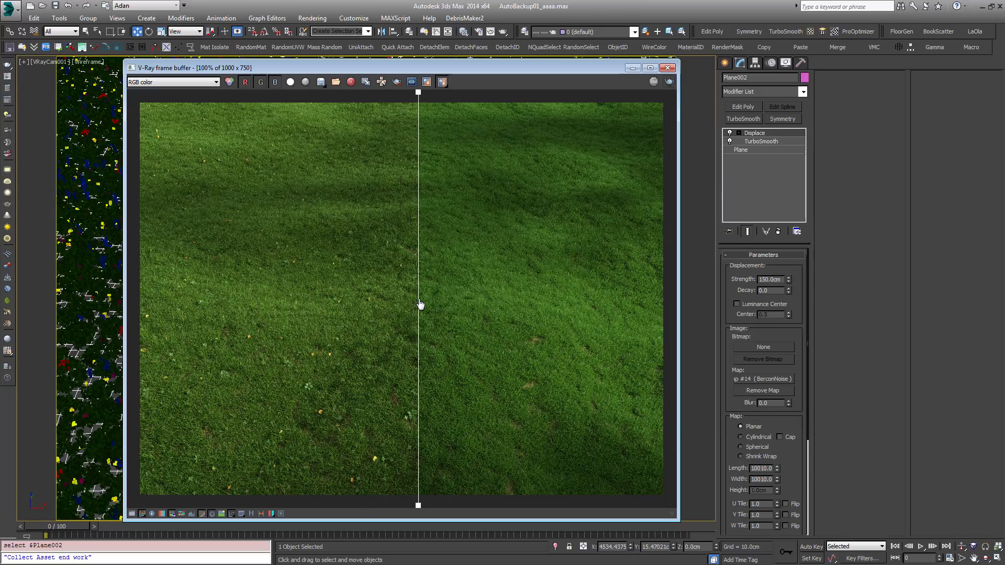
drag(420, 305, 661, 331)
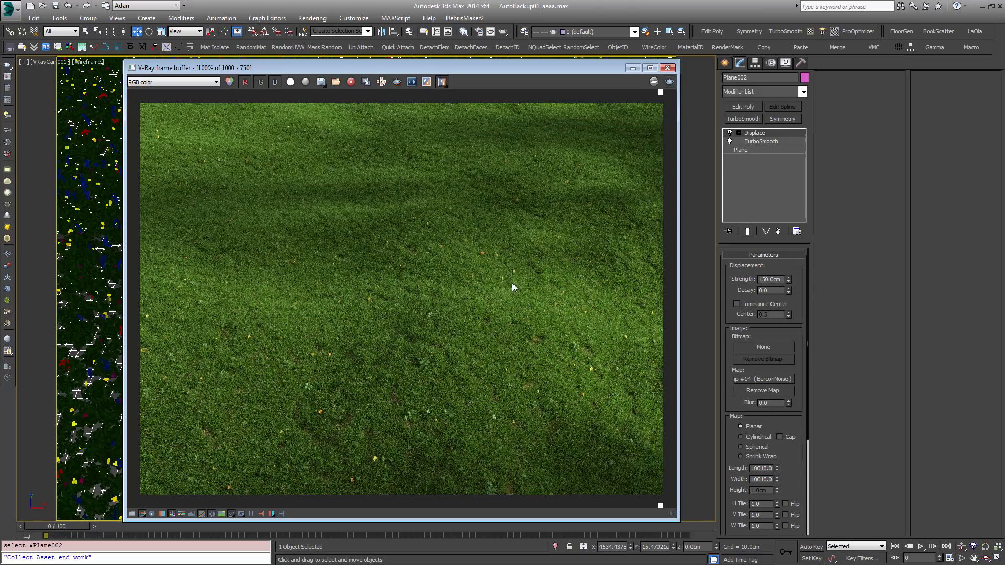
drag(662, 255, 640, 285)
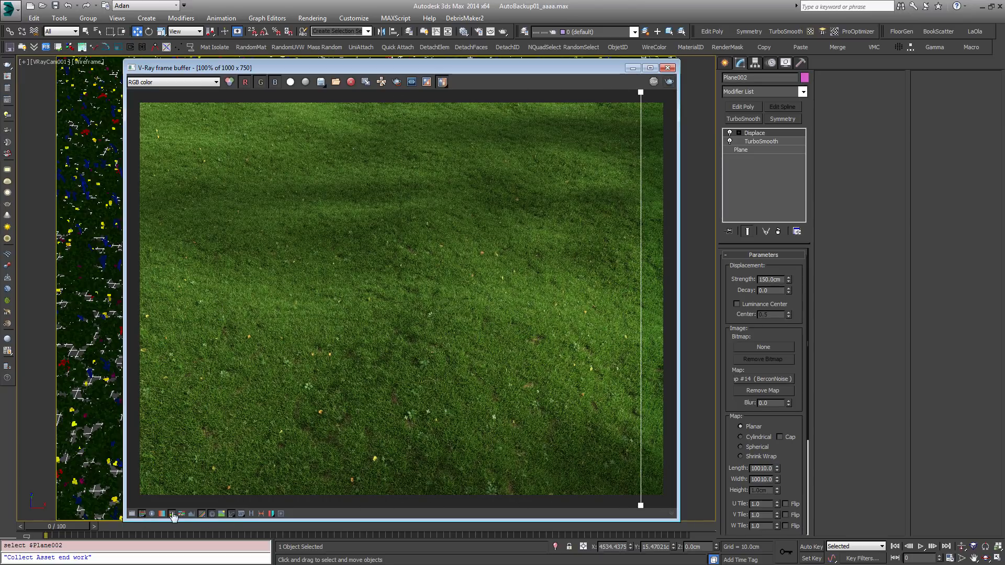
Show the frame buffer's color corrections, check the effect of Hue/Saturation and Exposure by toggling them, and reveal the full new render.
click(131, 513)
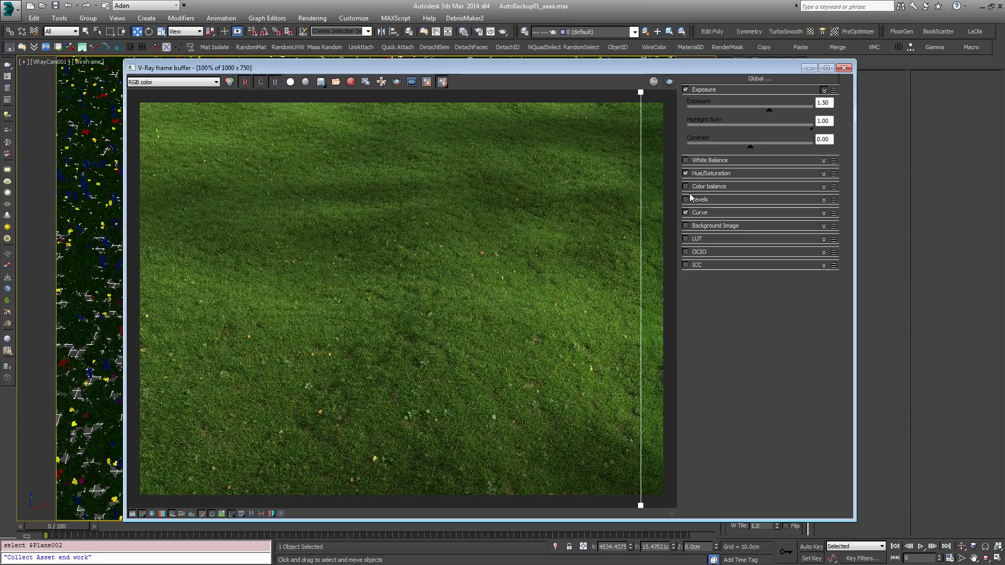
click(683, 173)
click(685, 91)
click(685, 91)
drag(641, 225, 668, 284)
click(78, 318)
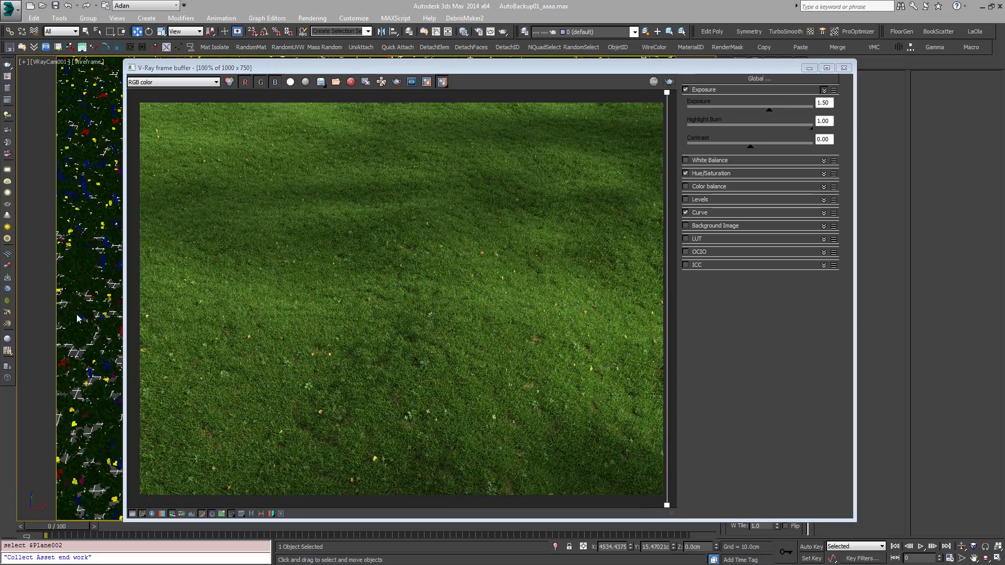